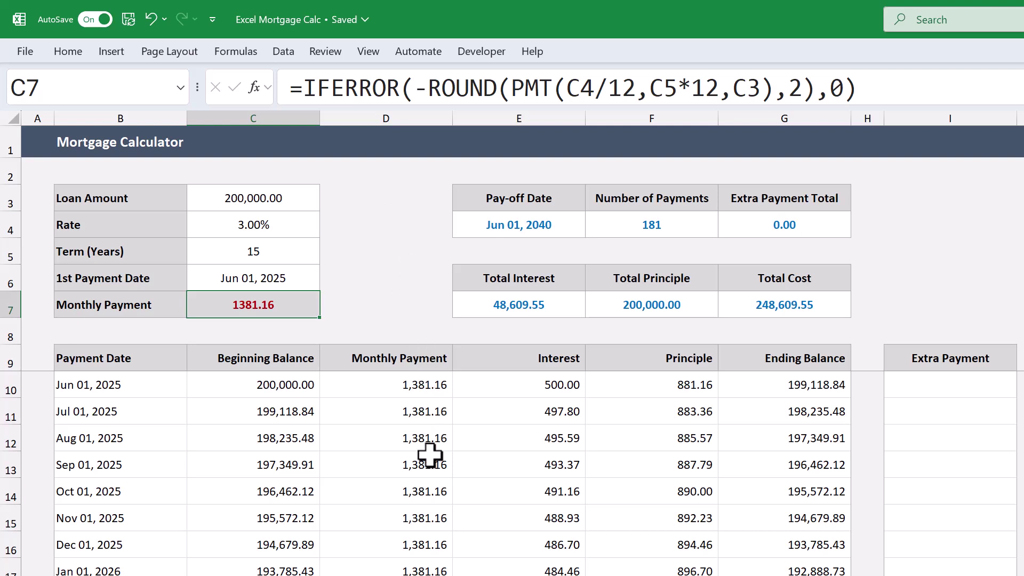
# - Enter extra payments of 2,000 for Aug 2025, 1,500 for Nov 2025 and 2,500 for Feb 2026
pyautogui.click(944, 433)
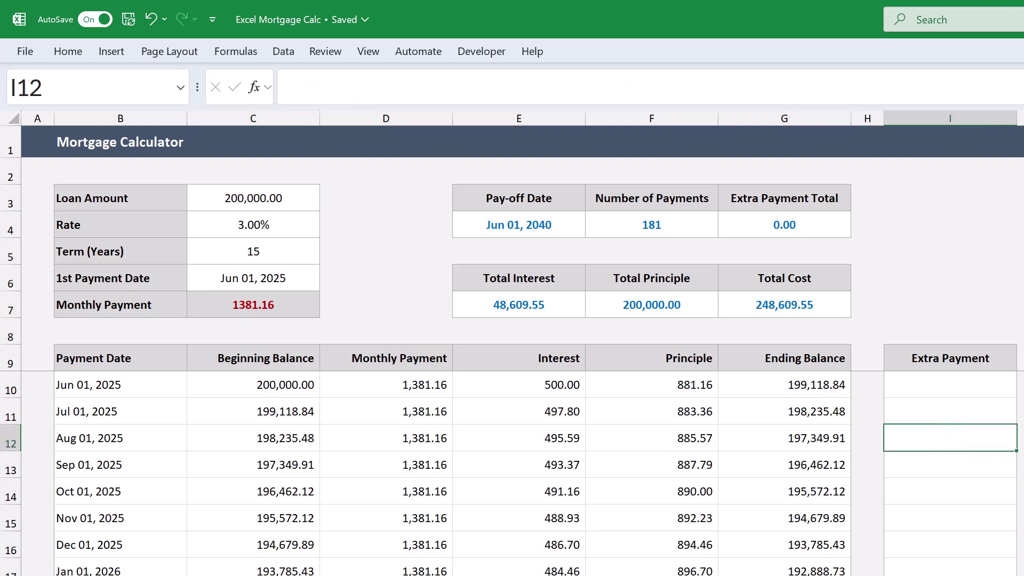
pyautogui.press('Return')
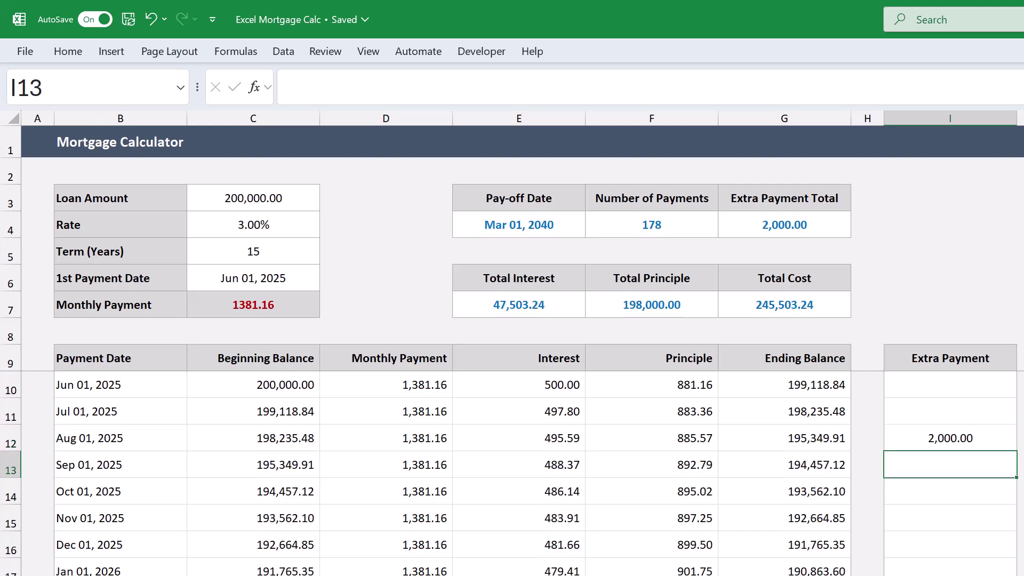
pyautogui.click(997, 511)
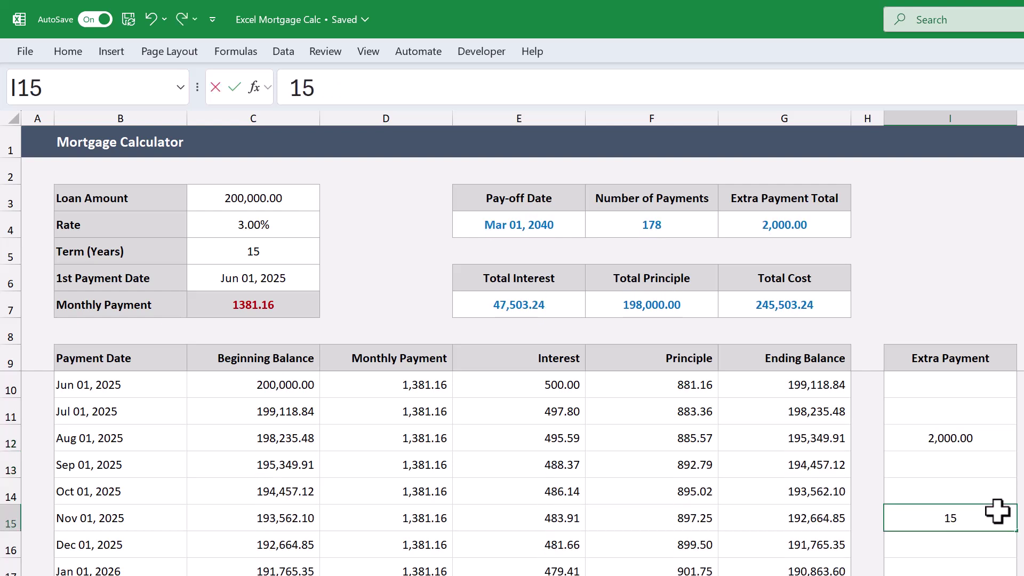
pyautogui.press('Return')
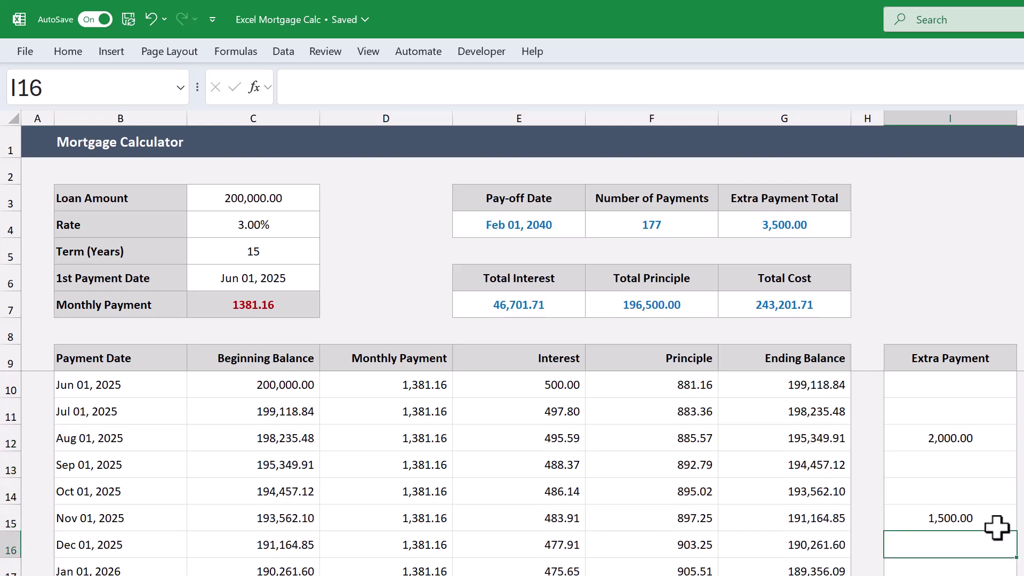
pyautogui.click(980, 573)
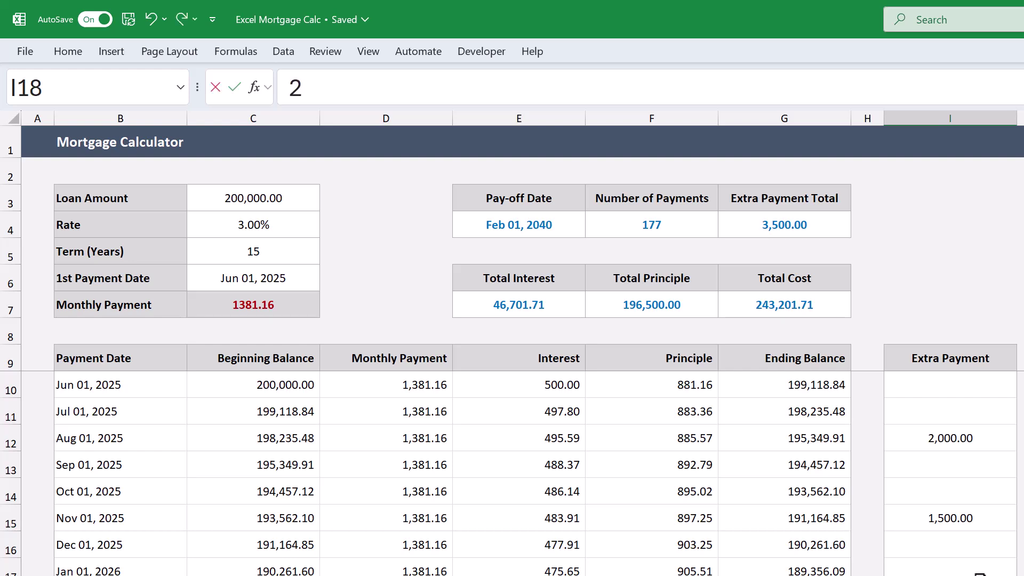
pyautogui.press('Return')
# - Examine the amortization schedule down to the rows around the final payment
pyautogui.scroll(-19, 512, 472)
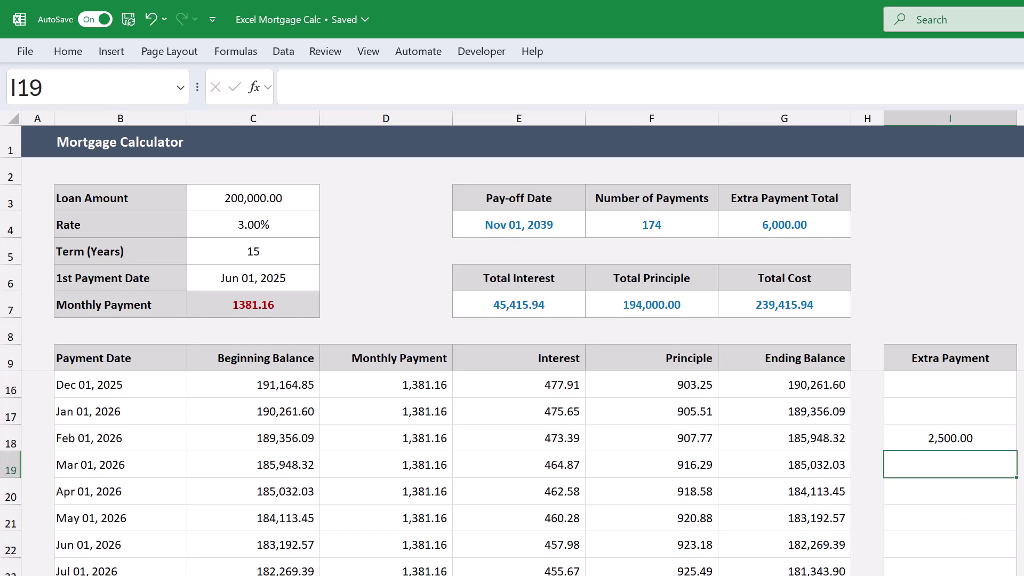
pyautogui.scroll(-20, 512, 472)
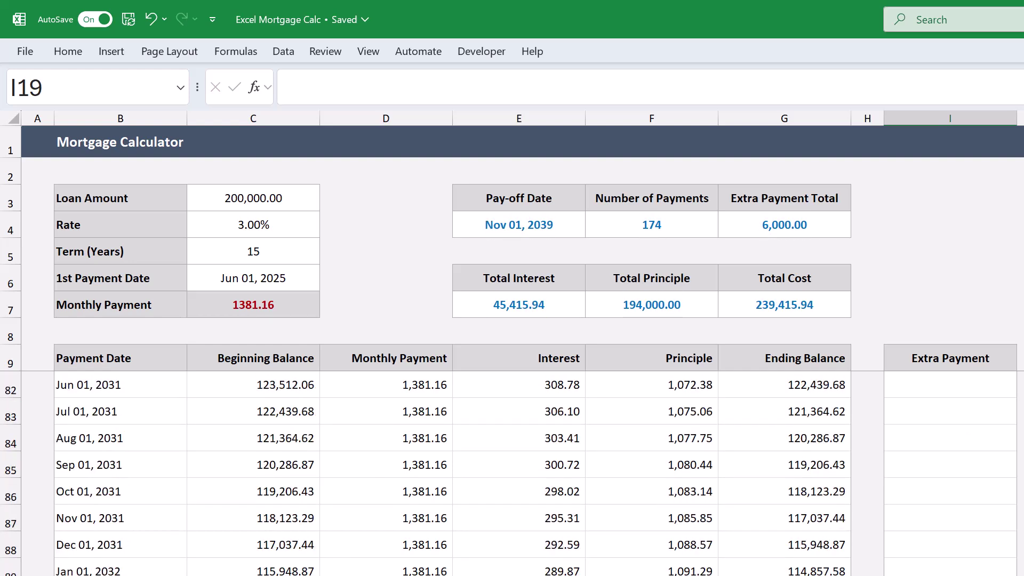
pyautogui.scroll(-11, 512, 472)
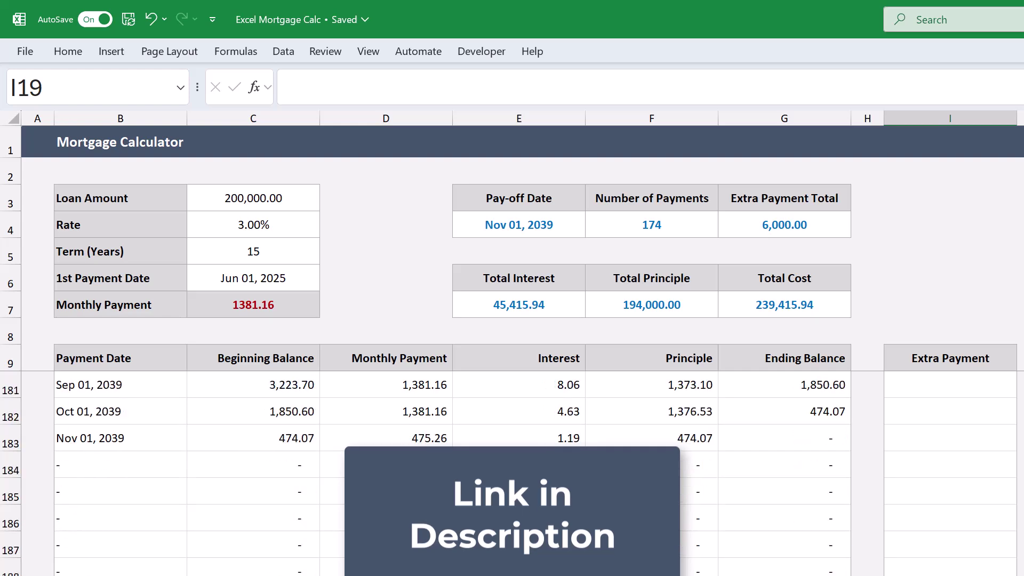
pyautogui.scroll(4, 511, 472)
pyautogui.scroll(-5, 512, 472)
pyautogui.scroll(2, 512, 472)
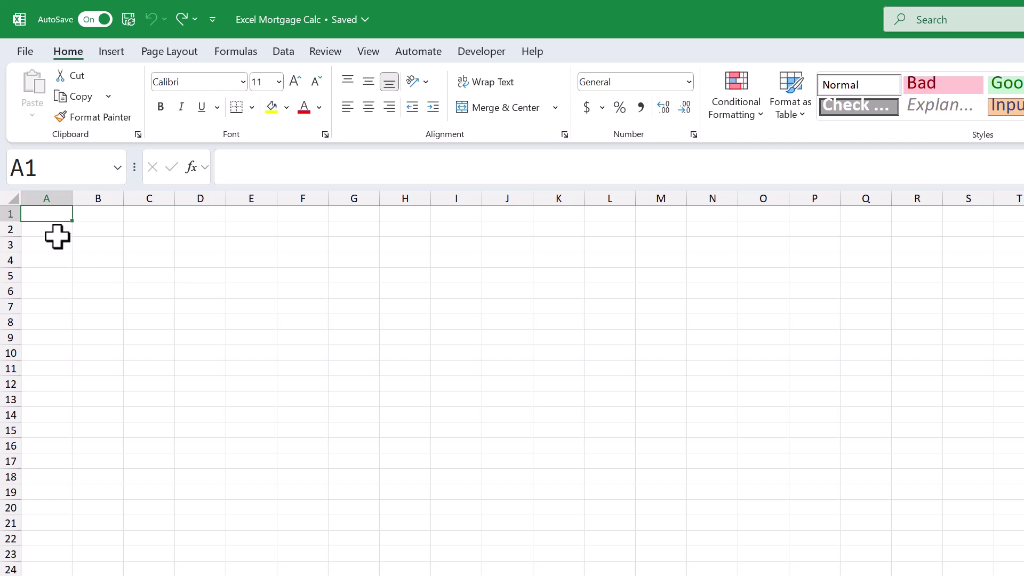
# - Set the width of all columns in the blank sheet to 22
pyautogui.click(11, 192)
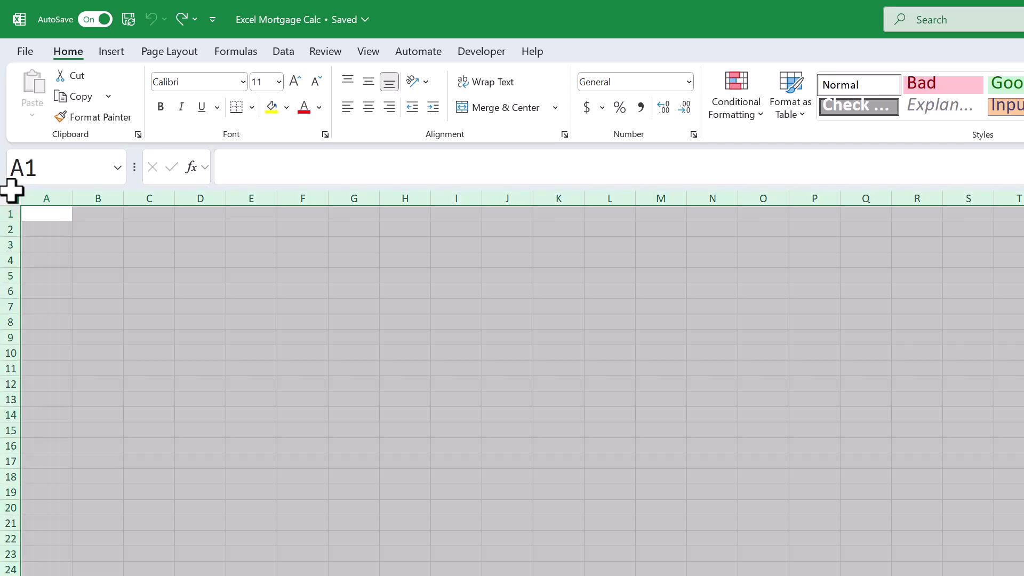
pyautogui.rightClick(85, 189)
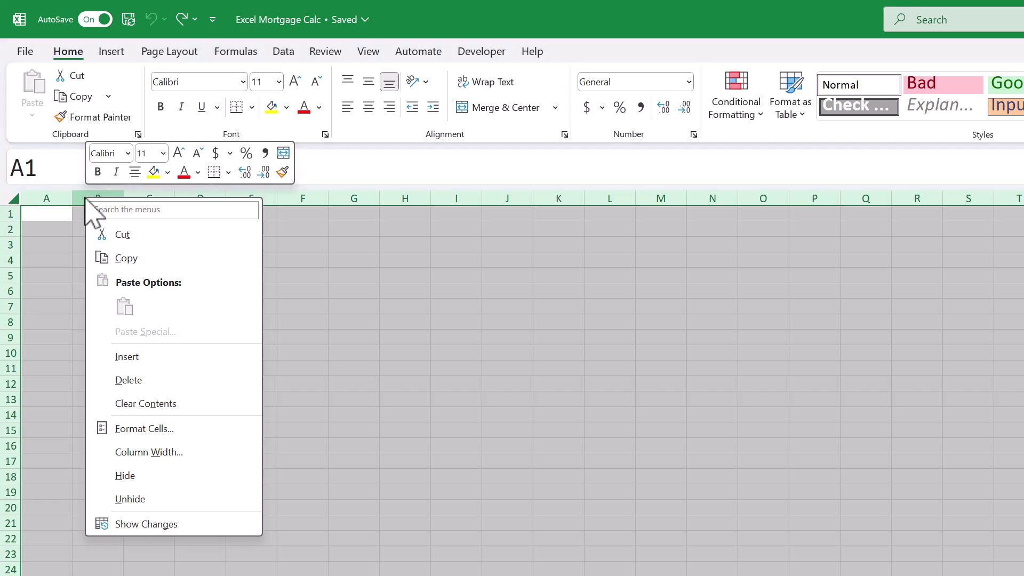
pyautogui.click(139, 454)
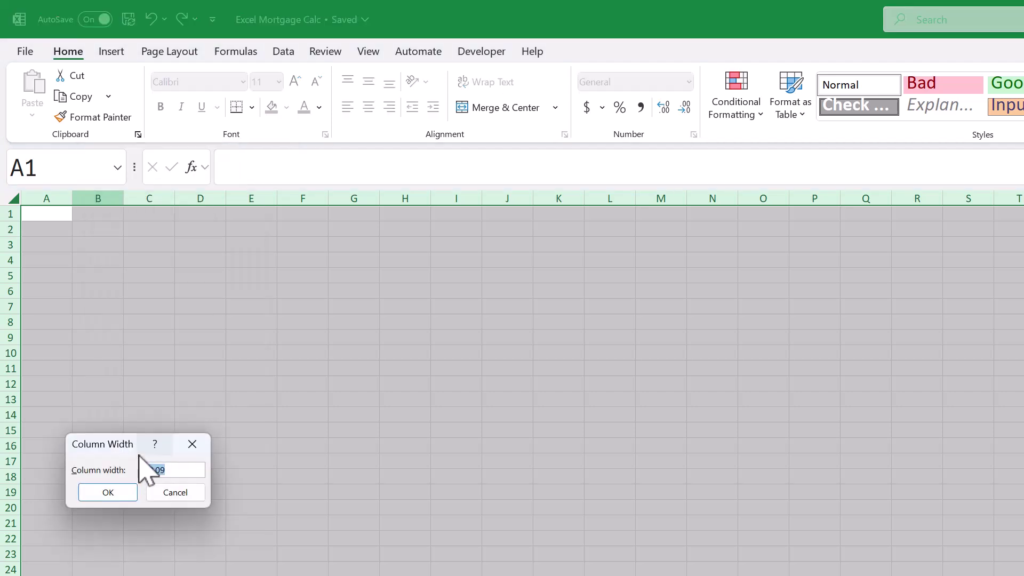
pyautogui.click(125, 489)
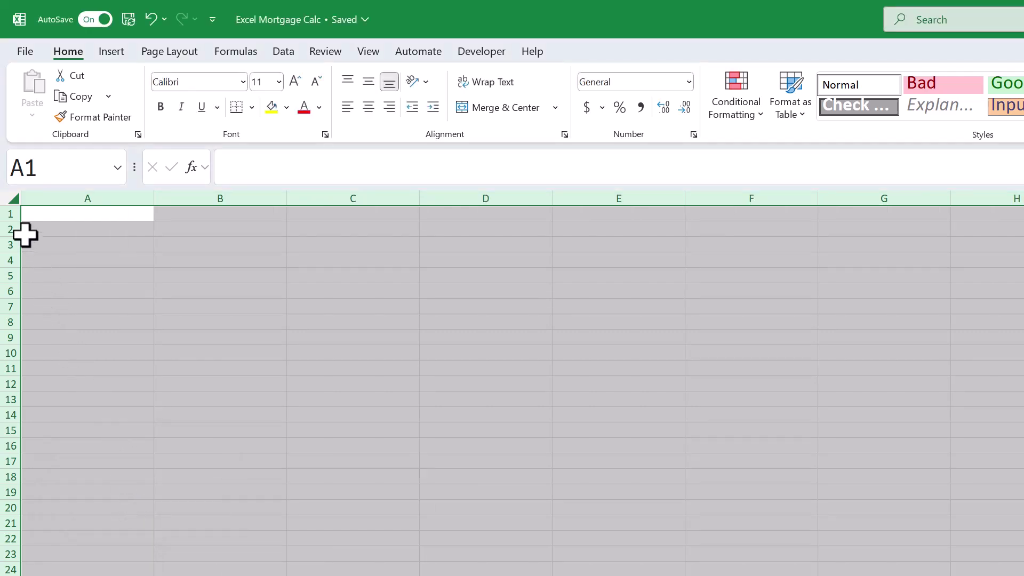
# - Set the height of all rows in the sheet to 25
pyautogui.rightClick(6, 227)
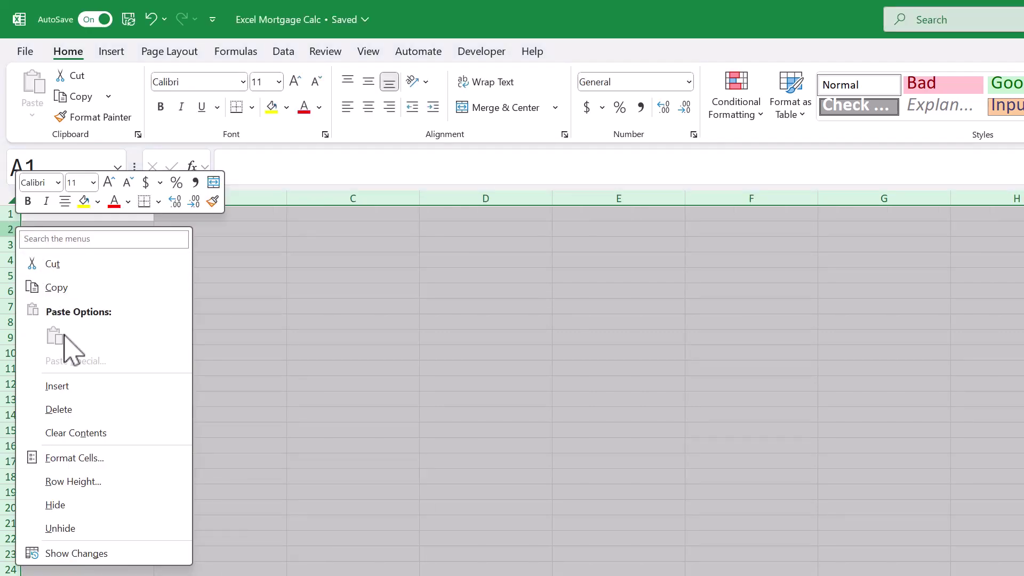
pyautogui.click(69, 482)
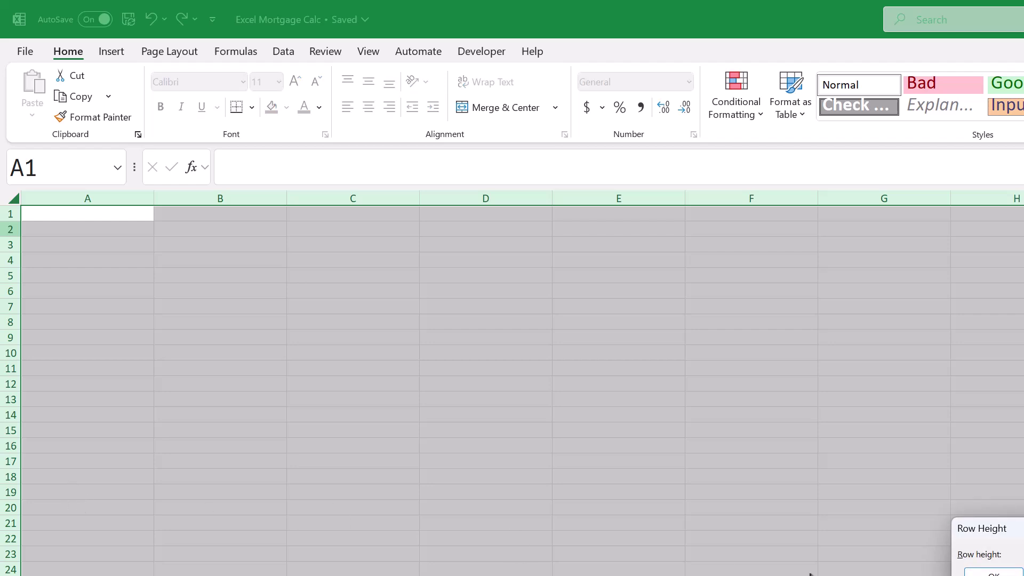
pyautogui.moveTo(993, 532); pyautogui.dragTo(219, 319)
pyautogui.write('25')
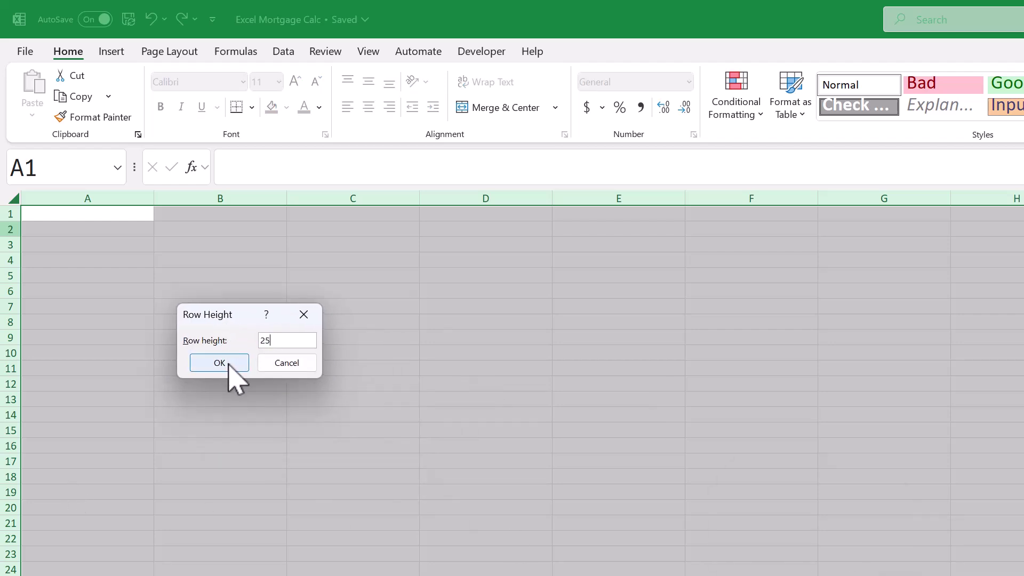
pyautogui.click(228, 364)
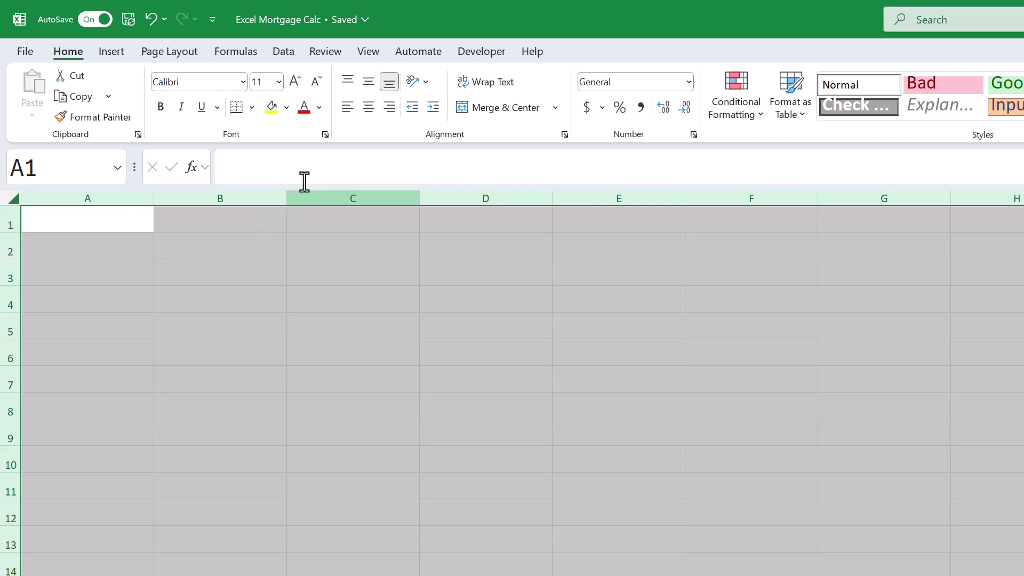
# - Align all cells to the vertical middle and left, and set the sheet's font size to 12
pyautogui.click(370, 88)
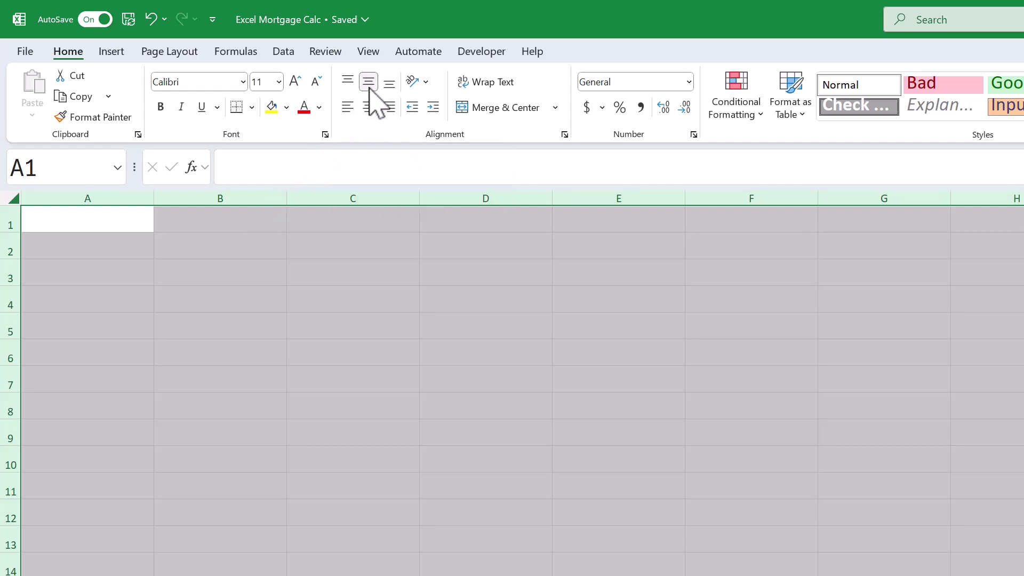
pyautogui.click(351, 106)
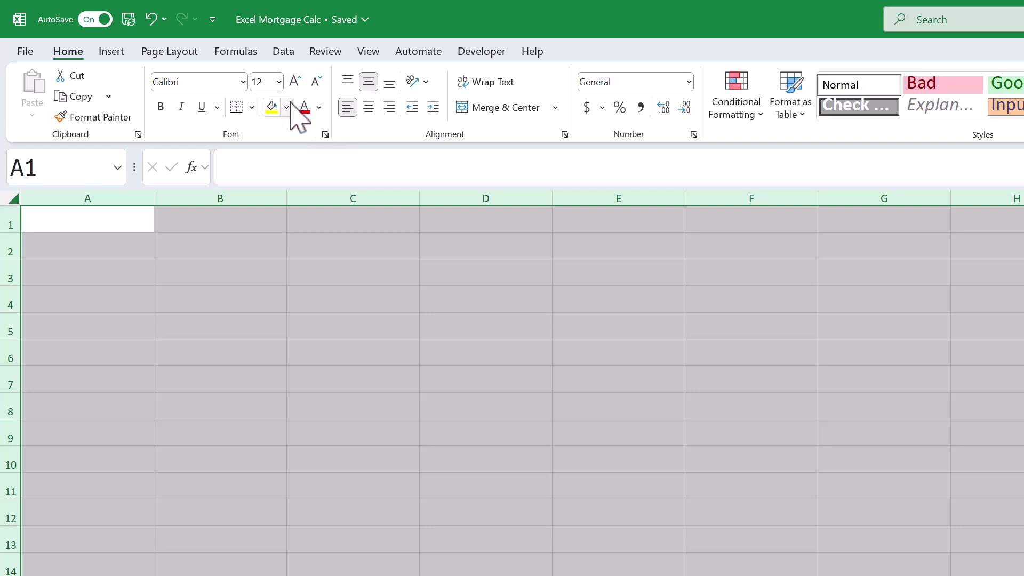
# - Fill the whole sheet with the lightest grey theme color and turn off the gridlines
pyautogui.click(287, 108)
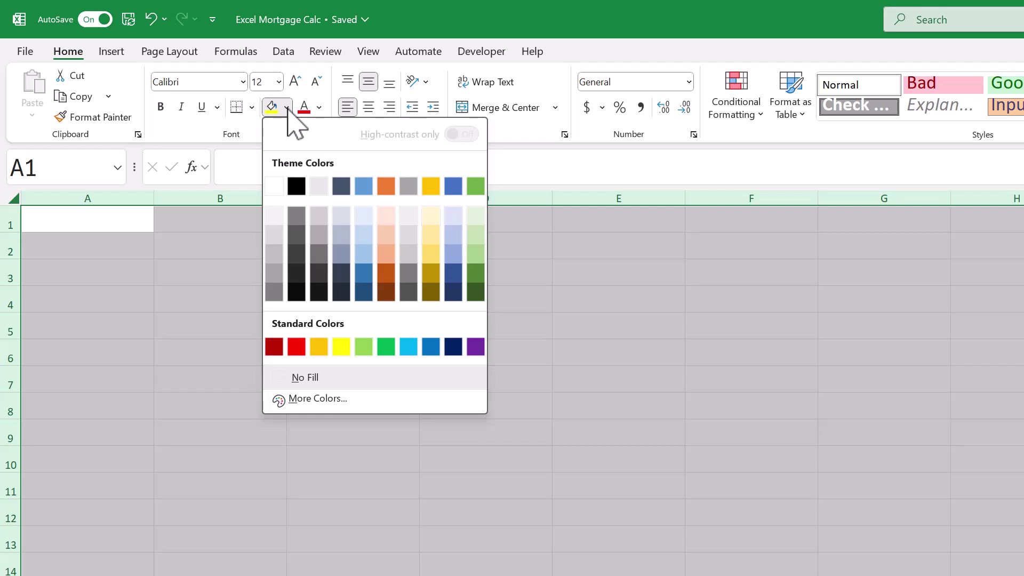
pyautogui.click(279, 219)
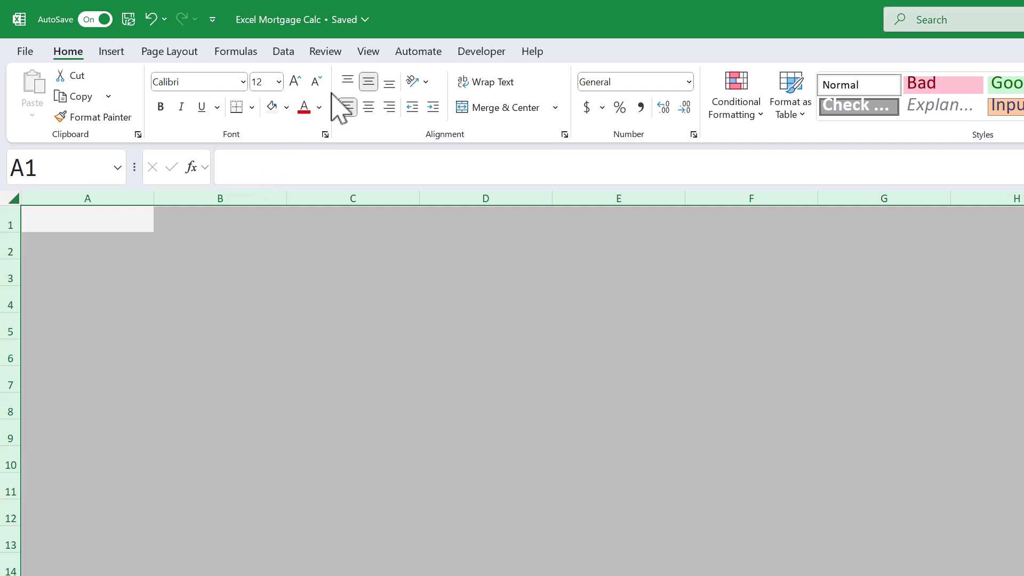
pyautogui.click(374, 54)
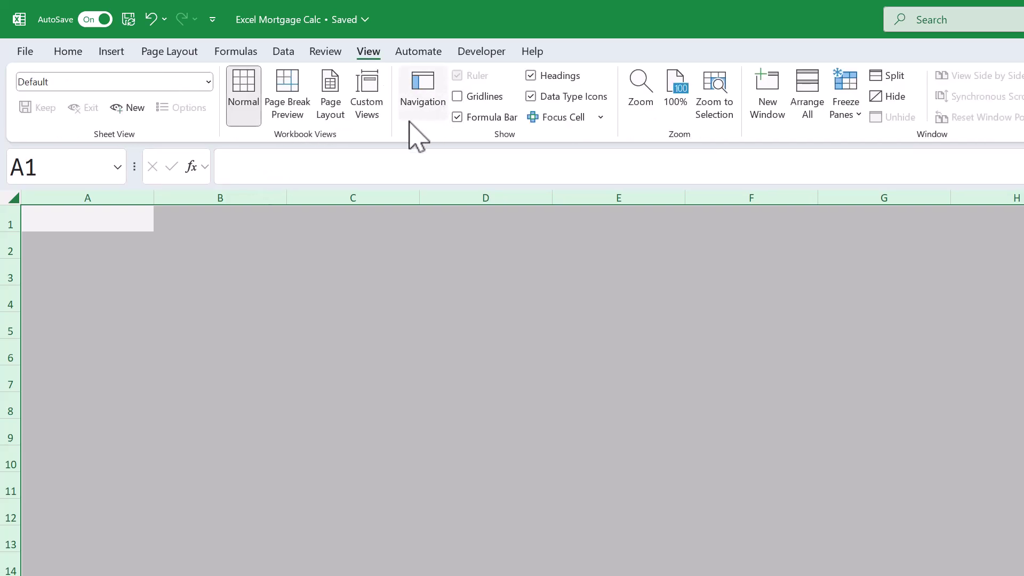
# - Set the width of column A to 5
pyautogui.click(112, 195)
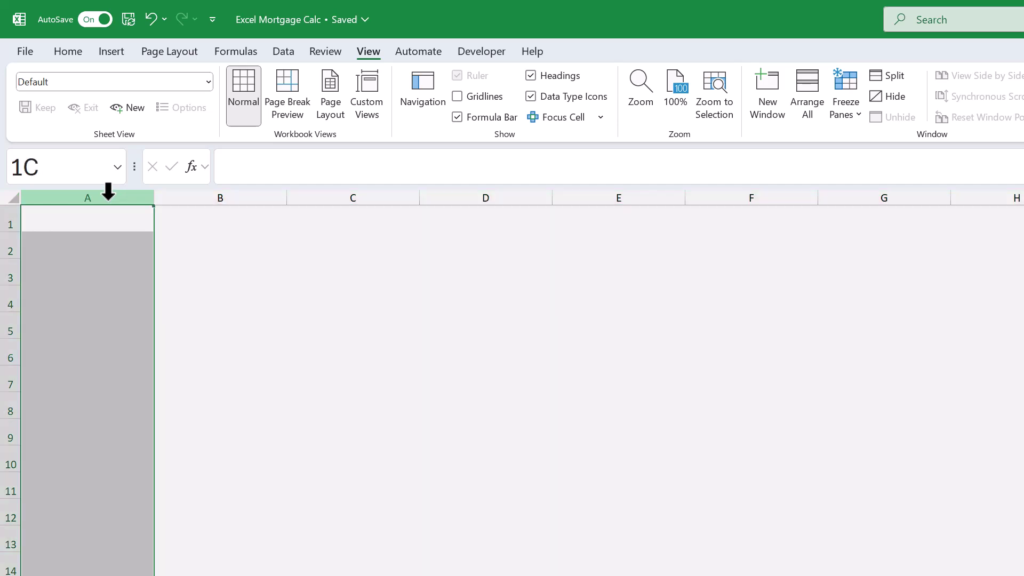
pyautogui.rightClick(97, 197)
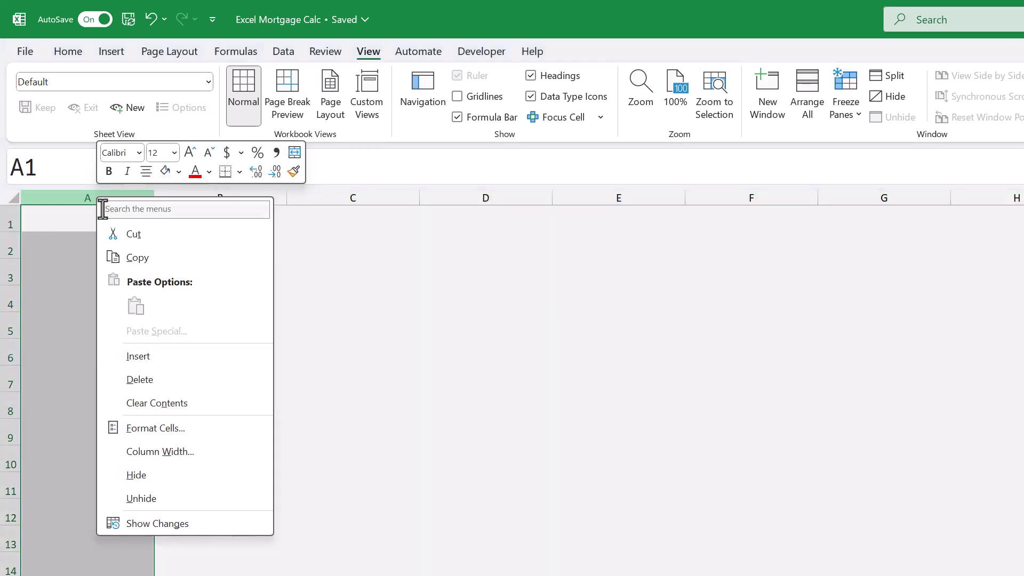
pyautogui.click(156, 452)
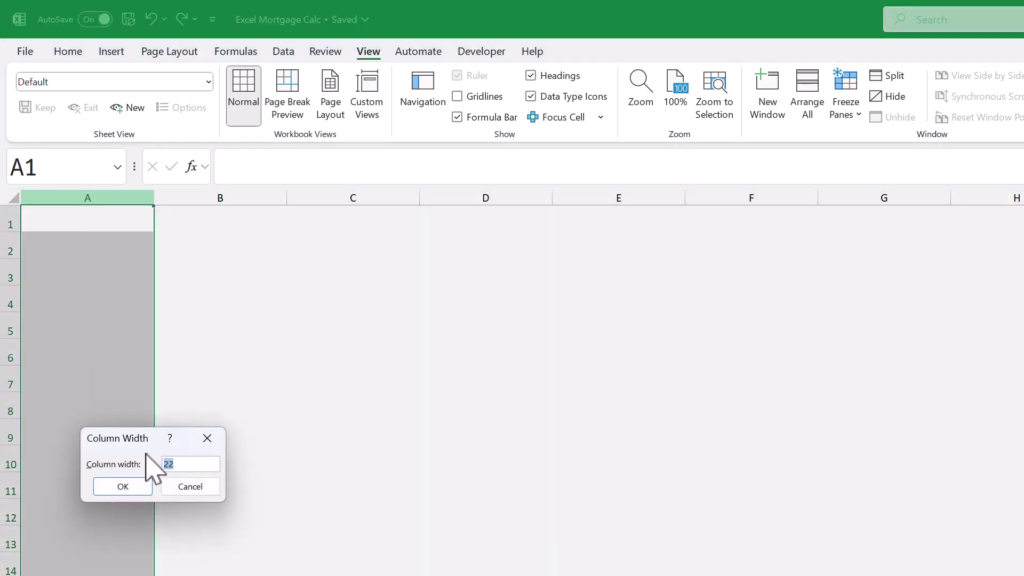
pyautogui.write('5')
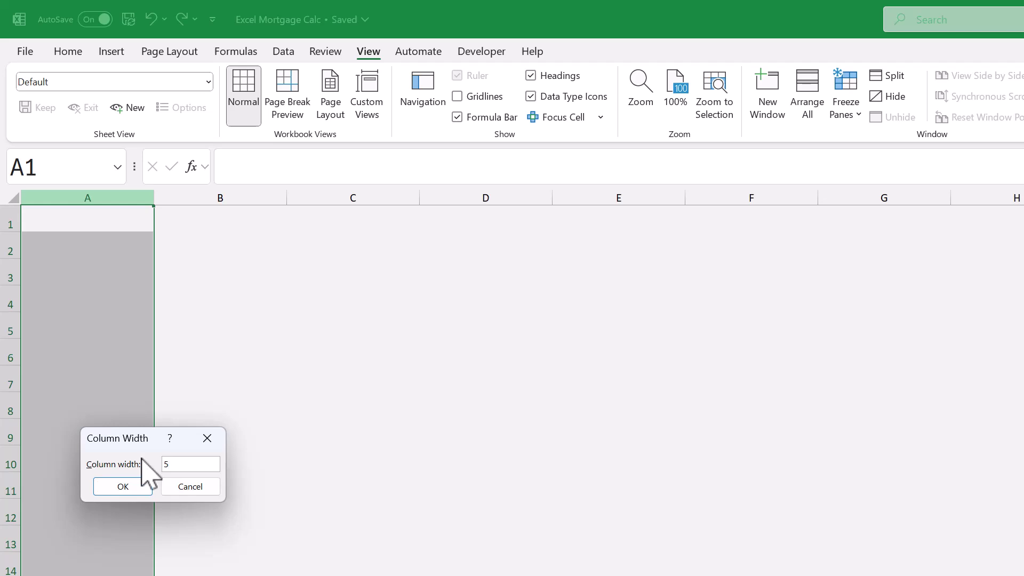
pyautogui.click(135, 487)
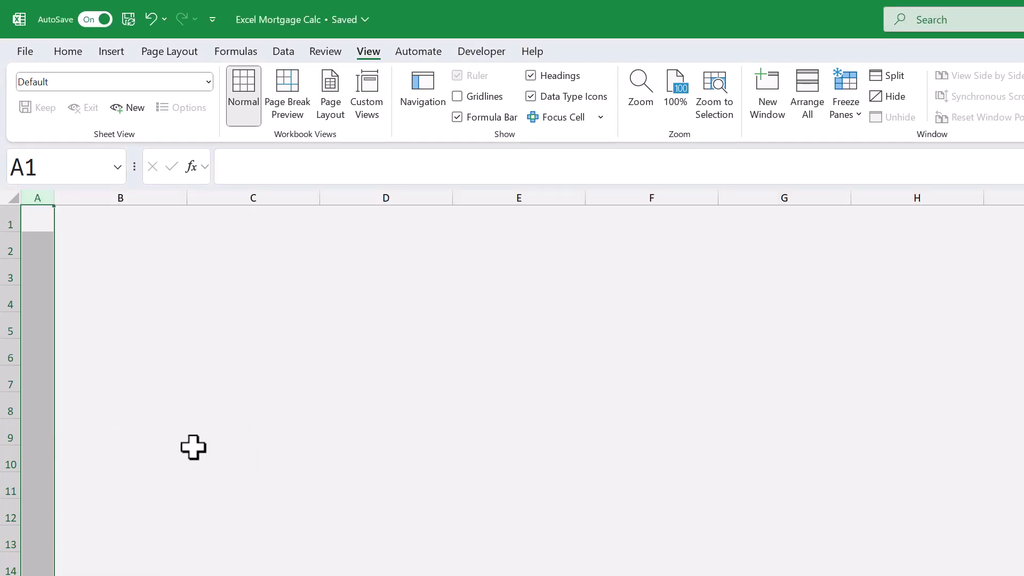
# - Set the width of column H to 5, the same as column A
pyautogui.click(874, 198)
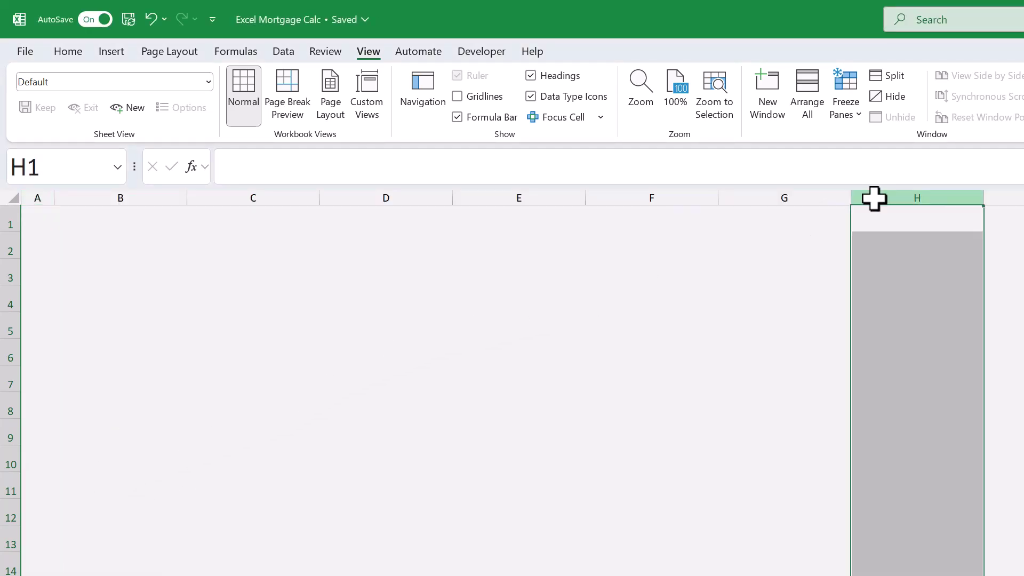
pyautogui.rightClick(879, 198)
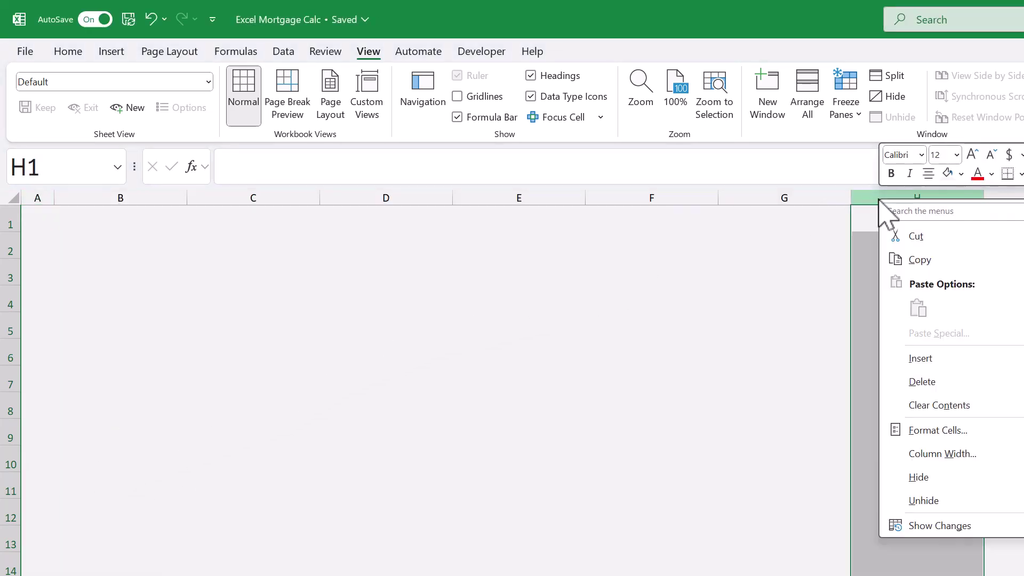
pyautogui.click(923, 454)
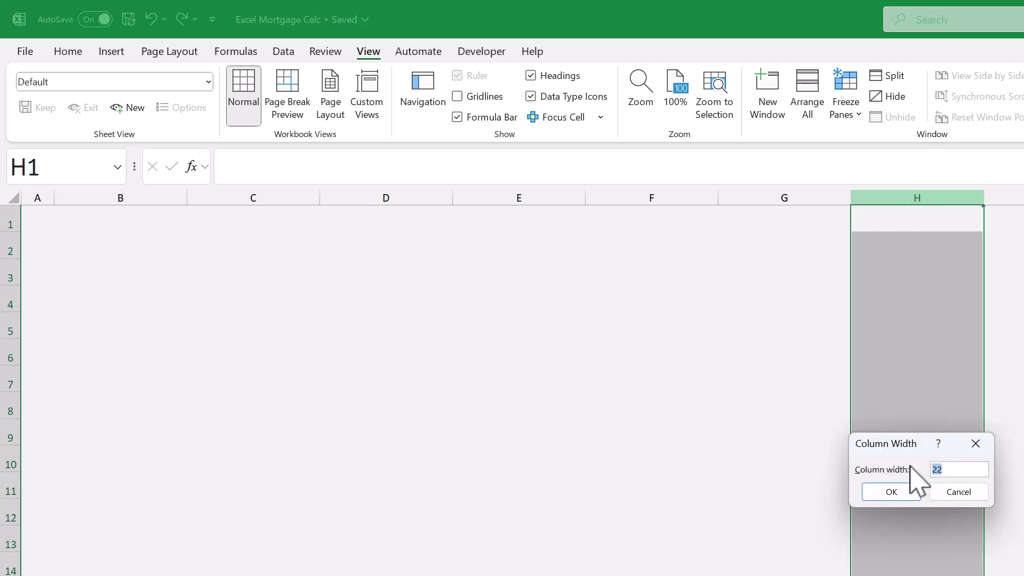
pyautogui.click(904, 491)
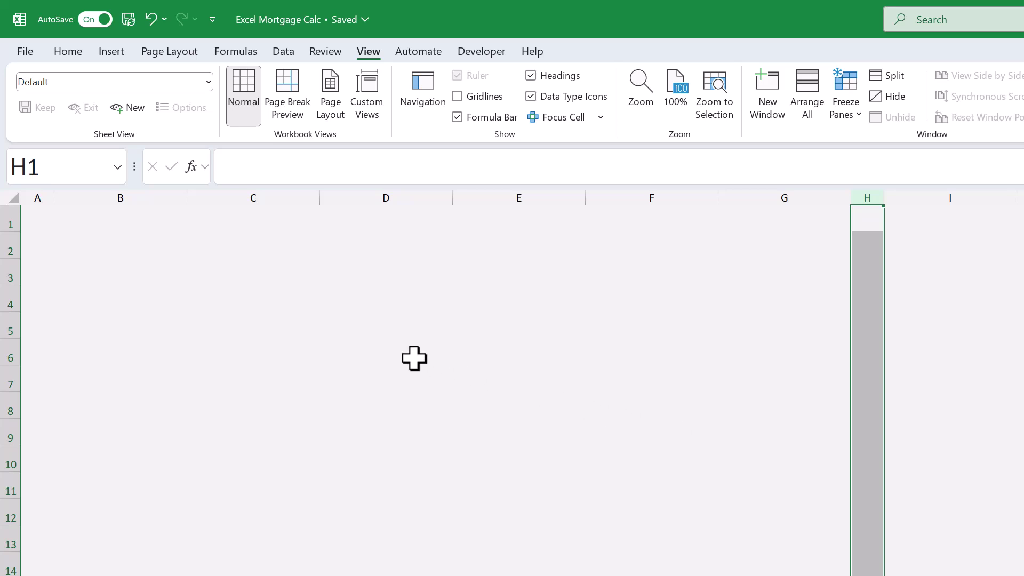
# - Set the height of row 1 to 30
pyautogui.click(6, 217)
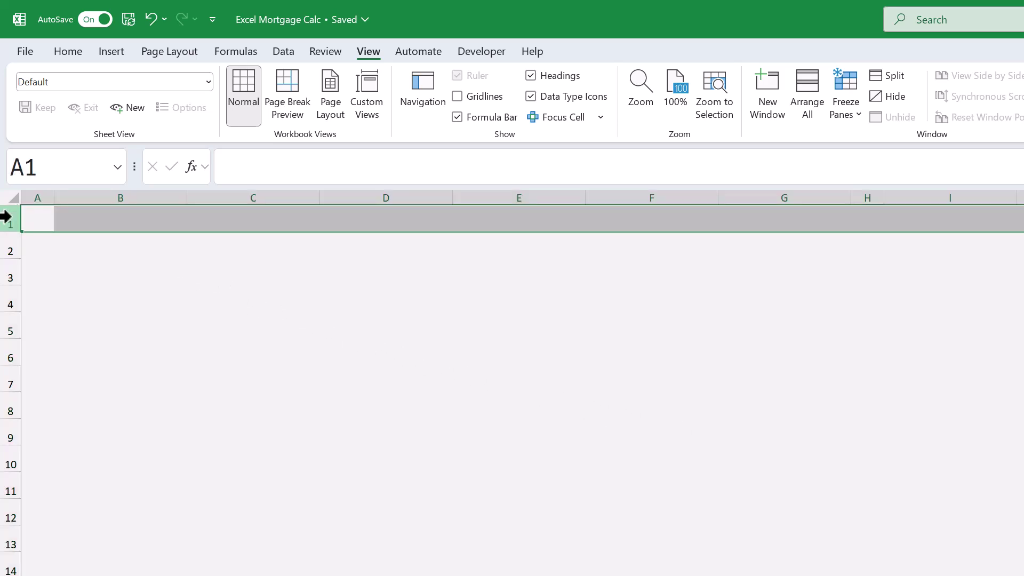
pyautogui.rightClick(7, 217)
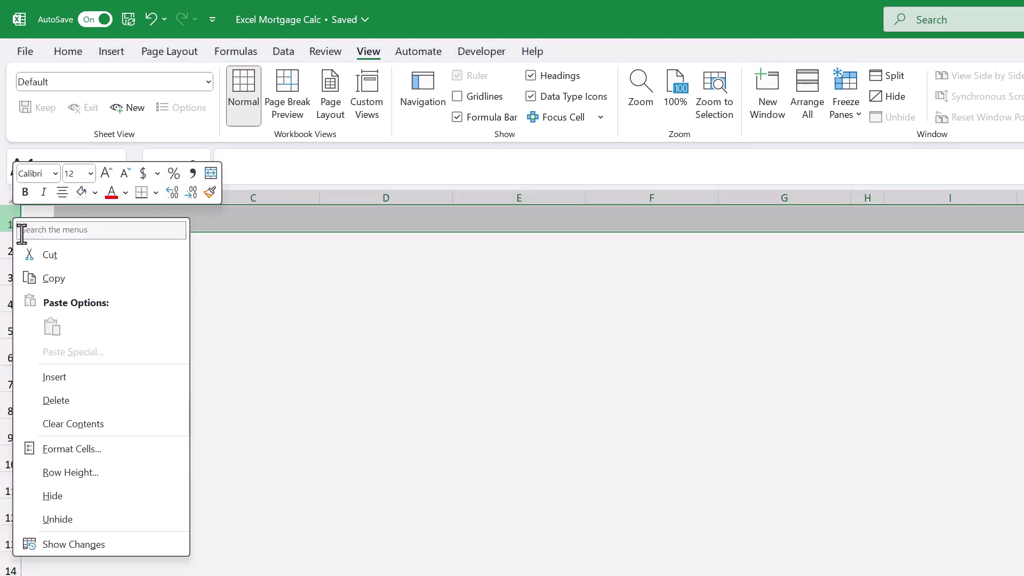
pyautogui.click(75, 472)
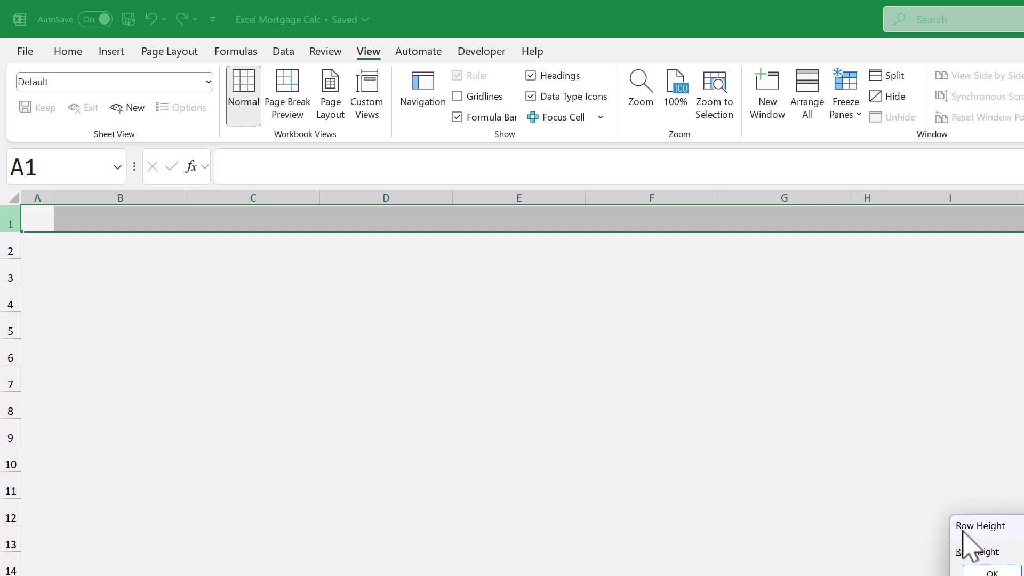
pyautogui.moveTo(962, 530); pyautogui.dragTo(296, 255)
pyautogui.write('30')
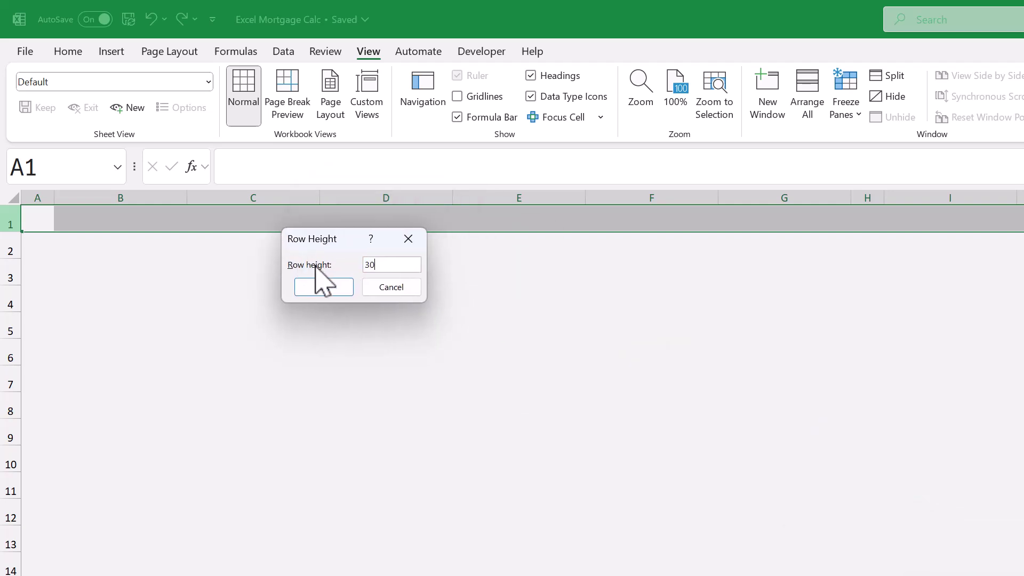
pyautogui.click(322, 288)
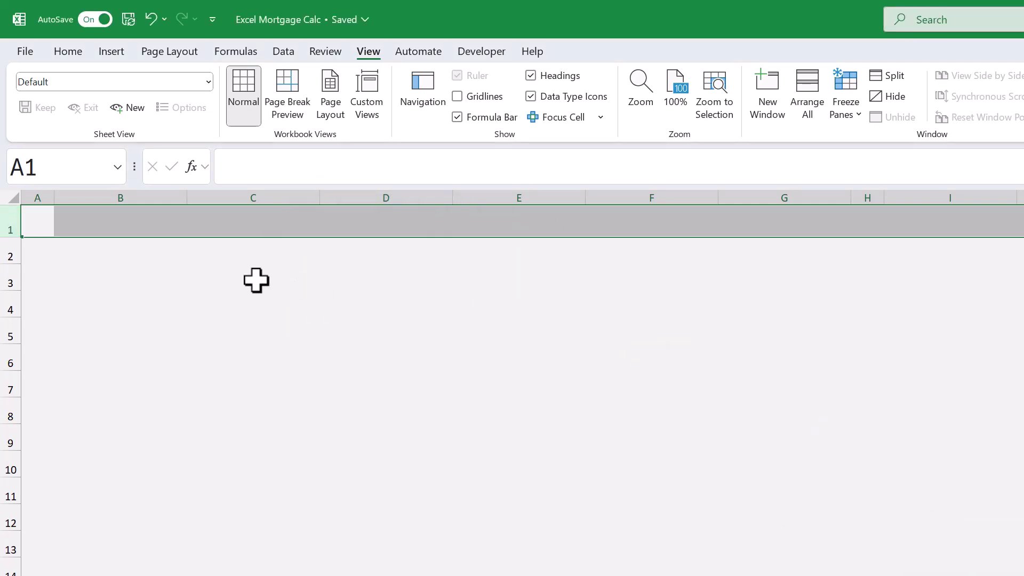
# - Format row 1 as a bold header with a dark blue-grey theme fill, font size 14 and white text
pyautogui.click(78, 53)
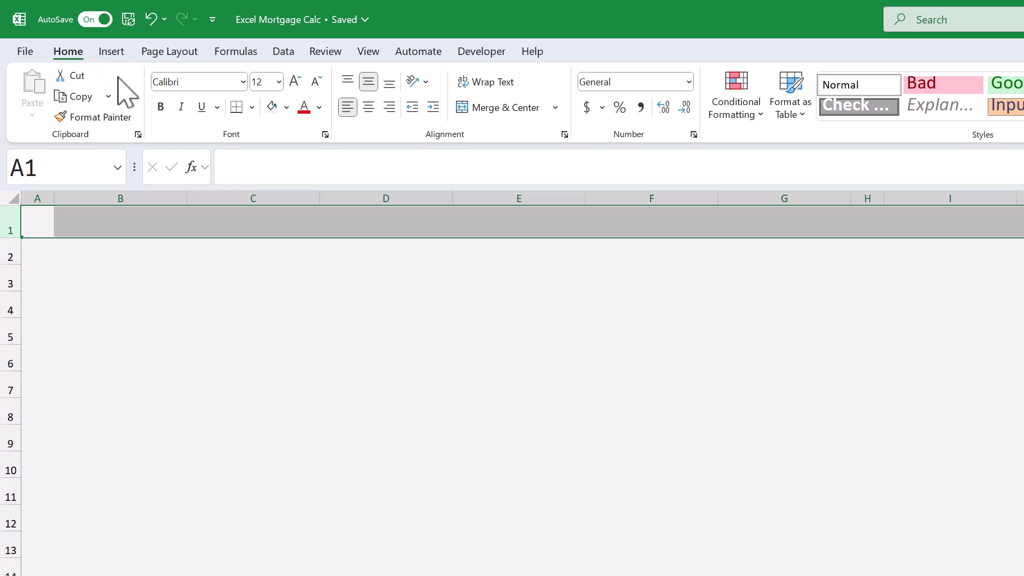
pyautogui.click(161, 107)
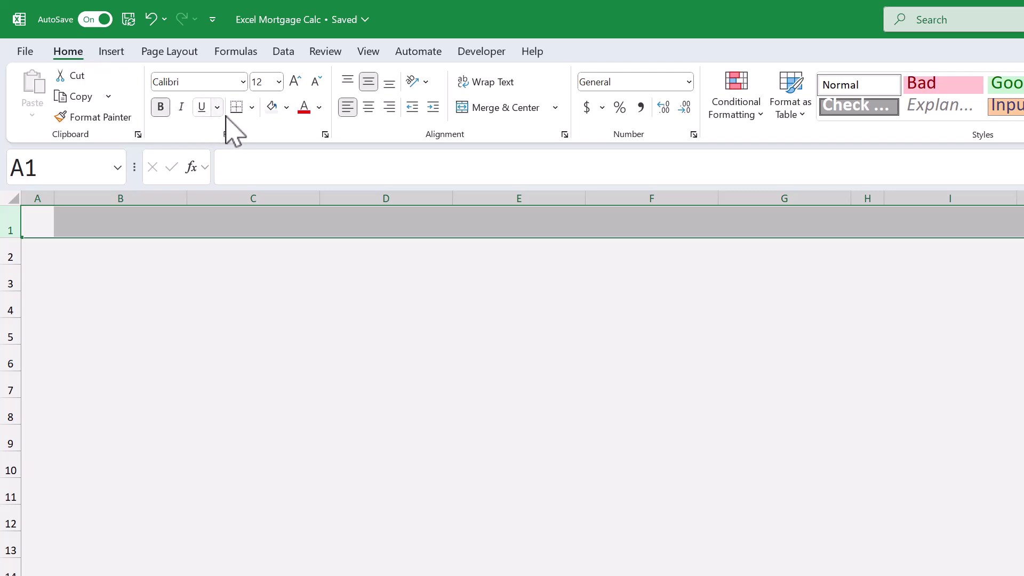
pyautogui.click(291, 112)
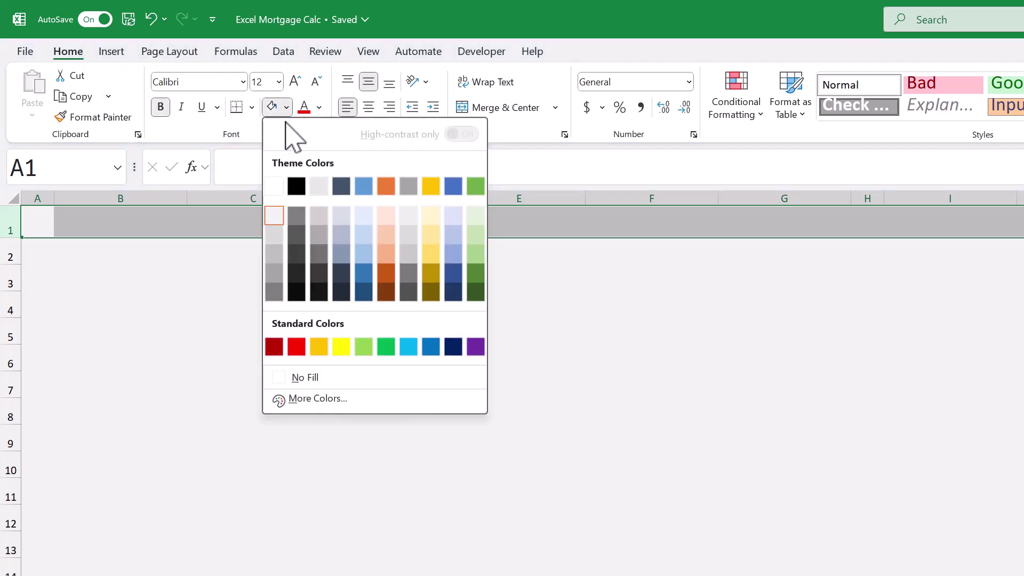
pyautogui.click(342, 187)
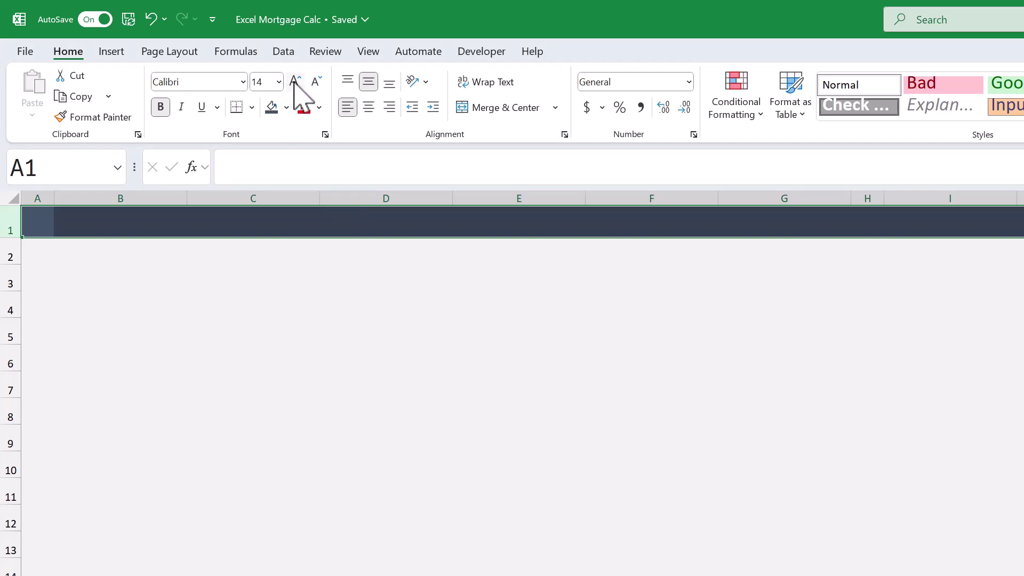
pyautogui.click(319, 108)
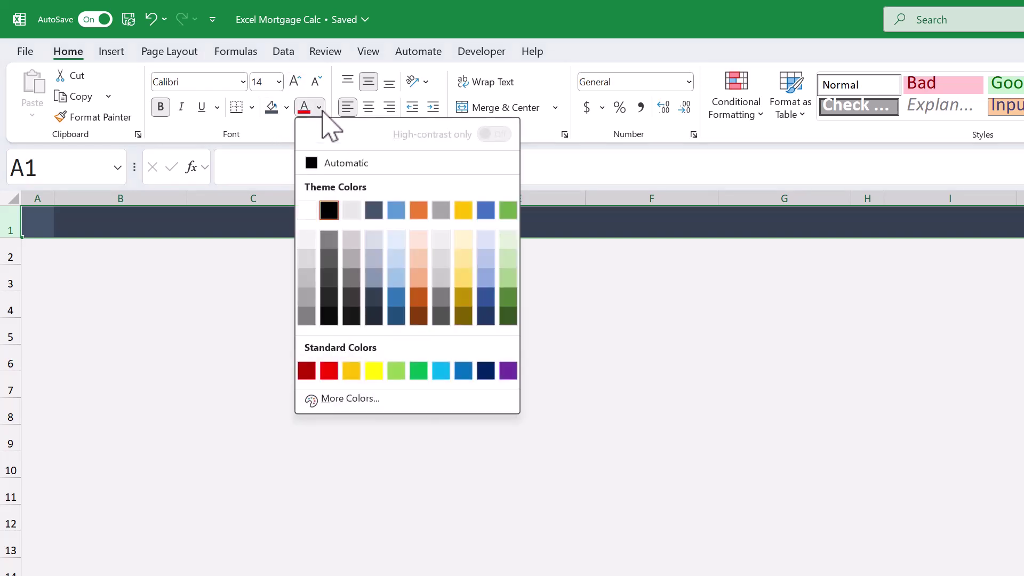
pyautogui.click(307, 210)
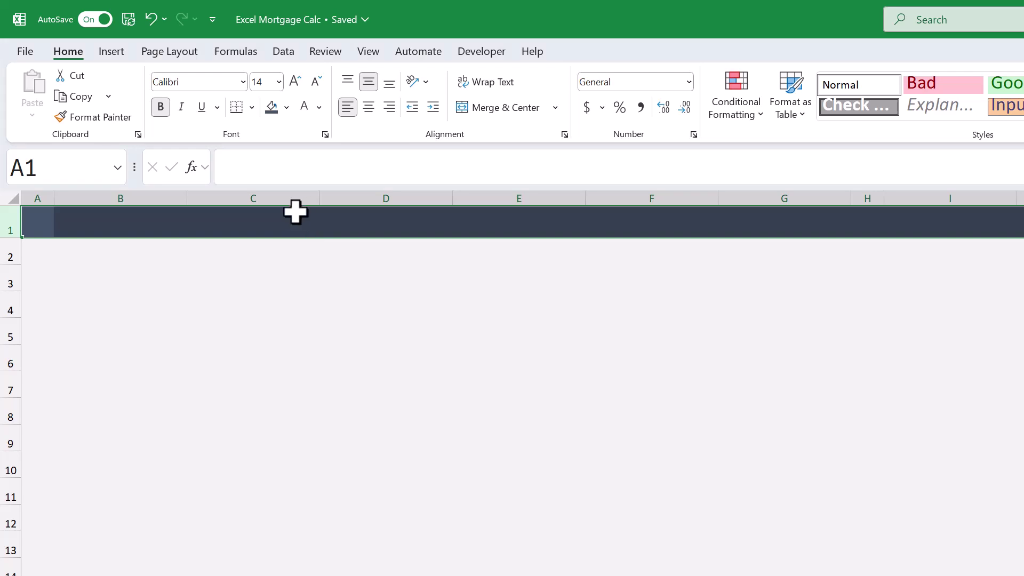
# - Enter the title "Mortgage Calculator" in cell B1
pyautogui.click(112, 212)
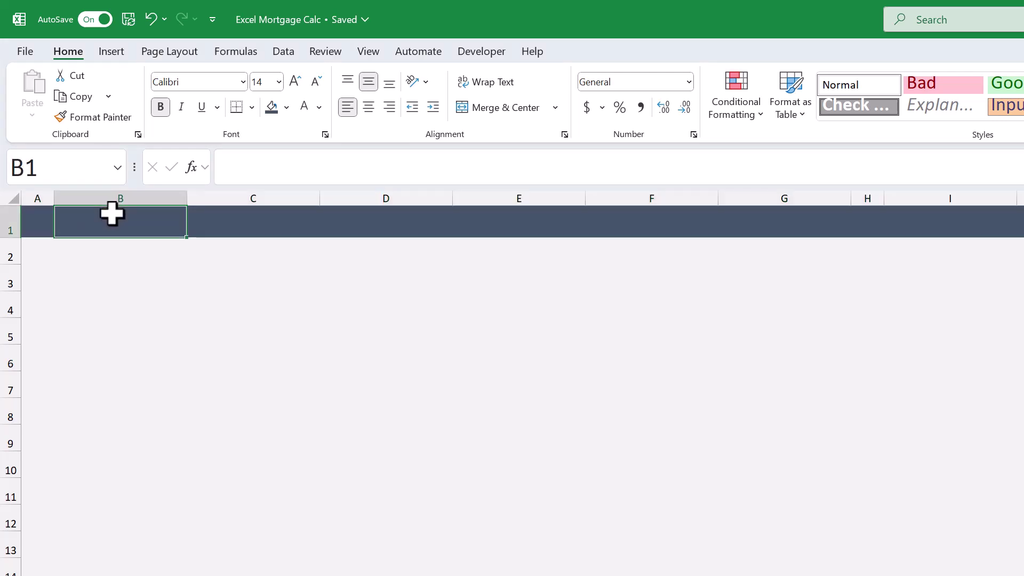
pyautogui.write('Mortgage Cal')
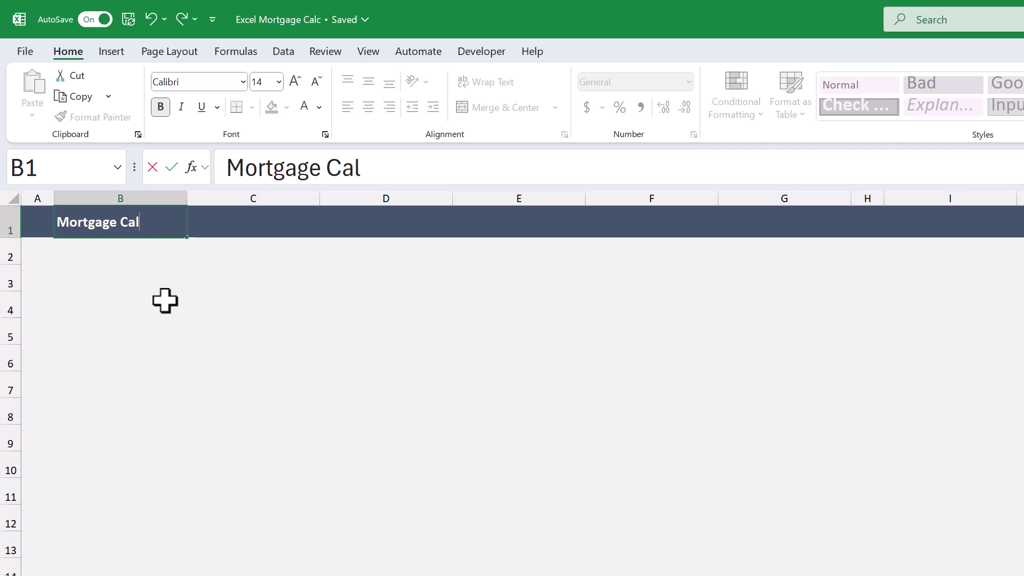
pyautogui.write('culator')
pyautogui.press('Return')
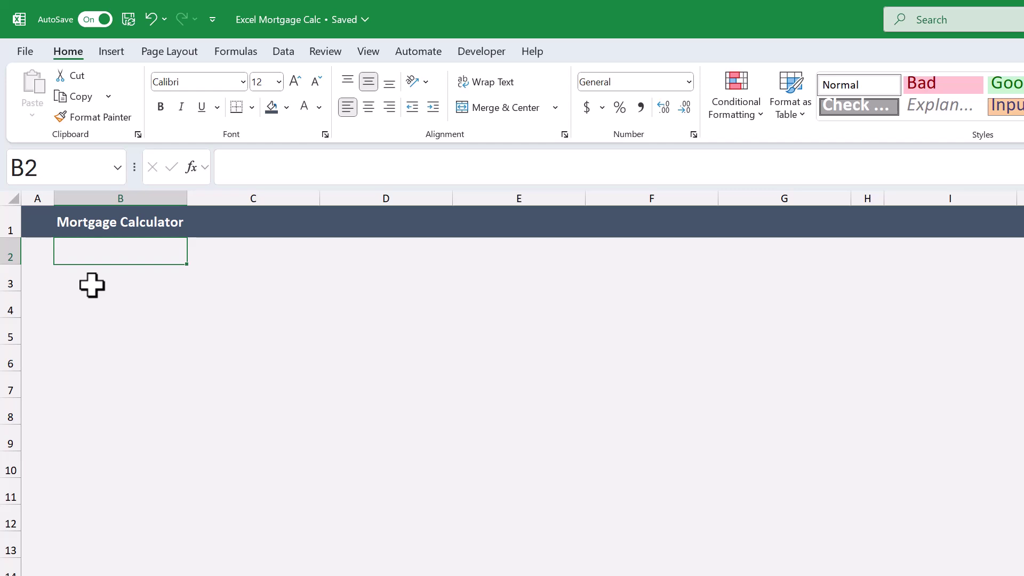
# - Set the border line color to White, Background 1, Darker 35%, and leave border drawing mode
pyautogui.click(252, 107)
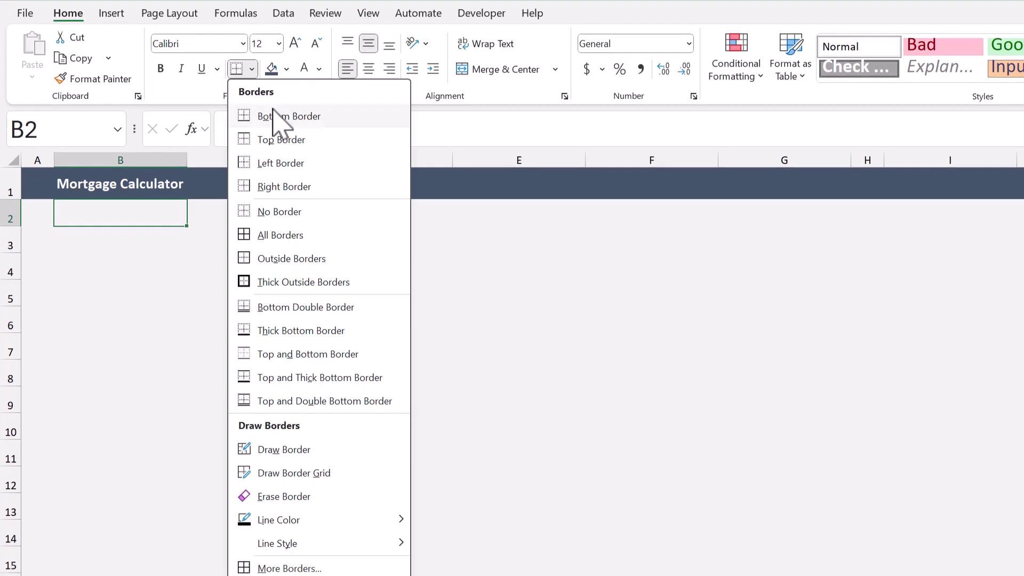
pyautogui.moveTo(372, 320)
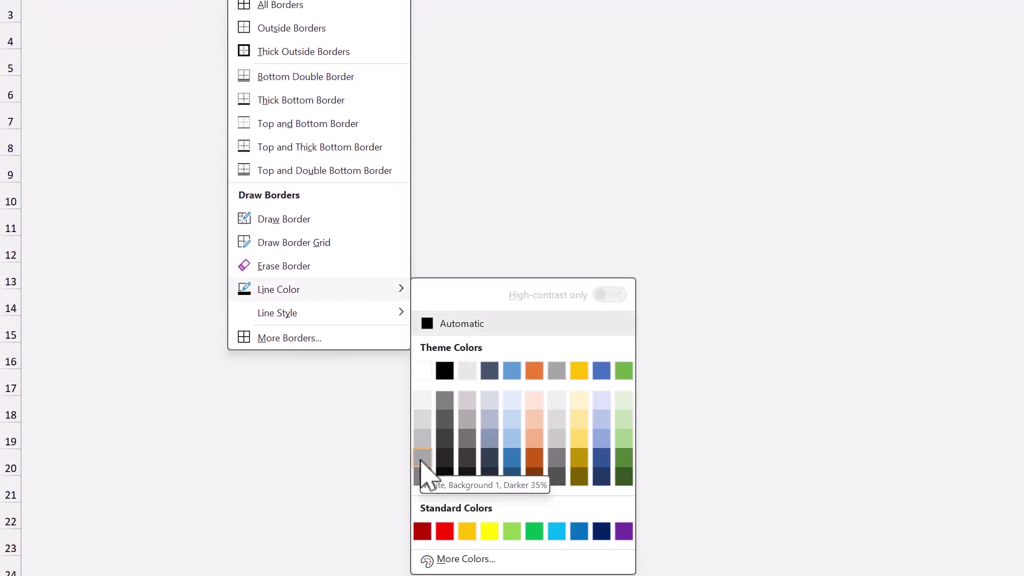
pyautogui.click(422, 458)
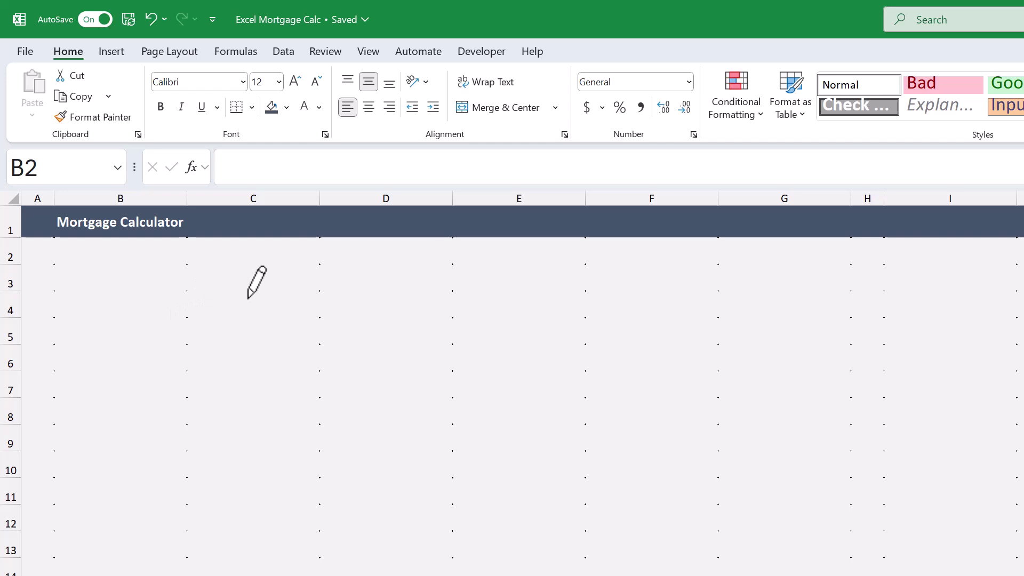
pyautogui.click(252, 107)
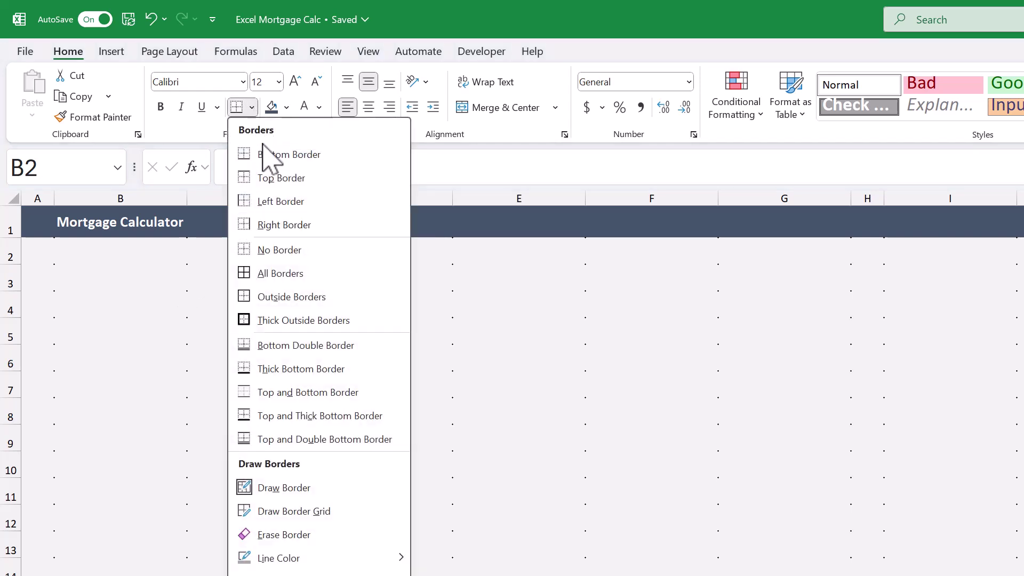
pyautogui.click(283, 488)
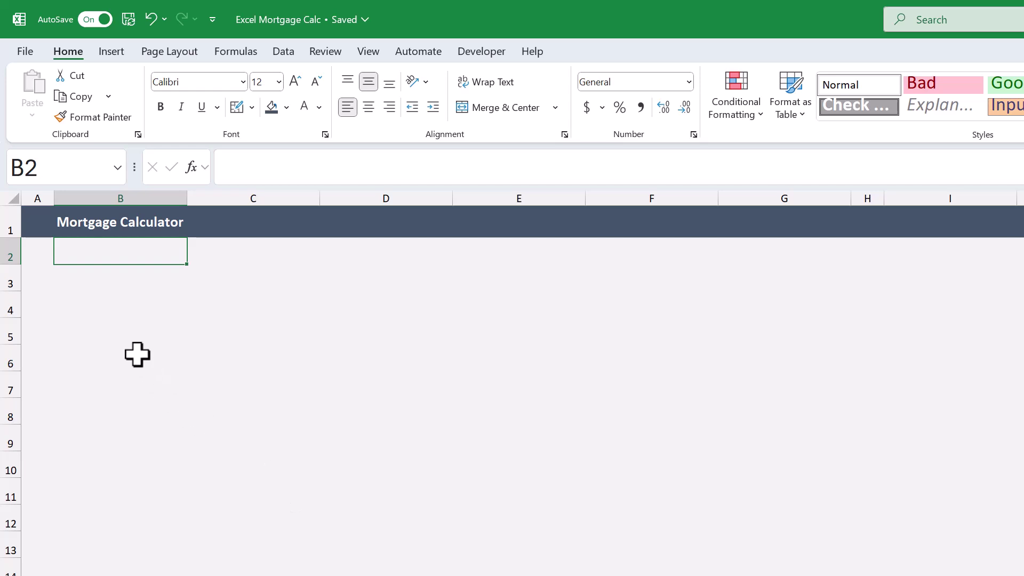
# - Apply all borders to the range B3:C7
pyautogui.click(116, 282)
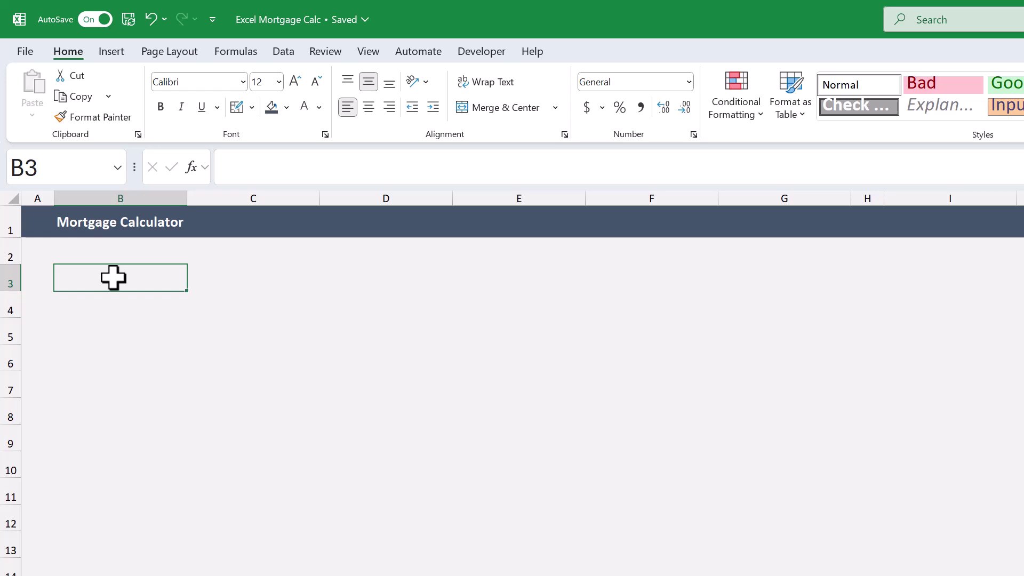
pyautogui.moveTo(113, 278)
pyautogui.mouseDown()
pyautogui.moveTo(261, 288)
pyautogui.moveTo(243, 381)
pyautogui.mouseUp()
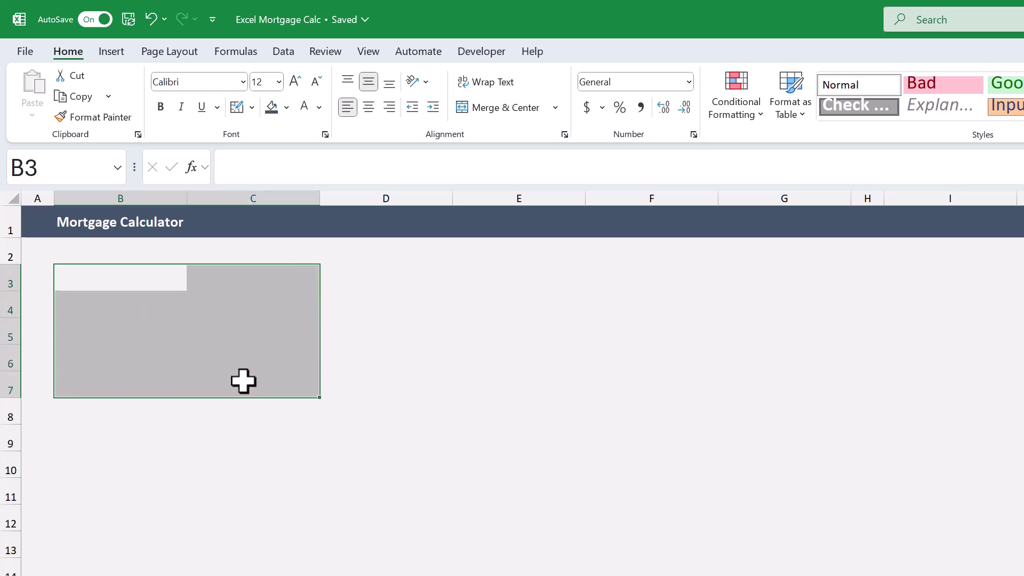
pyautogui.click(252, 107)
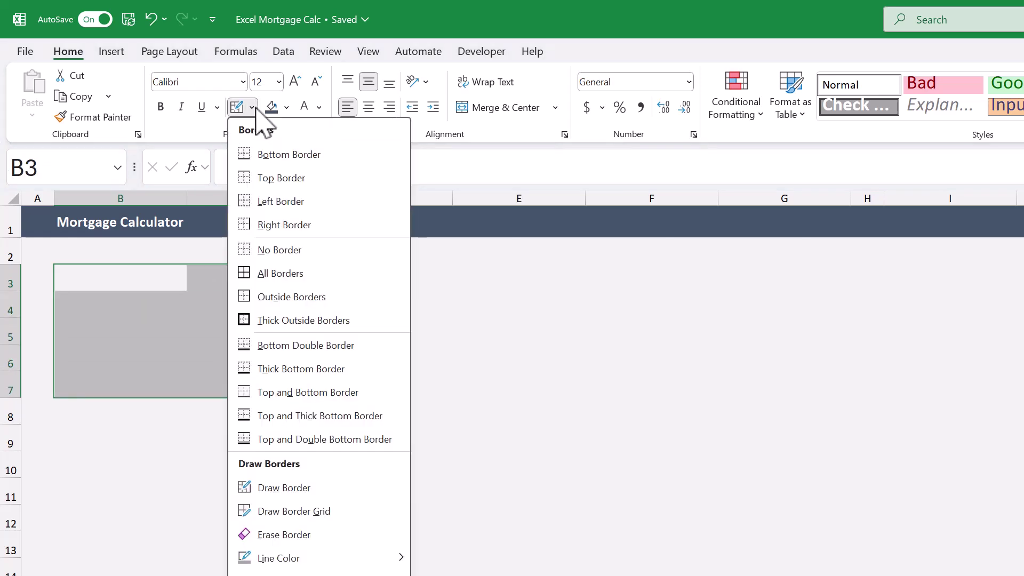
pyautogui.click(277, 274)
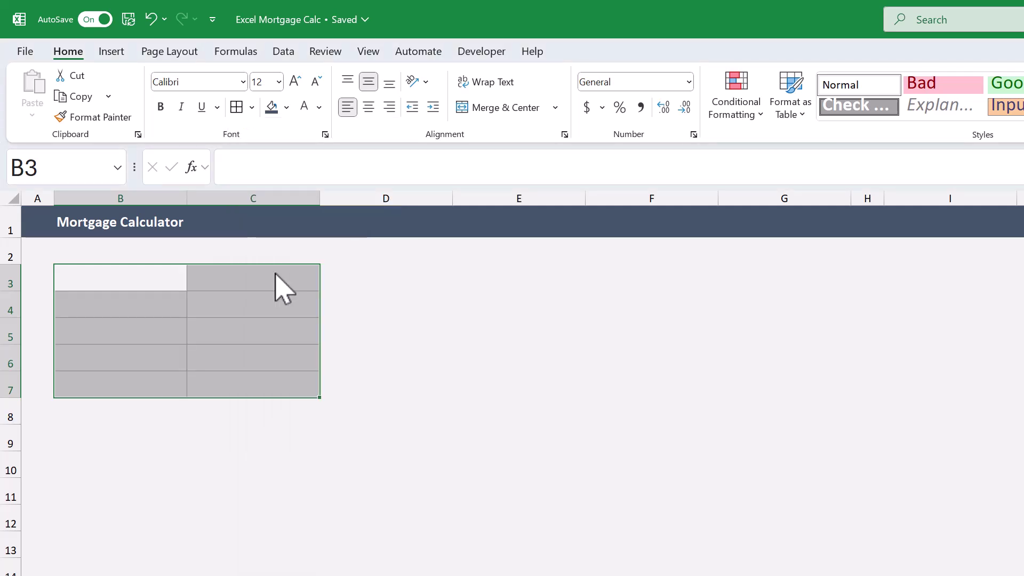
# - Apply all borders to the range E3:G4
pyautogui.click(488, 276)
pyautogui.moveTo(488, 277); pyautogui.dragTo(773, 299)
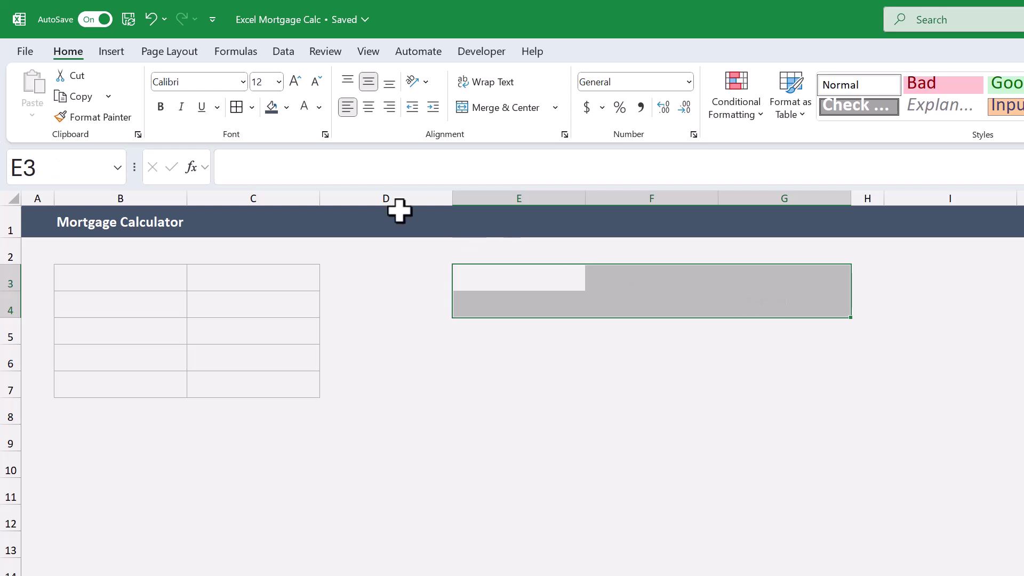
pyautogui.click(236, 108)
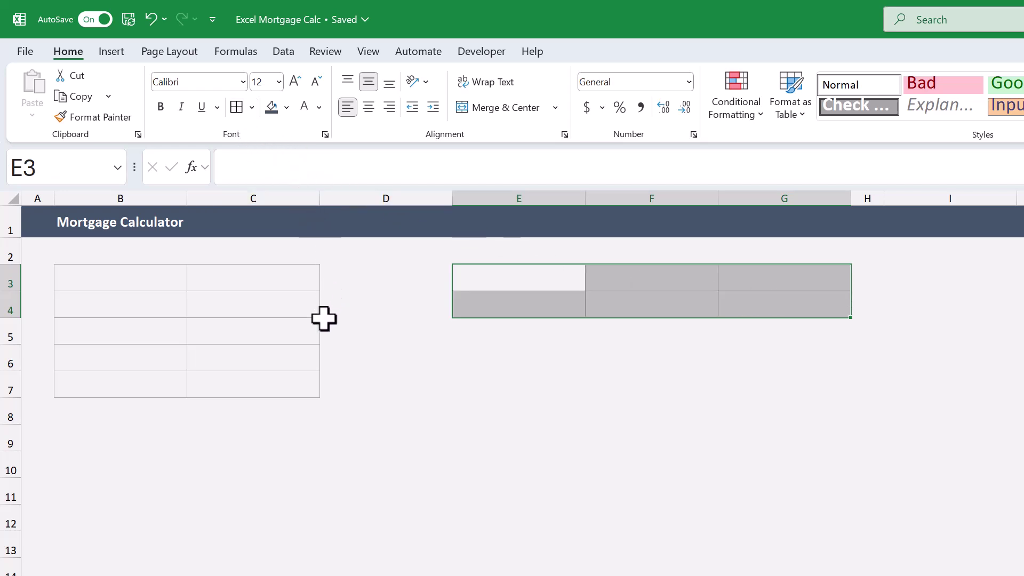
# - Select the range B9:G610 by its reference and apply all borders to it
pyautogui.click(118, 438)
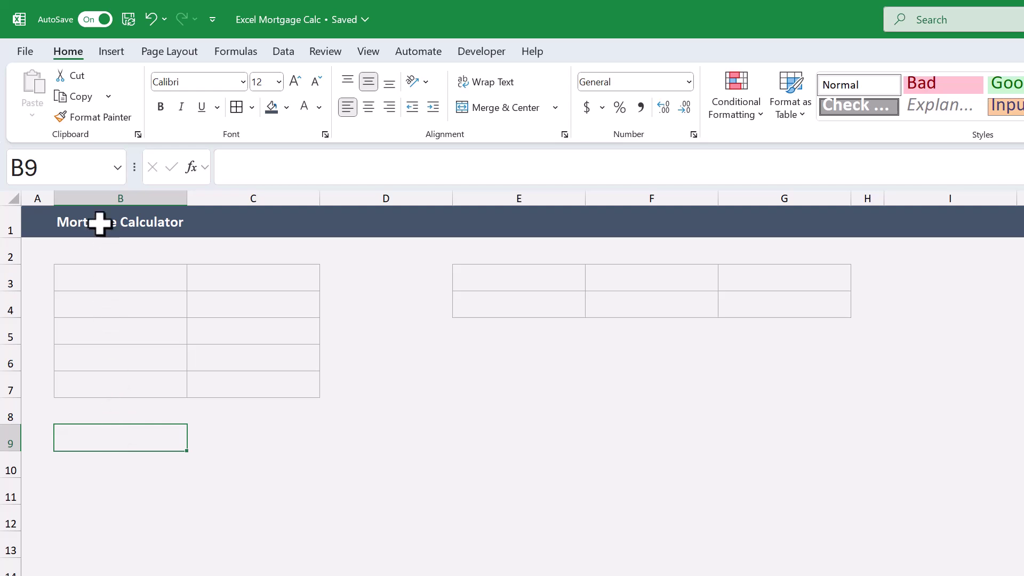
pyautogui.click(86, 166)
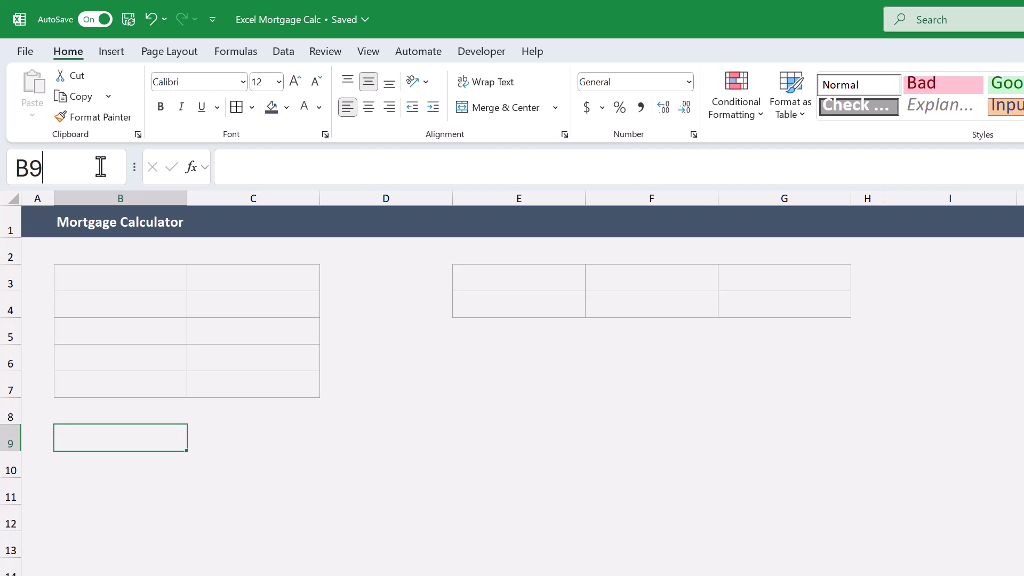
pyautogui.click(131, 438)
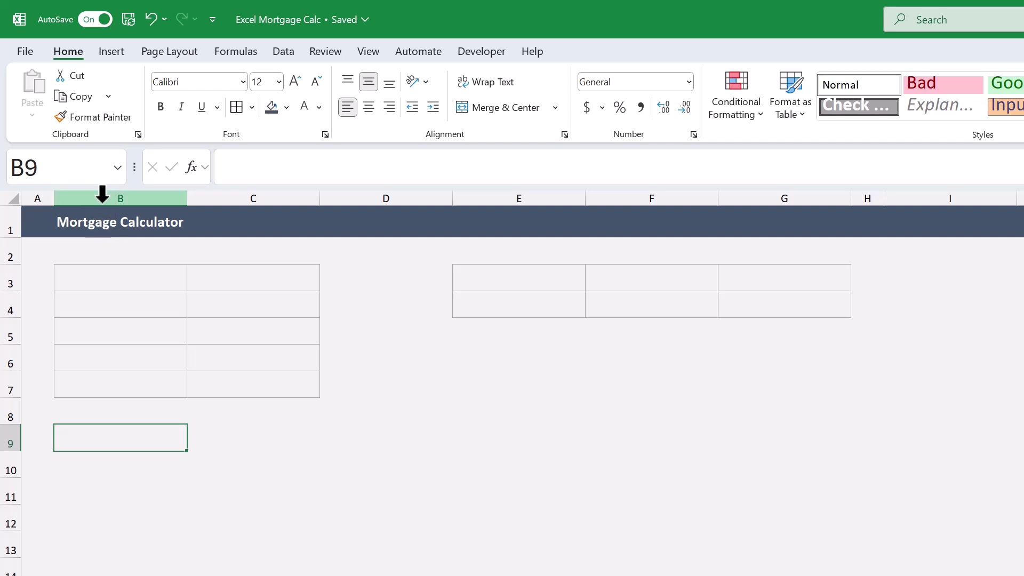
pyautogui.click(103, 167)
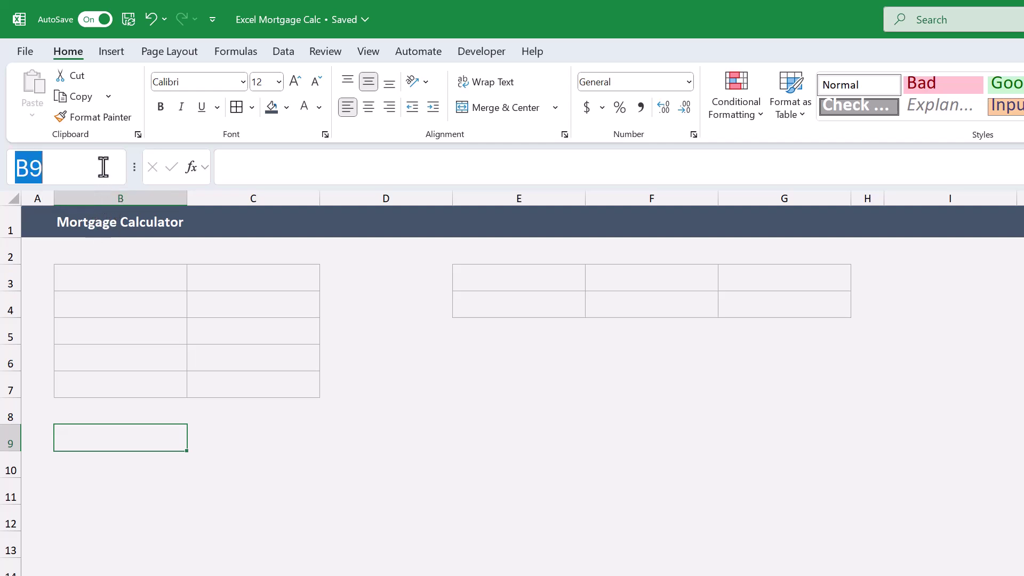
pyautogui.write('B9:')
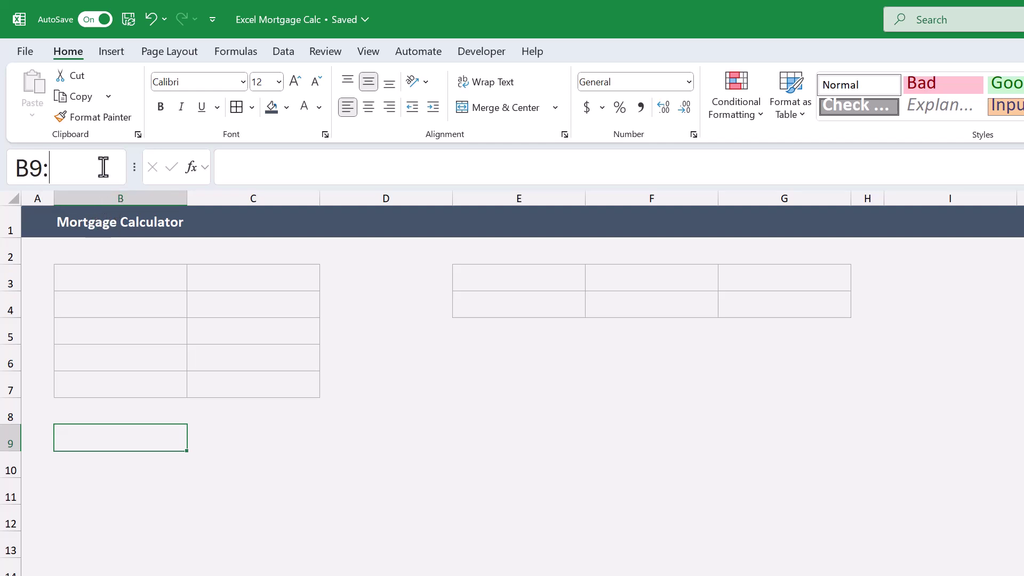
pyautogui.write('G610')
pyautogui.press('Return')
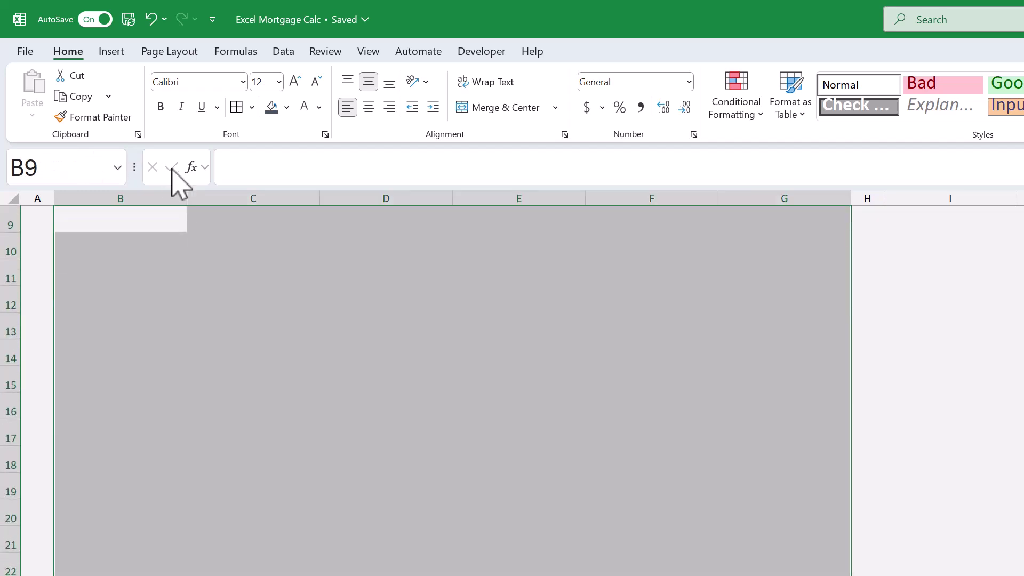
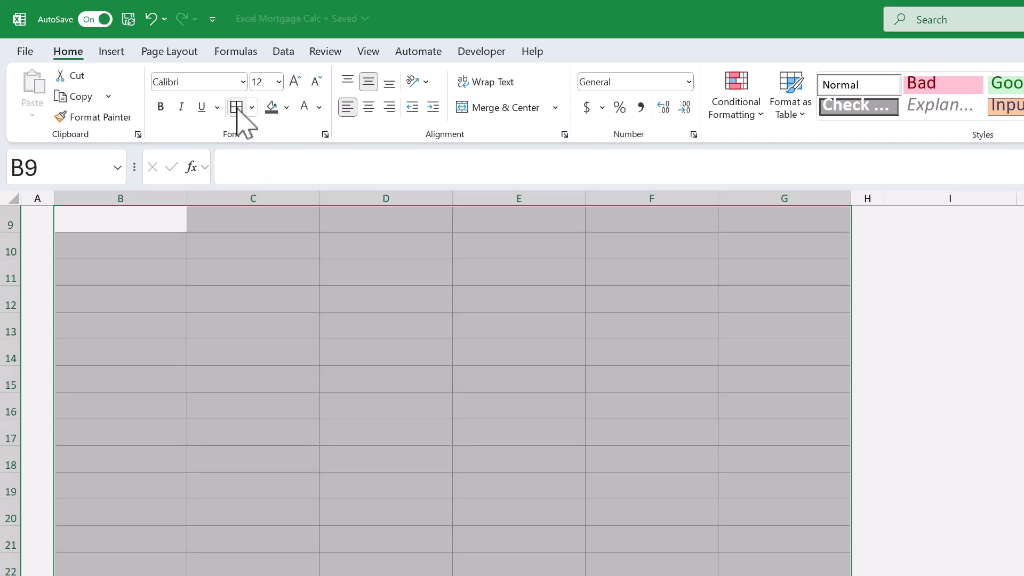
pyautogui.scroll(2, 242, 299)
pyautogui.scroll(1, 242, 298)
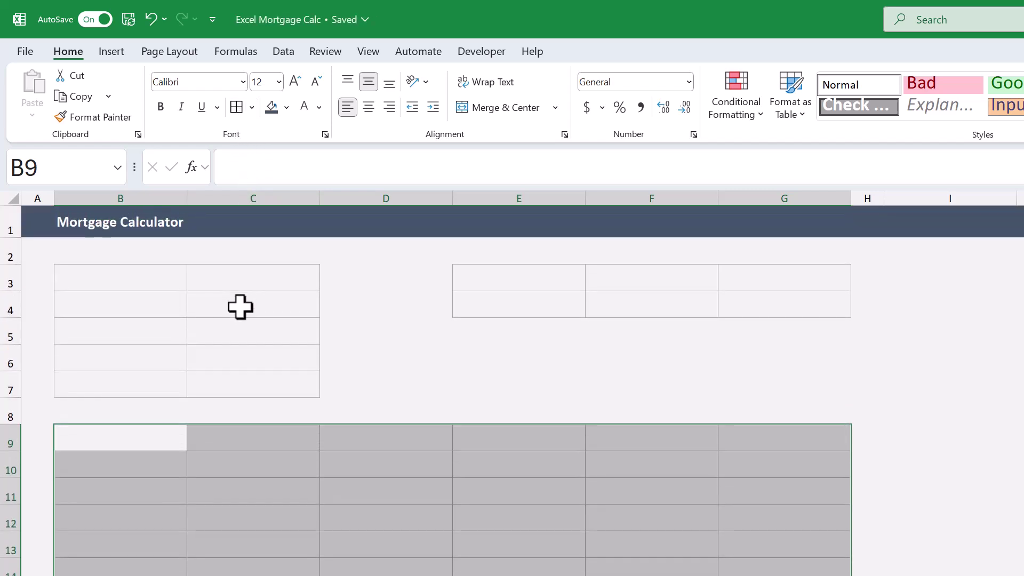
# - Select the range I9:I610 by its reference and apply all borders to it
pyautogui.click(134, 442)
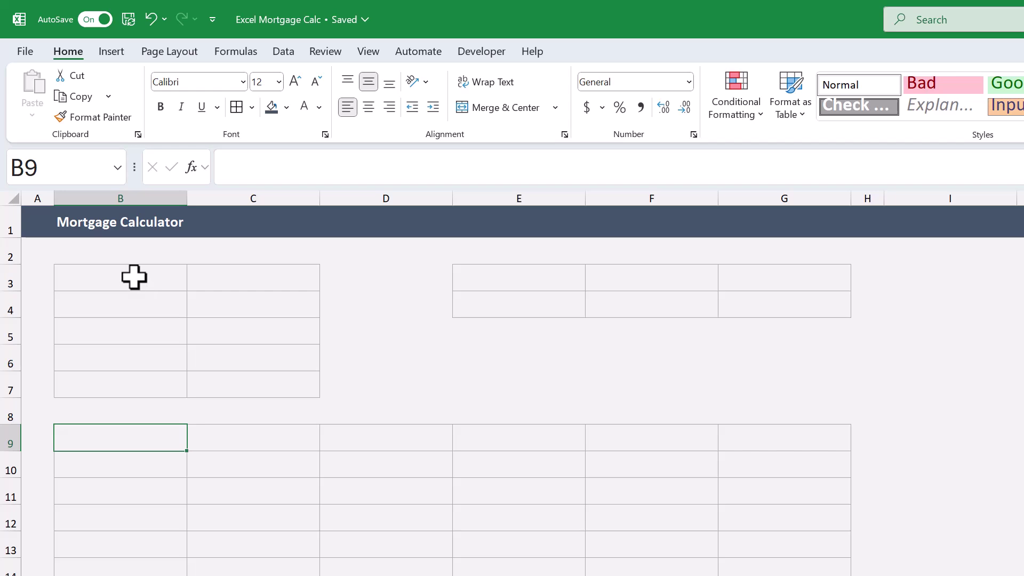
pyautogui.click(80, 170)
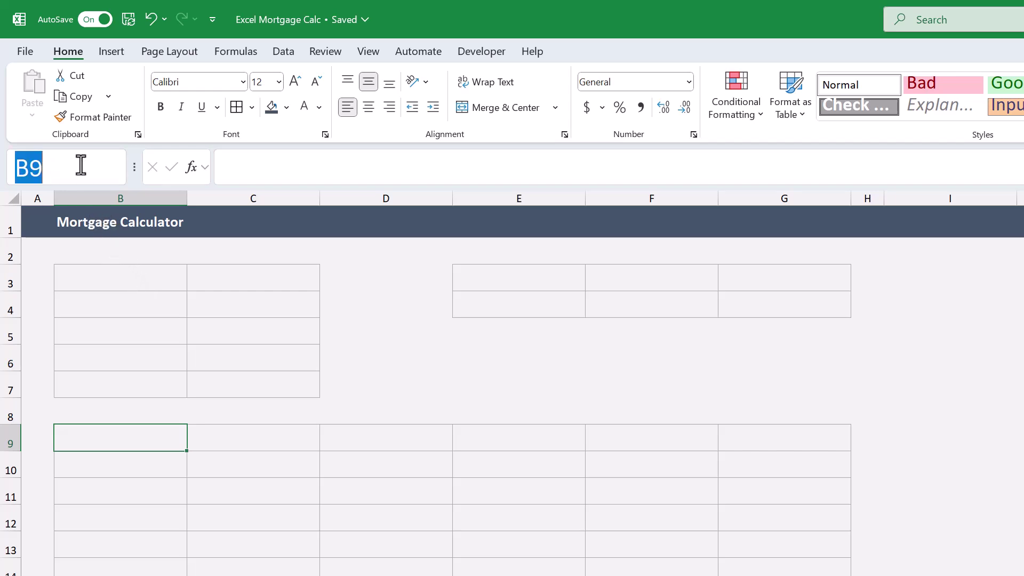
pyautogui.press('BackSpace')
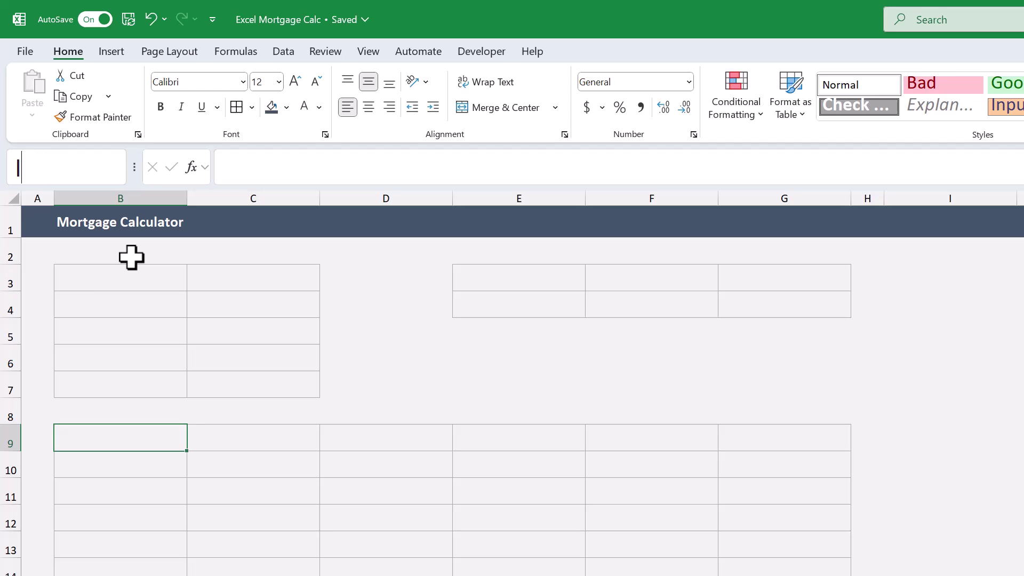
pyautogui.write('I9:I')
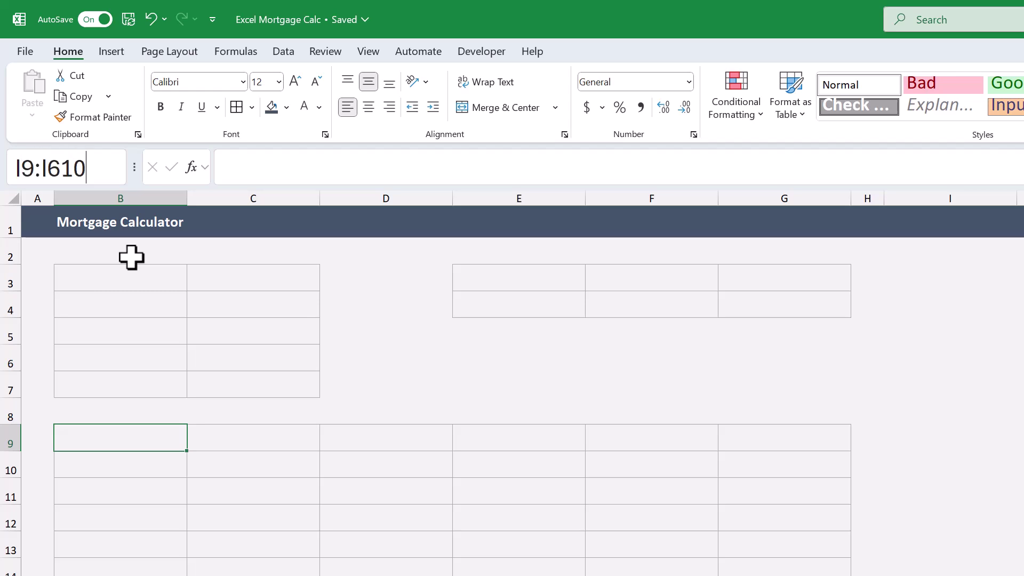
pyautogui.write('610')
pyautogui.press('Return')
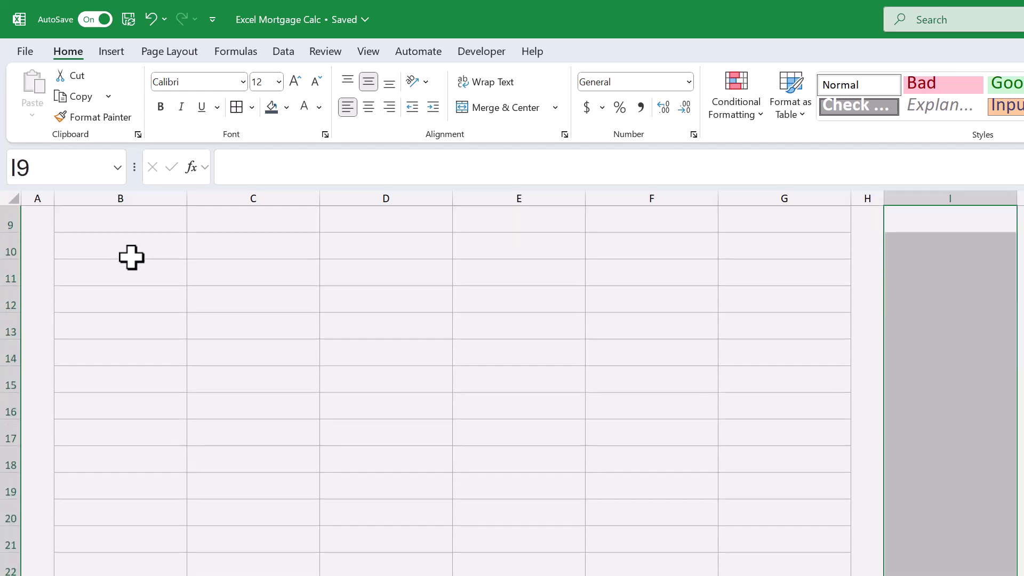
pyautogui.click(238, 106)
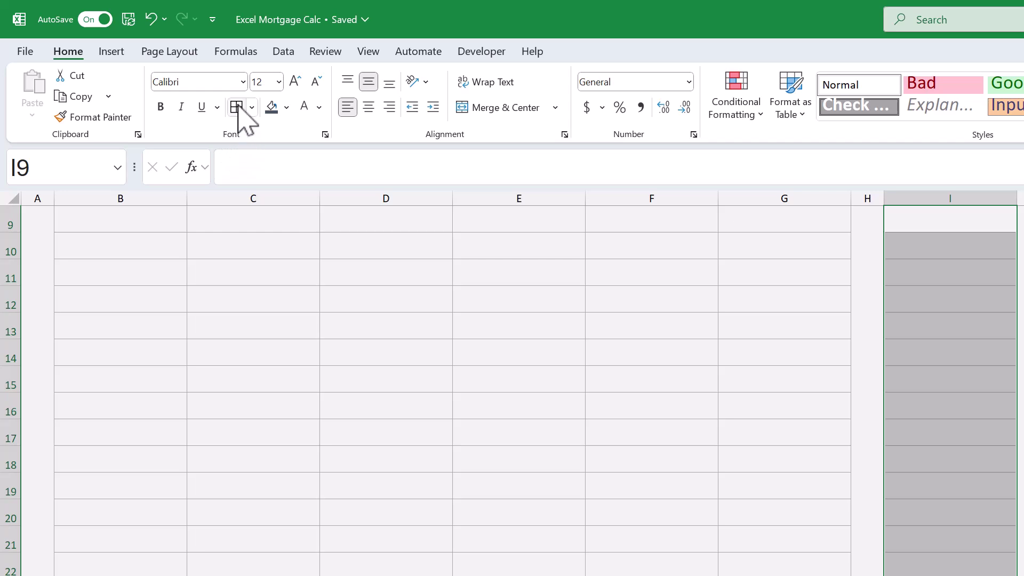
pyautogui.click(279, 219)
pyautogui.scroll(3, 292, 333)
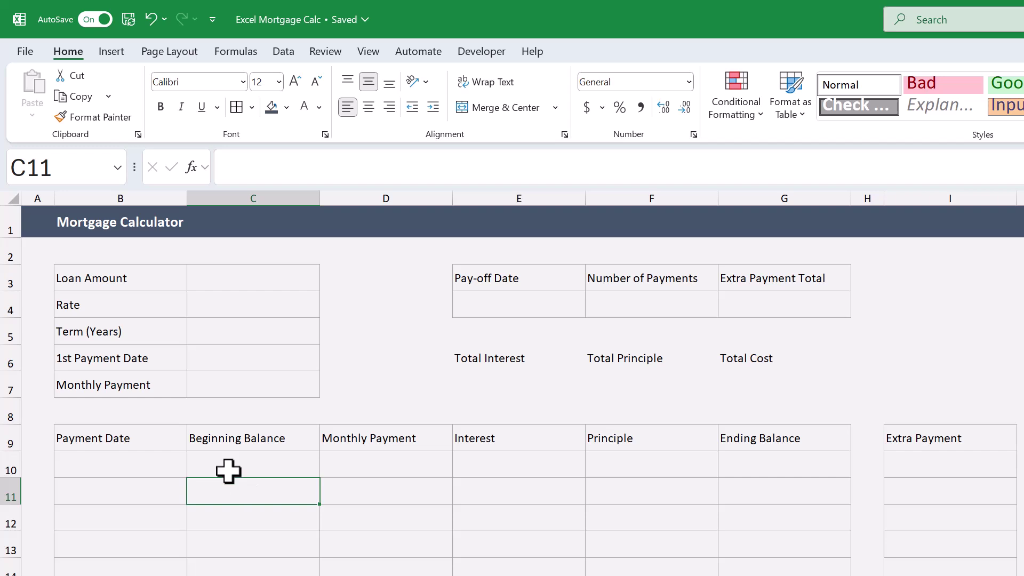
# - Make the labels in B3:B7 bold and fill them with the light gray second shade of the white theme color
pyautogui.moveTo(147, 278); pyautogui.dragTo(156, 377)
pyautogui.click(160, 109)
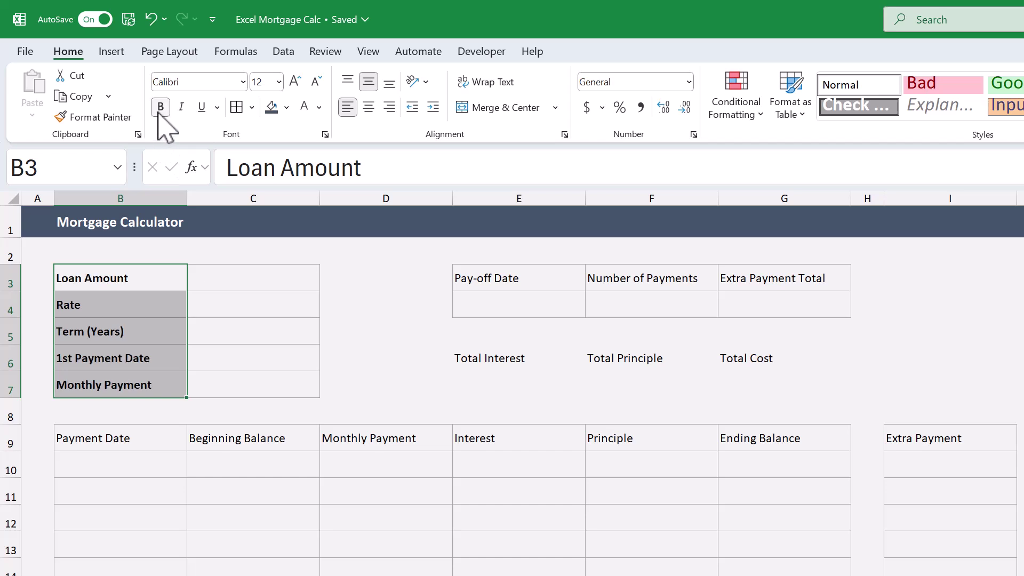
pyautogui.click(286, 107)
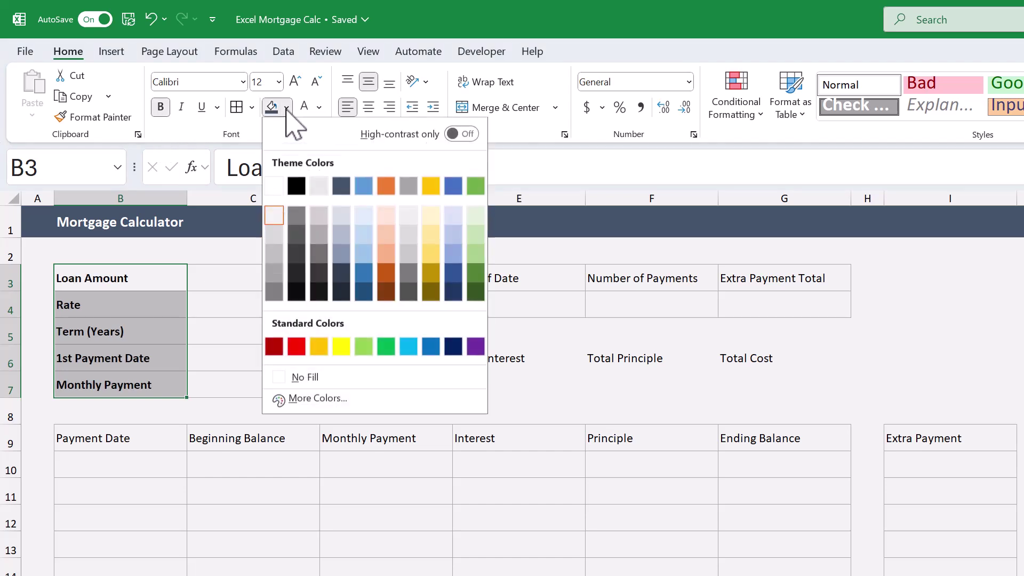
pyautogui.click(274, 234)
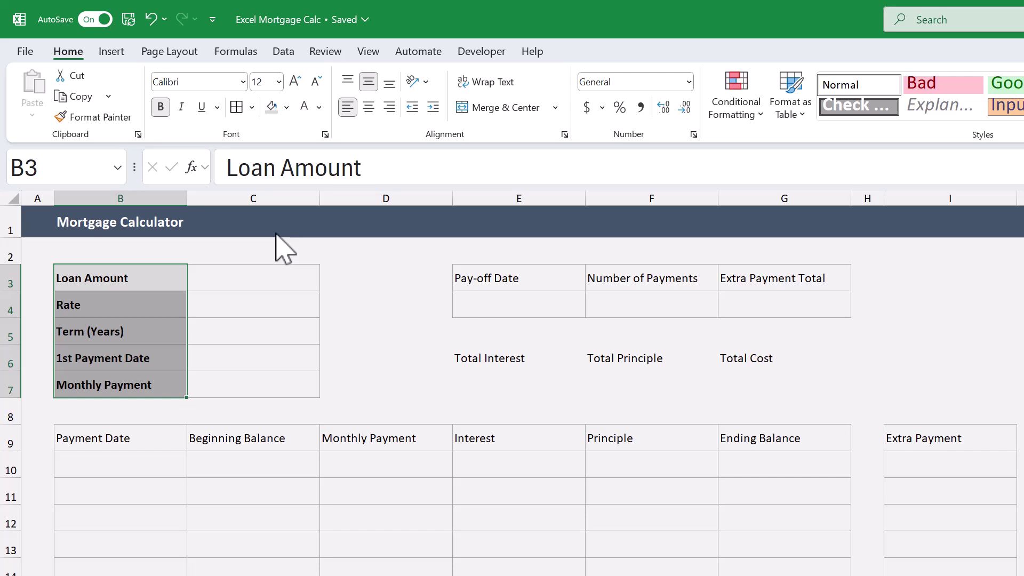
# - Remove the fill from the input cells C3:C6 and center them horizontally
pyautogui.moveTo(243, 272); pyautogui.dragTo(228, 350)
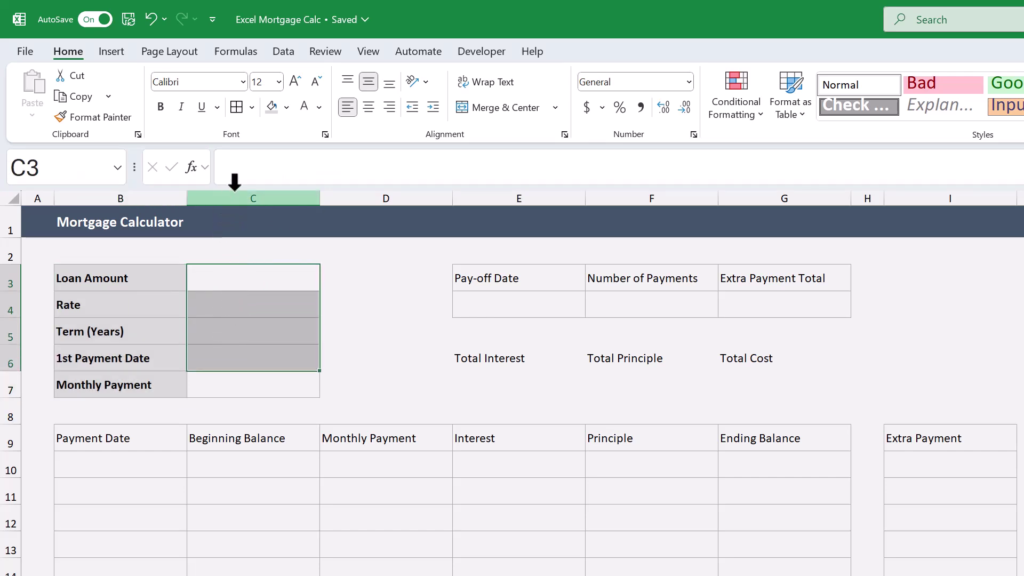
pyautogui.click(286, 107)
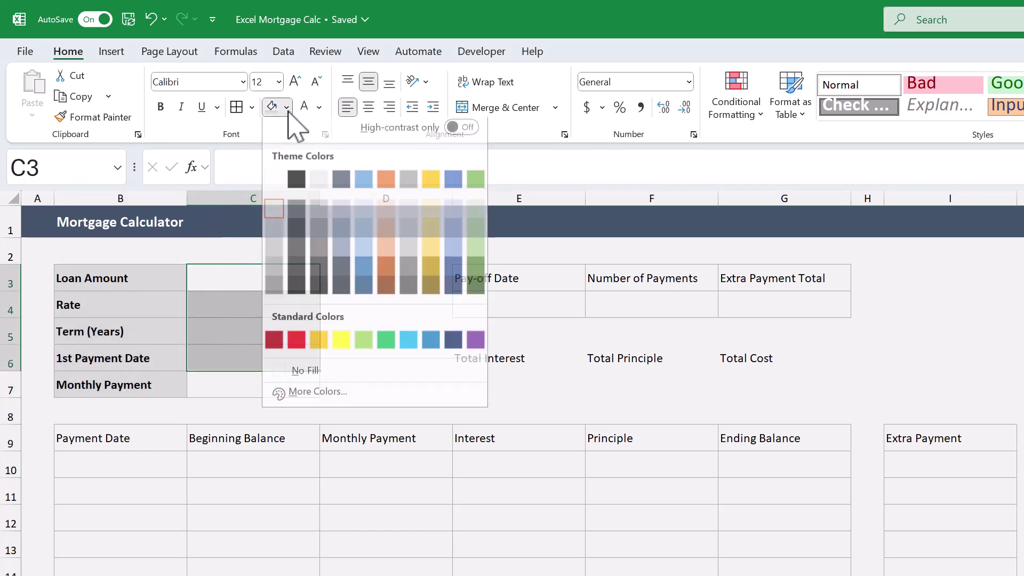
pyautogui.click(301, 379)
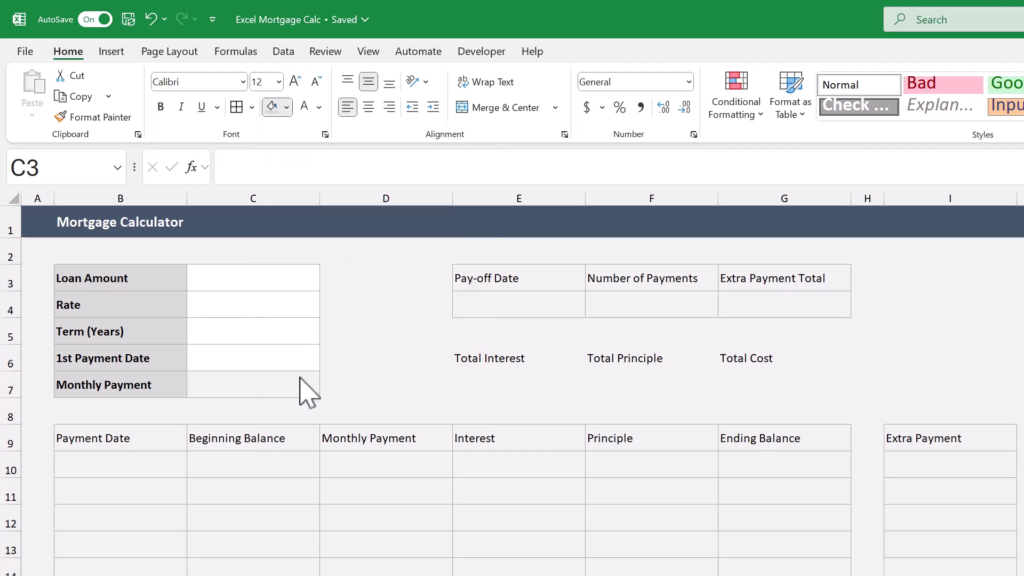
pyautogui.click(368, 108)
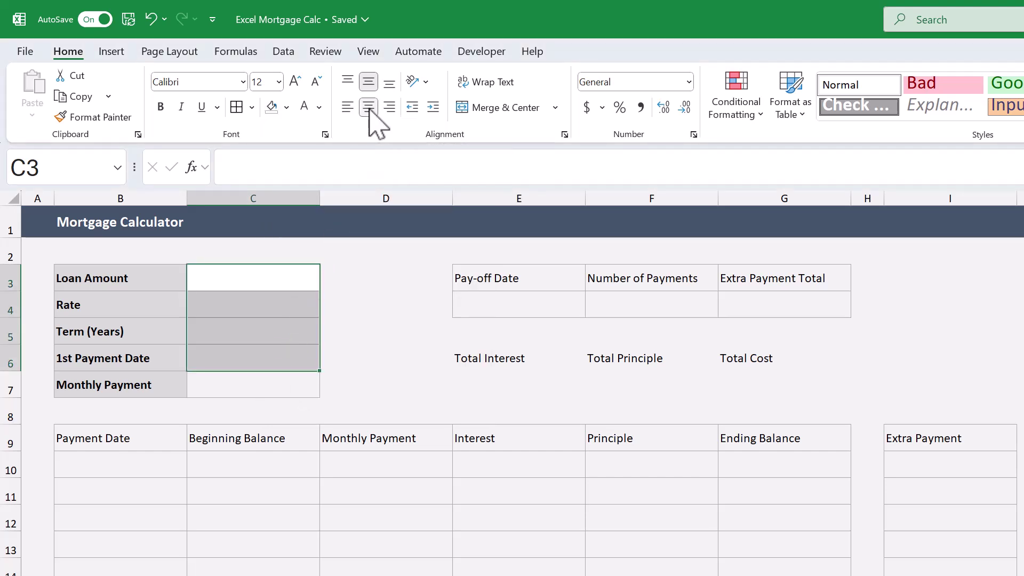
# - Make the Monthly Payment value cell C7 bold and give it the same light gray fill as its label
pyautogui.click(236, 385)
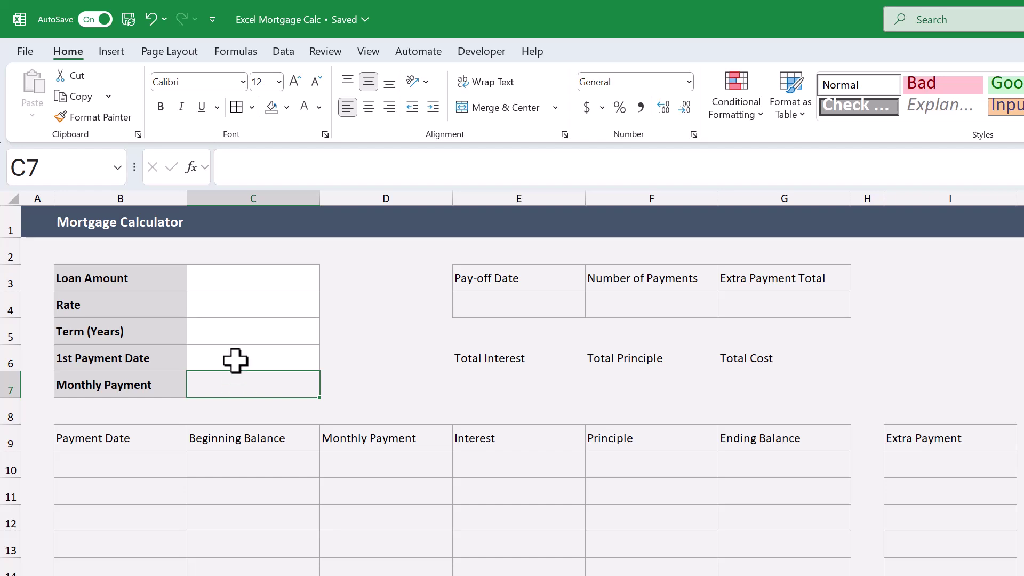
pyautogui.click(161, 107)
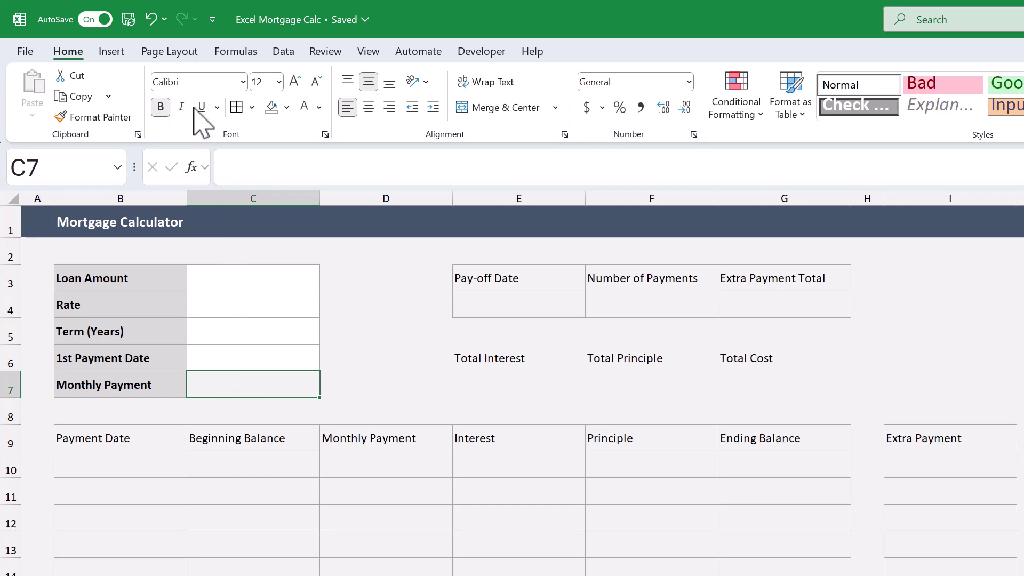
pyautogui.click(286, 108)
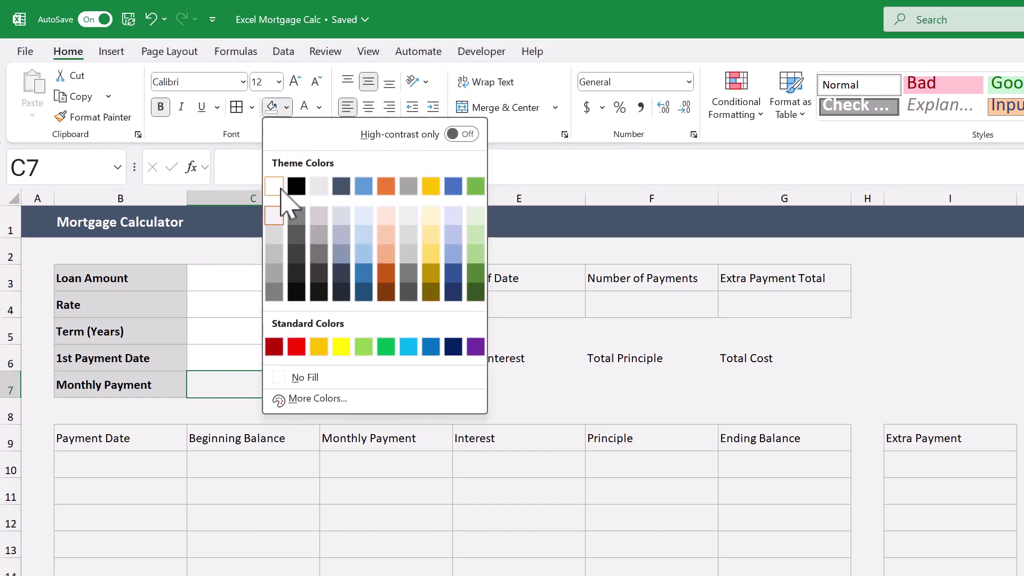
pyautogui.click(275, 234)
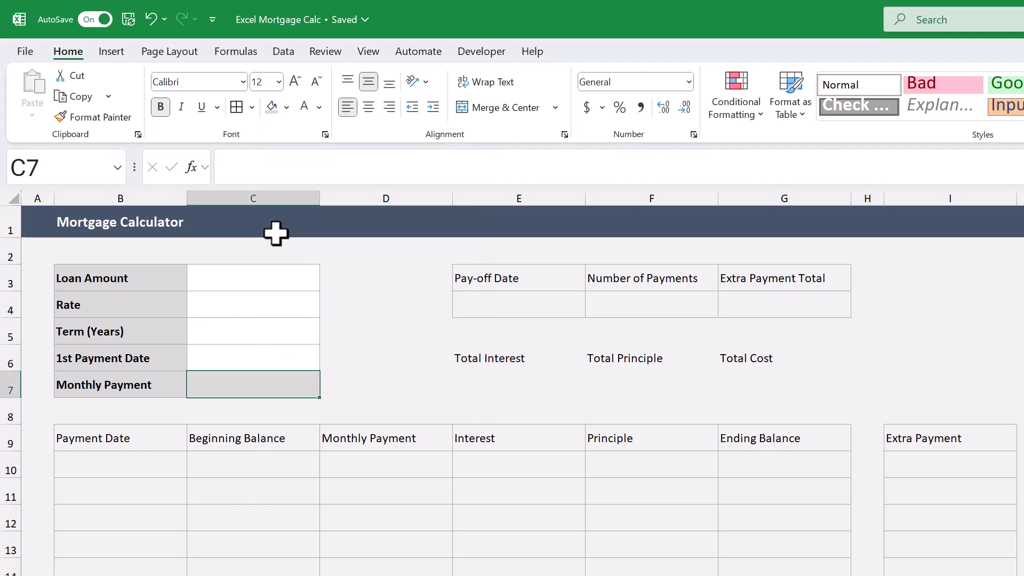
# - Try the standard dark red font color on cell C7, center the cell horizontally, and undo the last change
pyautogui.click(318, 108)
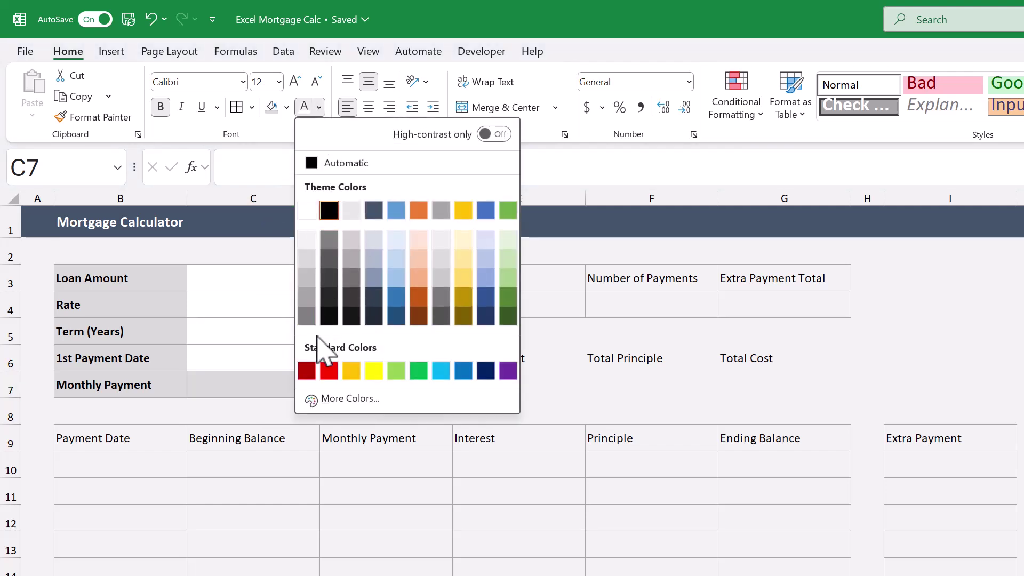
pyautogui.click(306, 370)
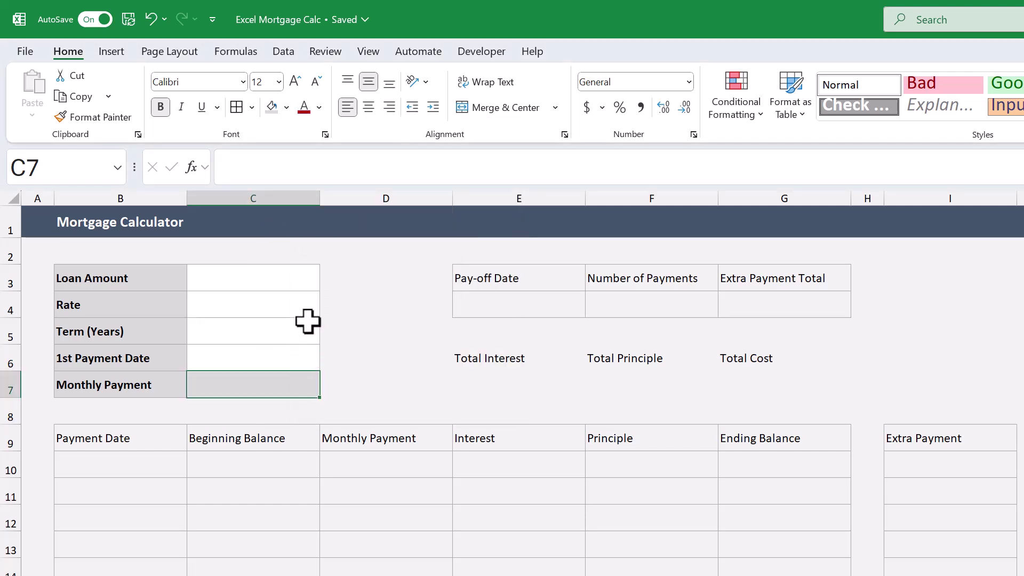
pyautogui.click(368, 108)
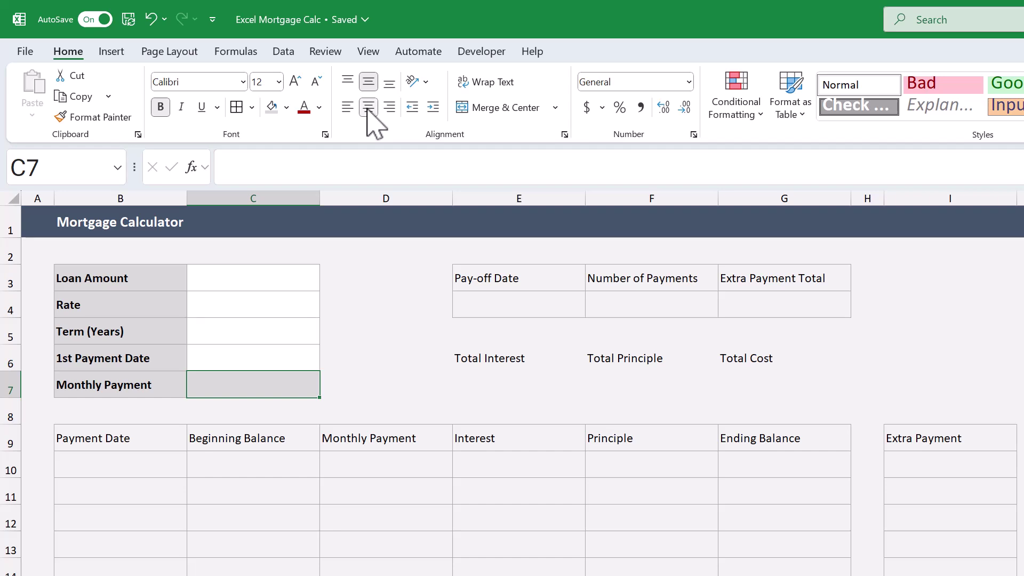
pyautogui.hotkey('ctrl', 'z')
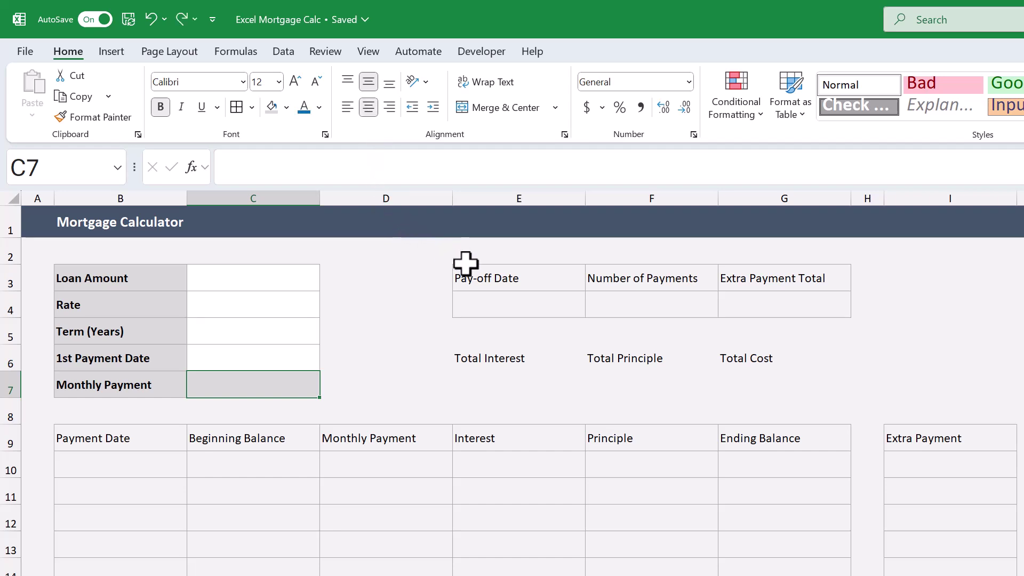
# - Format the headings in E3:G3 as bold and centered with the same light gray fill as the loan labels
pyautogui.click(480, 273)
pyautogui.moveTo(579, 280); pyautogui.dragTo(761, 270)
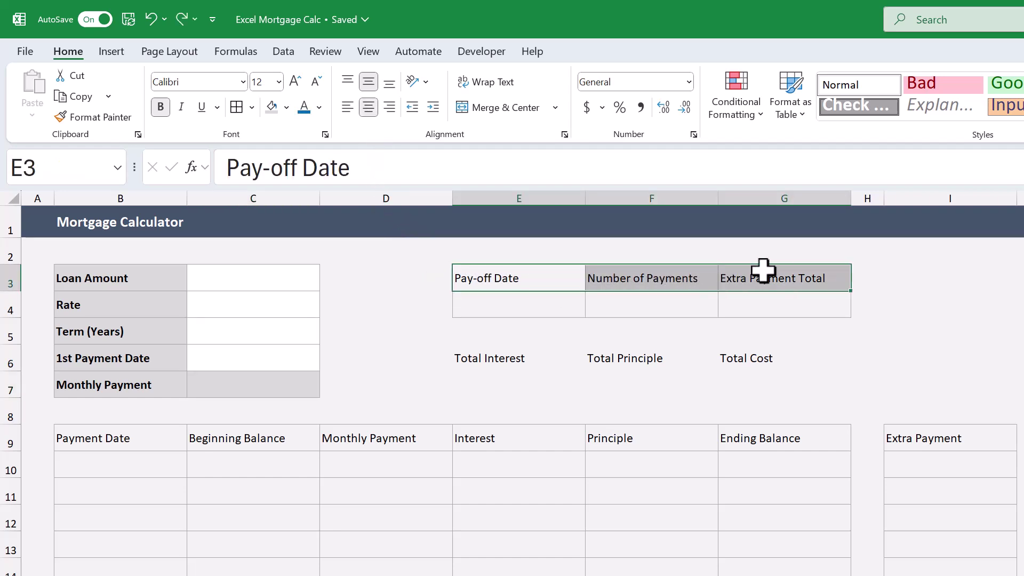
pyautogui.click(162, 107)
pyautogui.click(287, 107)
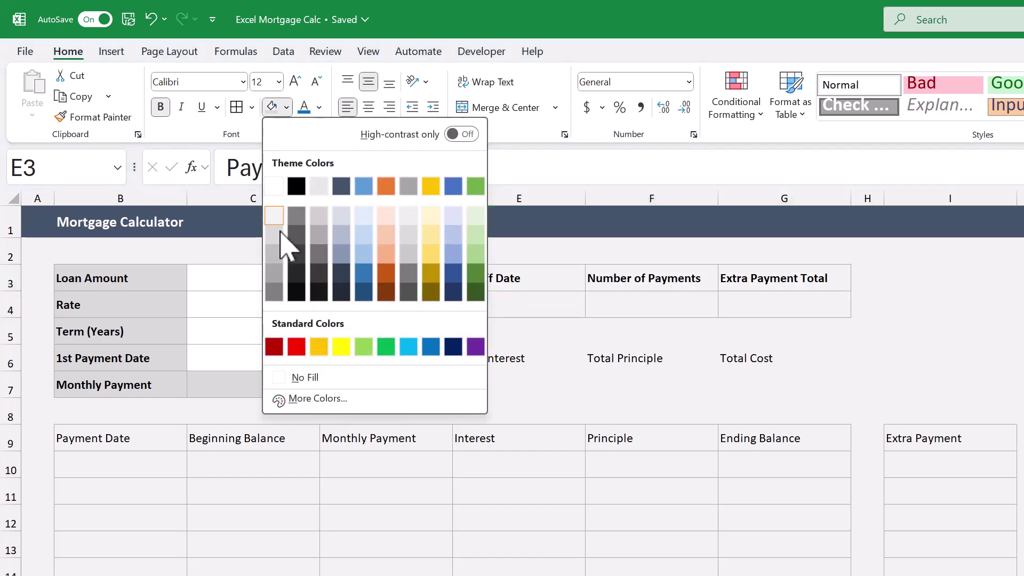
pyautogui.click(276, 235)
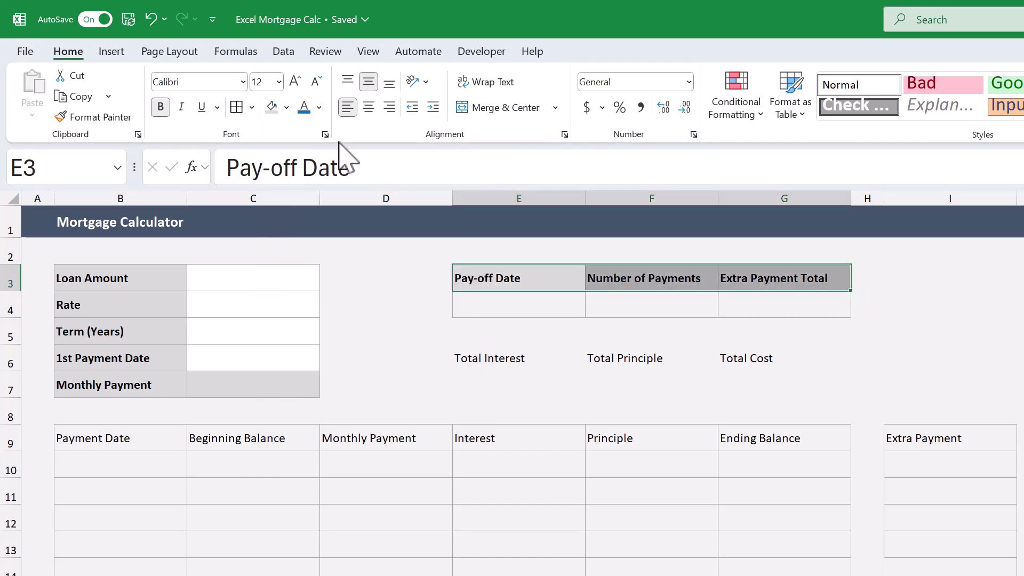
pyautogui.click(368, 107)
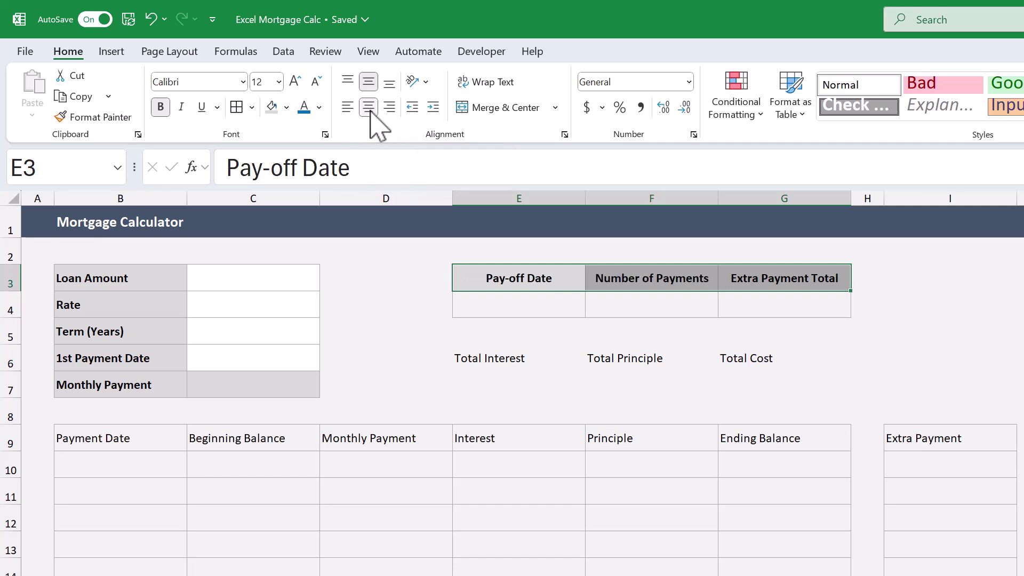
# - Make the value cells E4:G4 bold with no fill and the standard blue font color
pyautogui.moveTo(480, 302); pyautogui.dragTo(740, 297)
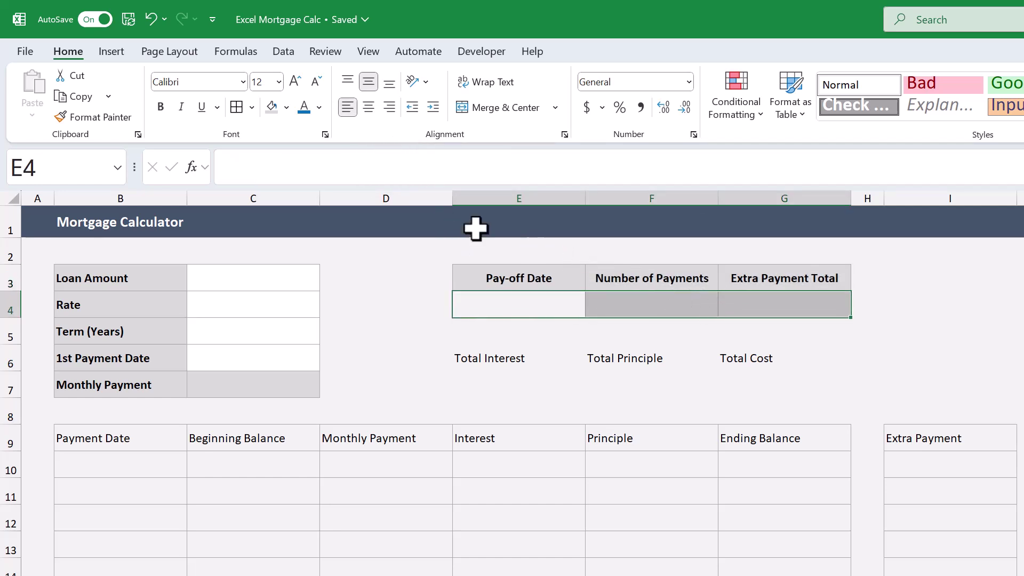
pyautogui.click(160, 107)
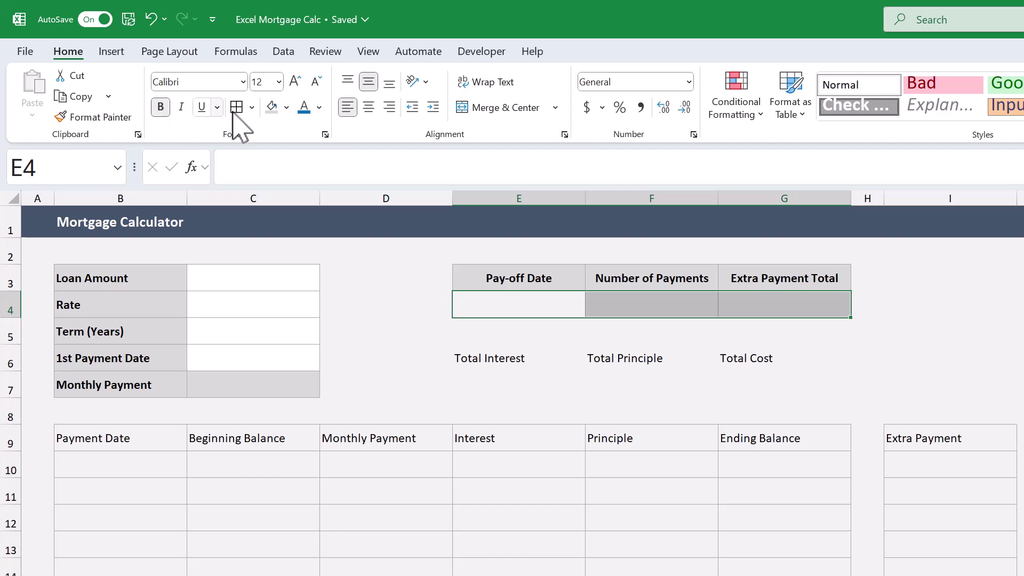
pyautogui.click(286, 109)
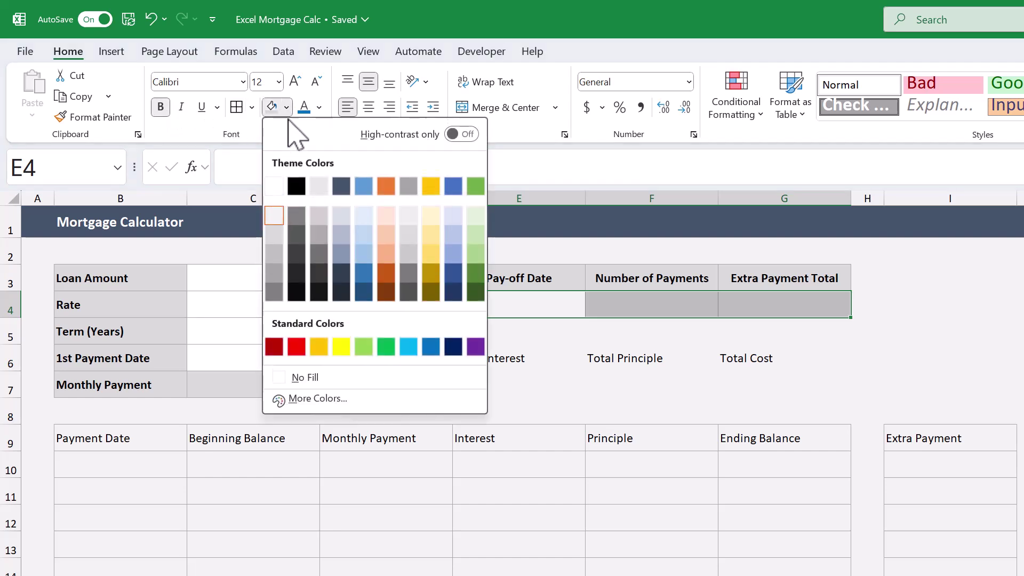
pyautogui.click(311, 376)
pyautogui.click(319, 107)
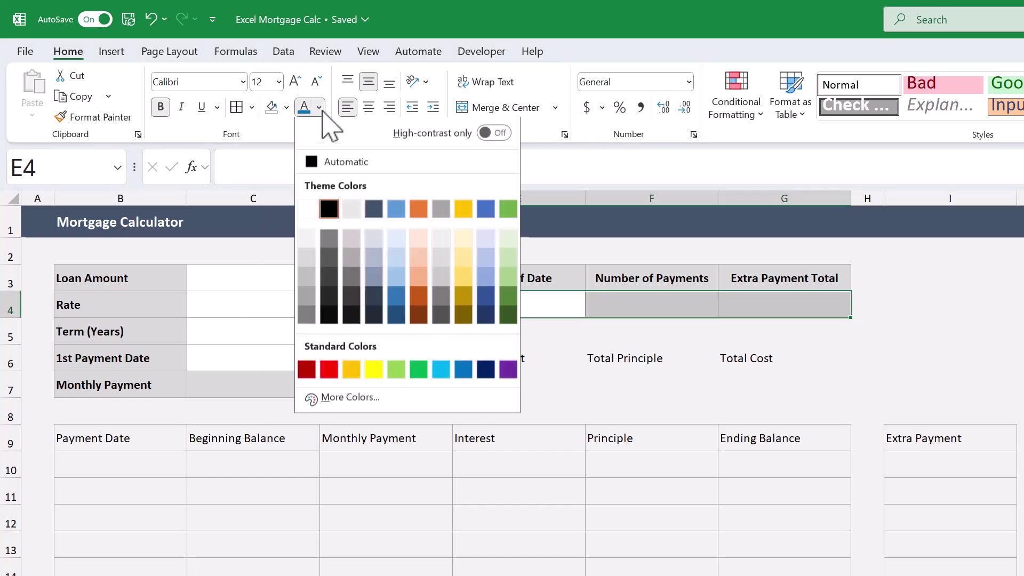
pyautogui.click(463, 371)
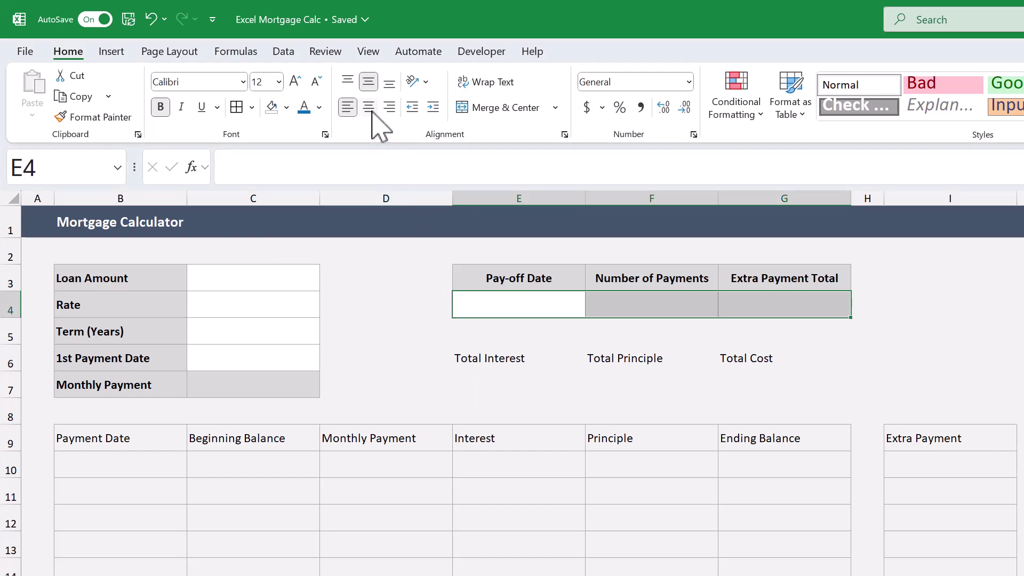
pyautogui.click(408, 271)
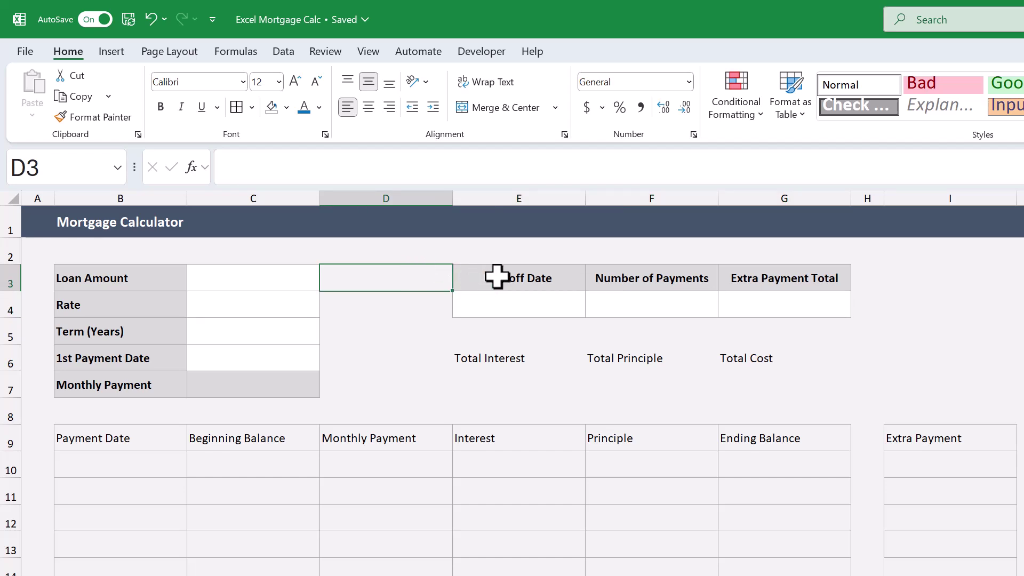
# - Copy the formatting of E3:G4 onto the Total Interest, Total Principle and Total Cost block at E6:G7 with Format Painter
pyautogui.moveTo(476, 274); pyautogui.dragTo(748, 303)
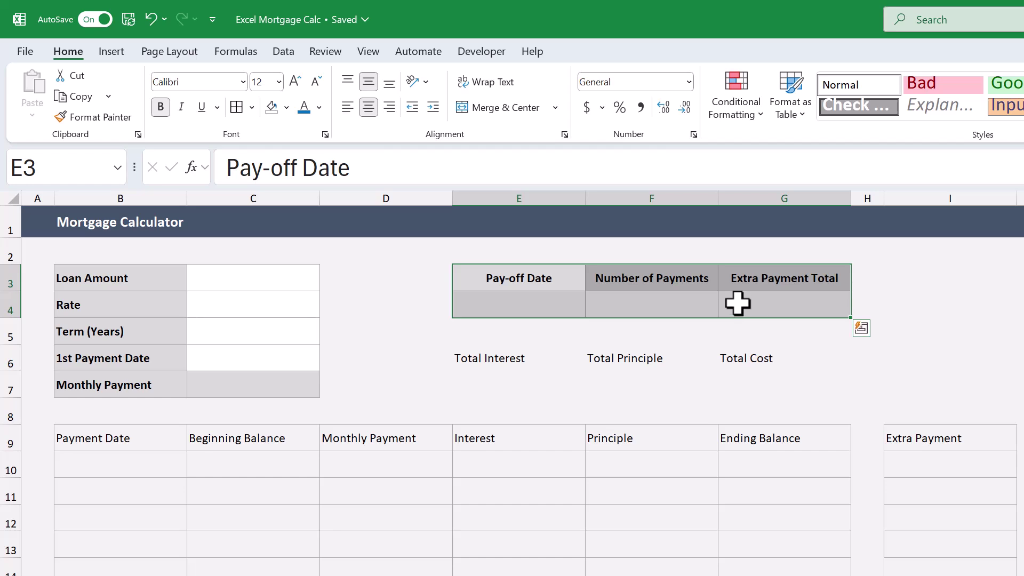
pyautogui.click(106, 118)
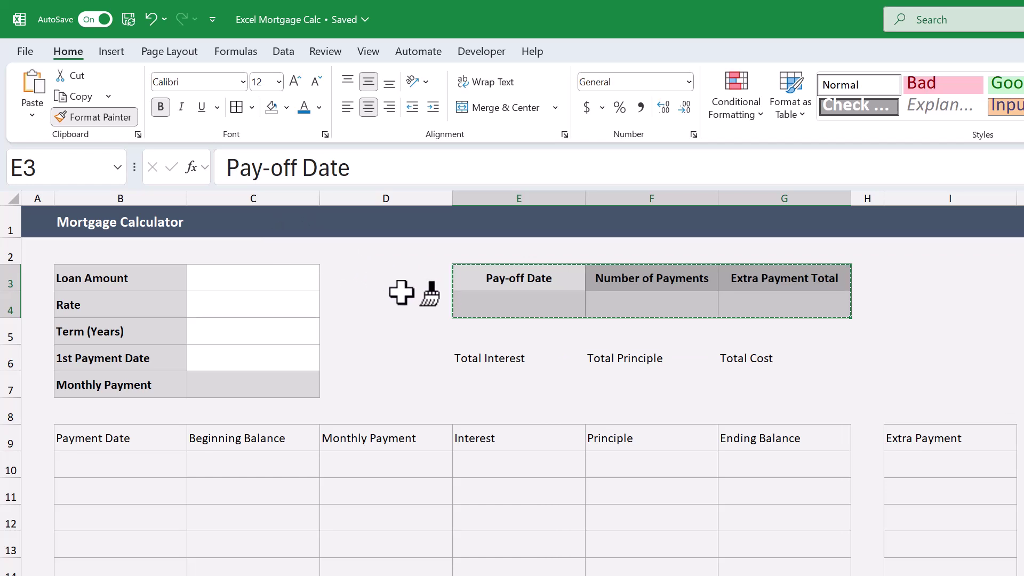
pyautogui.click(509, 357)
pyautogui.click(417, 352)
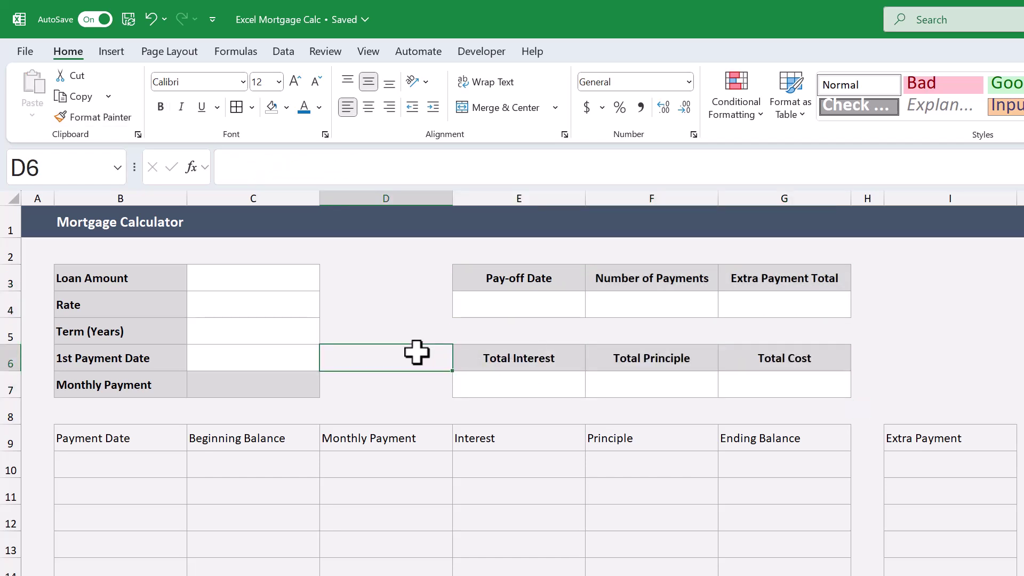
# - Copy the formatting of the Pay-off Date heading in E3 onto the schedule headings B9:G9 with Format Painter
pyautogui.click(484, 278)
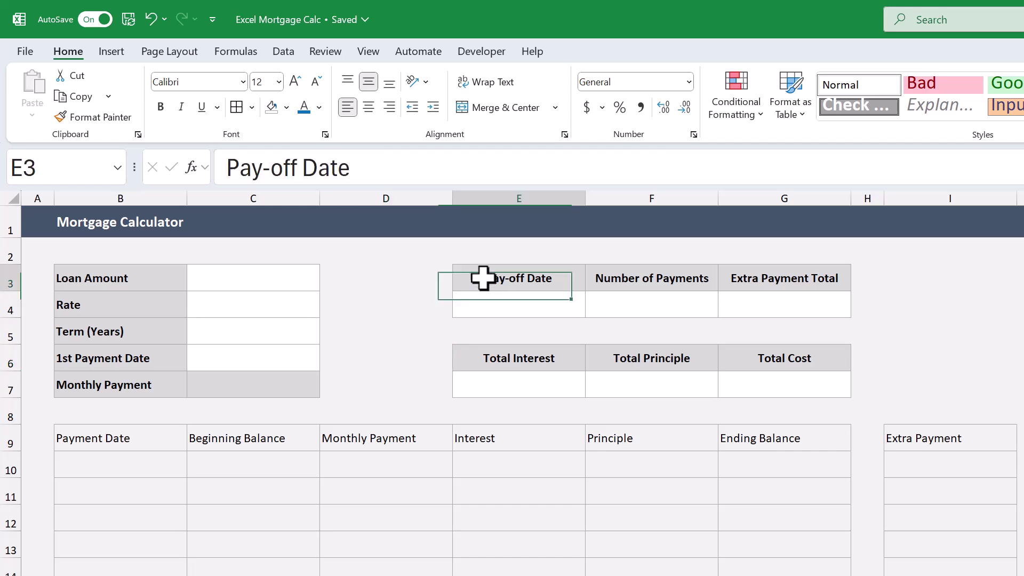
pyautogui.click(115, 118)
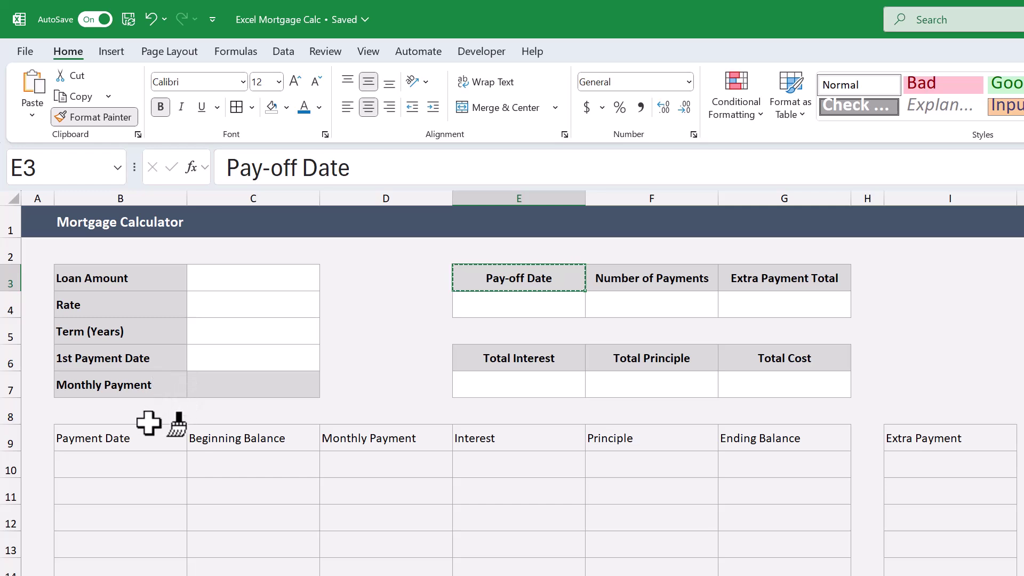
pyautogui.moveTo(124, 436); pyautogui.dragTo(736, 437)
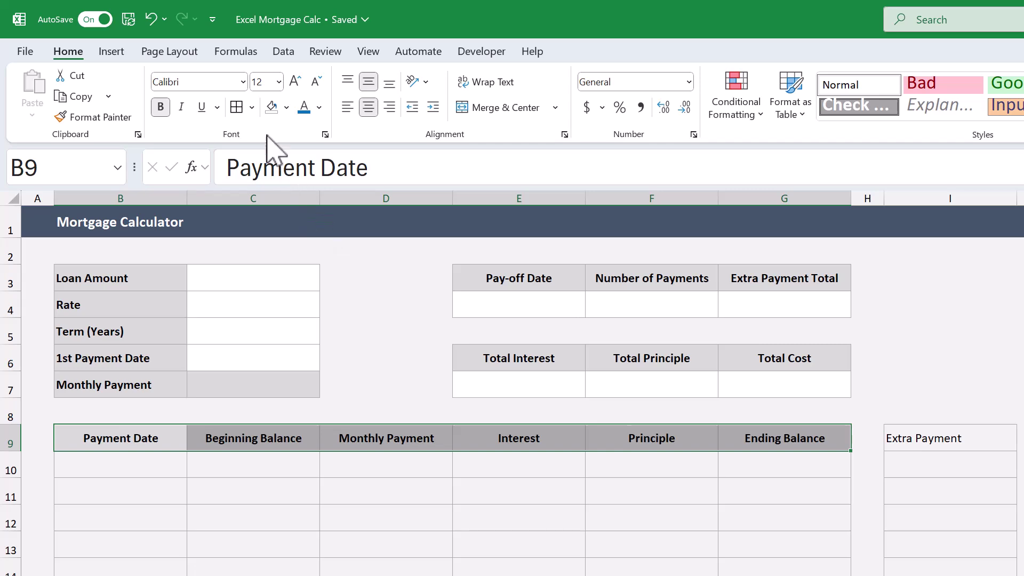
# - Add a bottom border in the dark blue-gray theme color to the schedule headings B9:G9
pyautogui.click(252, 108)
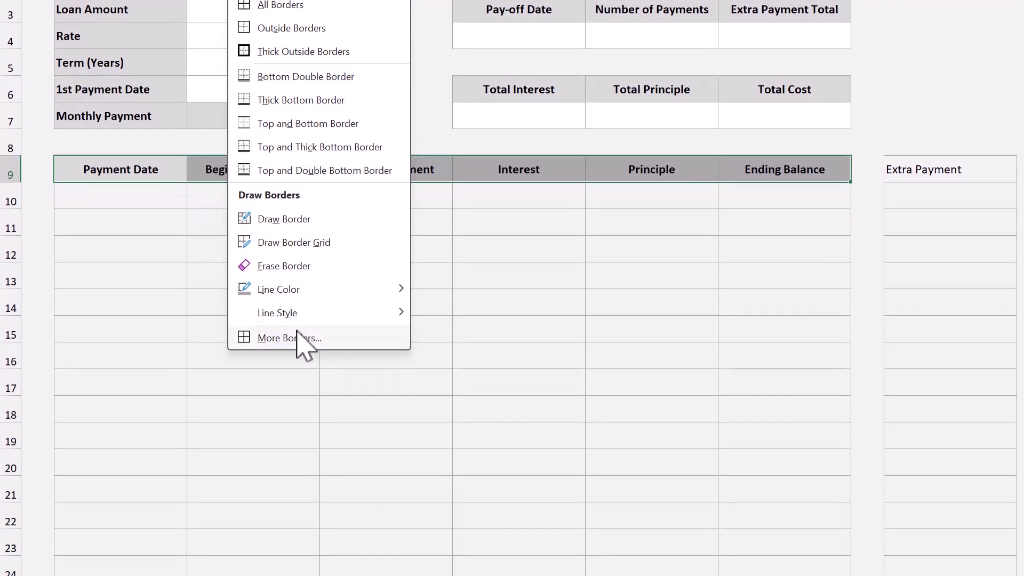
pyautogui.click(299, 335)
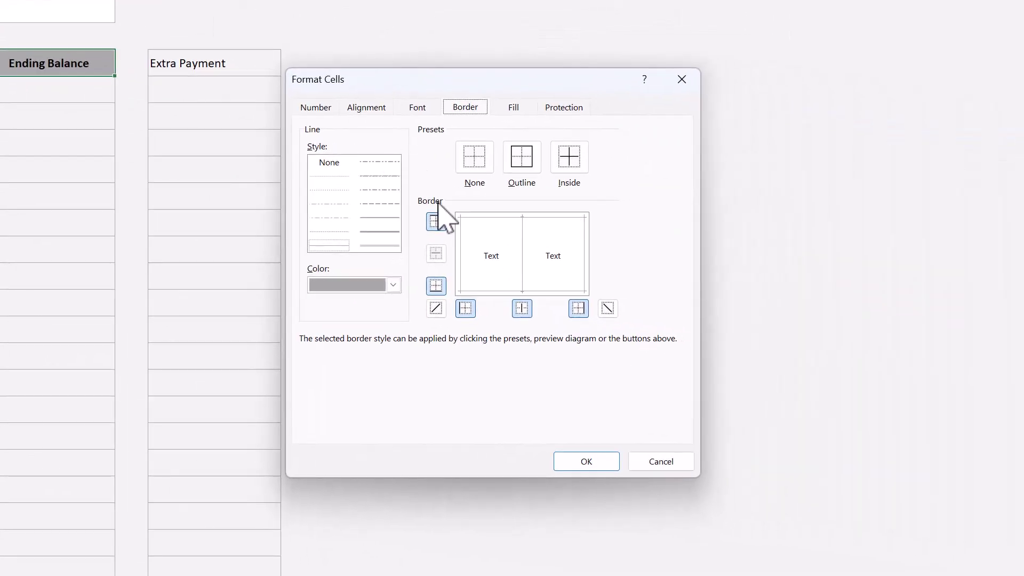
pyautogui.click(393, 284)
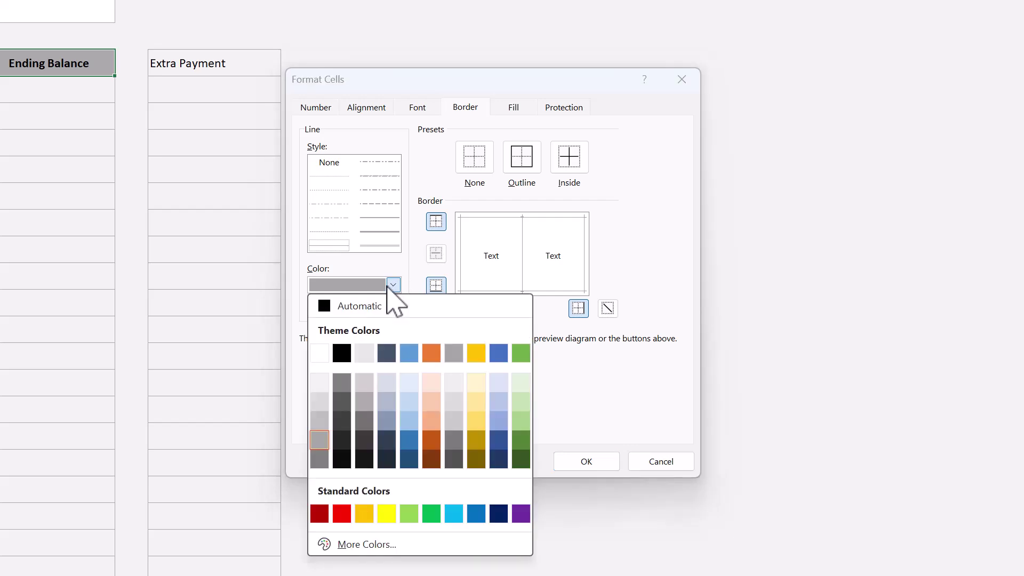
pyautogui.click(388, 355)
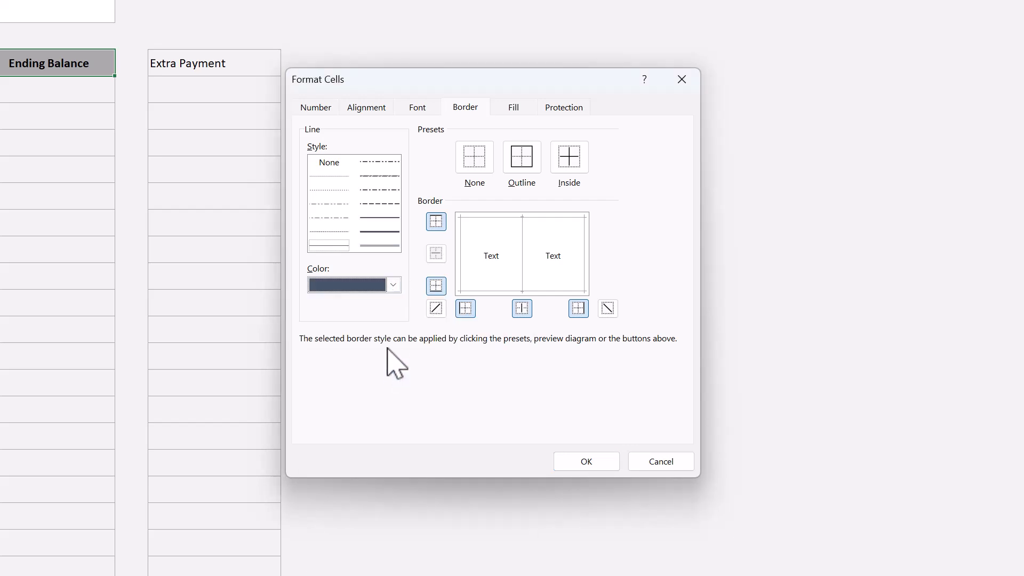
pyautogui.click(436, 287)
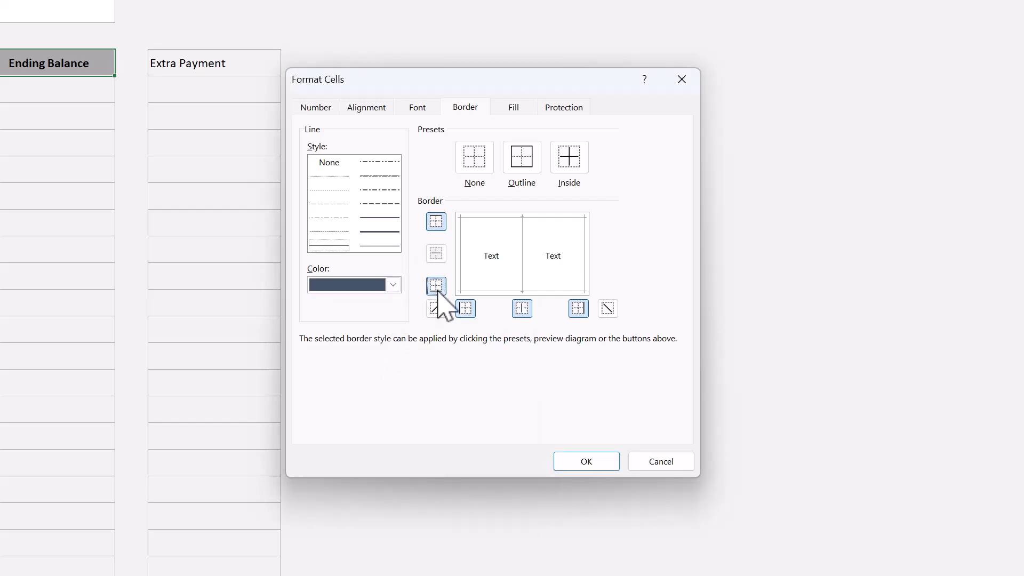
pyautogui.click(572, 465)
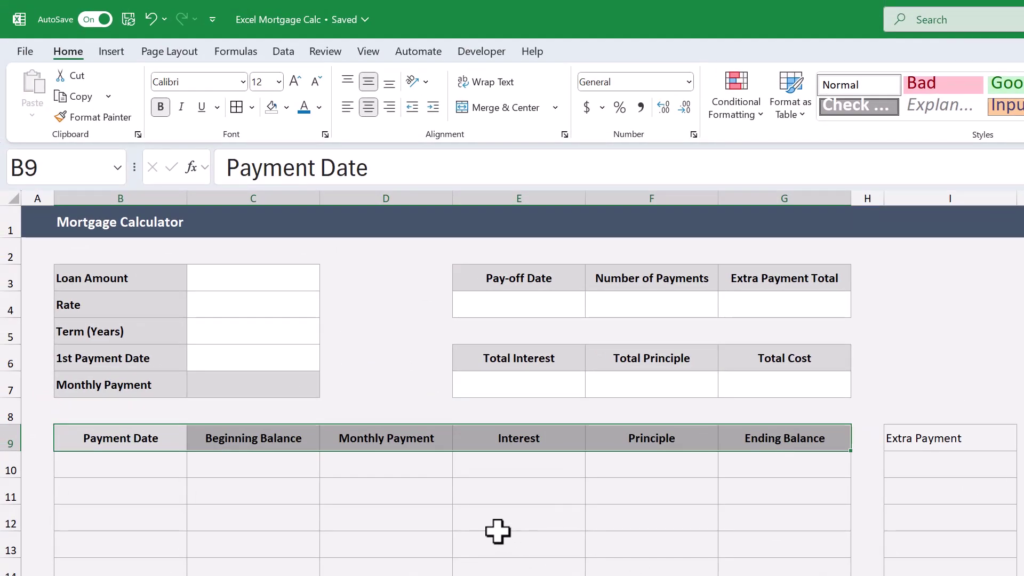
# - Select the schedule body B10:G610 and set it to no fill
pyautogui.click(65, 171)
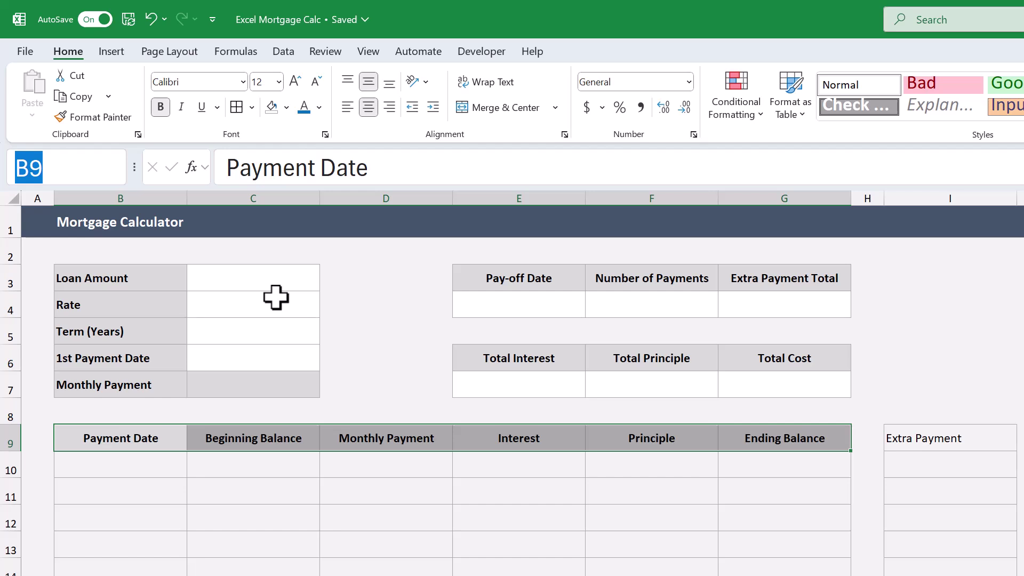
pyautogui.write('B10:G')
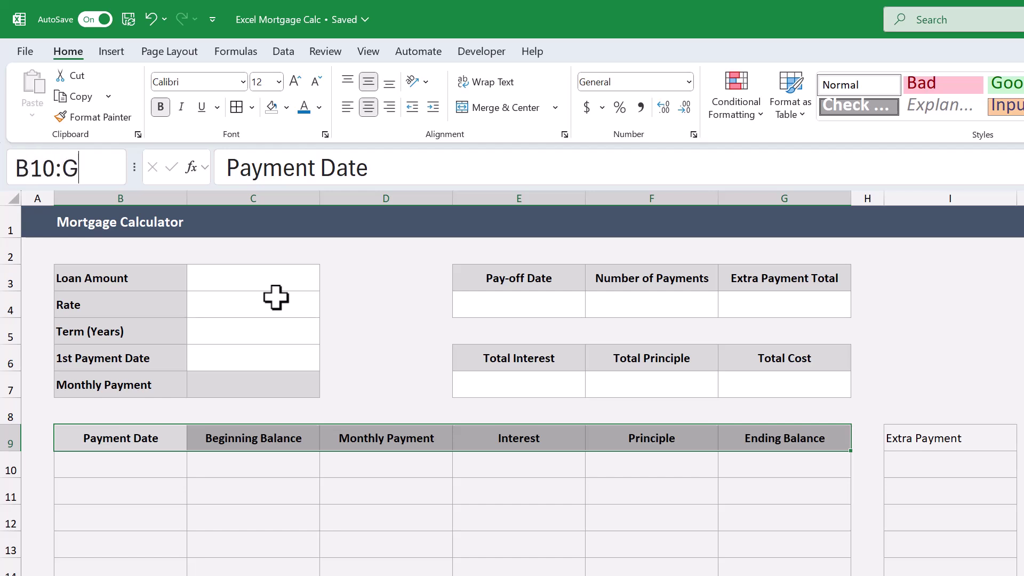
pyautogui.write('610')
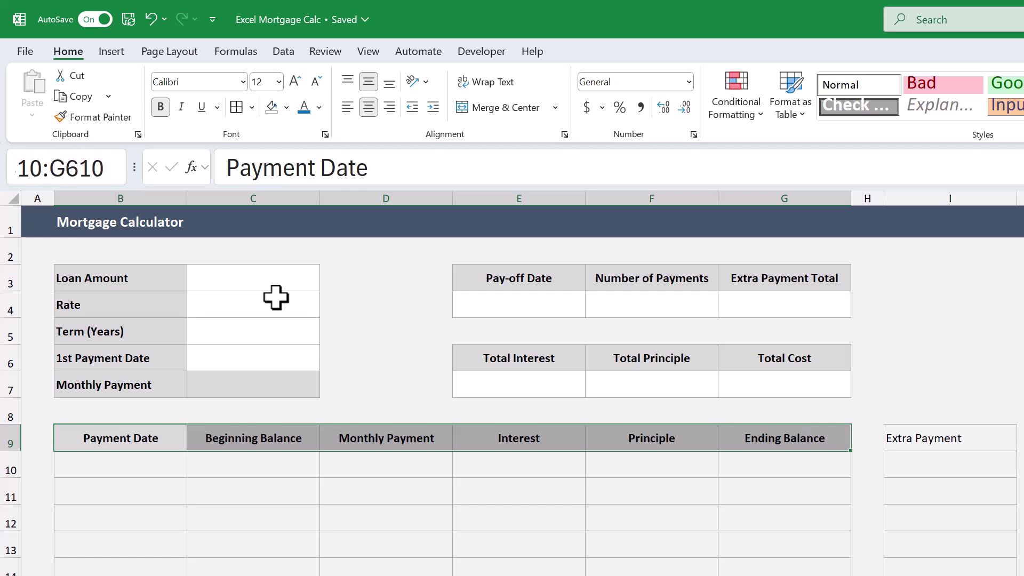
pyautogui.press('Return')
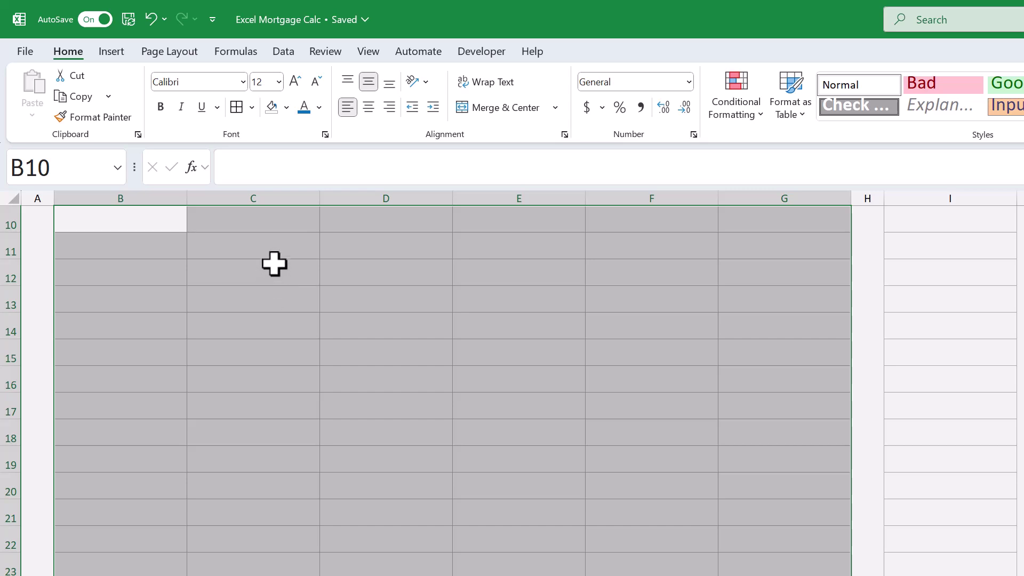
pyautogui.click(286, 107)
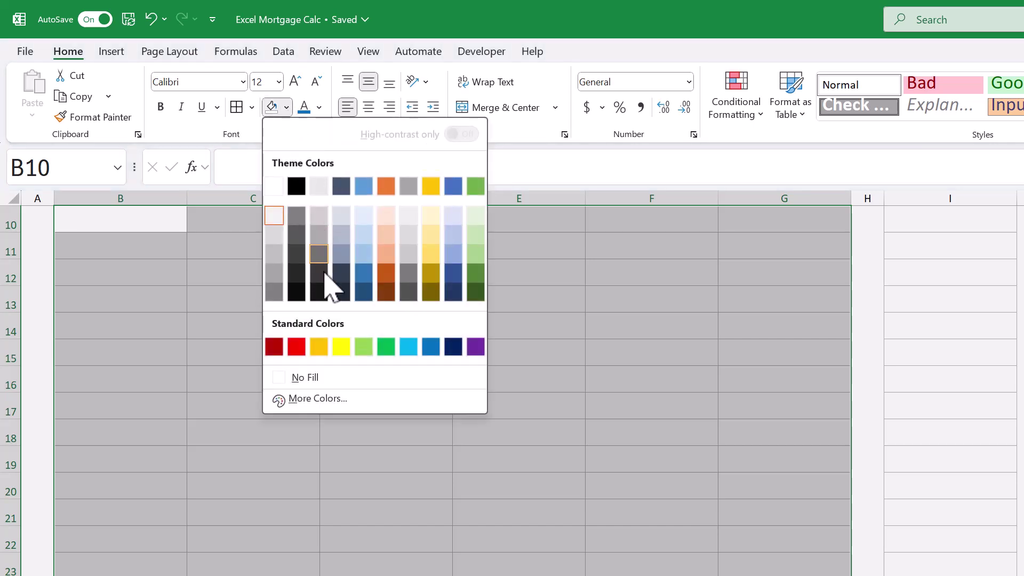
pyautogui.click(327, 377)
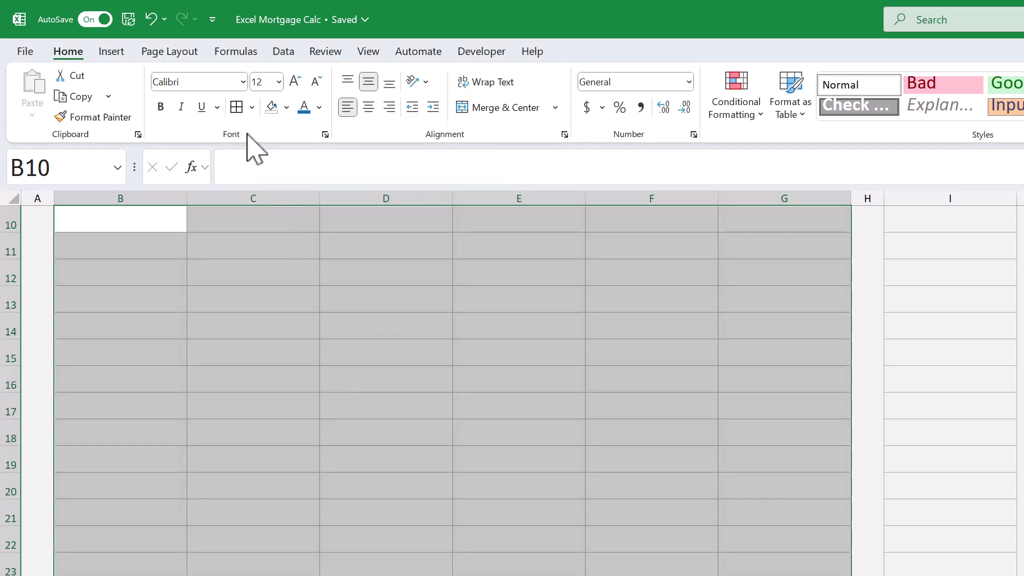
# - Copy the formatting of the Ending Balance column G9:G610 onto the Extra Payment column starting at I9 with Format Painter
pyautogui.click(77, 167)
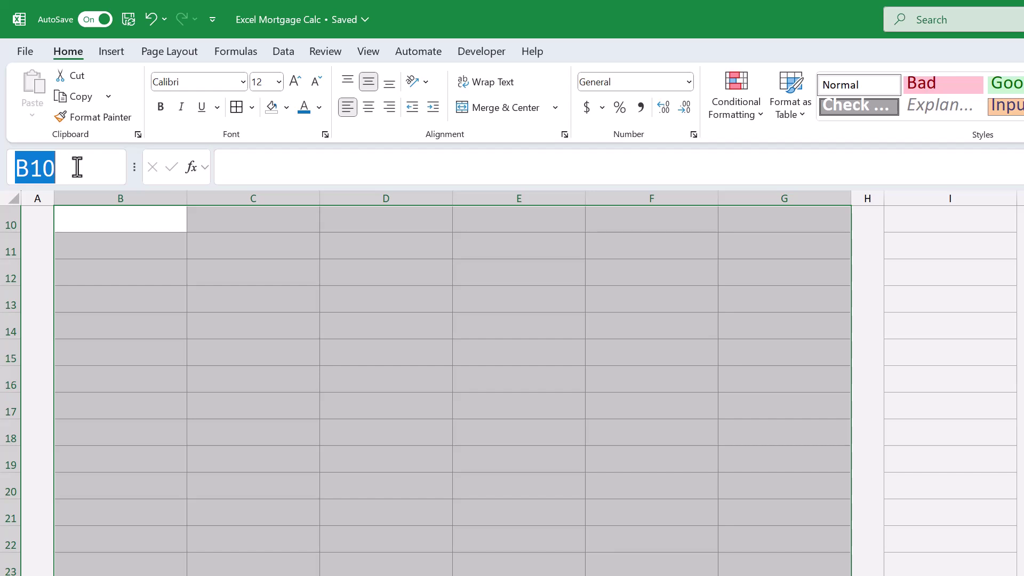
pyautogui.write('G9')
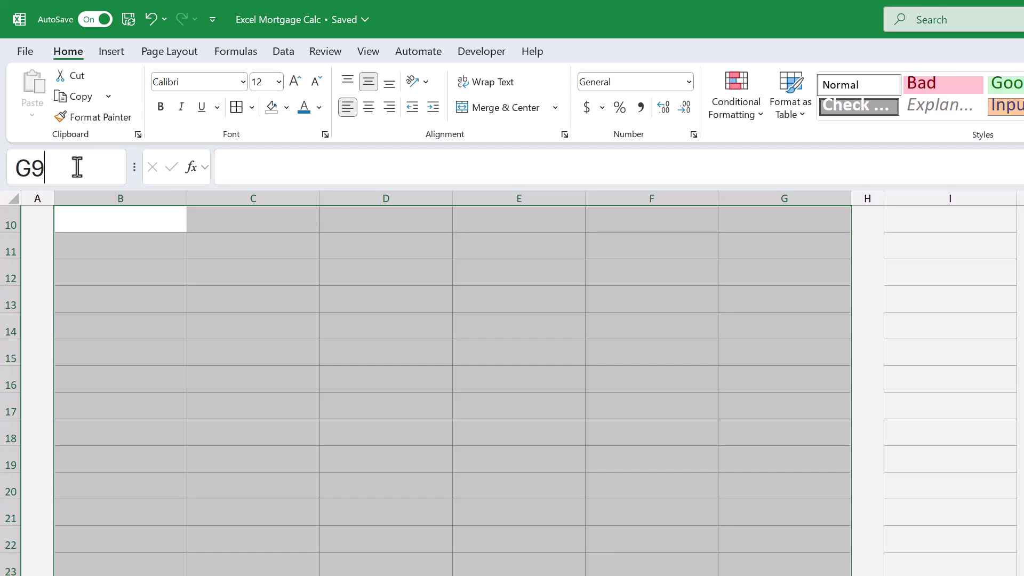
pyautogui.write(':G610')
pyautogui.press('Return')
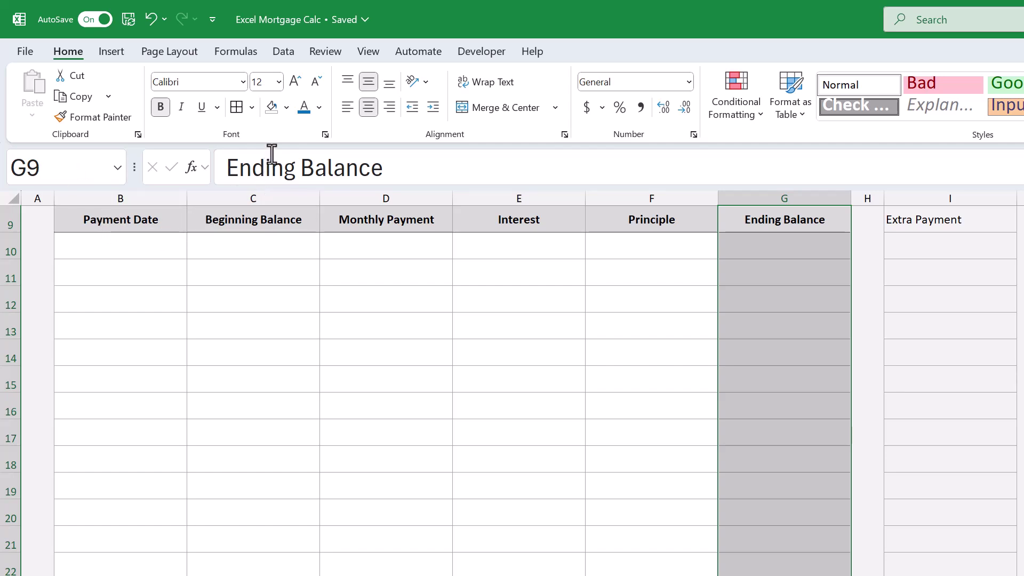
pyautogui.click(118, 121)
pyautogui.scroll(1, 619, 435)
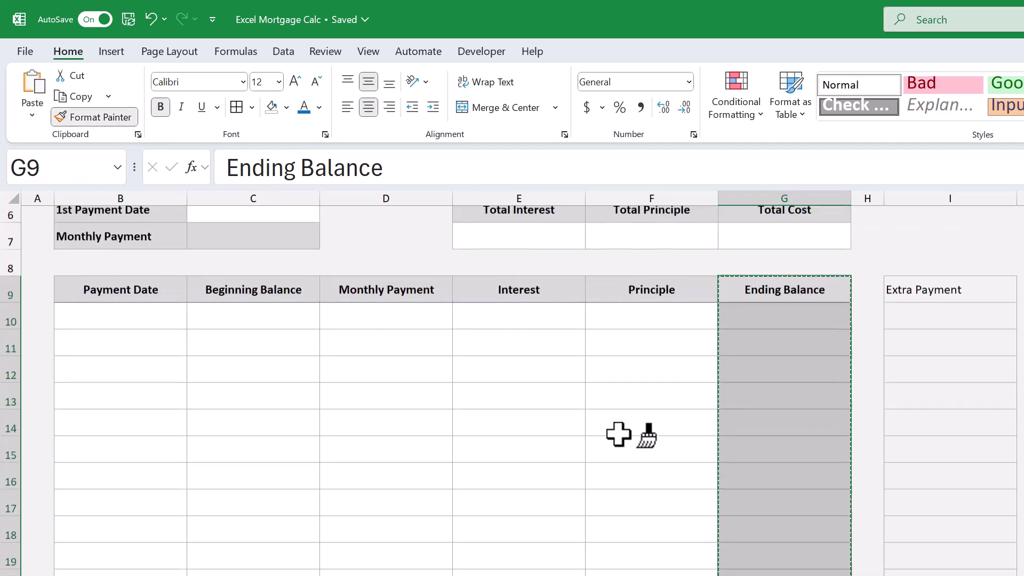
pyautogui.scroll(1, 619, 434)
pyautogui.click(927, 379)
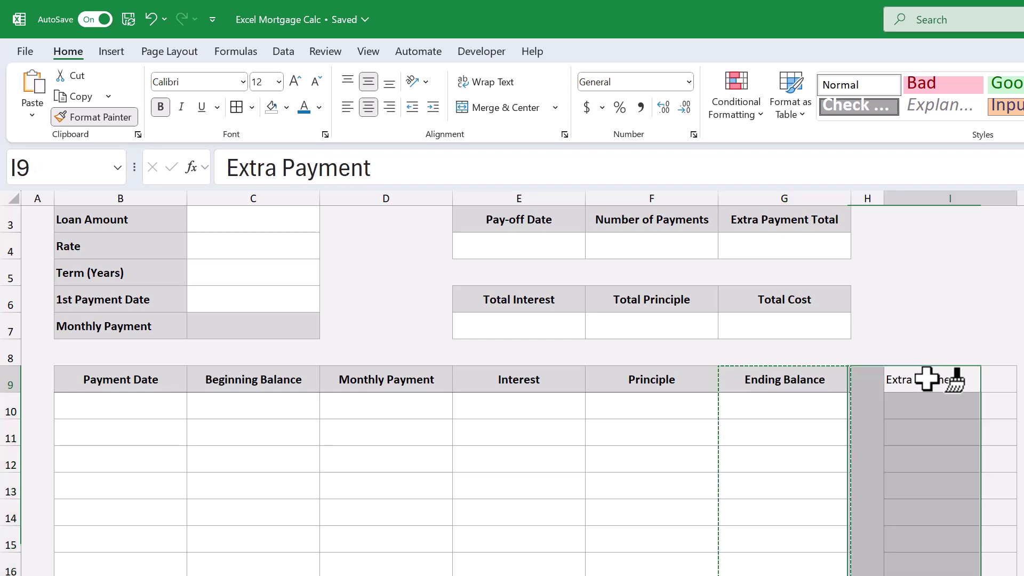
pyautogui.click(952, 279)
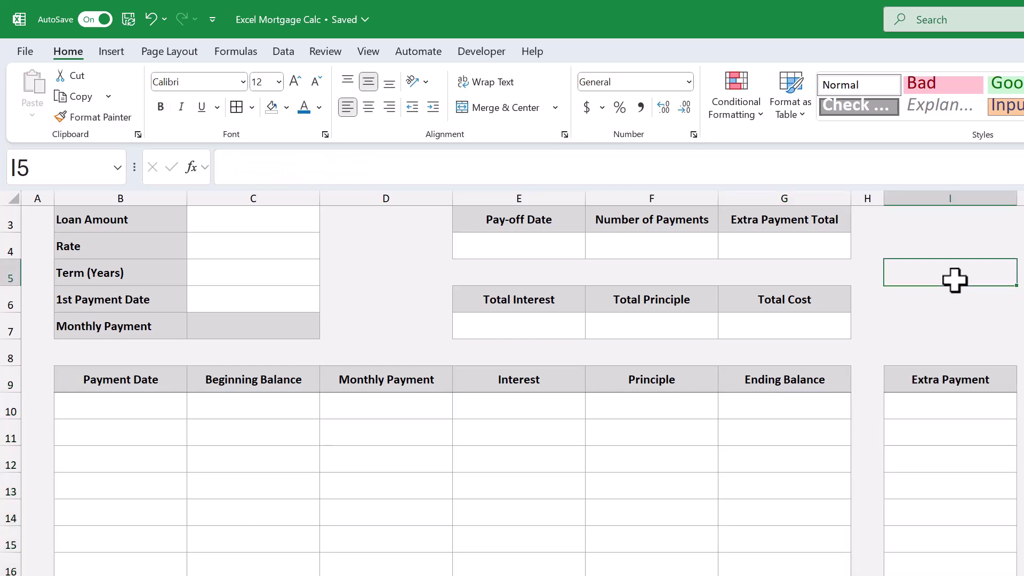
pyautogui.scroll(1, 955, 278)
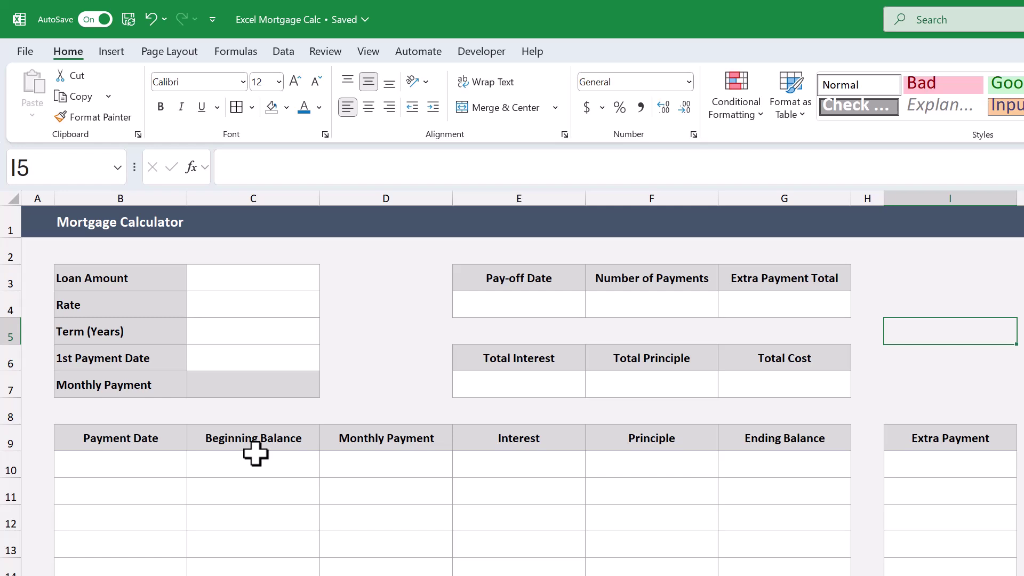
# - Enter the loan inputs in C3:C6: loan amount 200000, rate 3%, term 15 years and first payment date 6/1/25
pyautogui.click(287, 274)
pyautogui.write('200')
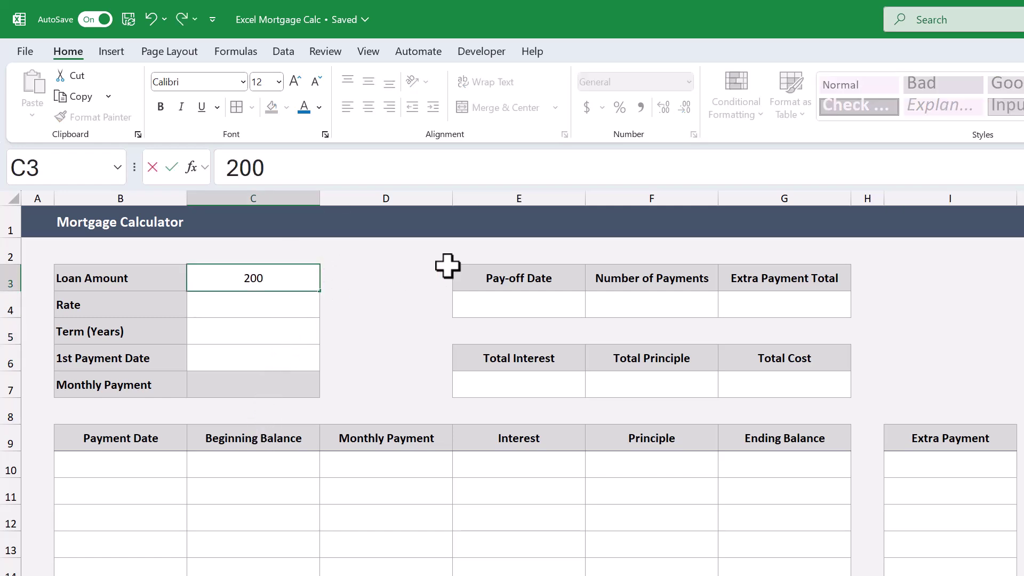
pyautogui.write('000')
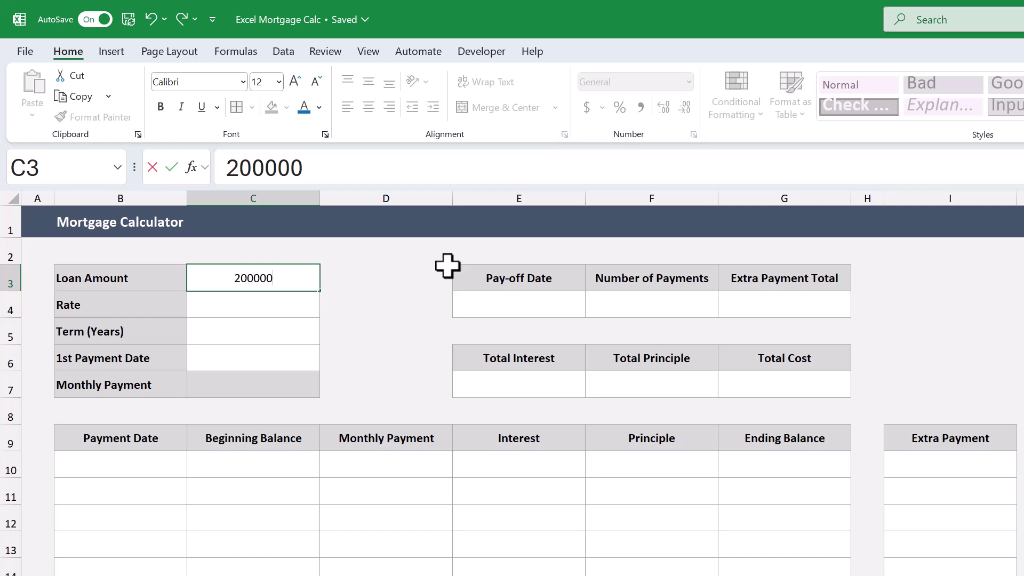
pyautogui.press('Return')
pyautogui.write('3%')
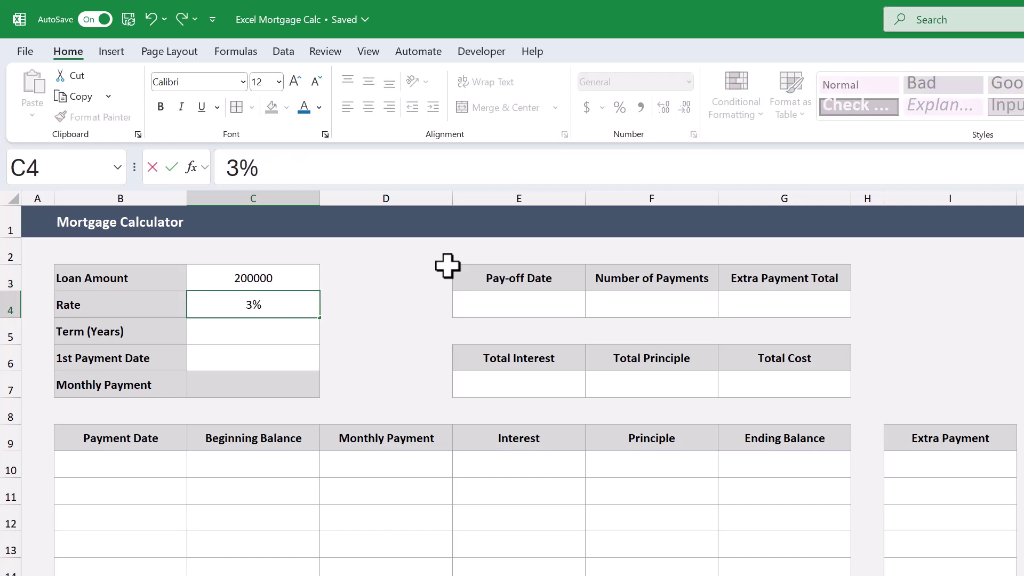
pyautogui.press('Return')
pyautogui.write('15')
pyautogui.press('Return')
pyautogui.write('6/1/25')
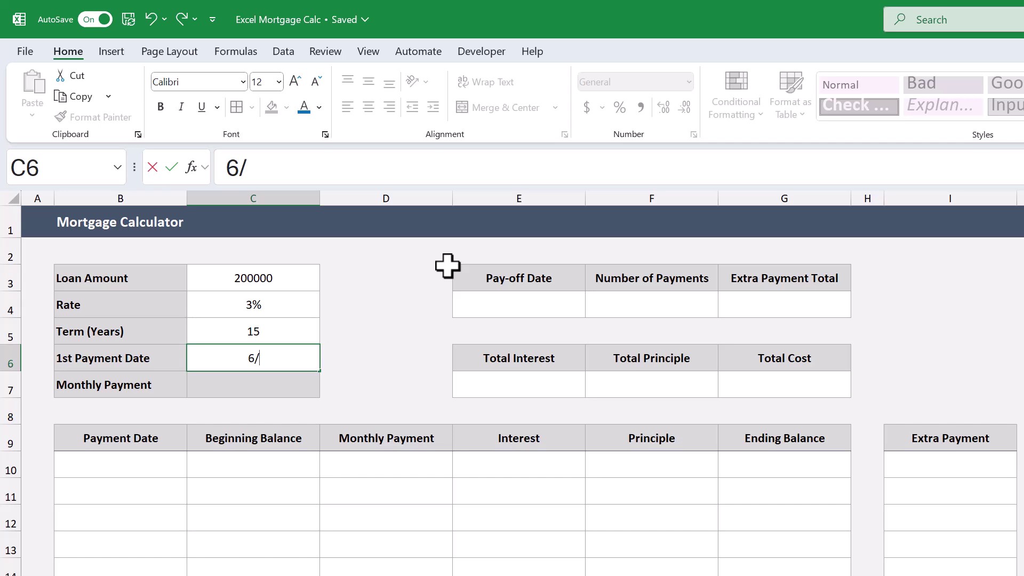
pyautogui.press('Return')
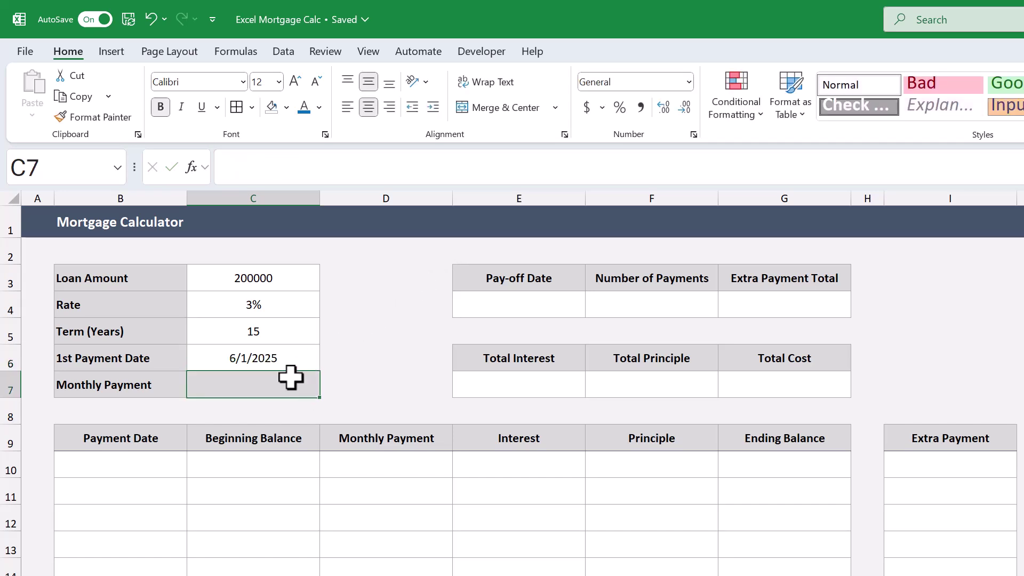
# - Enter the monthly payment formula =IFERROR(-ROUND(PMT(C4/12,C5*12,C3),2),0) in C7
pyautogui.click(421, 174)
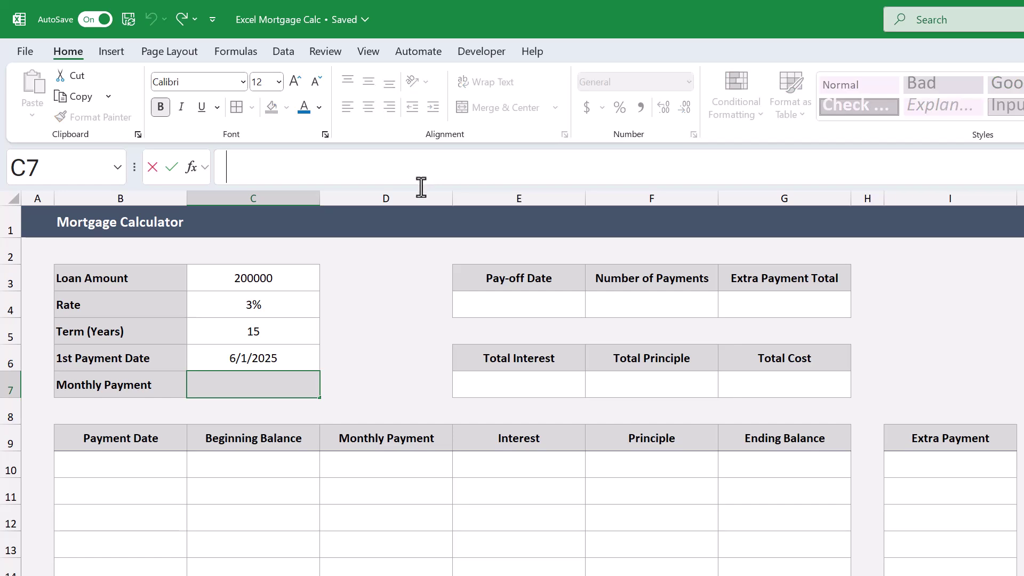
pyautogui.write('=ifer')
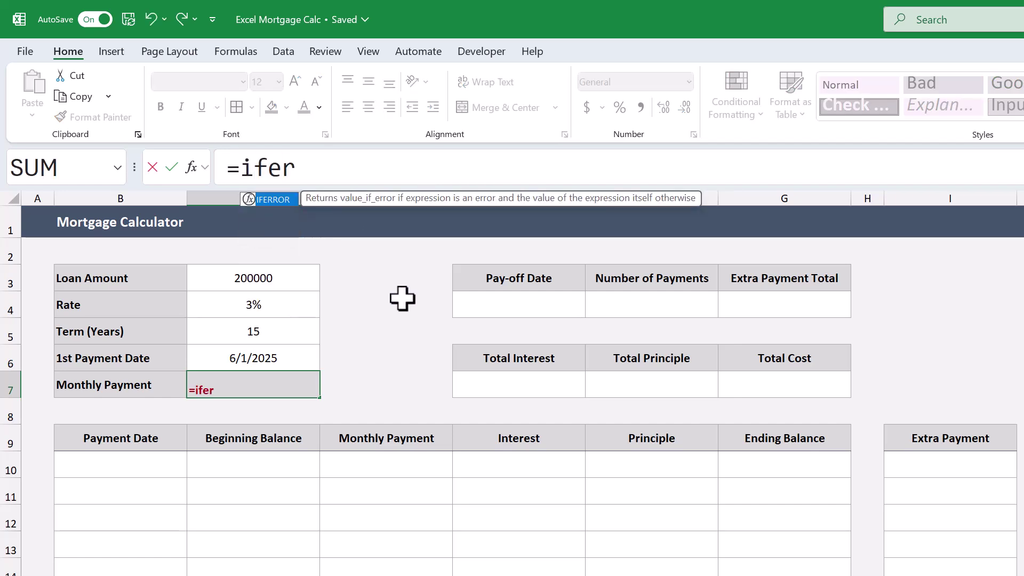
pyautogui.press('Tab')
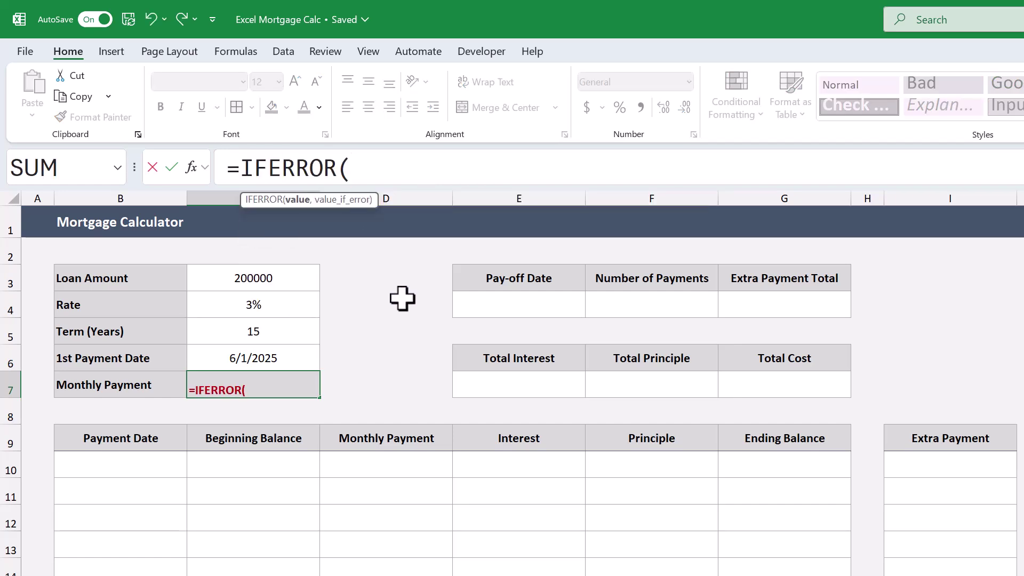
pyautogui.write('-round')
pyautogui.press('Tab')
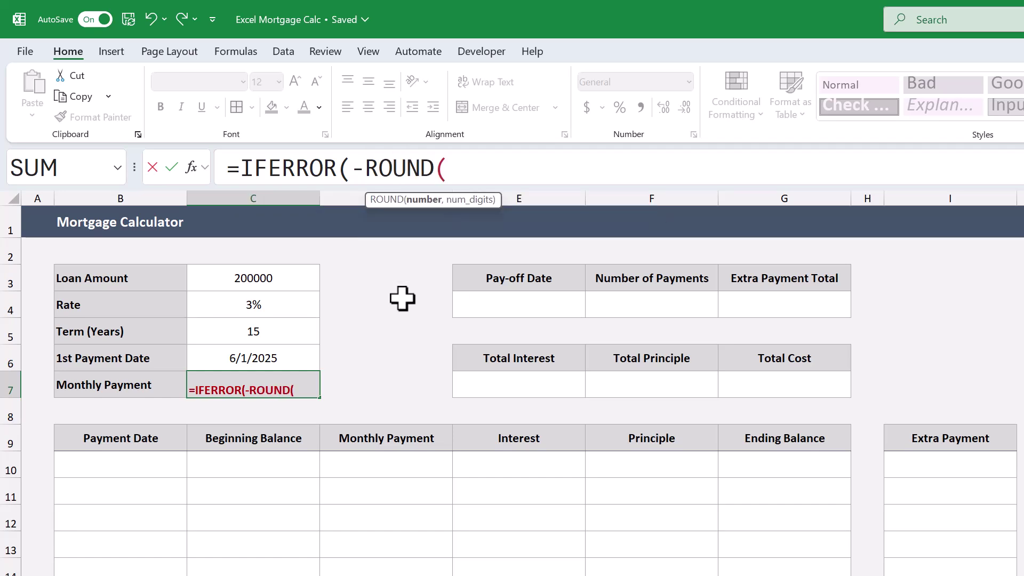
pyautogui.write('pmt')
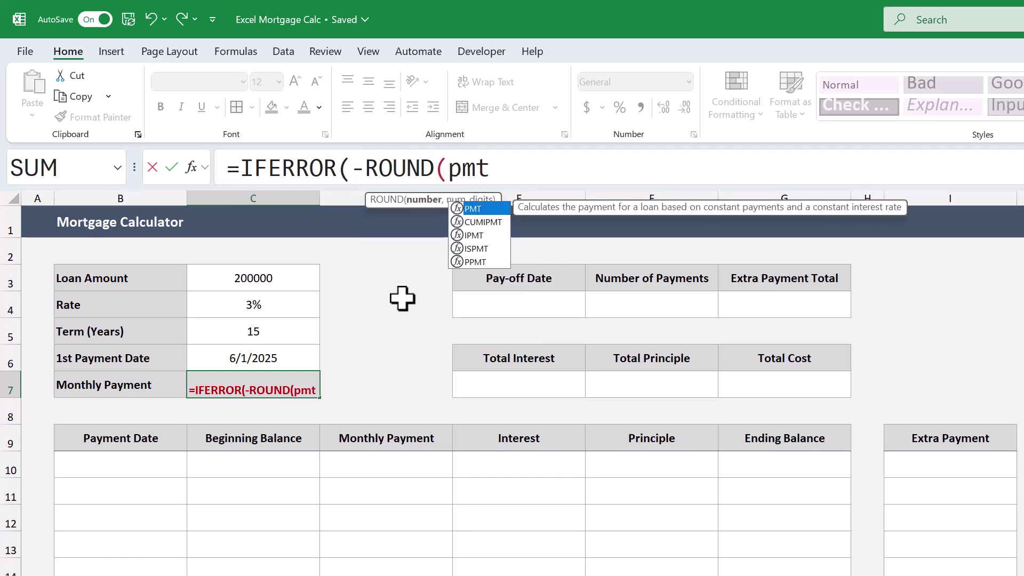
pyautogui.press('Tab')
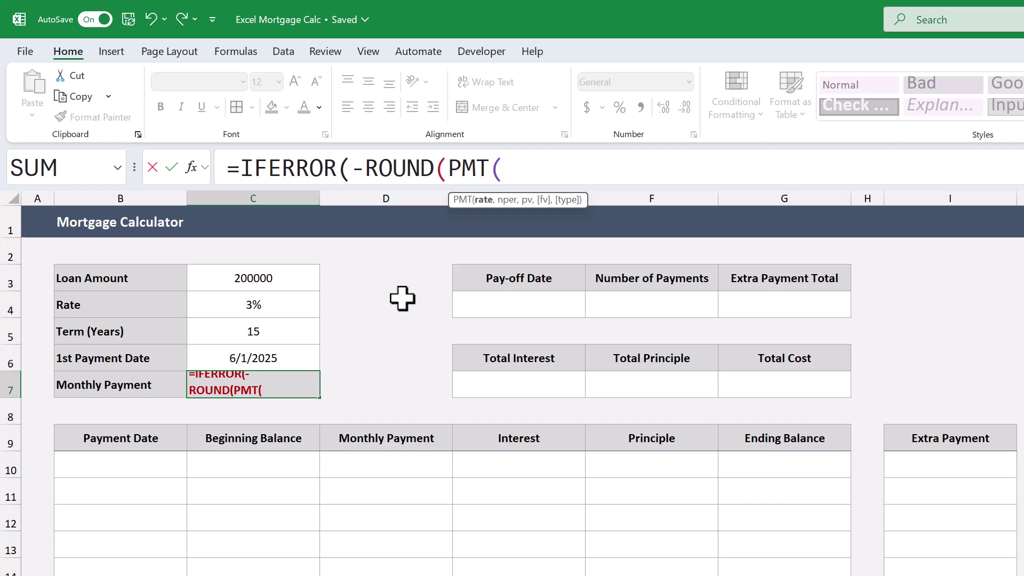
pyautogui.click(288, 303)
pyautogui.write('/12')
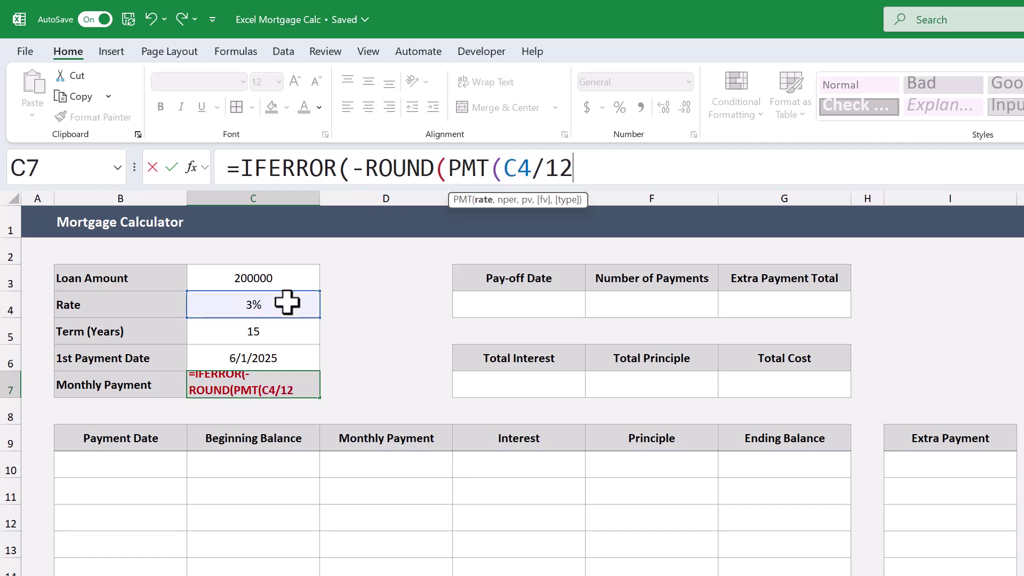
pyautogui.write(',')
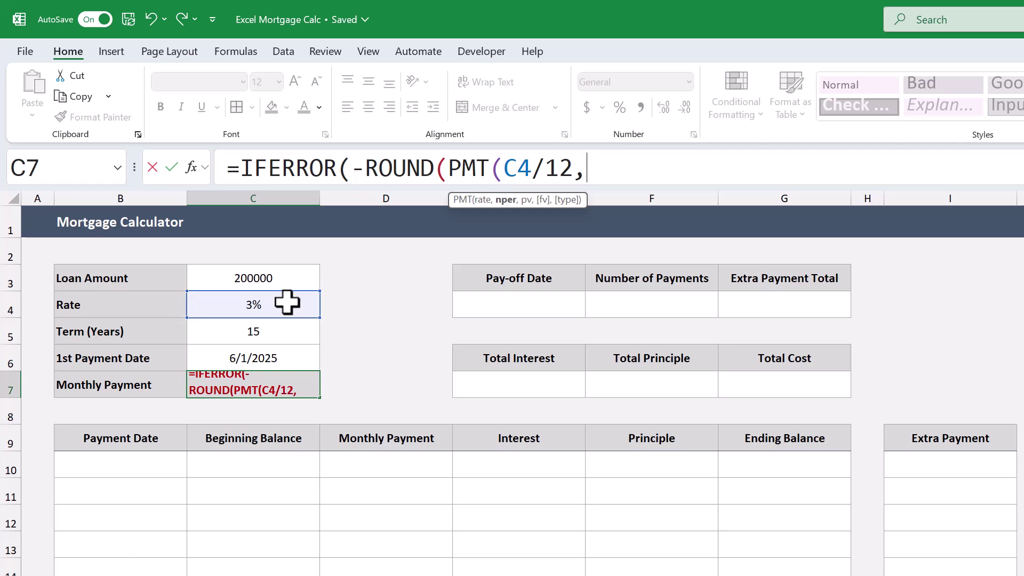
pyautogui.click(269, 331)
pyautogui.write('*12,')
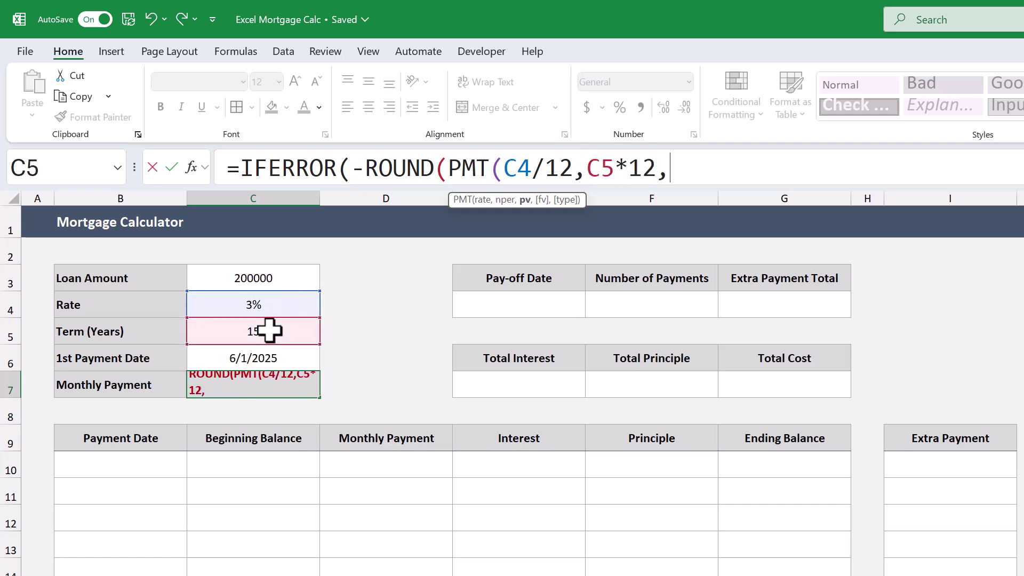
pyautogui.click(270, 275)
pyautogui.write(')')
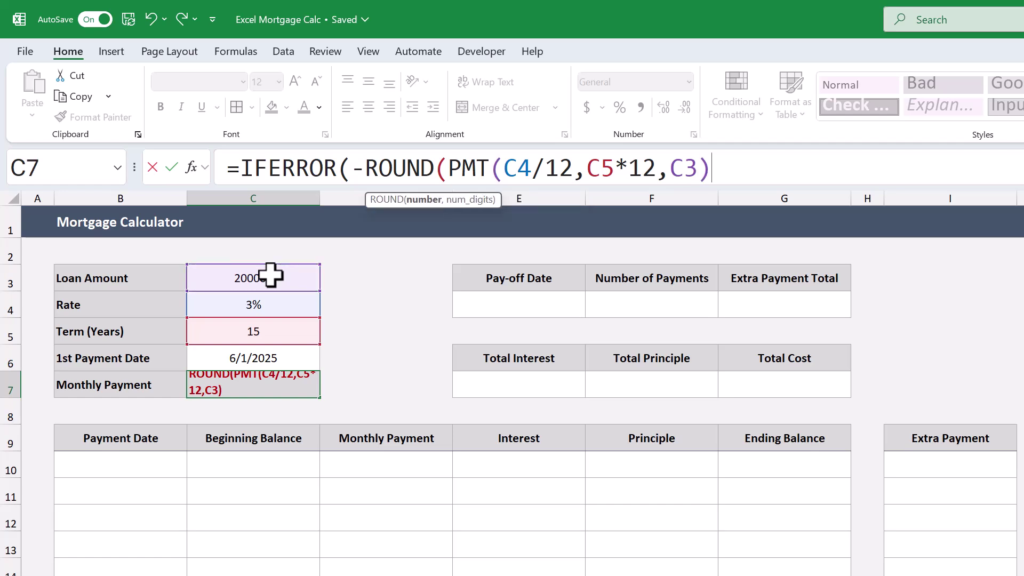
pyautogui.write(',2')
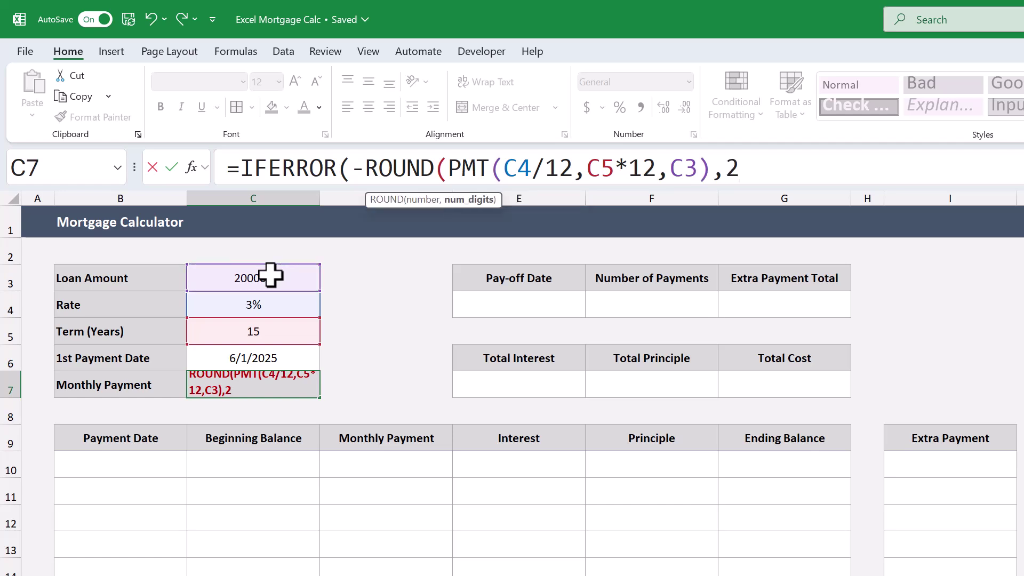
pyautogui.write('),')
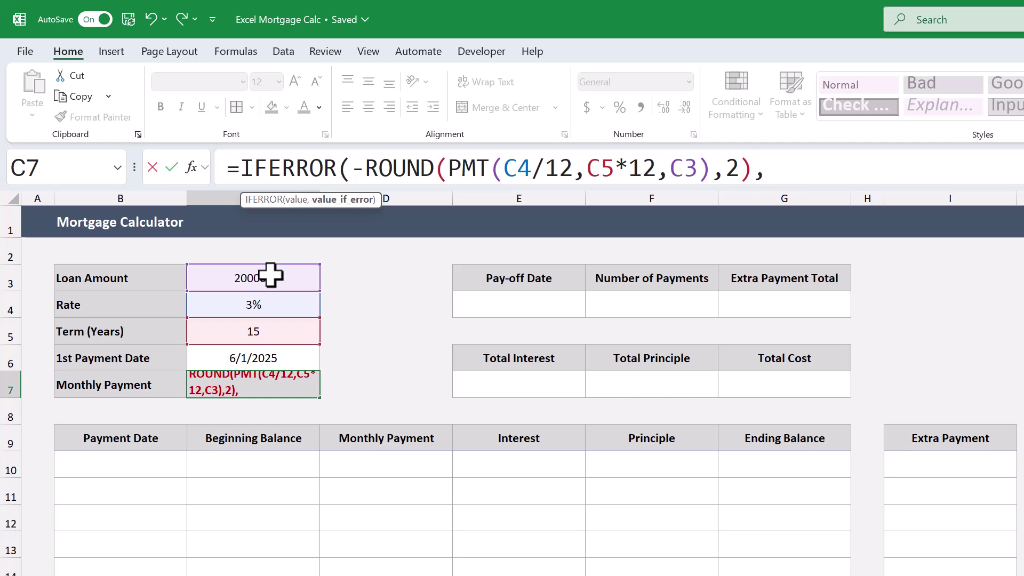
pyautogui.write('0')
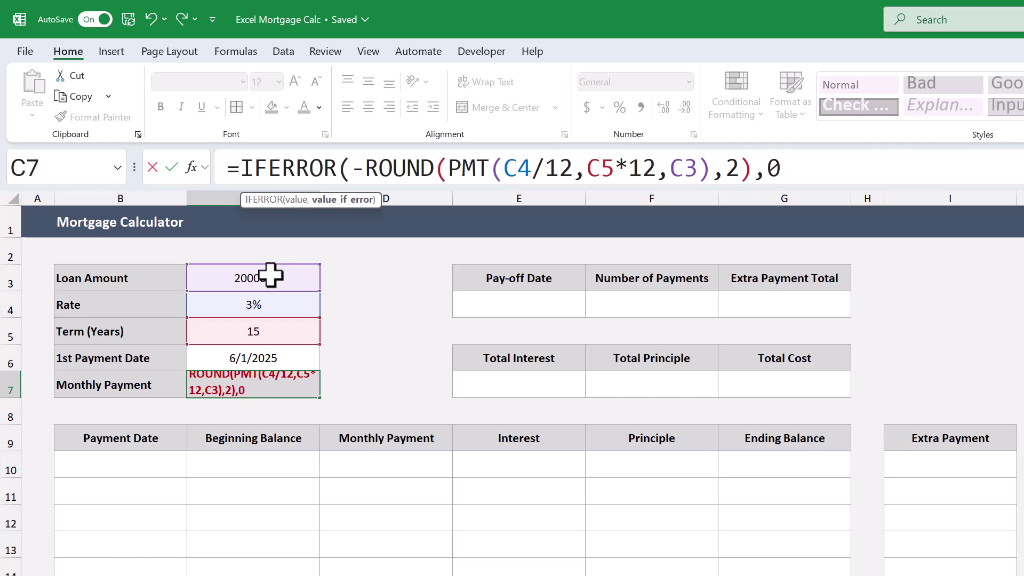
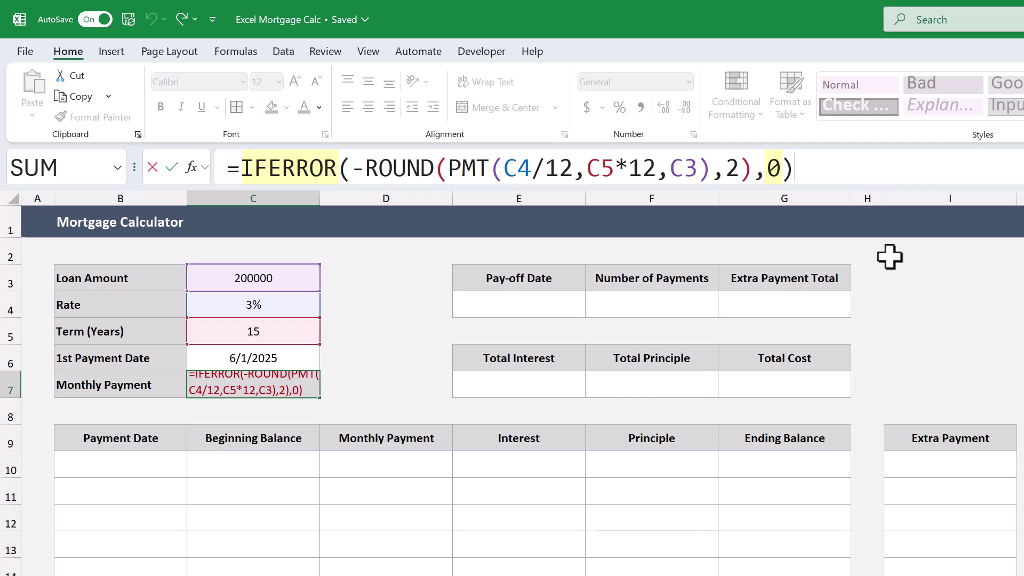
pyautogui.press('Return')
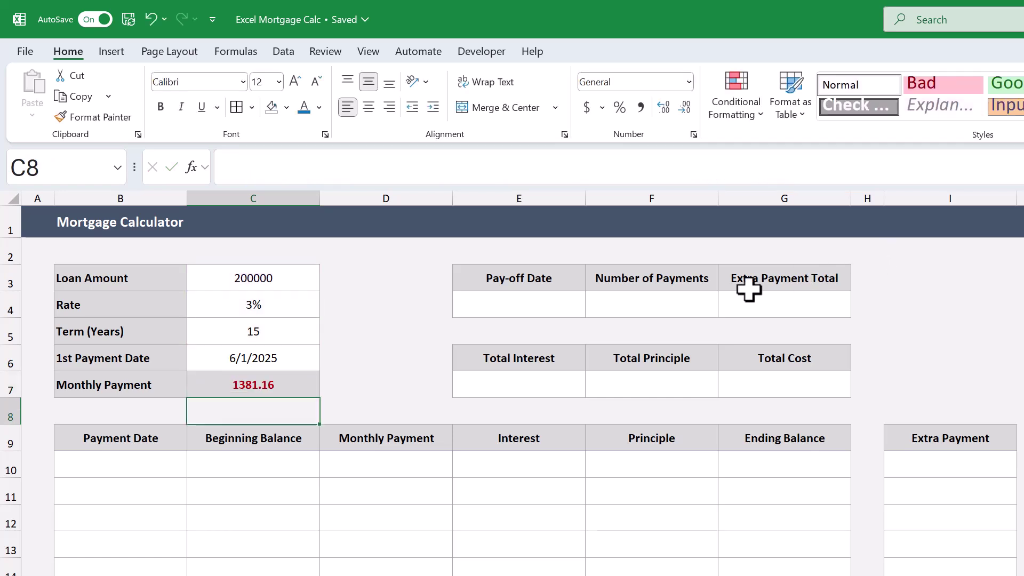
# - Link the schedule's first Payment Date in B10 to the 1st Payment Date input with =C6
pyautogui.click(133, 464)
pyautogui.click(348, 170)
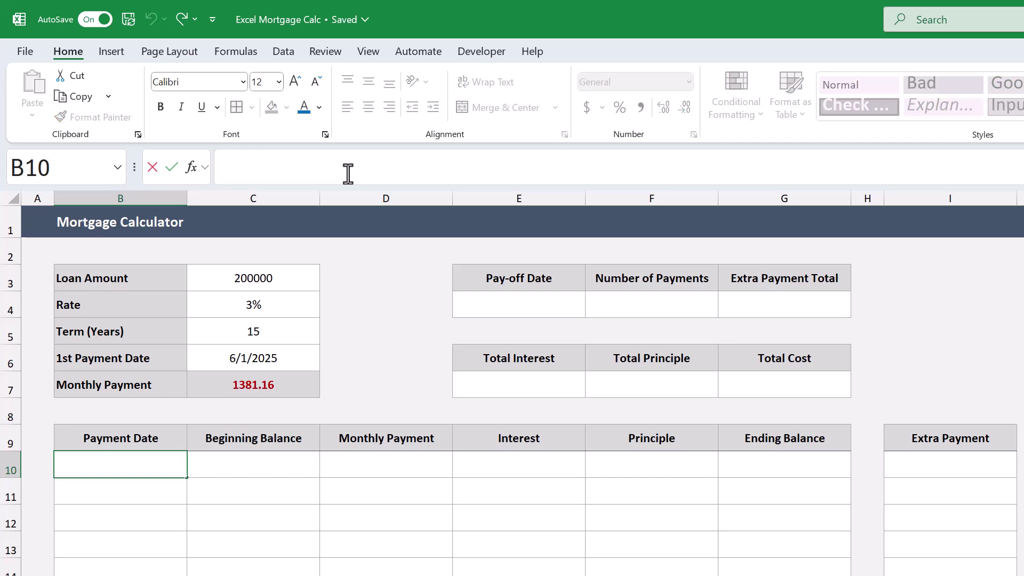
pyautogui.write('=')
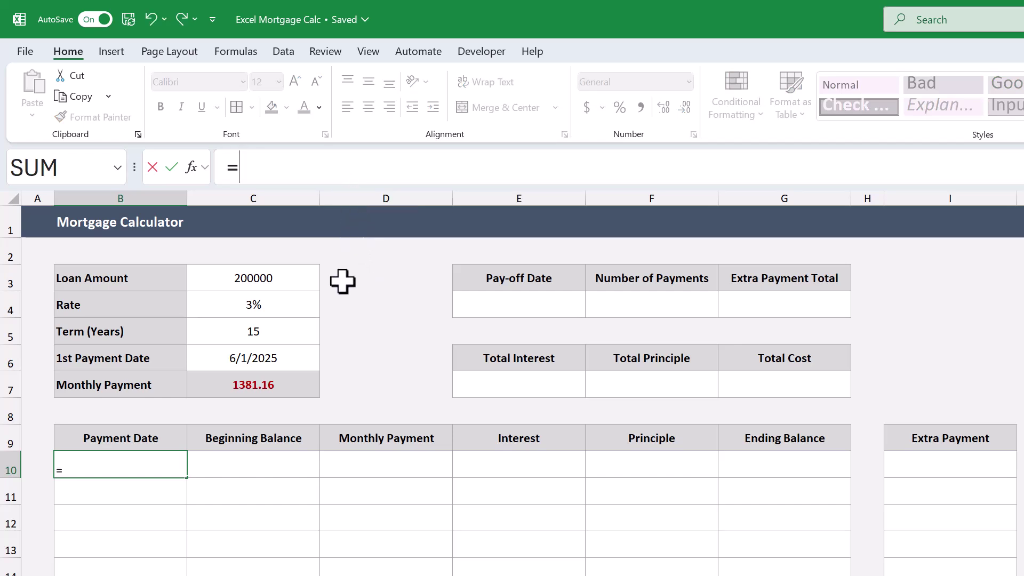
pyautogui.write('C6')
pyautogui.press('Return')
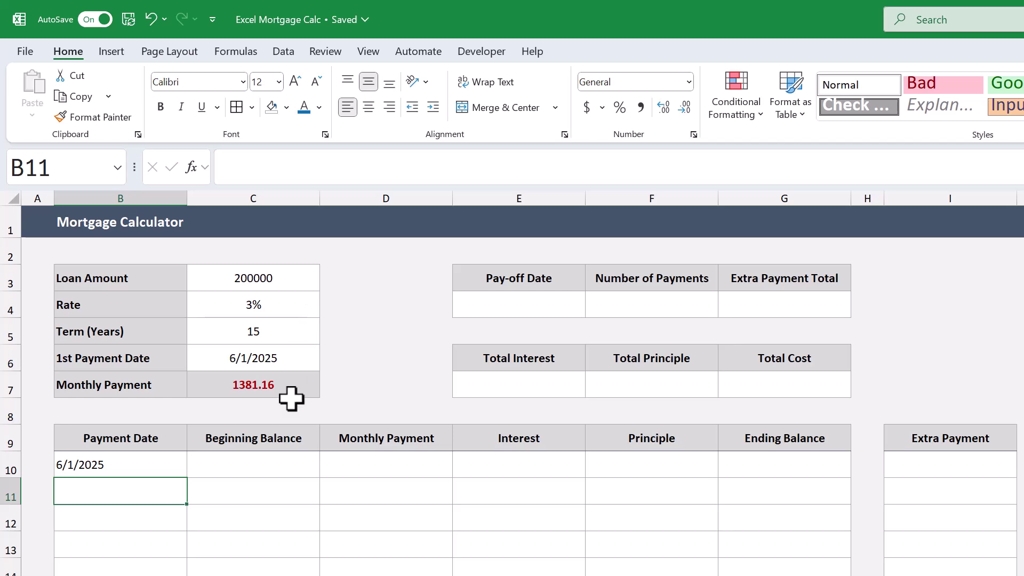
# - Link the first Beginning Balance in C10 to the loan amount with =C3
pyautogui.click(261, 473)
pyautogui.click(423, 173)
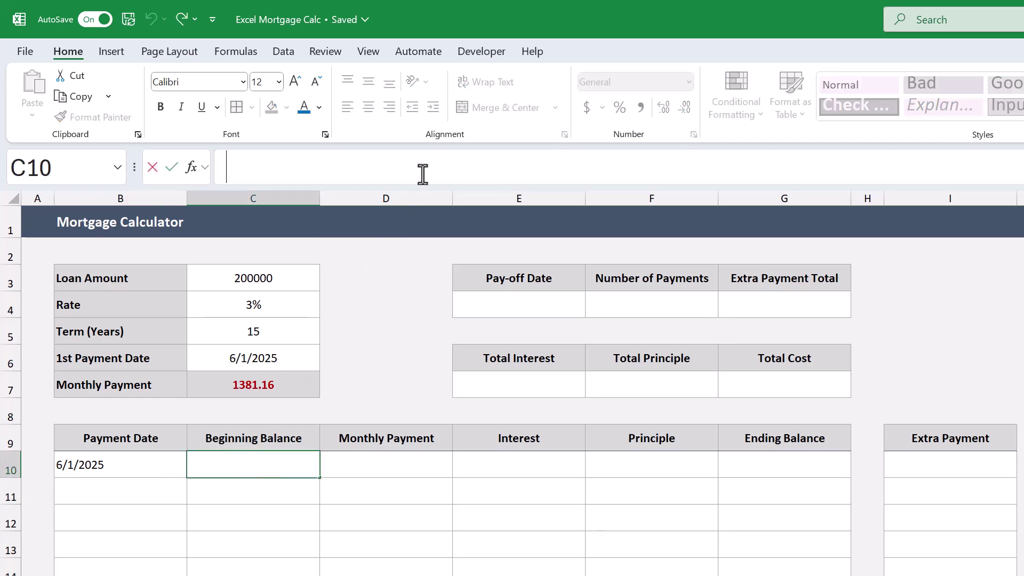
pyautogui.write('=')
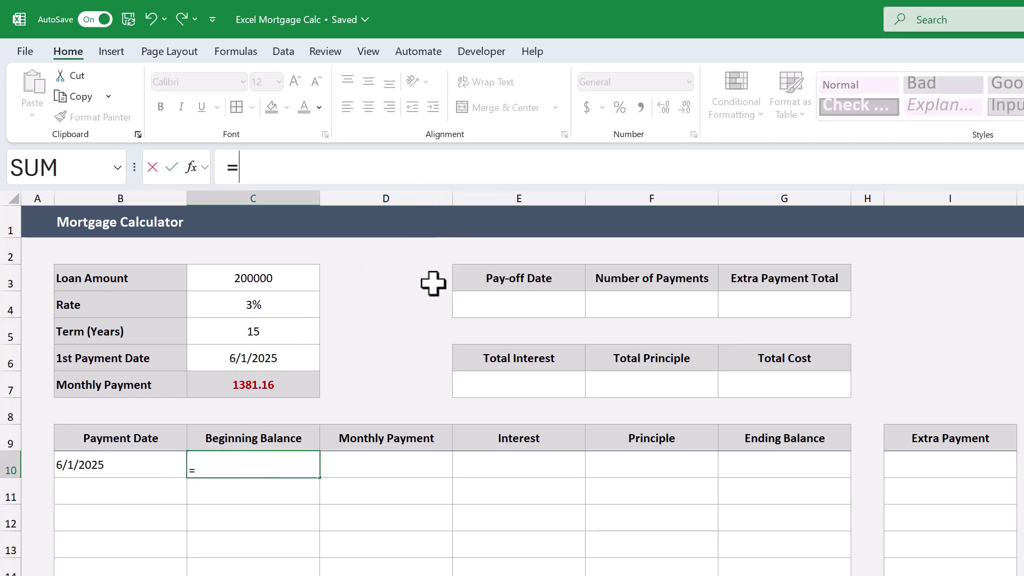
pyautogui.write('C3')
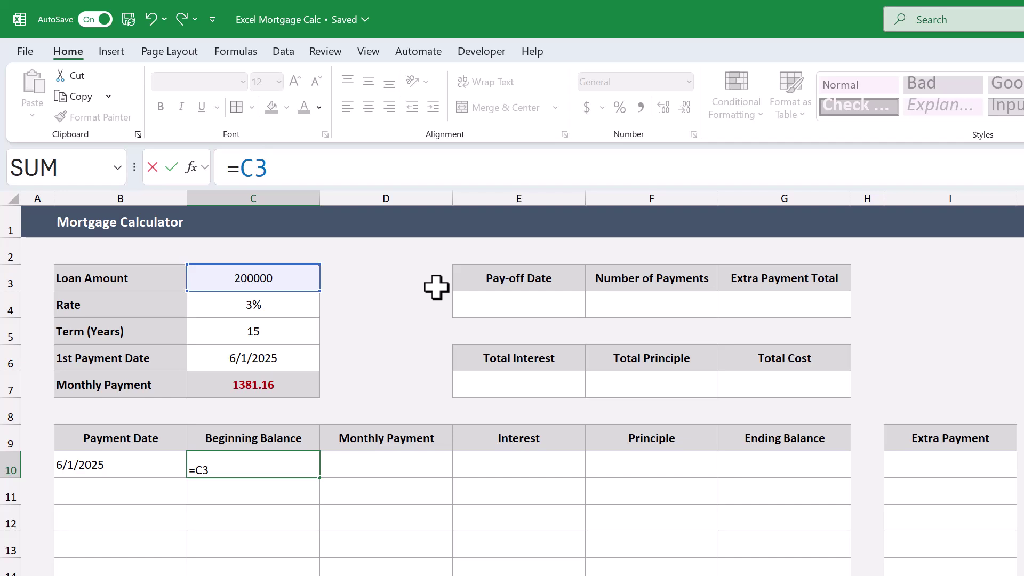
pyautogui.press('Return')
# - Link the schedule's first Monthly Payment in D10 to the calculated payment with =C7
pyautogui.click(402, 462)
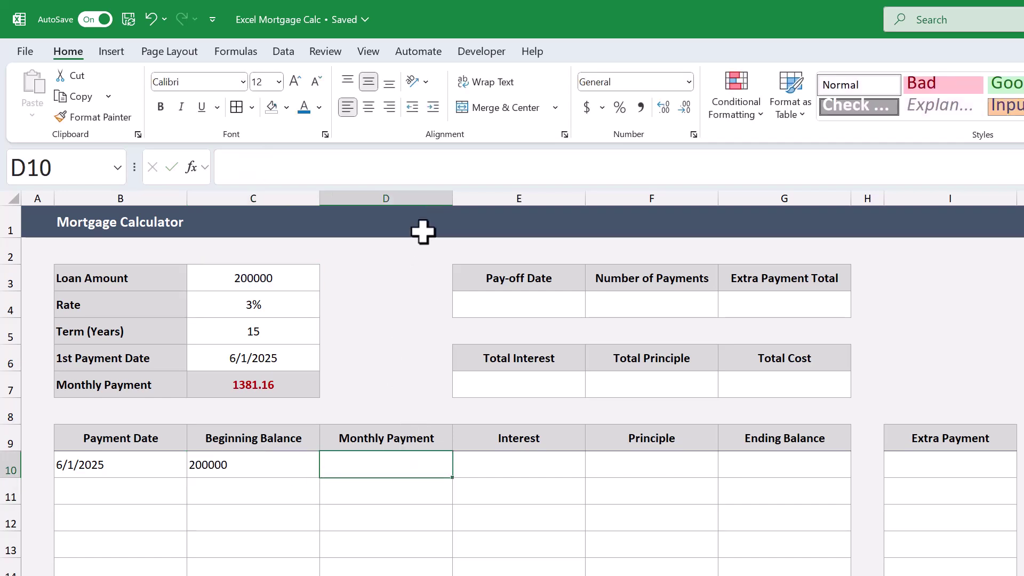
pyautogui.click(429, 164)
pyautogui.write('=C7')
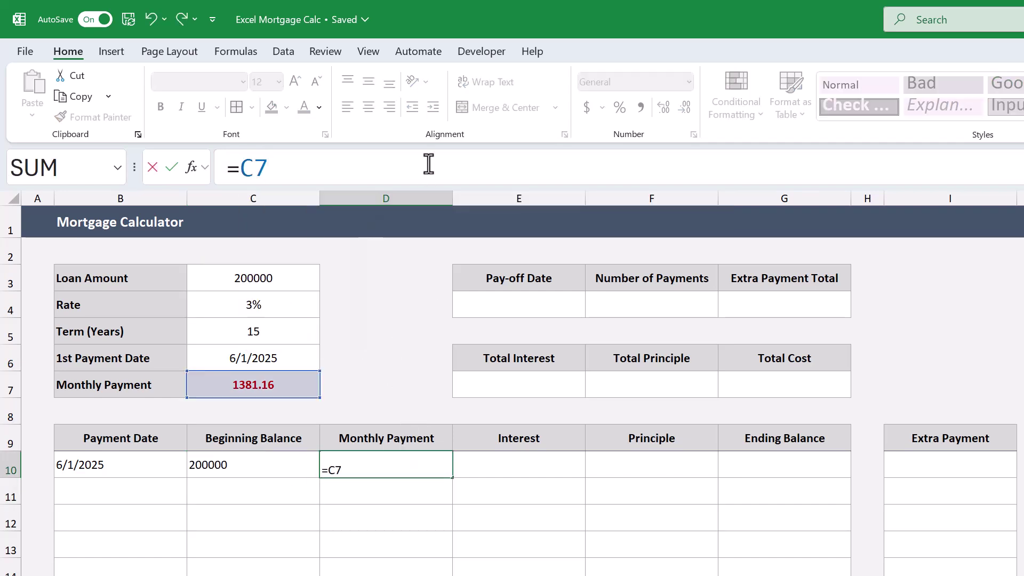
pyautogui.press('Return')
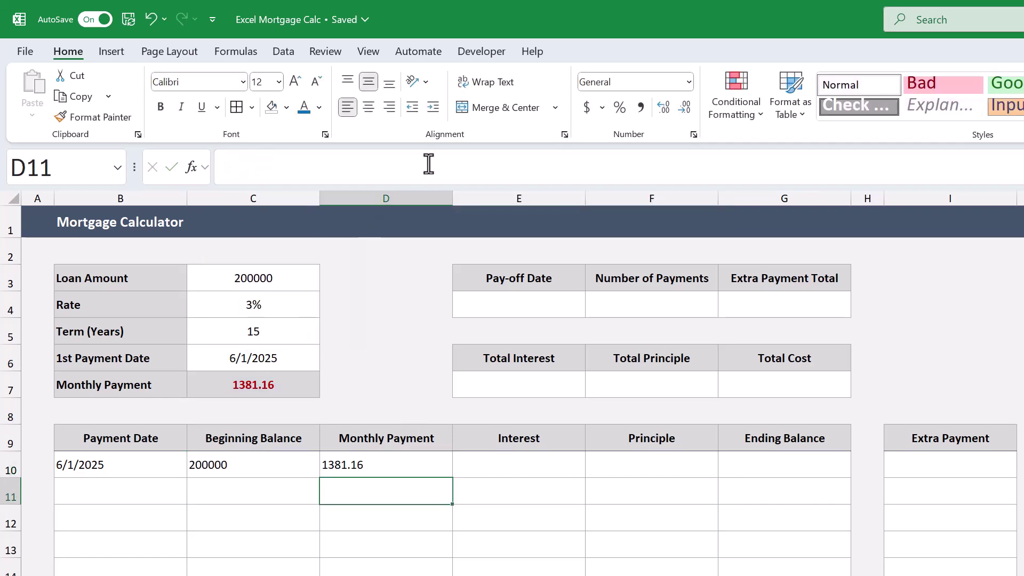
# - Enter the first row's Interest formula =ROUND(C10*($C$4/12),2) in E10, with an absolute reference to the rate
pyautogui.click(538, 472)
pyautogui.click(534, 167)
pyautogui.write('=')
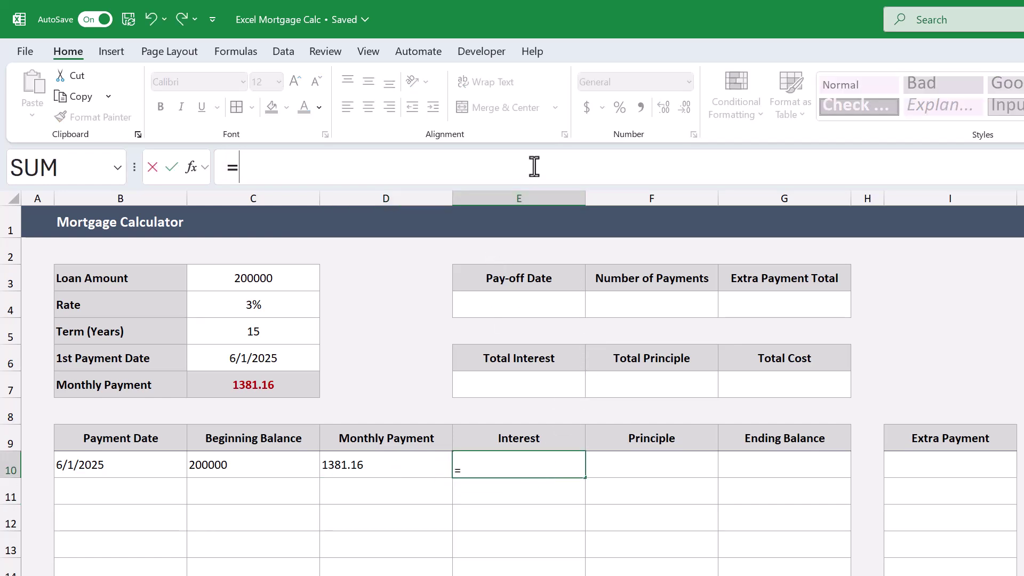
pyautogui.write('roun')
pyautogui.press('Tab')
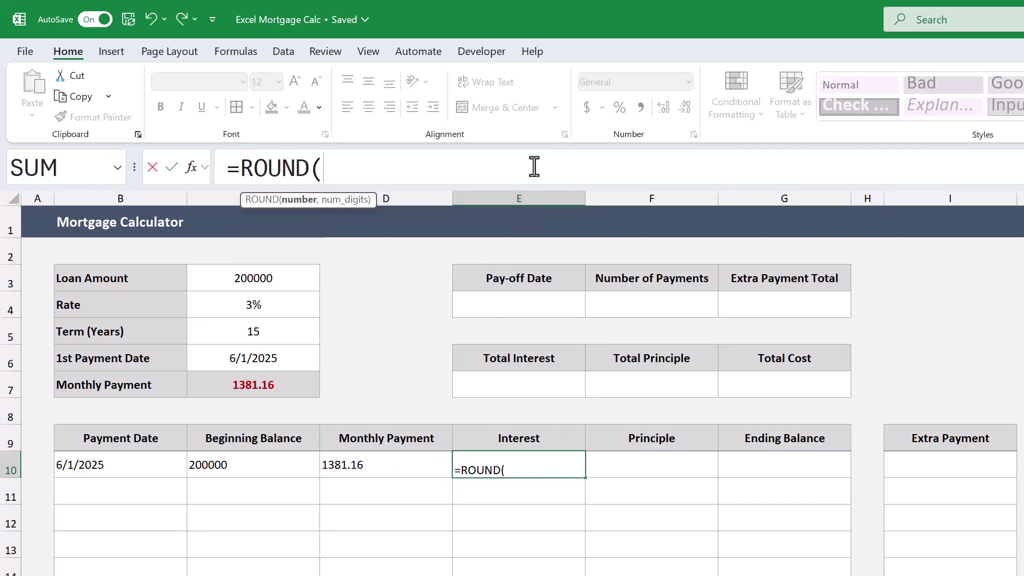
pyautogui.write('C10')
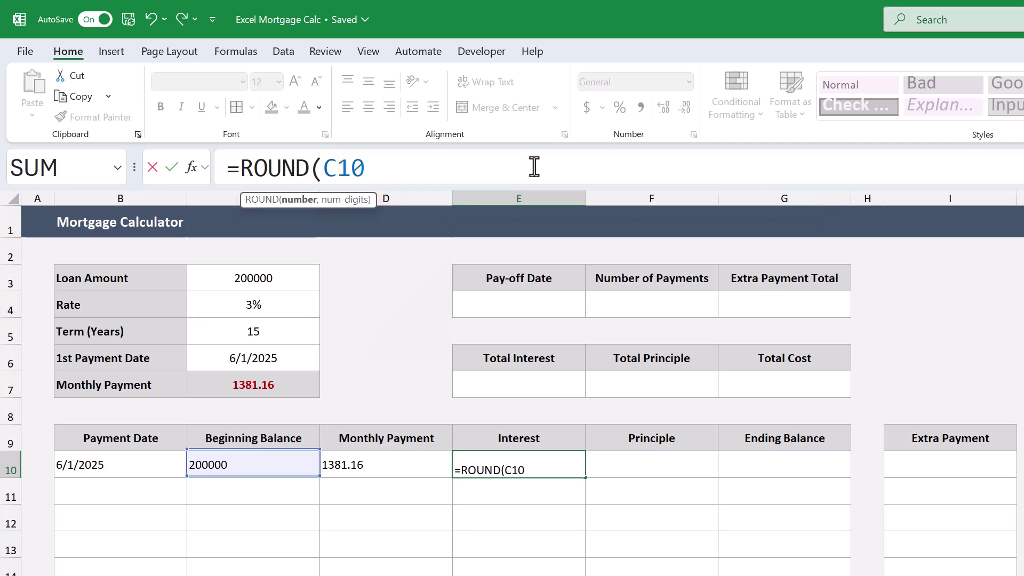
pyautogui.write('*')
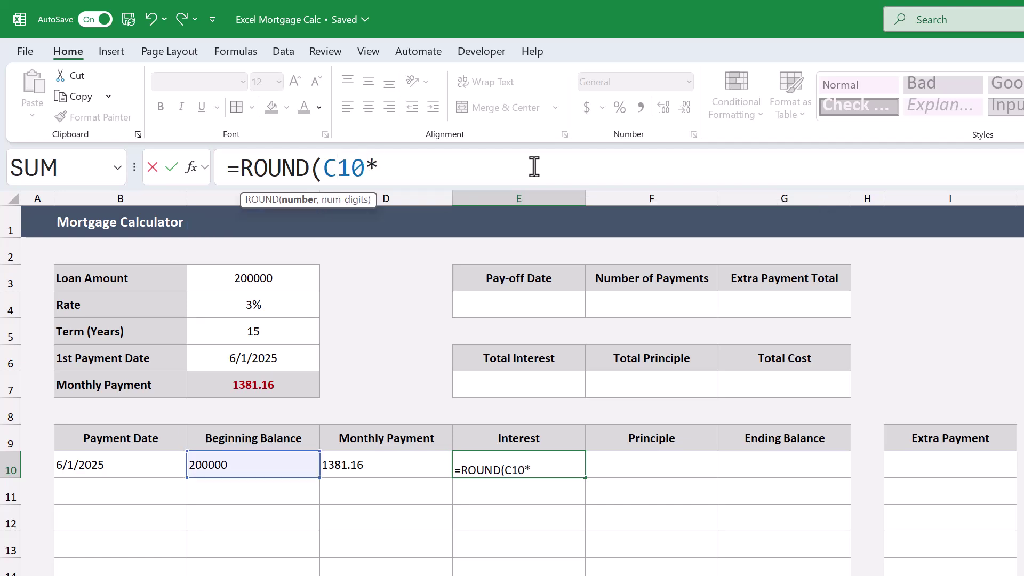
pyautogui.write('(')
pyautogui.write('$C$')
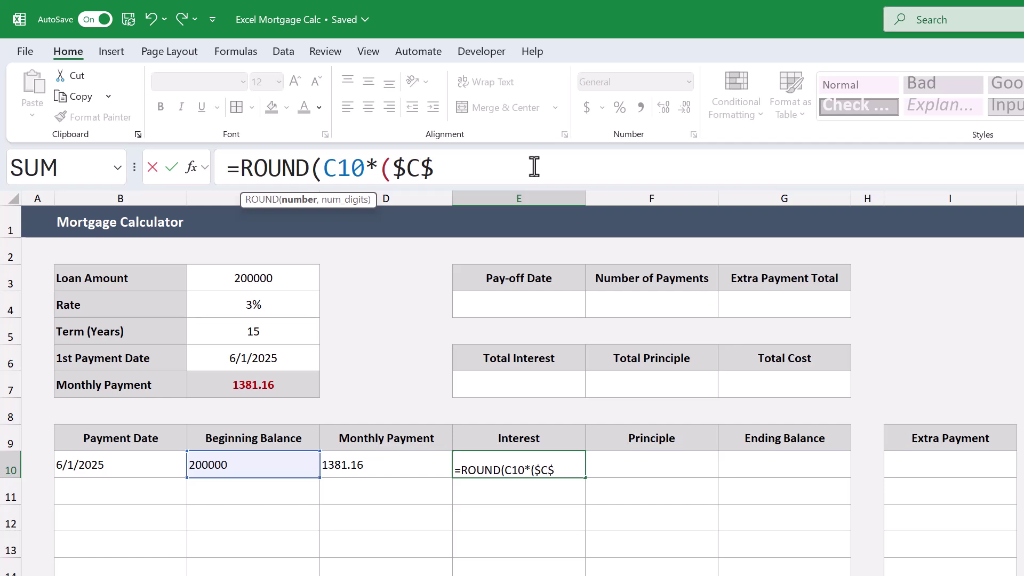
pyautogui.write('4/12')
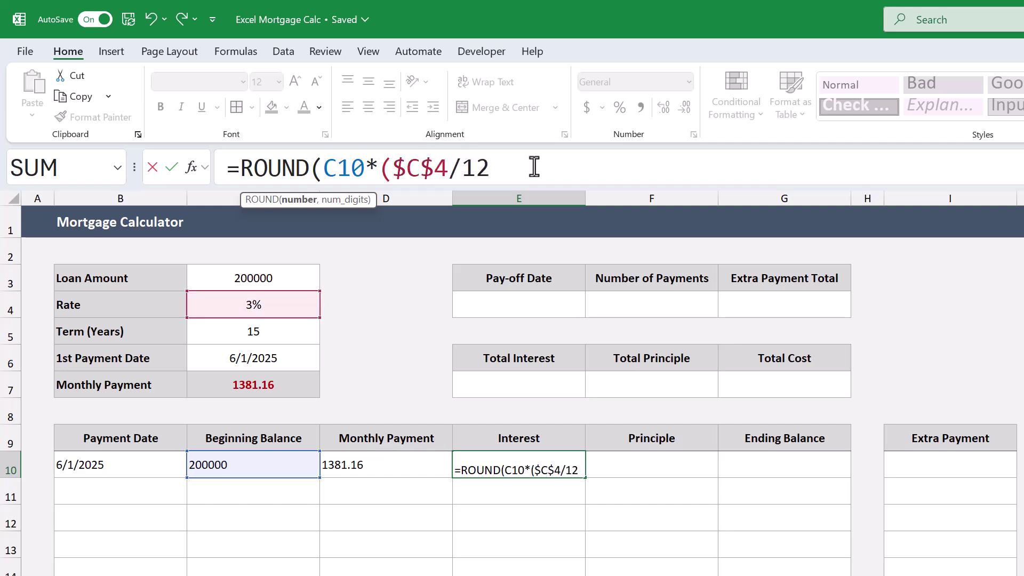
pyautogui.write('),')
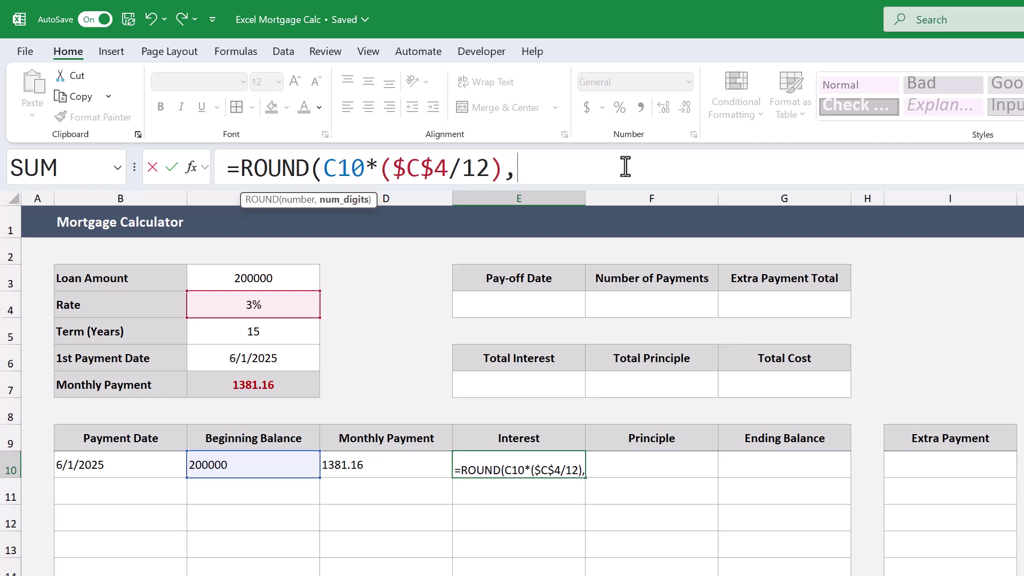
pyautogui.write('2)')
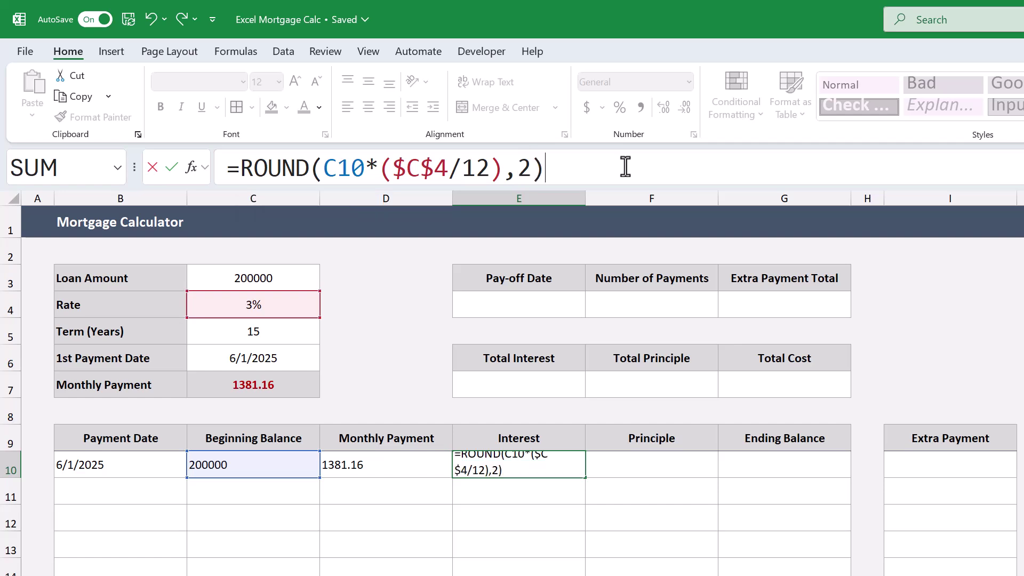
pyautogui.press('Return')
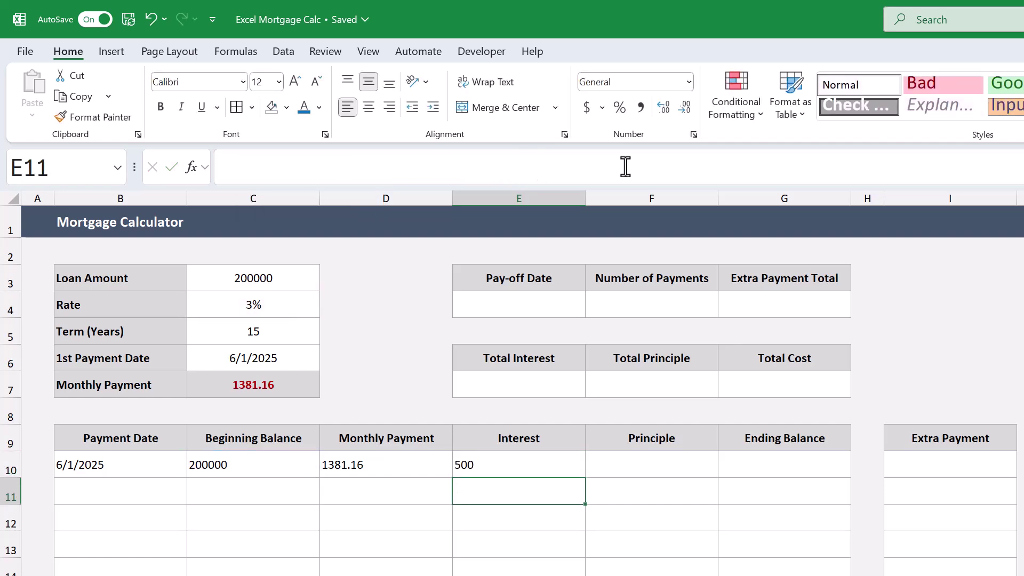
# - Check the first row's Interest formula in E10 and the cells it references
pyautogui.click(557, 462)
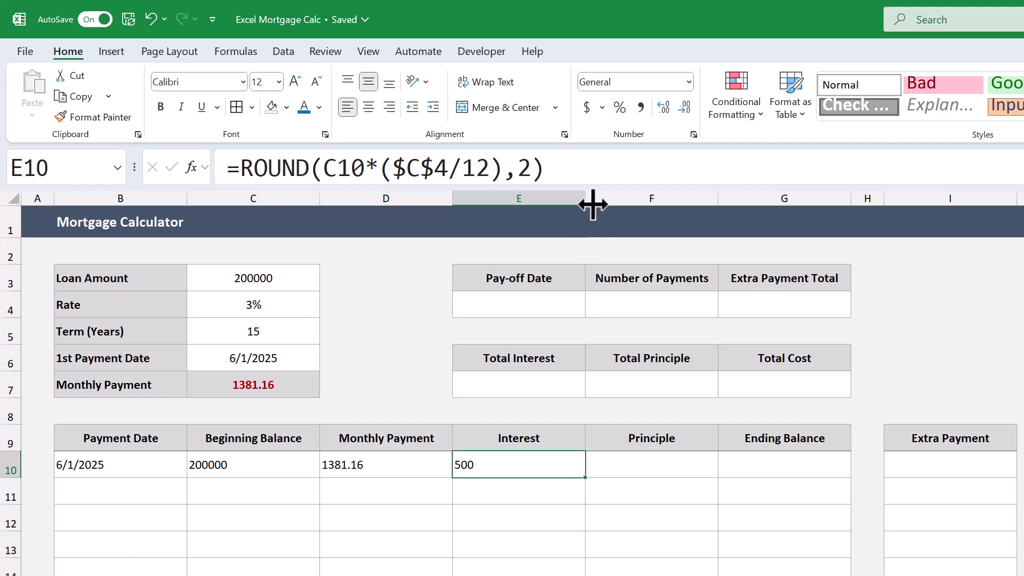
pyautogui.click(601, 167)
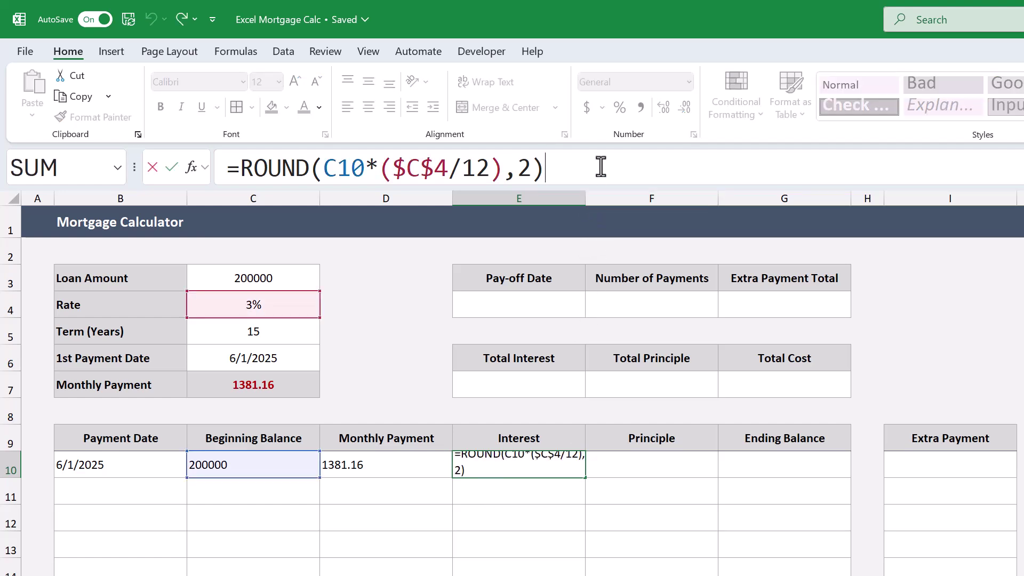
pyautogui.press('Return')
# - Enter the first row's Principle formula =D10-E10 in F10, subtracting the interest from the monthly payment
pyautogui.click(646, 463)
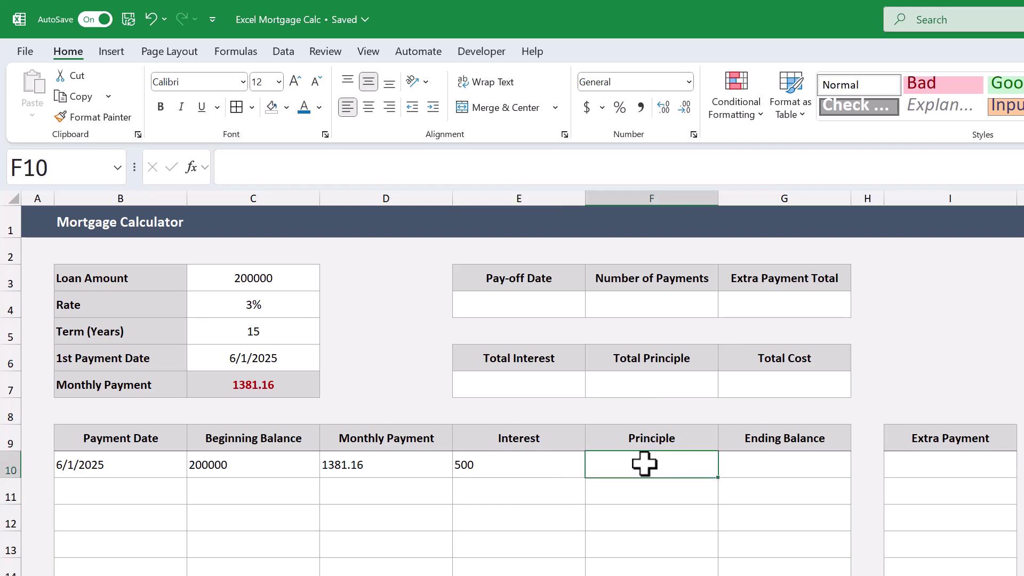
pyautogui.click(664, 176)
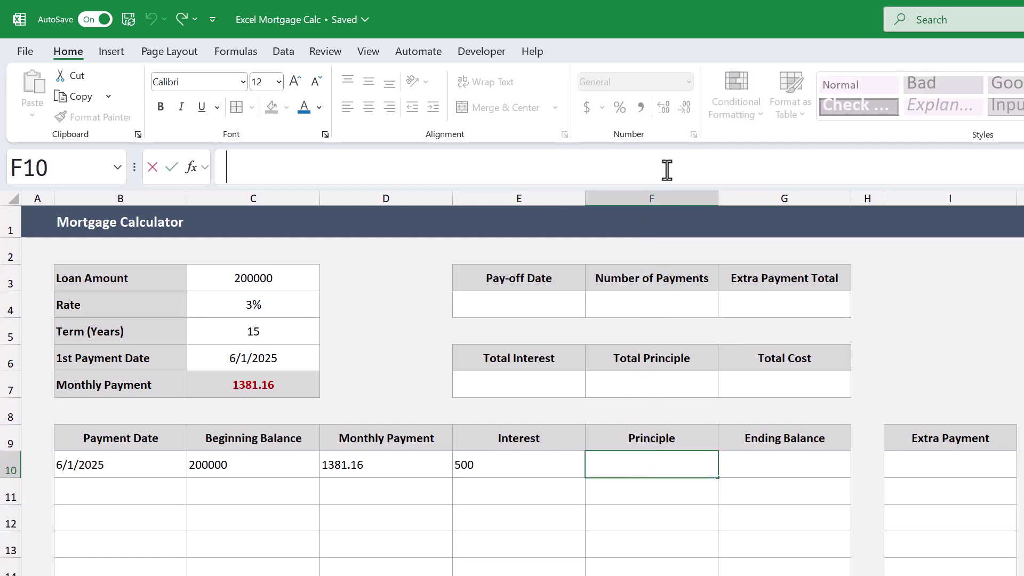
pyautogui.write('=D')
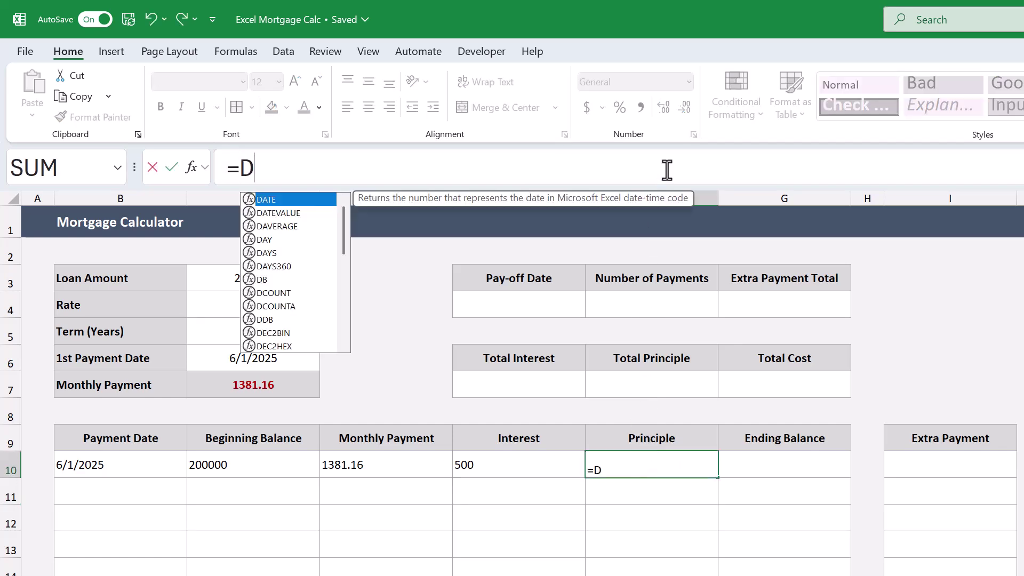
pyautogui.write('10-E10')
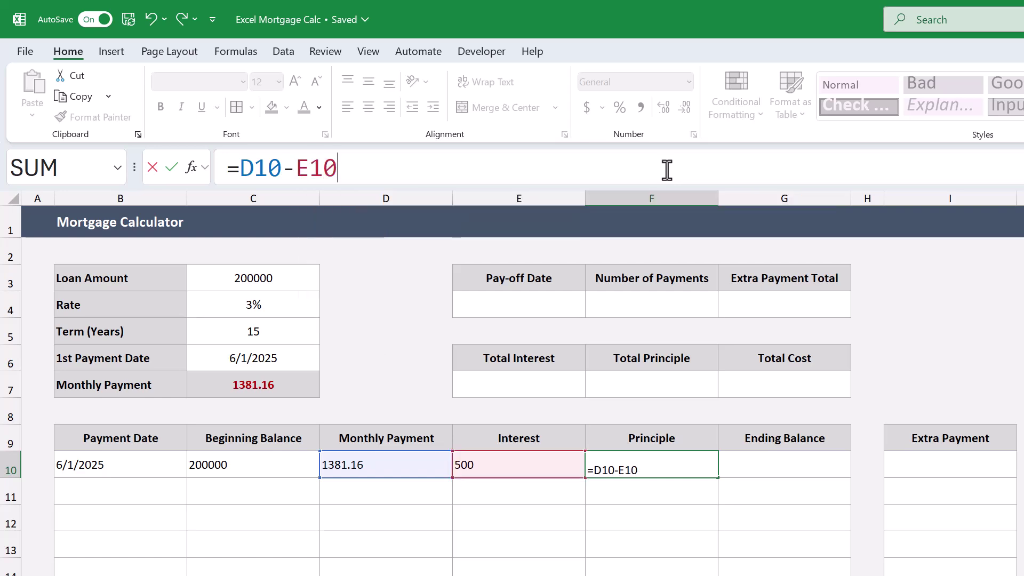
pyautogui.press('Return')
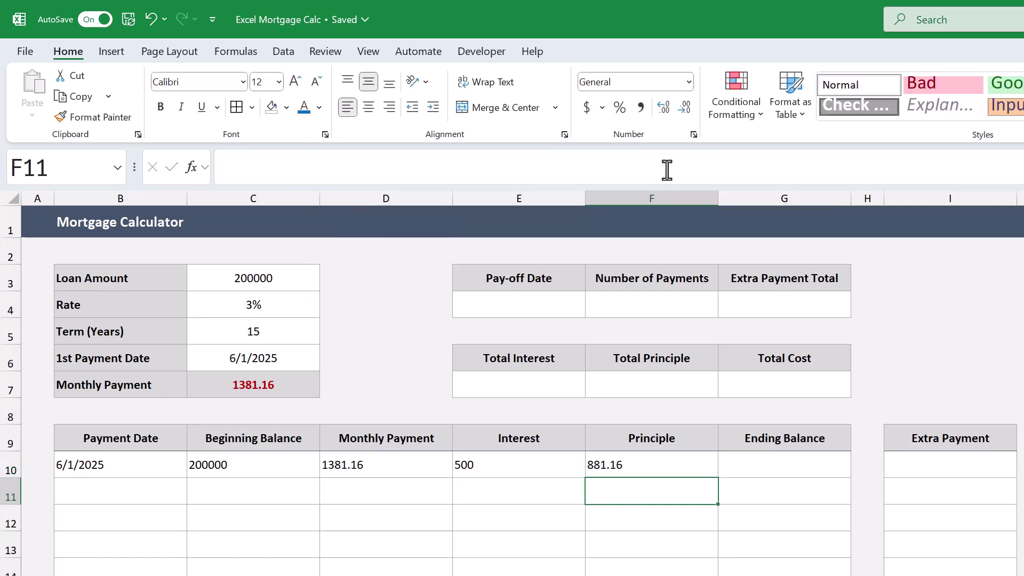
pyautogui.click(651, 465)
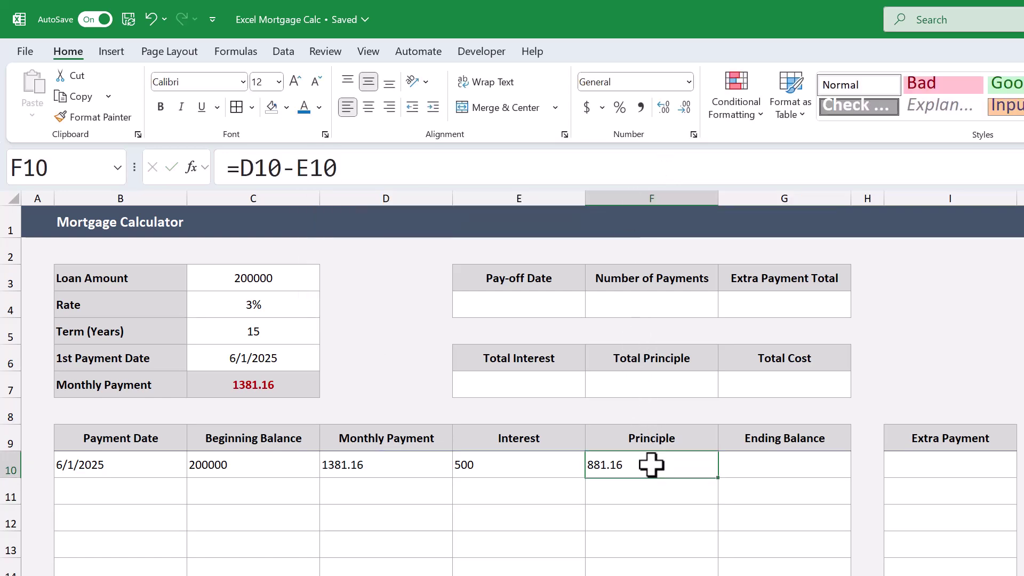
pyautogui.click(587, 168)
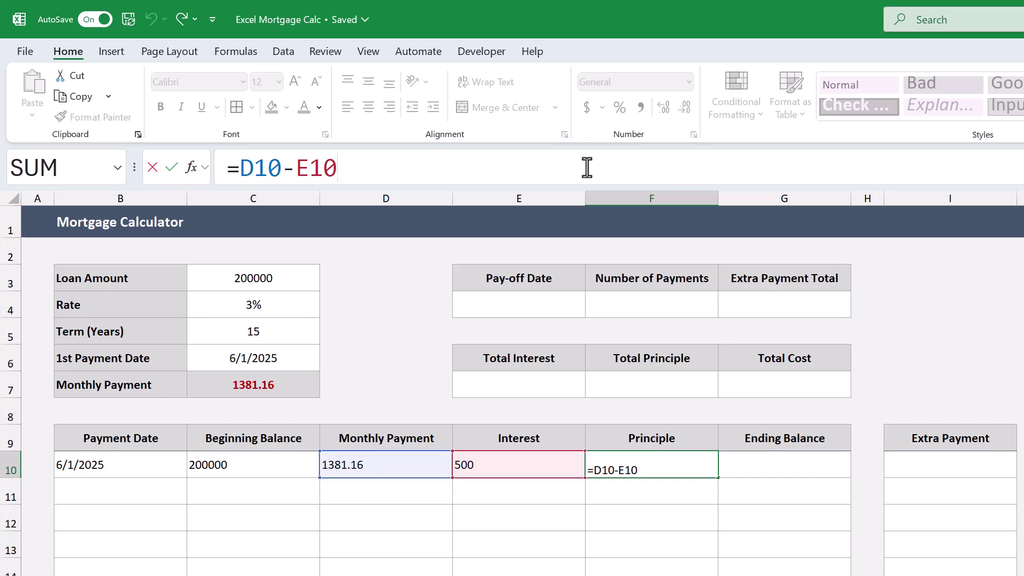
pyautogui.press('Return')
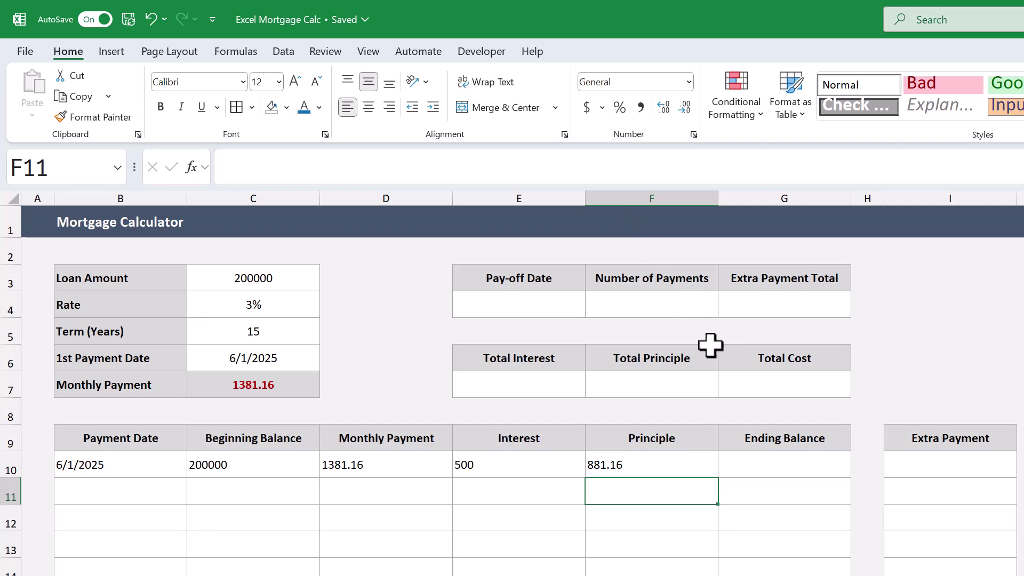
# - Enter the first row's Ending Balance formula =C10-F10-I10 in G10, subtracting principle and extra payment from the beginning balance
pyautogui.click(766, 466)
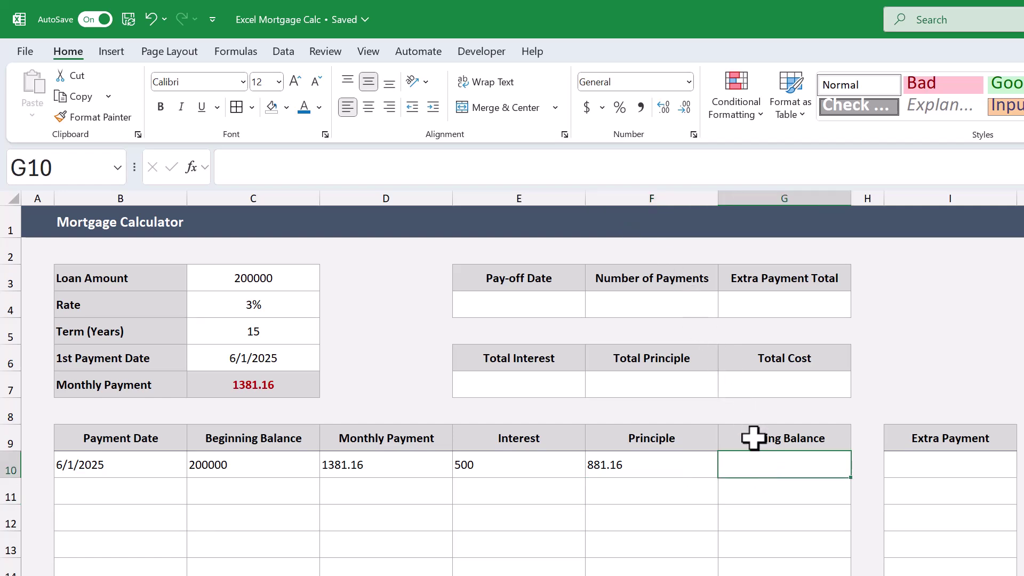
pyautogui.click(736, 172)
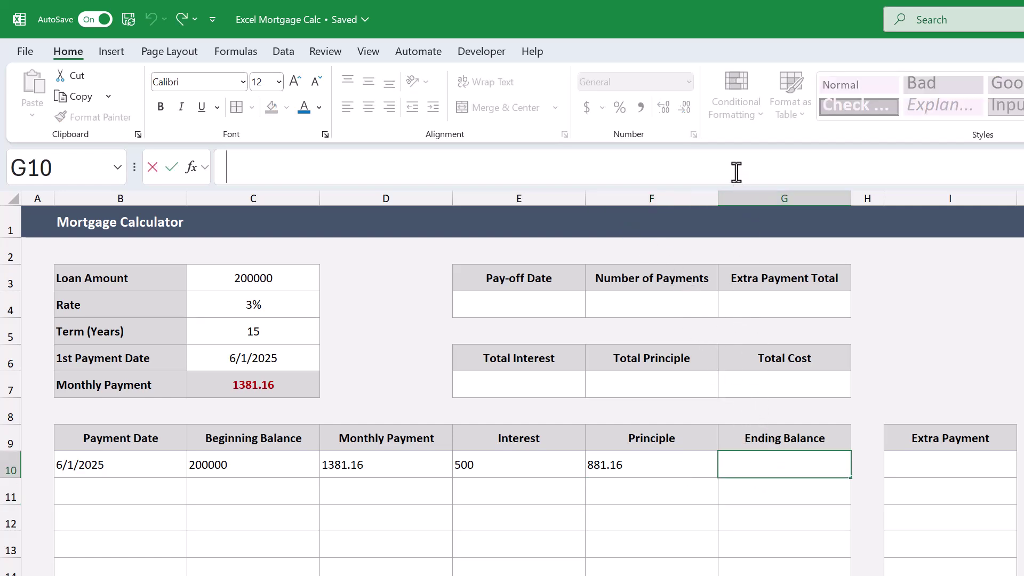
pyautogui.write('=')
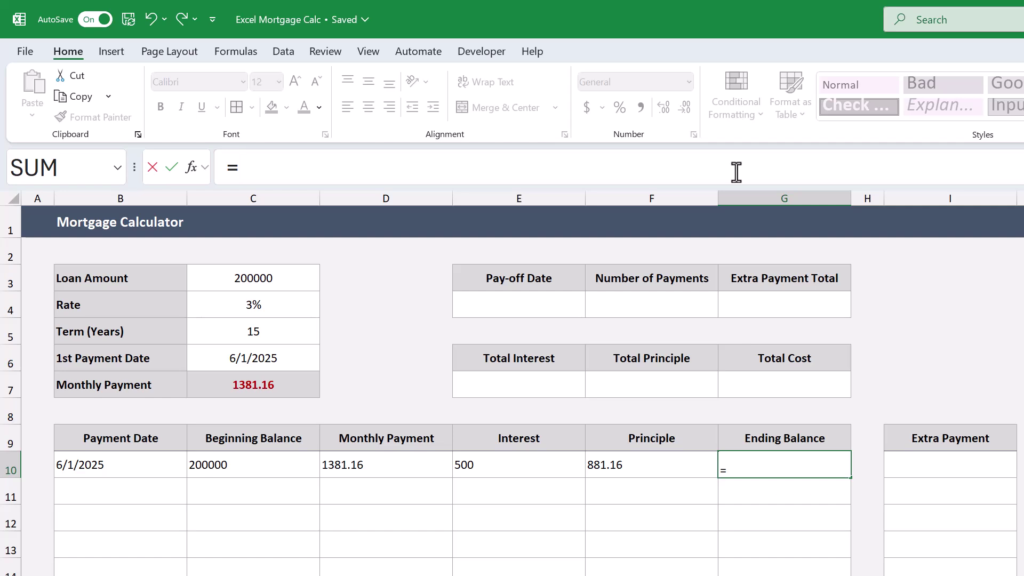
pyautogui.write('C10-')
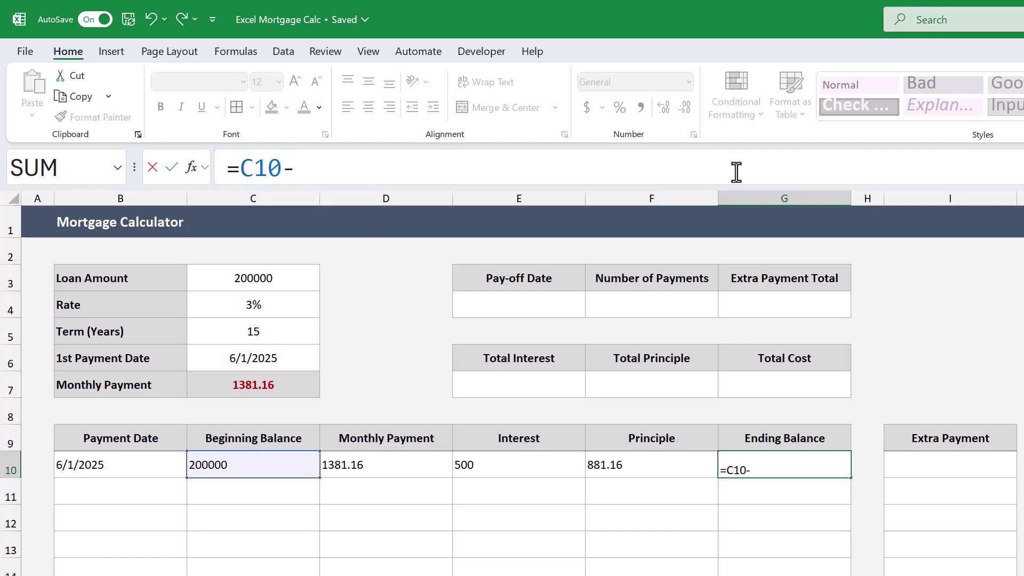
pyautogui.write('F10-')
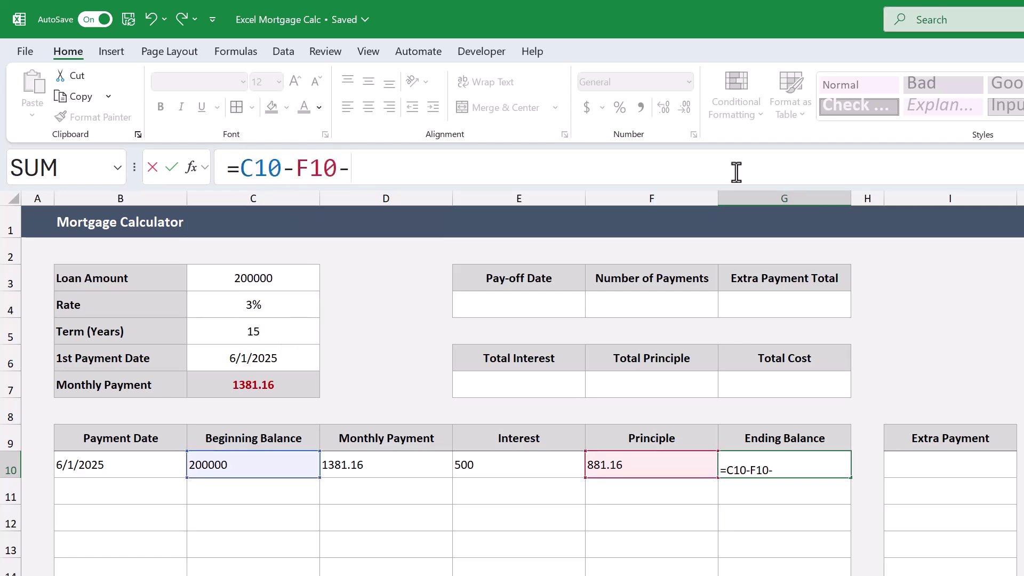
pyautogui.write('I10')
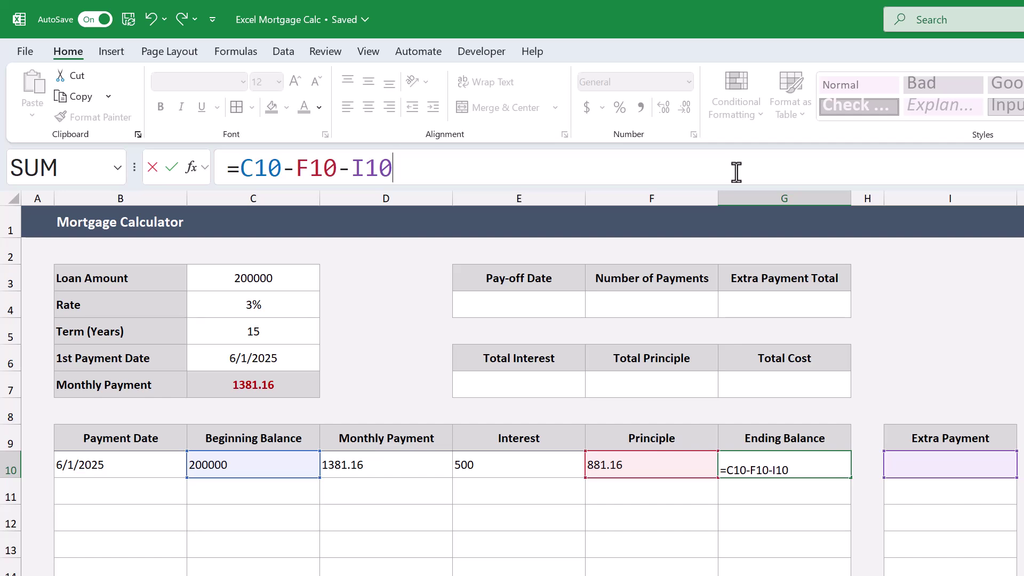
pyautogui.press('Return')
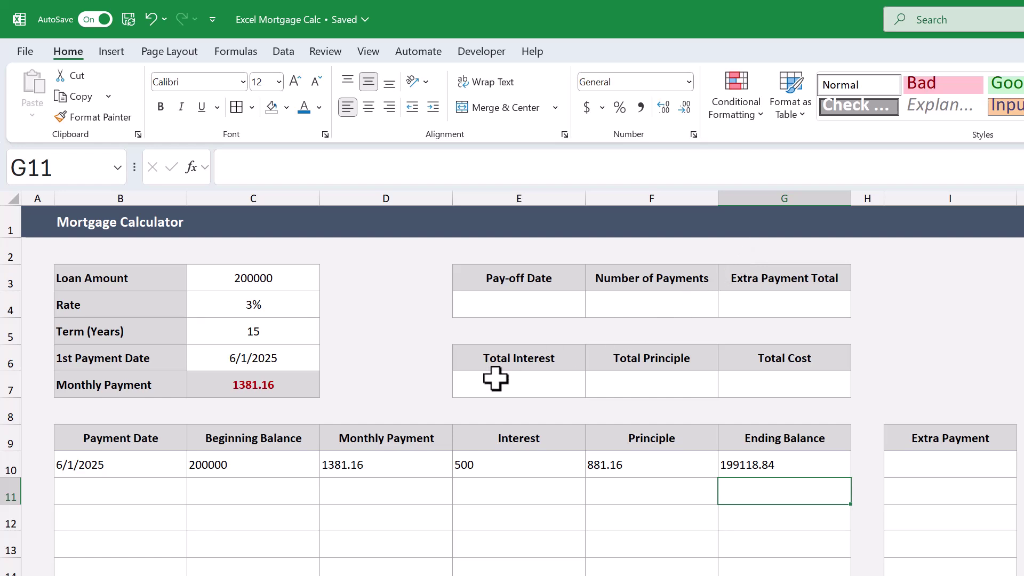
# - Enter the second Payment Date formula =IF(G10=0,"-",EDATE(B10,1)) in B11
pyautogui.click(134, 493)
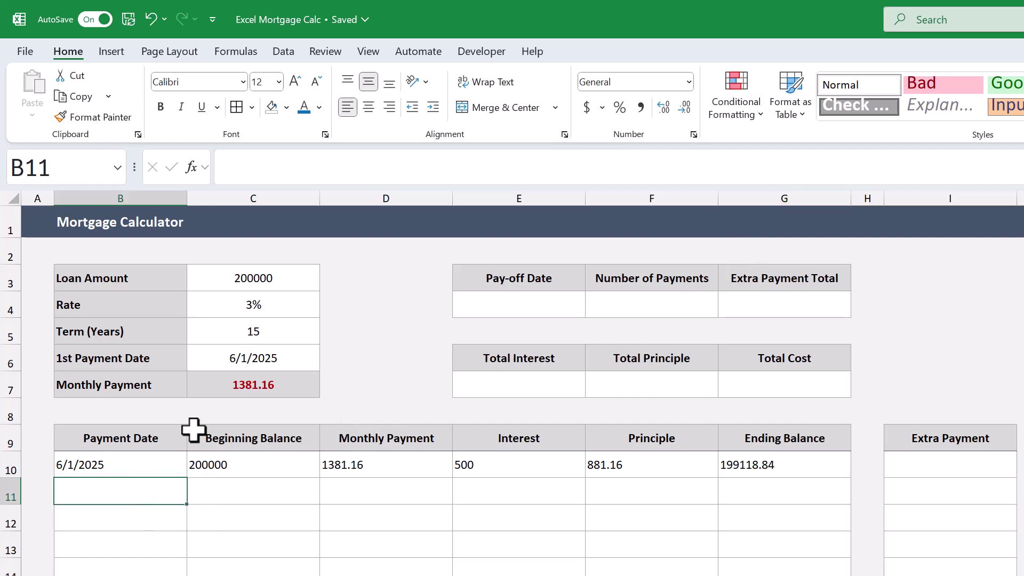
pyautogui.click(399, 160)
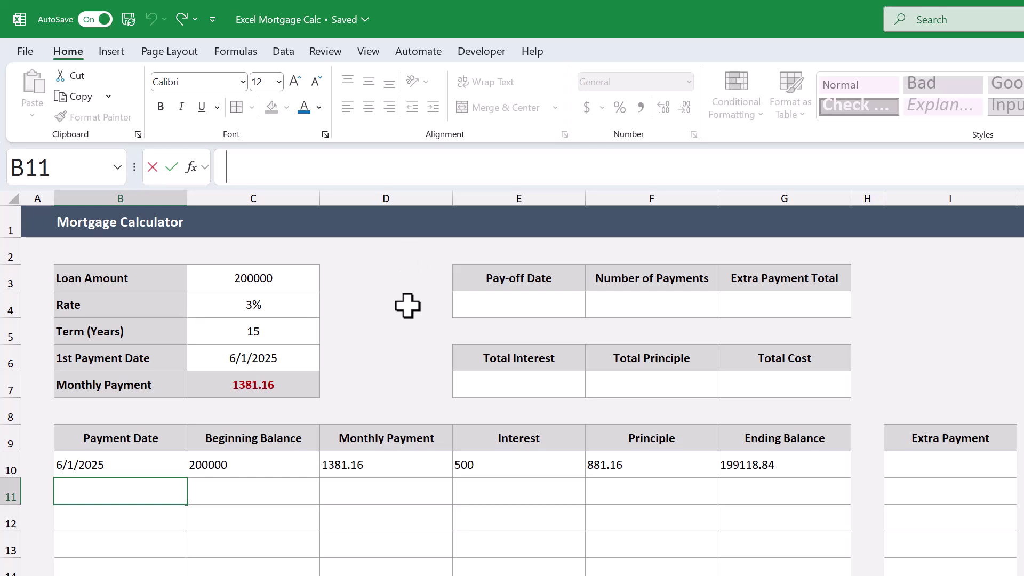
pyautogui.write('=if')
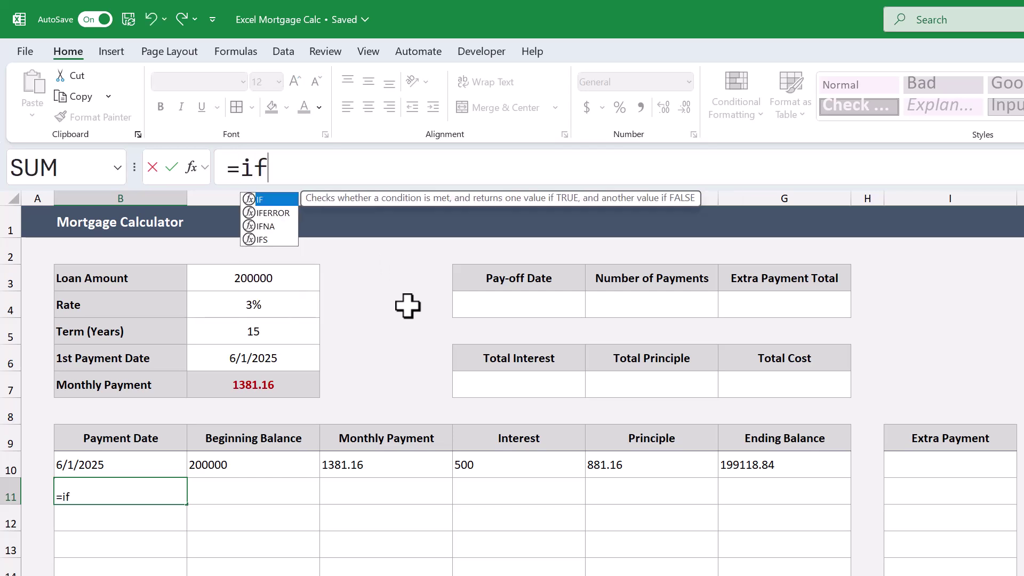
pyautogui.press('Tab')
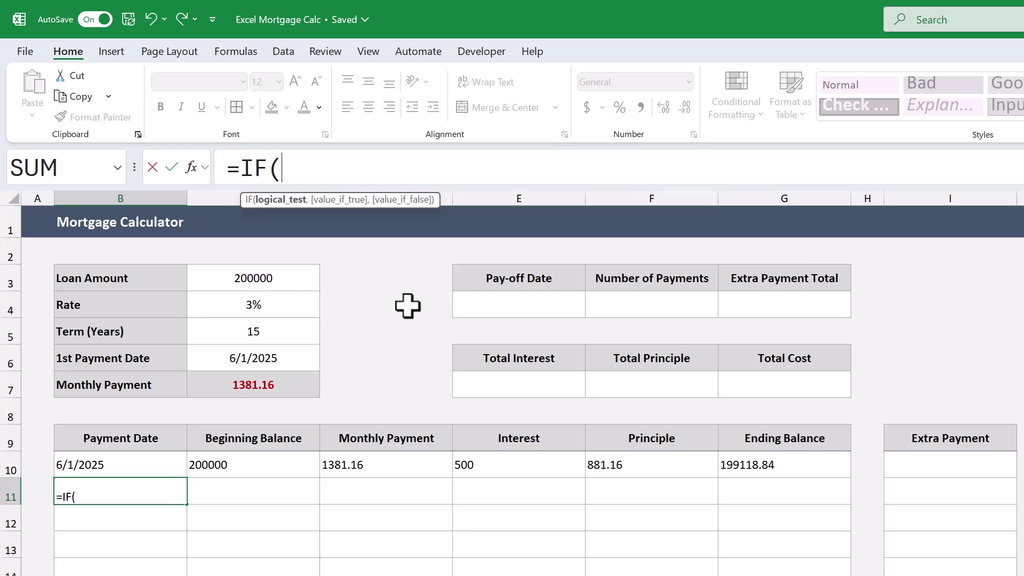
pyautogui.write('G10=0')
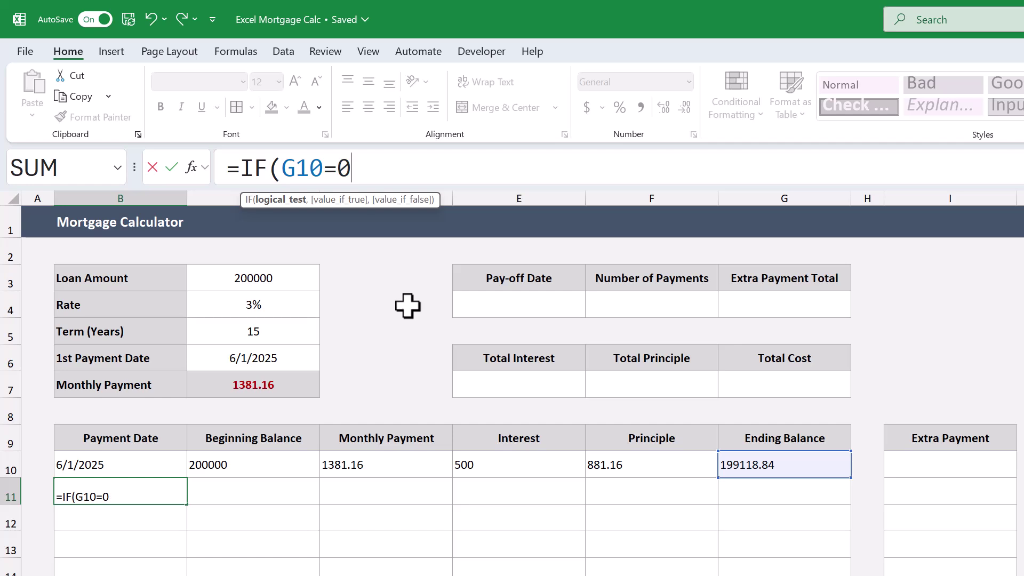
pyautogui.write(',')
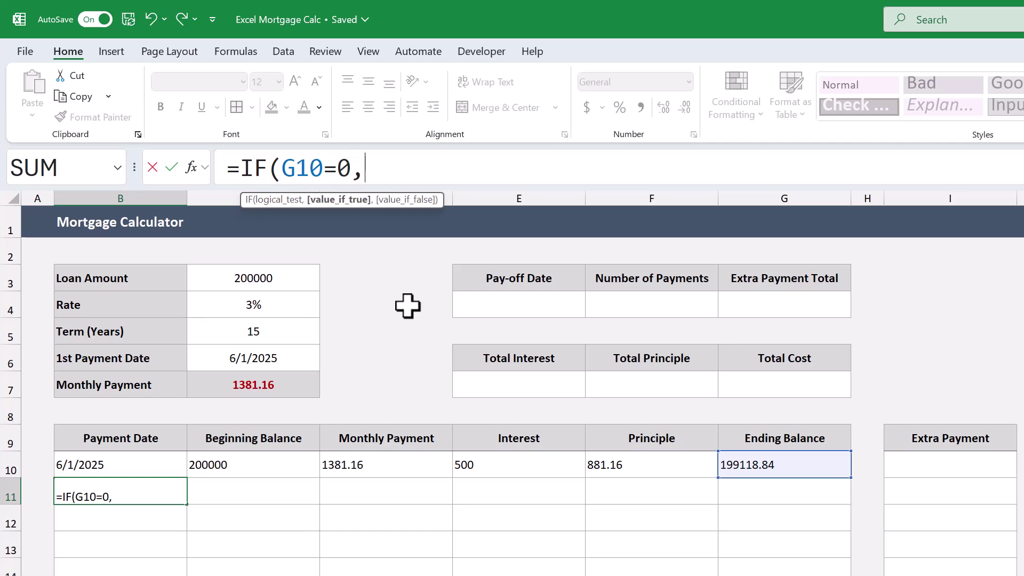
pyautogui.write('"-",')
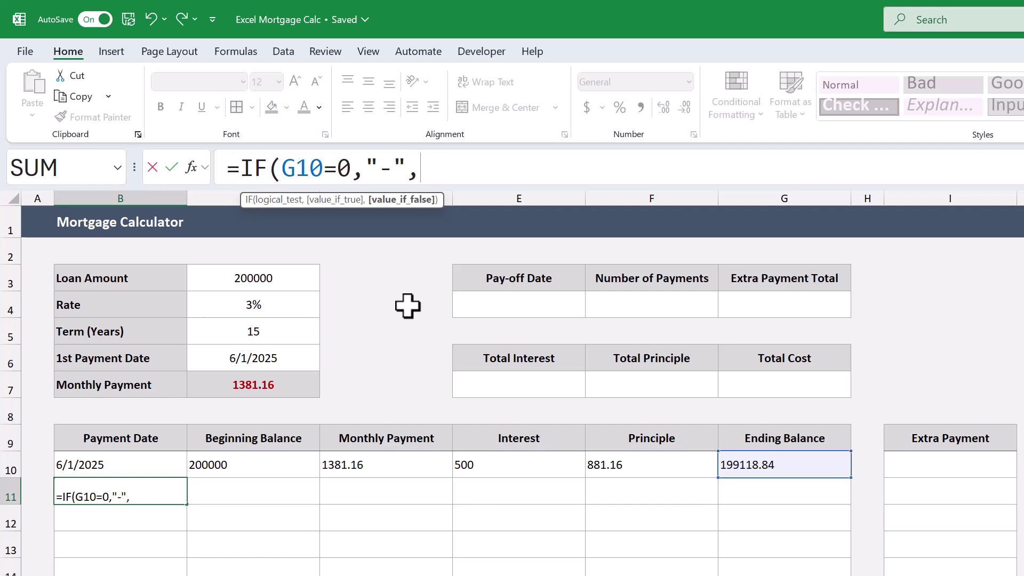
pyautogui.write('ed')
pyautogui.press('Tab')
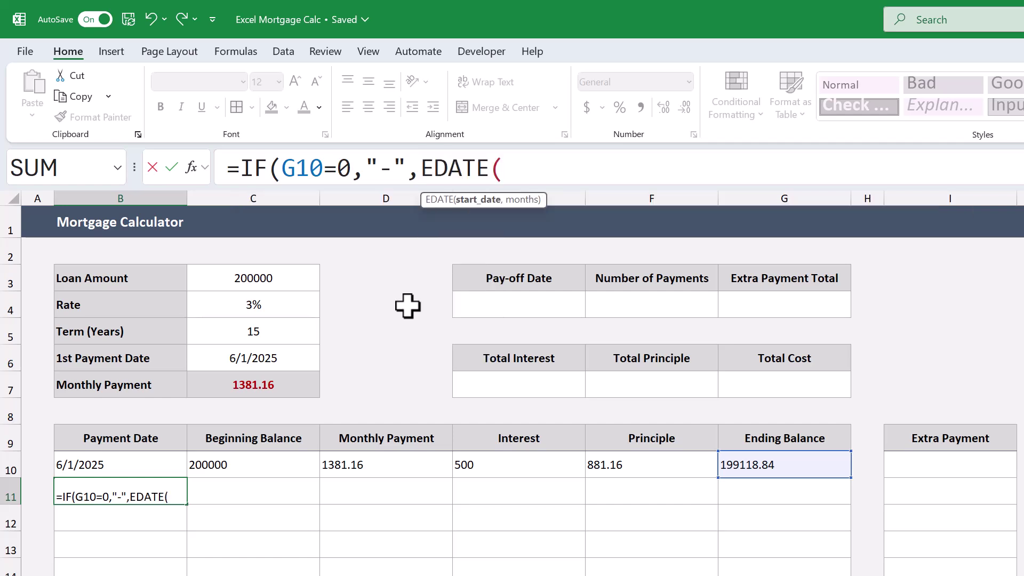
pyautogui.write('B10')
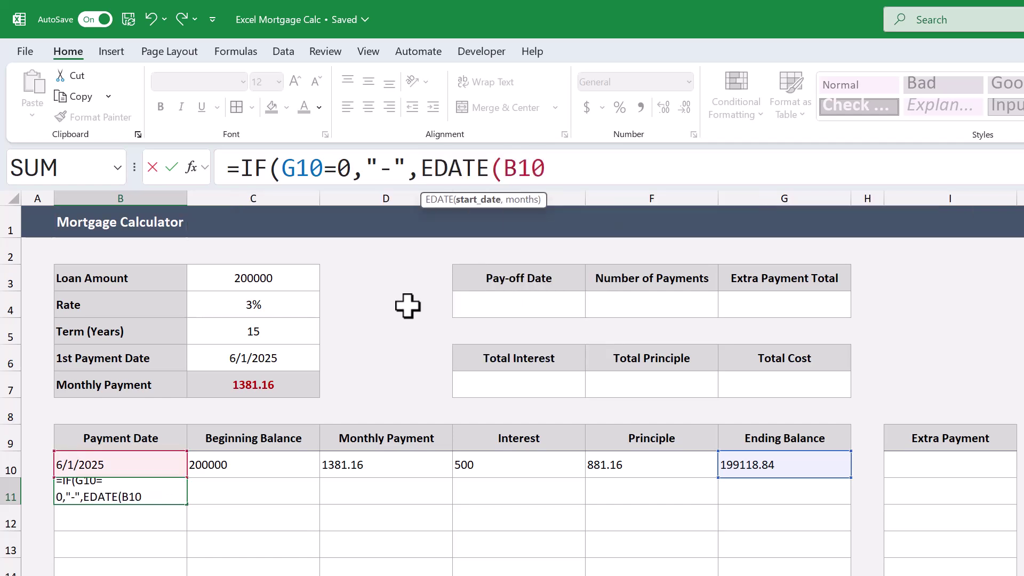
pyautogui.write(',1')
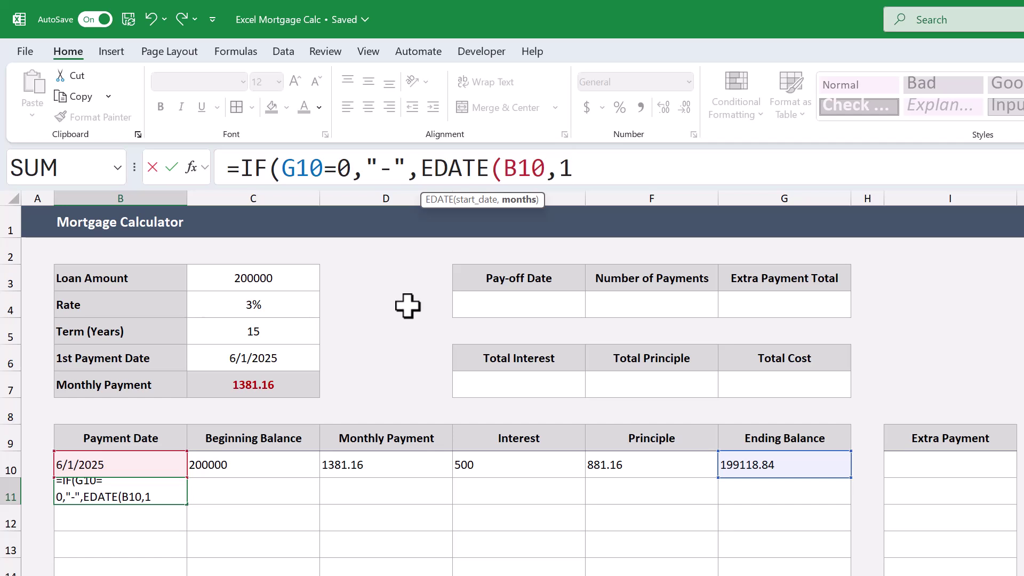
pyautogui.write('))')
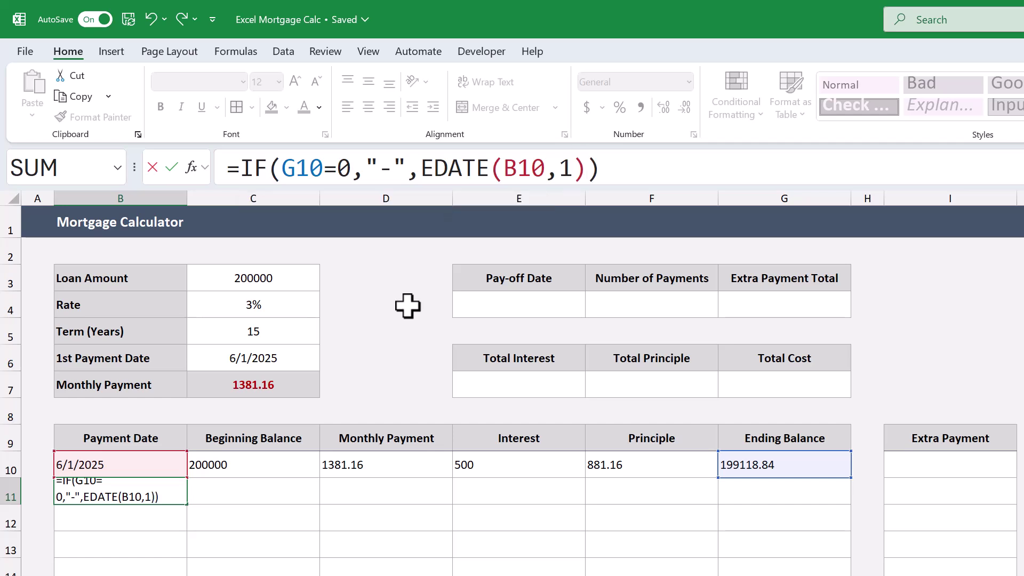
pyautogui.press('Return')
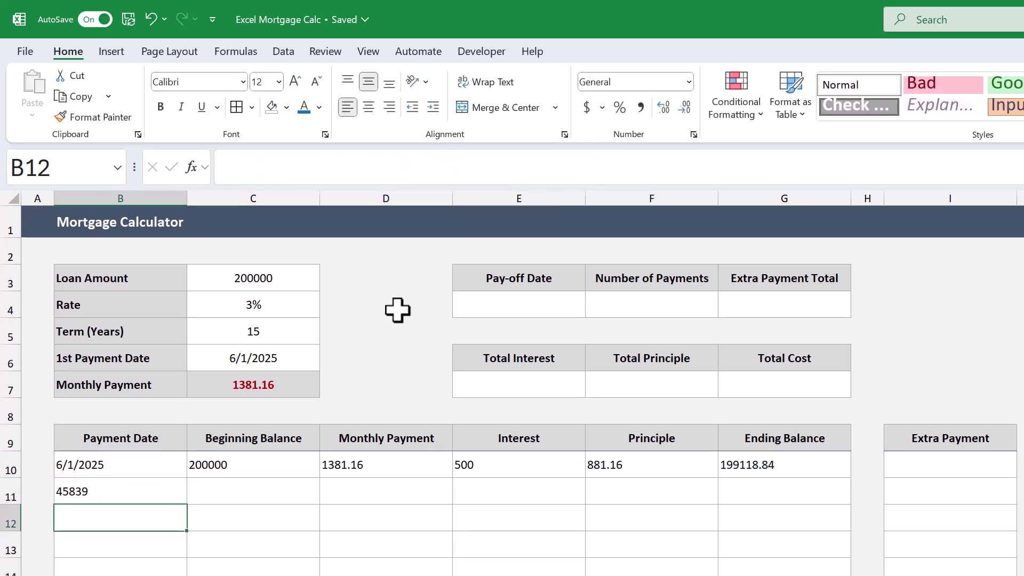
# - Format the second Payment Date in B11 as a Short Date, keeping its formula
pyautogui.click(132, 494)
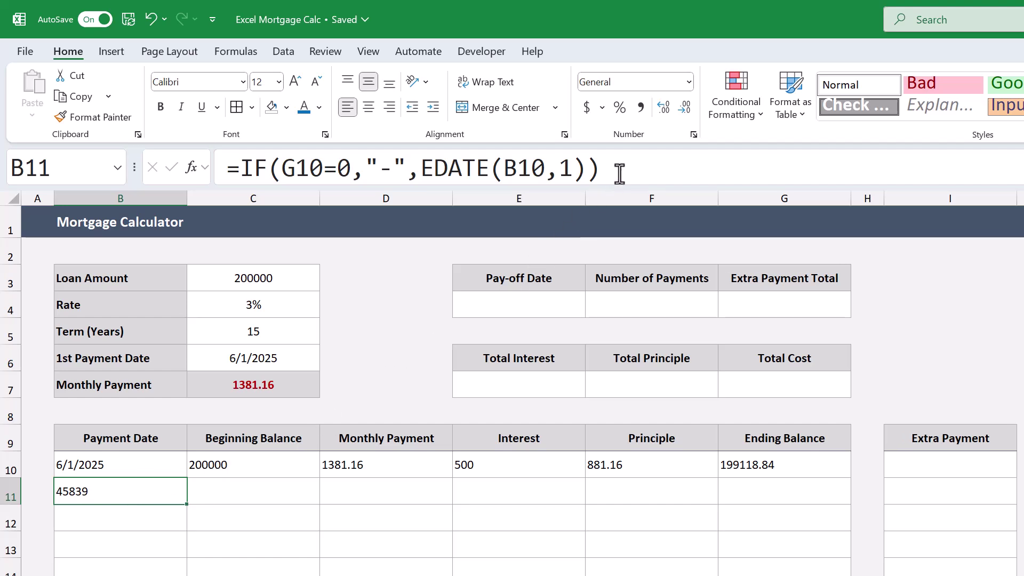
pyautogui.click(689, 81)
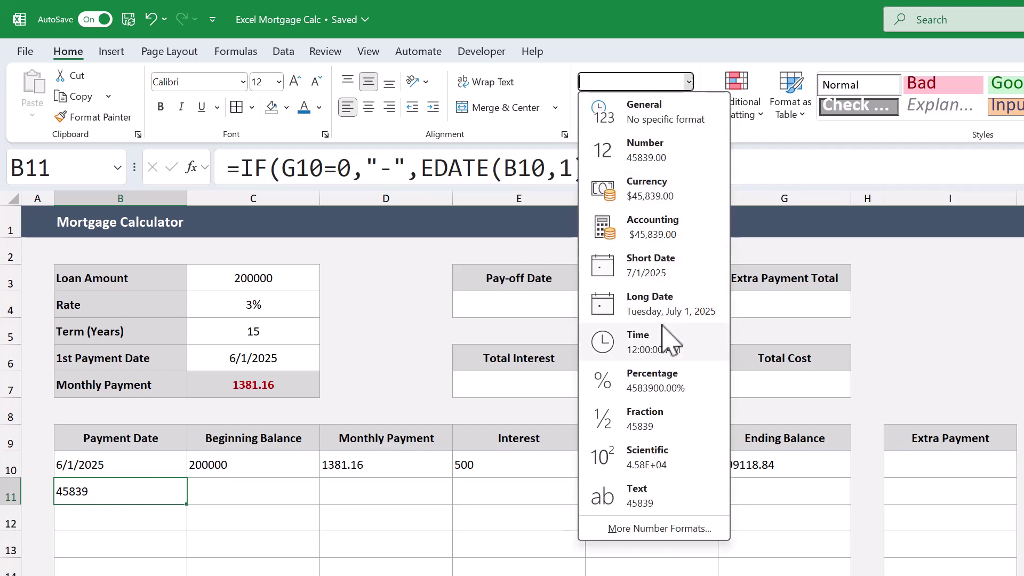
pyautogui.click(661, 283)
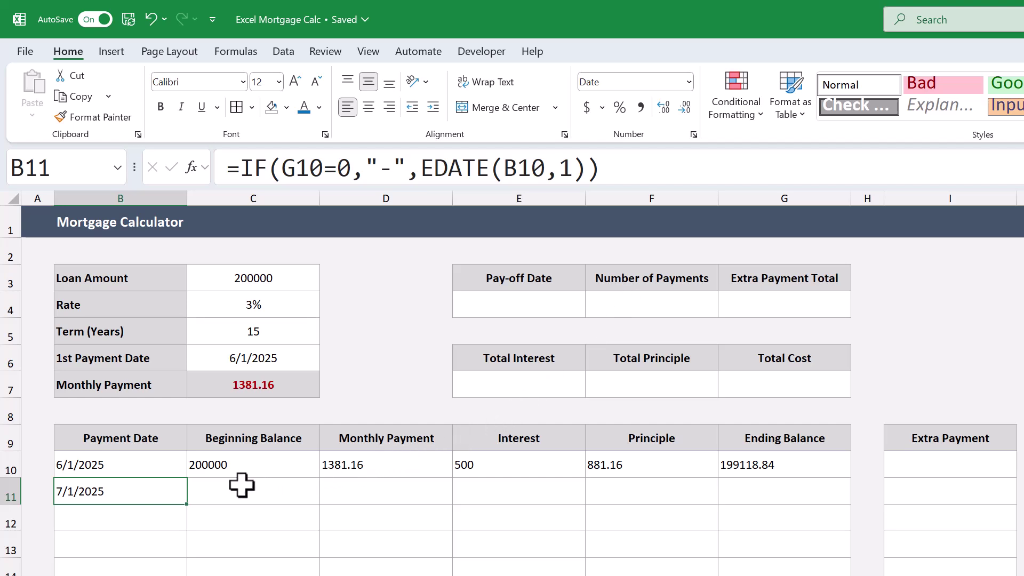
pyautogui.click(624, 173)
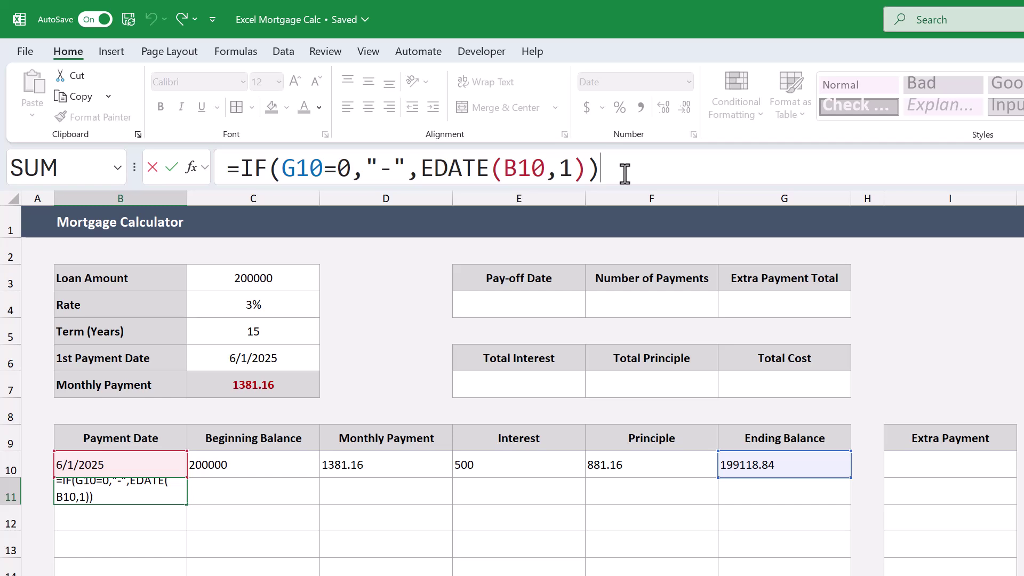
pyautogui.press('Return')
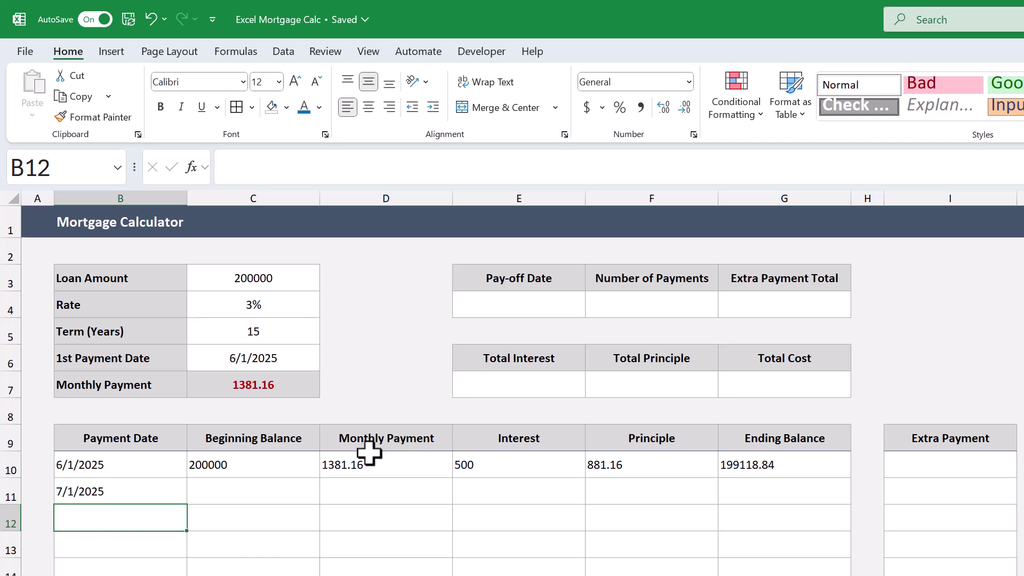
# - Enter the second row's Beginning Balance formula =G10 in C11, carrying over the previous ending balance
pyautogui.click(264, 496)
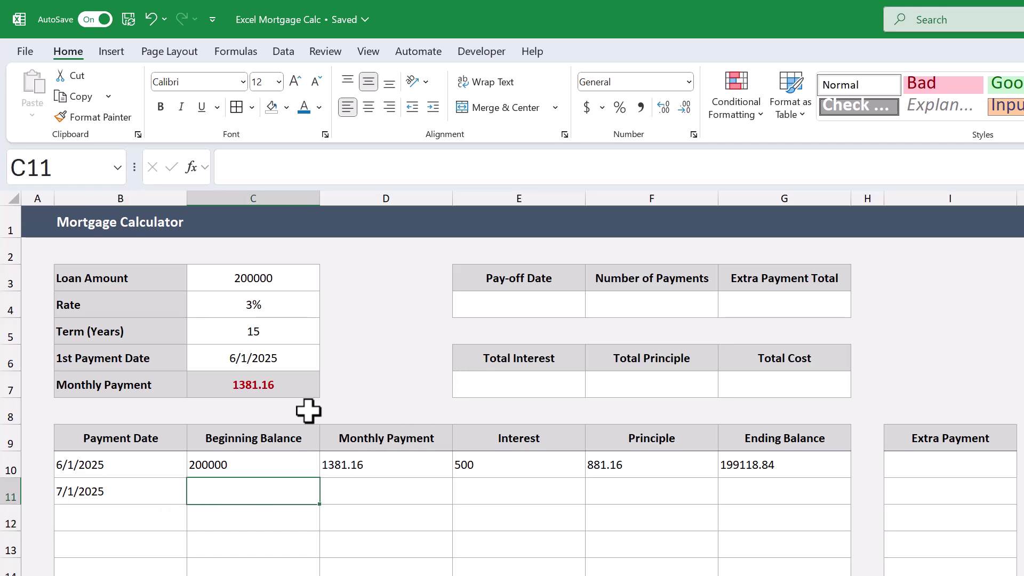
pyautogui.click(415, 166)
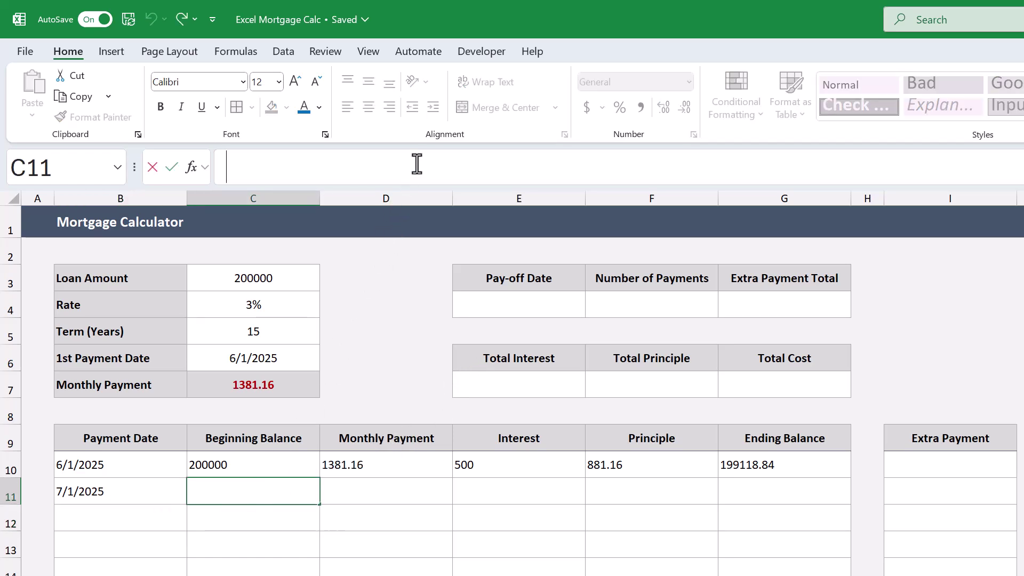
pyautogui.write('=G10')
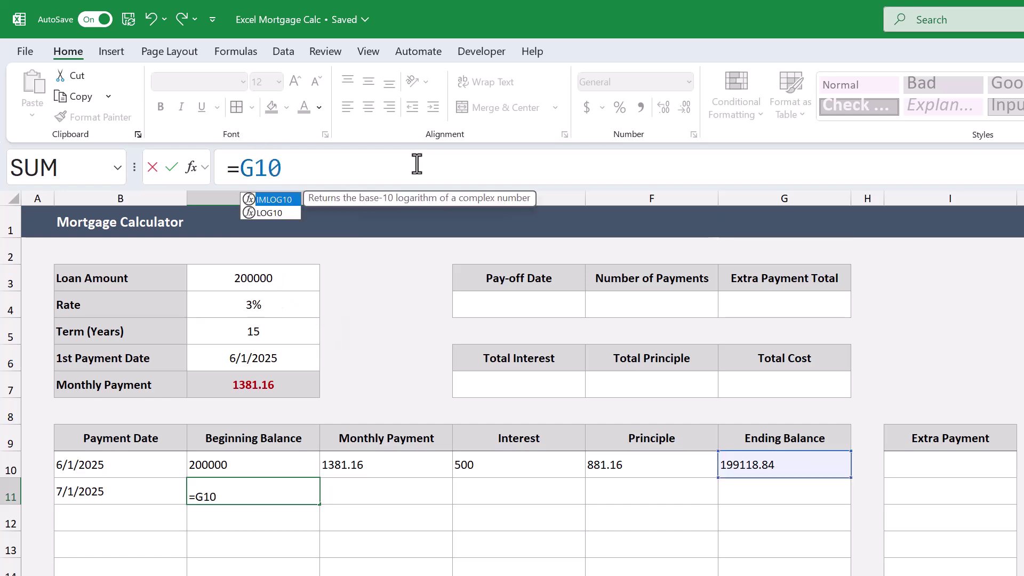
pyautogui.press('Return')
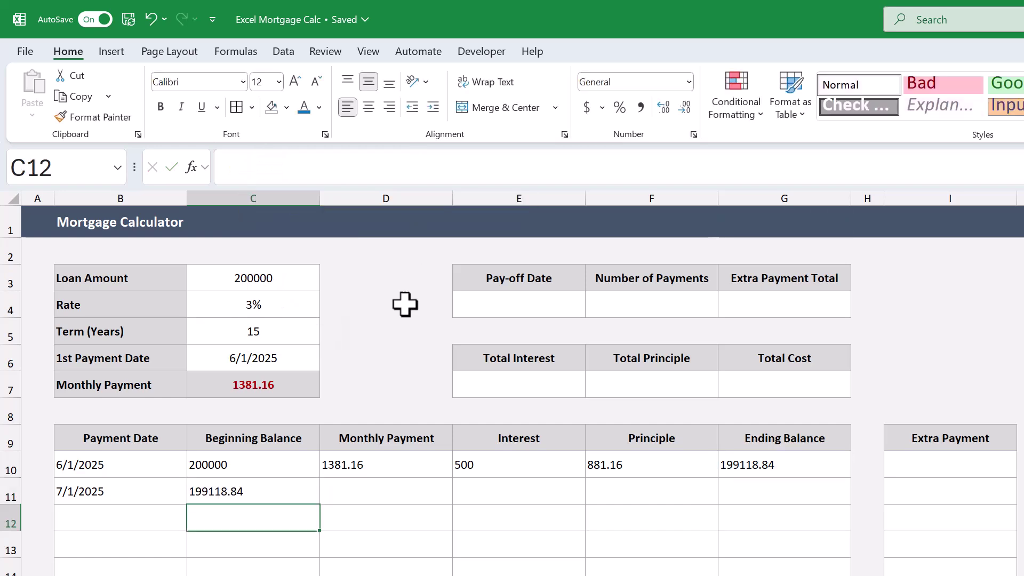
# - Enter the second row's Monthly Payment formula =MIN(C11+E11,$C$7) in D11 and review its references
pyautogui.click(381, 499)
pyautogui.click(397, 160)
pyautogui.write('=')
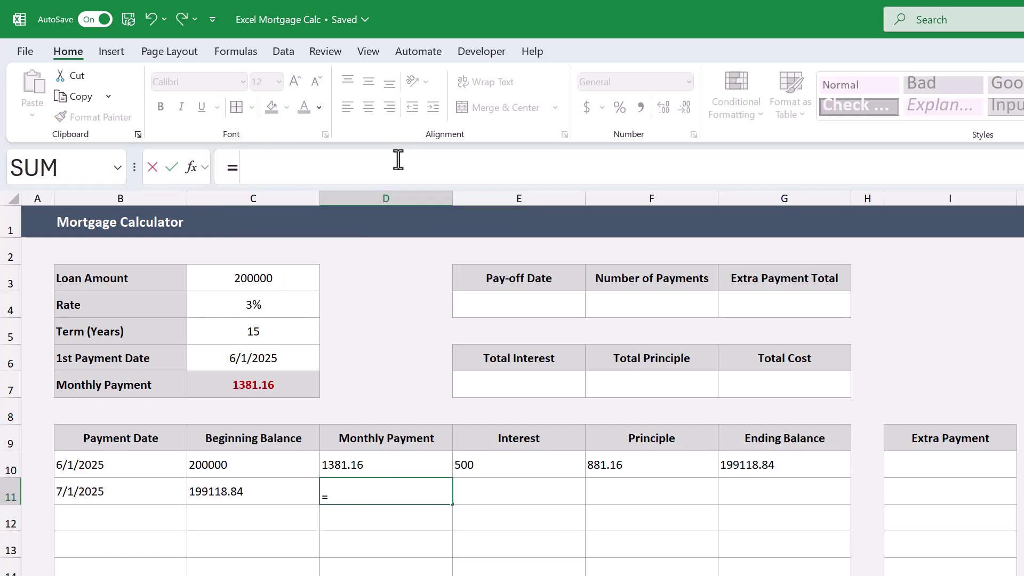
pyautogui.write('m')
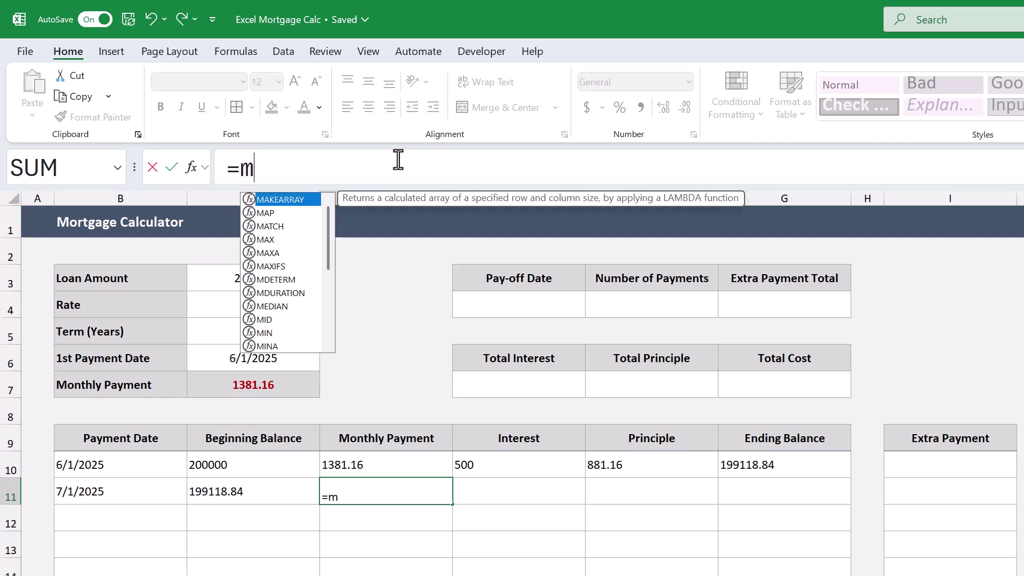
pyautogui.write('in(C')
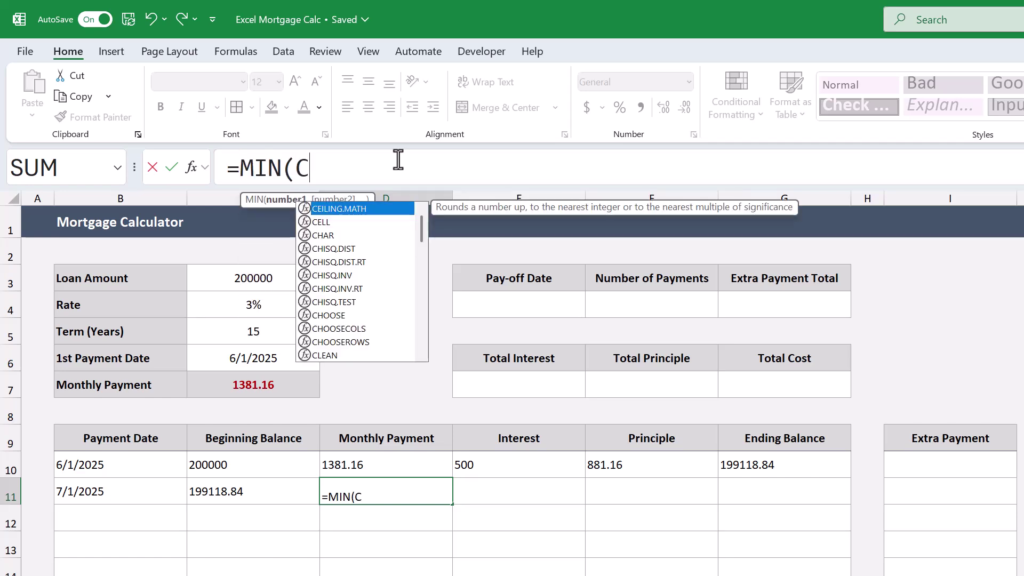
pyautogui.write('11+E')
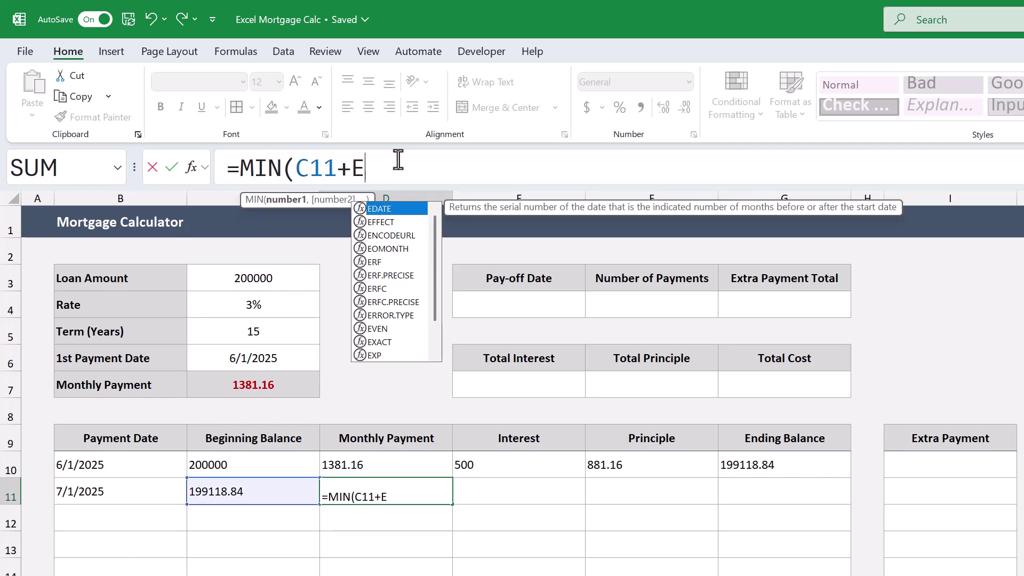
pyautogui.write('11,')
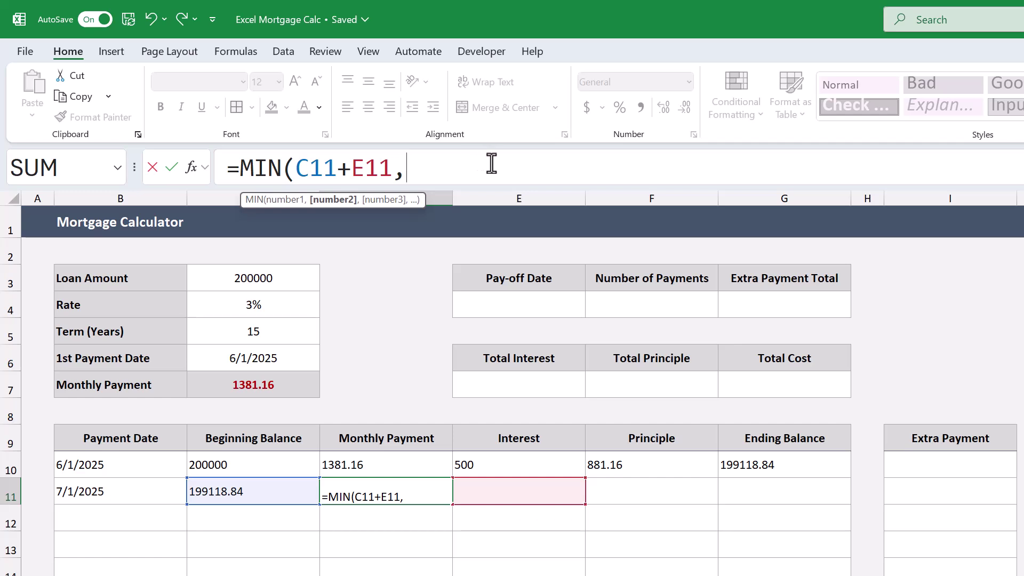
pyautogui.write('$C$7')
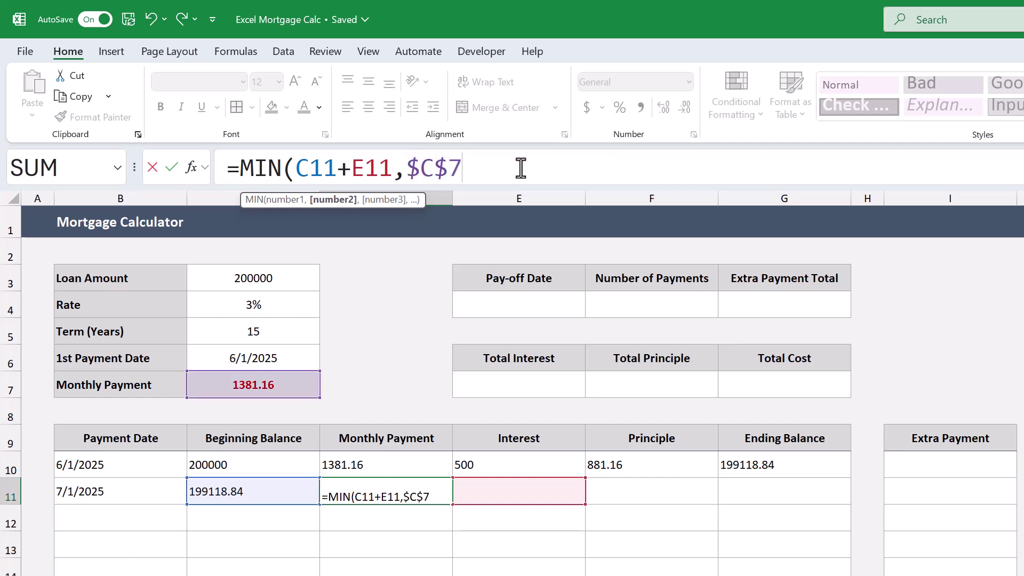
pyautogui.write(')')
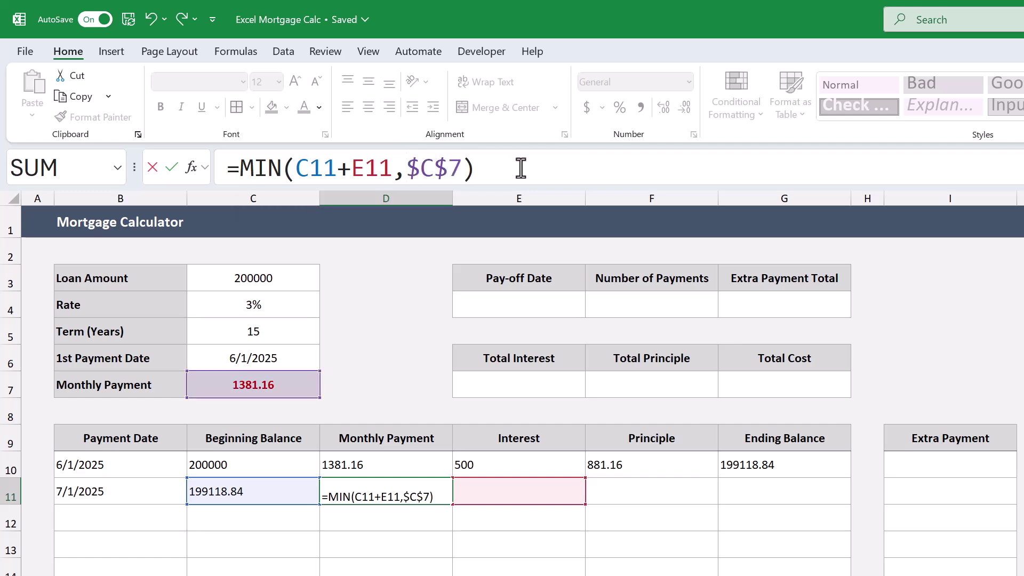
pyautogui.press('Return')
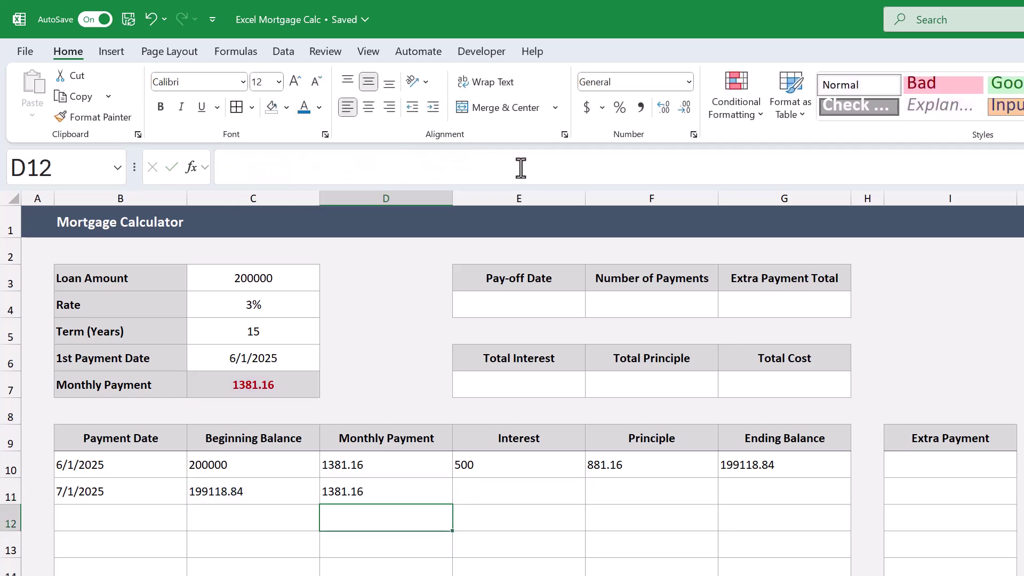
pyautogui.click(433, 485)
pyautogui.click(491, 176)
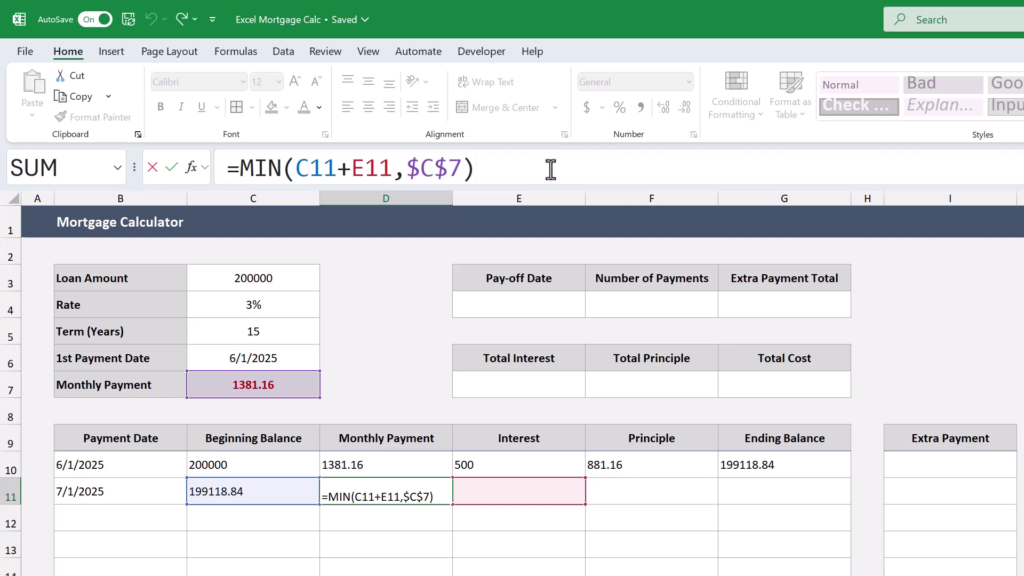
pyautogui.press('Return')
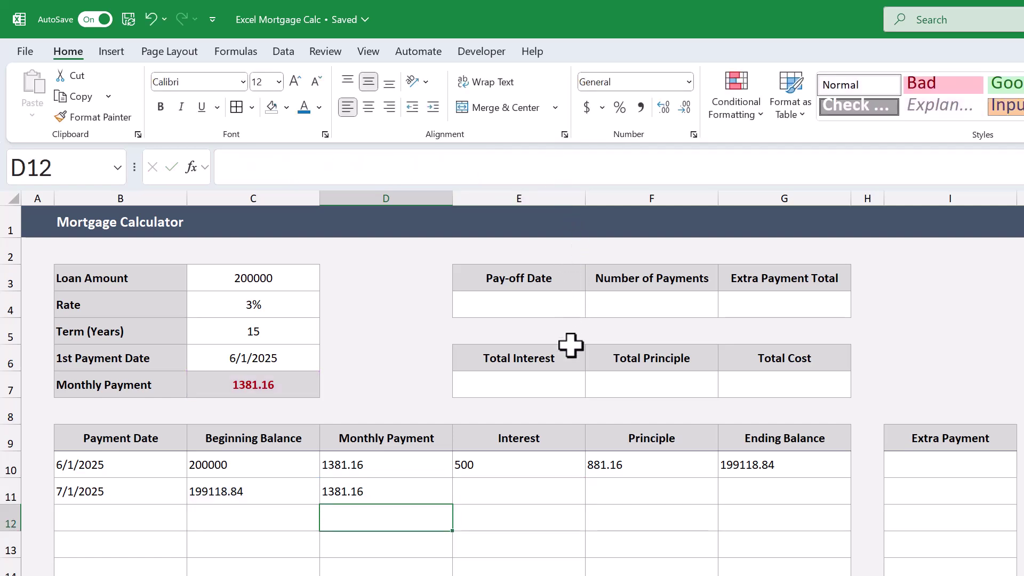
# - Fill the Interest, Principle and Ending Balance formulas from E10:G10 down into row 11 and check each copied formula
pyautogui.moveTo(537, 464); pyautogui.dragTo(851, 498)
pyautogui.click(805, 493)
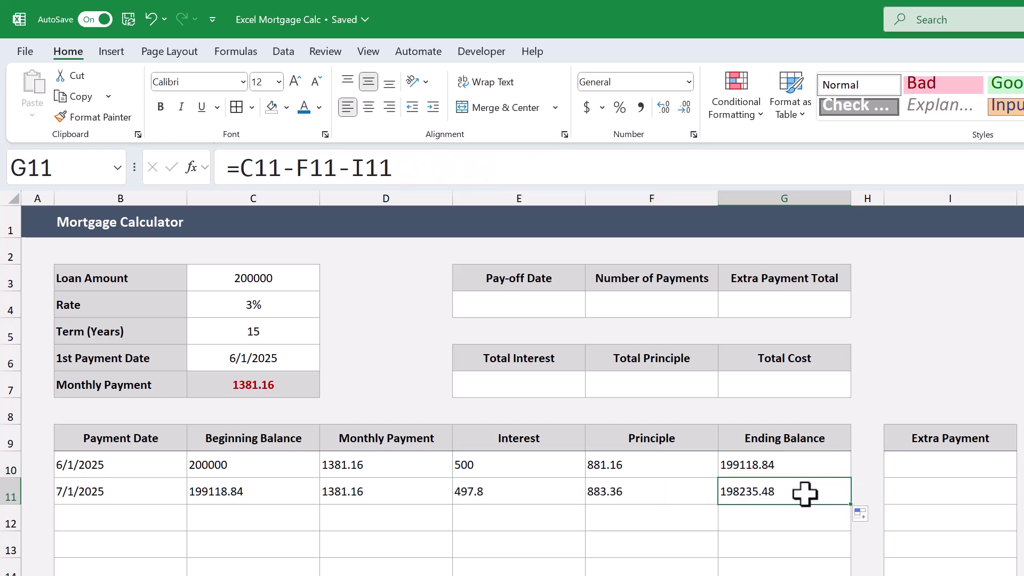
pyautogui.click(678, 487)
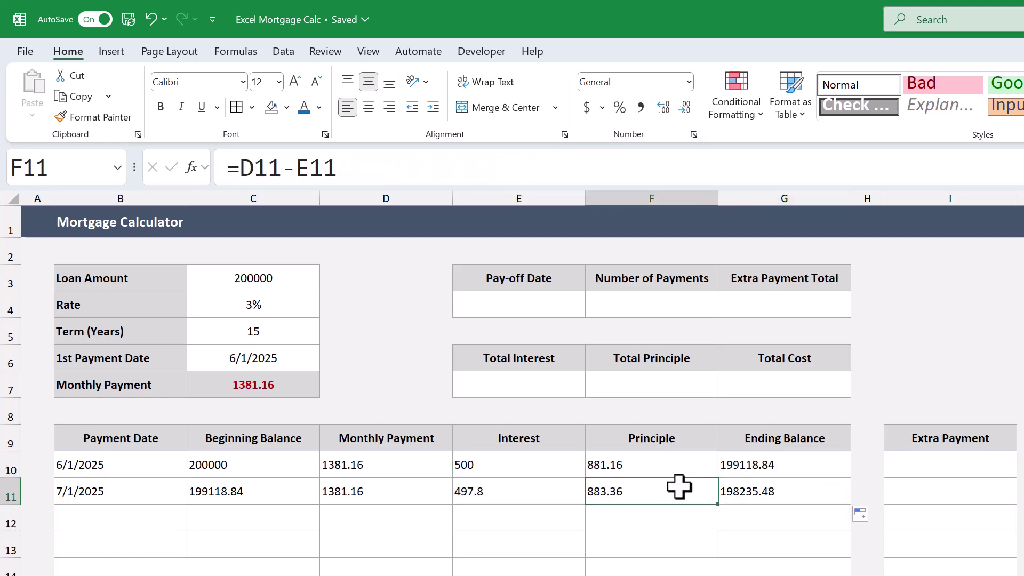
pyautogui.click(554, 488)
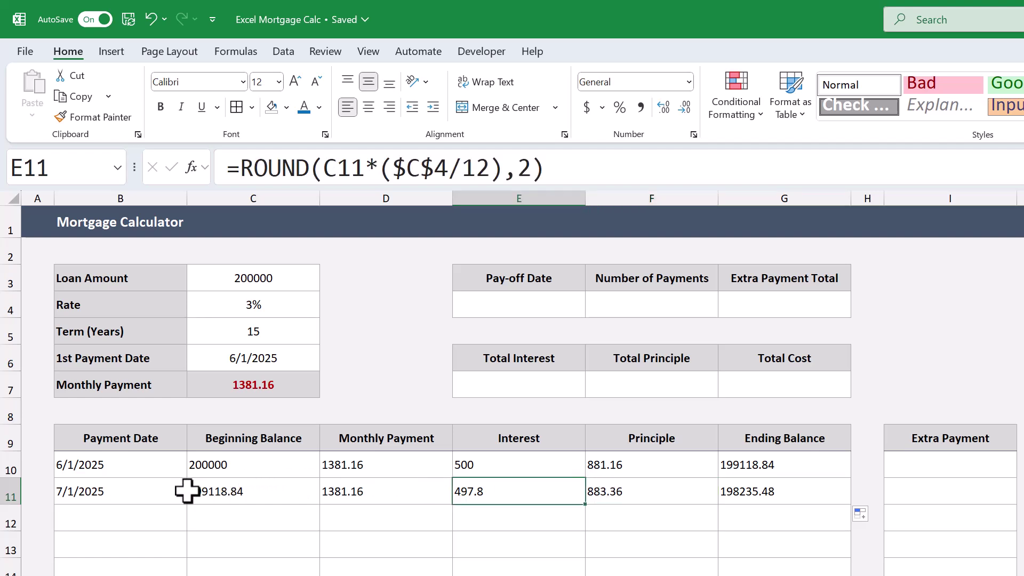
# - Fill the second schedule row's formulas down through row 610 across the range B11:G610
pyautogui.moveTo(176, 492); pyautogui.dragTo(752, 492)
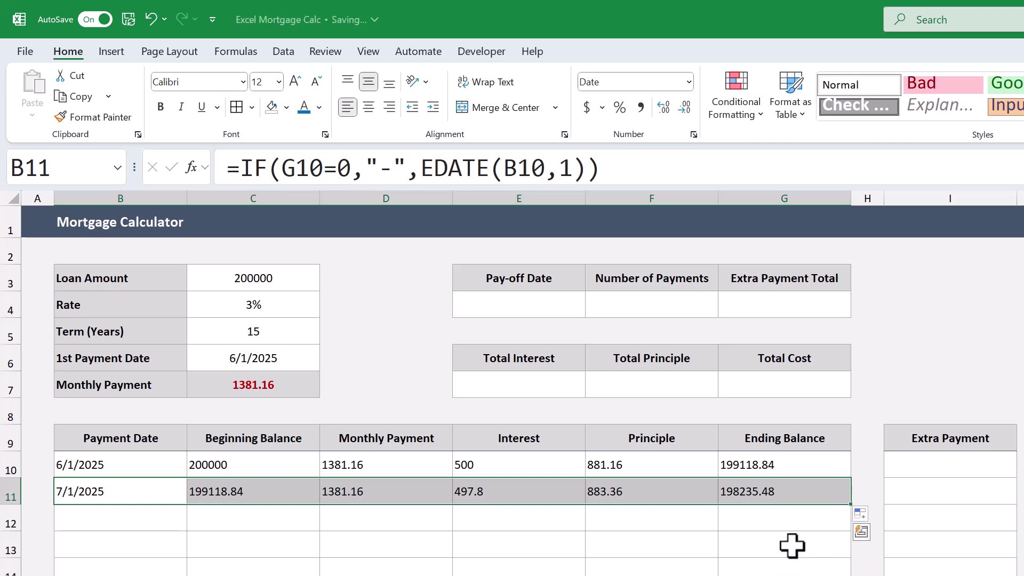
pyautogui.click(818, 491)
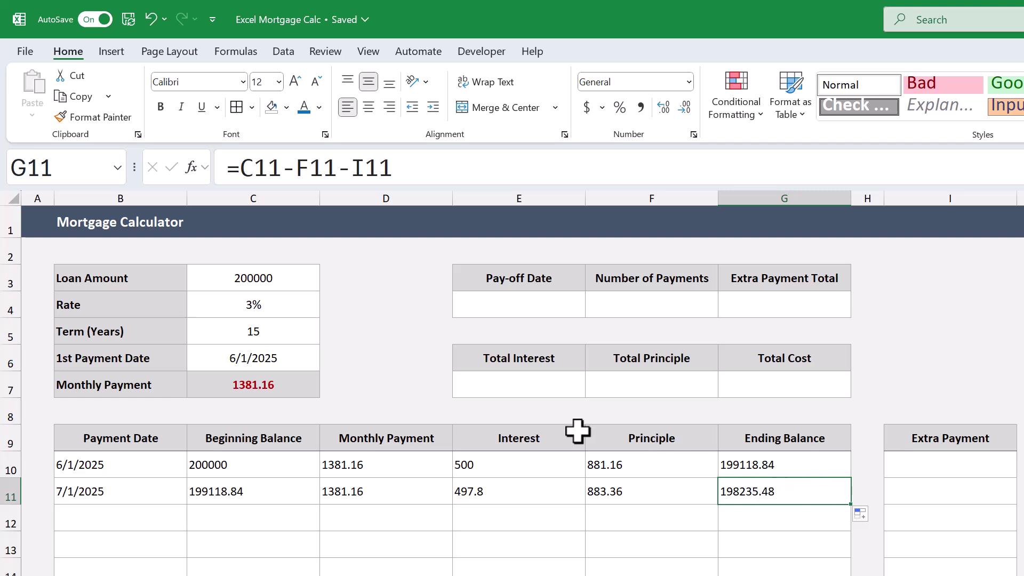
pyautogui.click(83, 180)
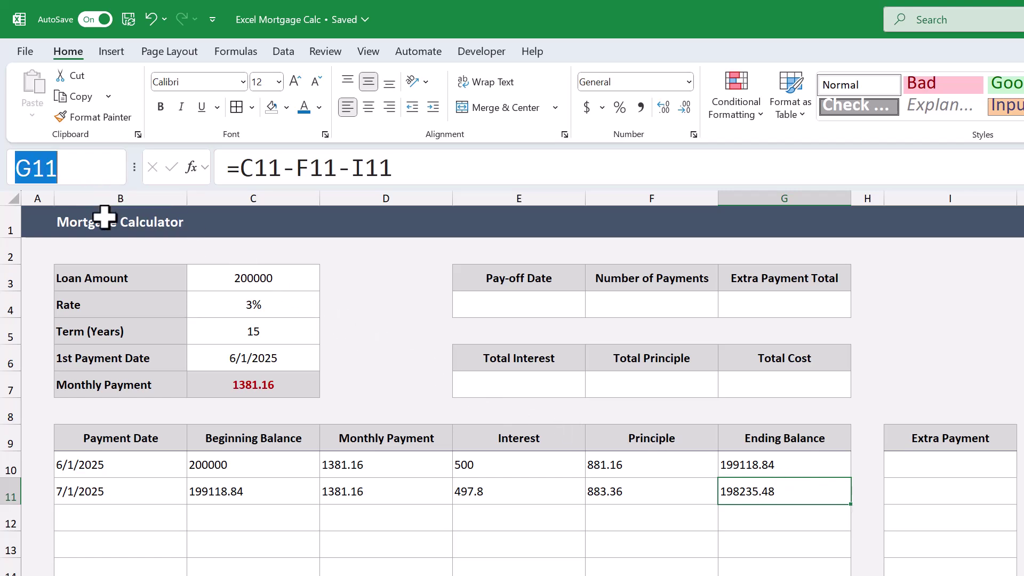
pyautogui.write('B')
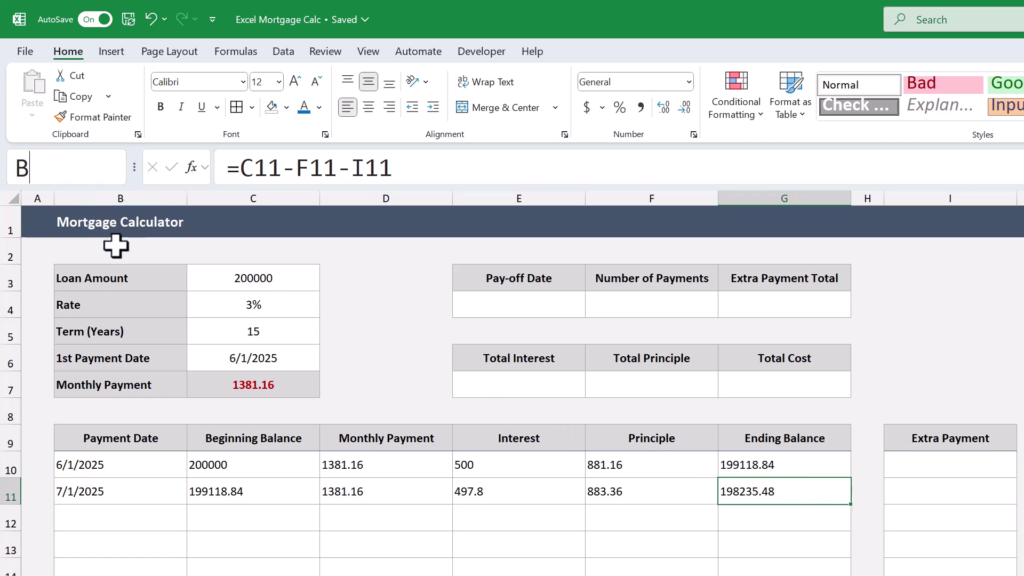
pyautogui.write('11:G610')
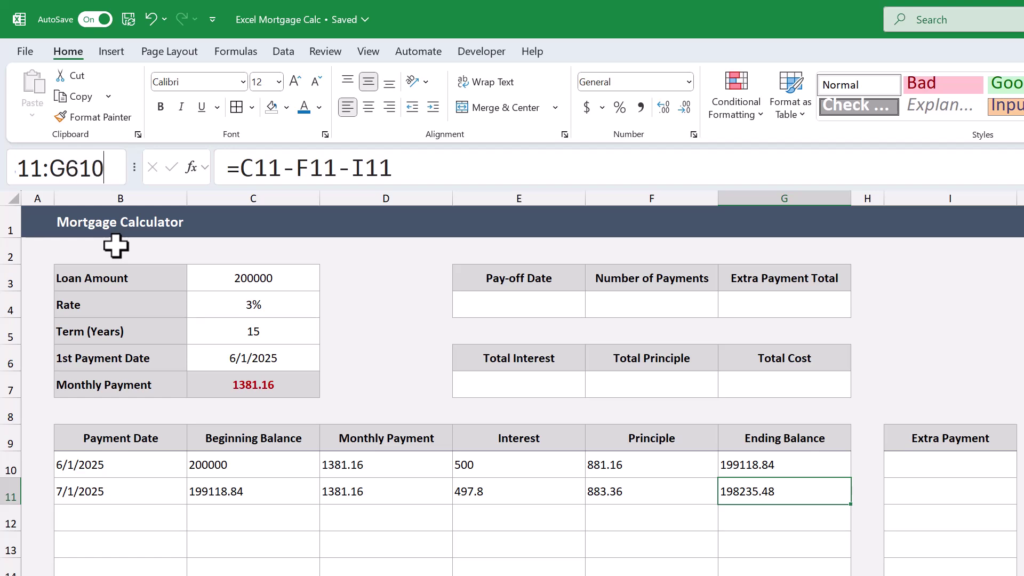
pyautogui.press('Return')
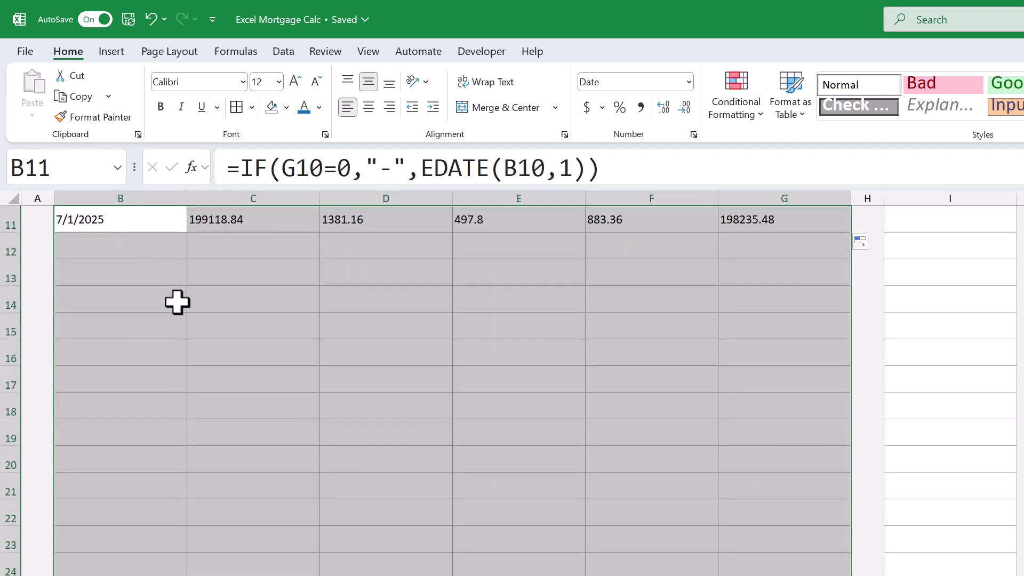
pyautogui.hotkey('ctrl', 'd')
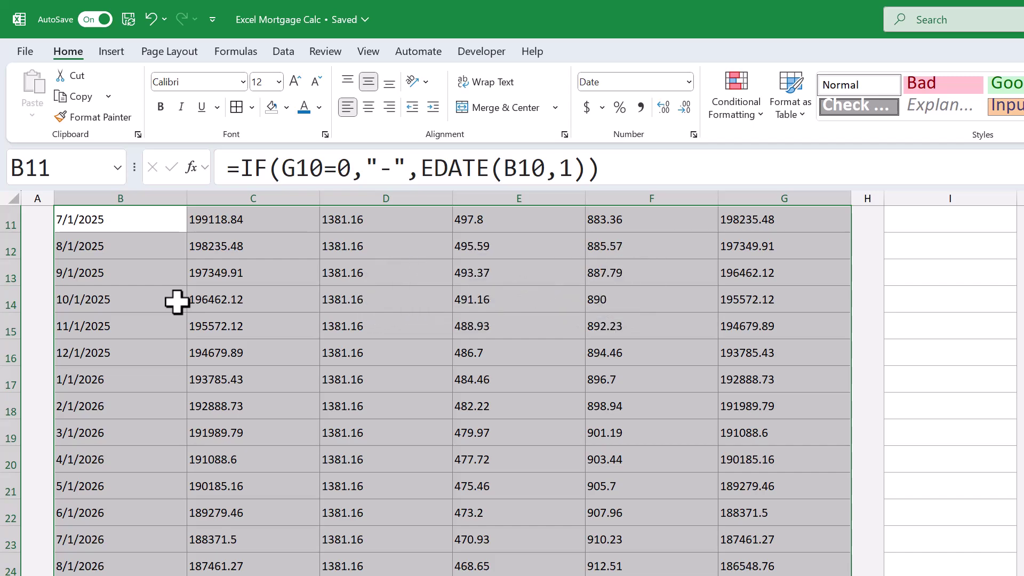
# - Enter the Pay-off Date formula =MAX(B10:B610) in E4 to return the latest payment date
pyautogui.scroll(3, 177, 302)
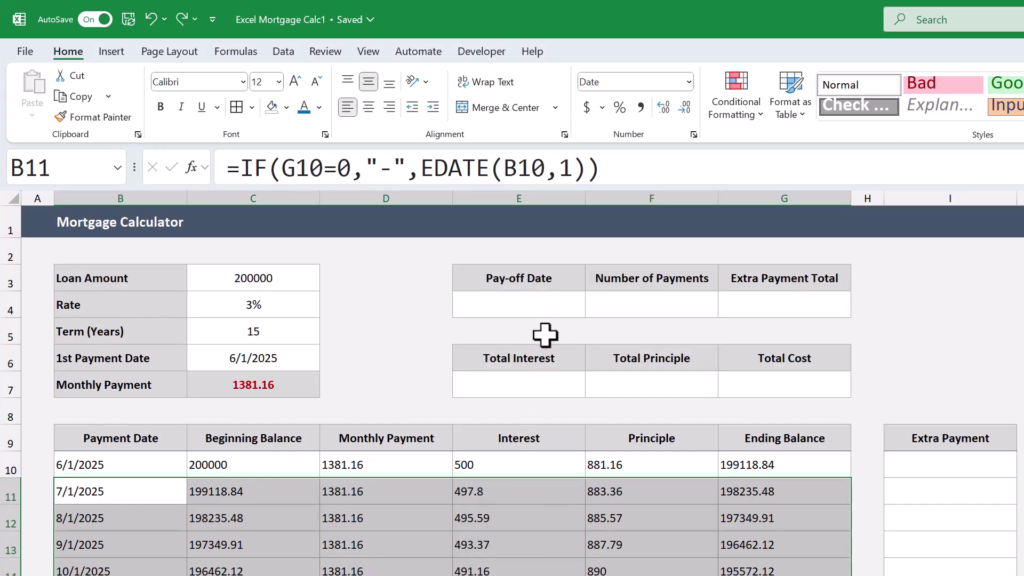
pyautogui.click(549, 304)
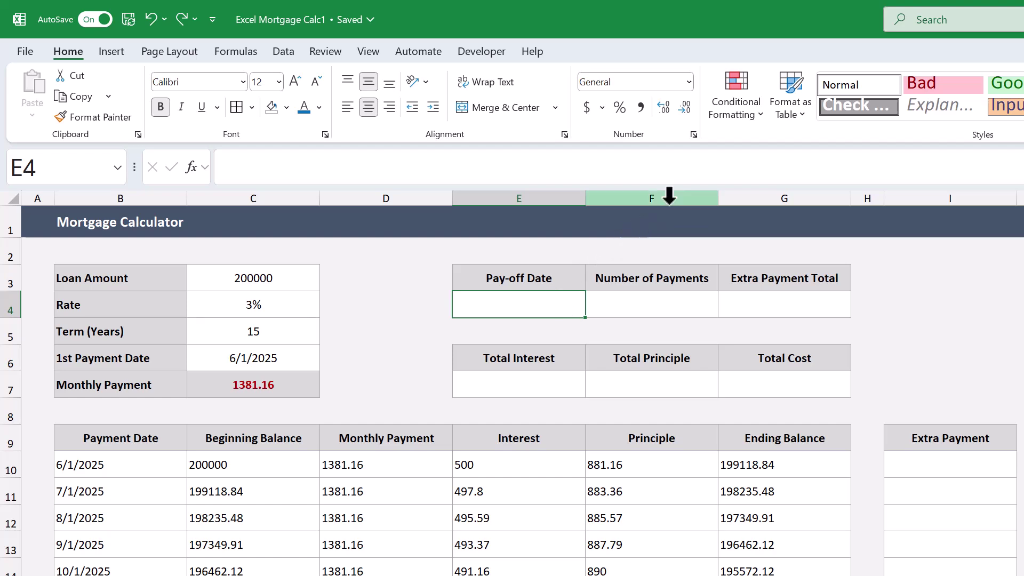
pyautogui.click(723, 170)
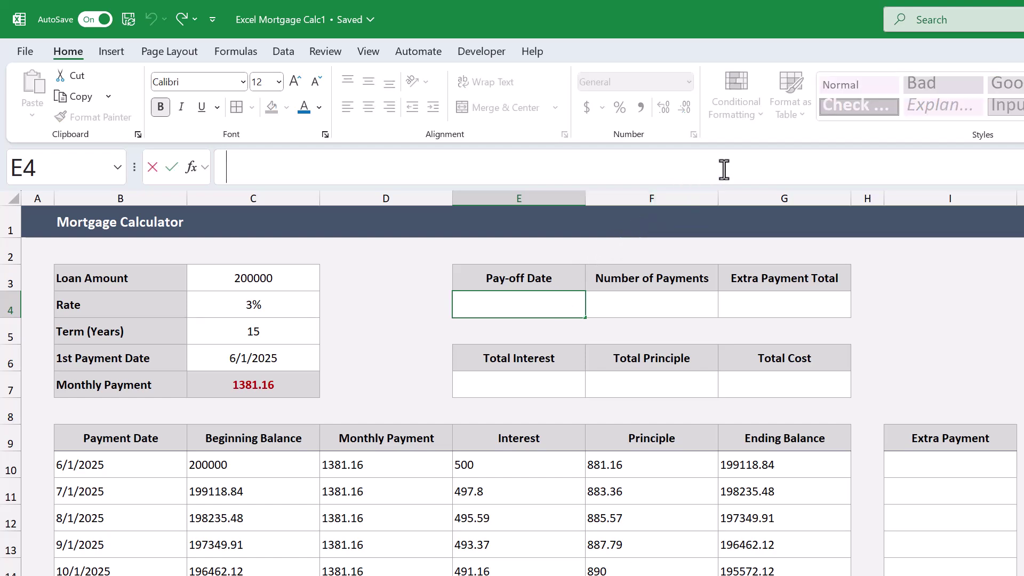
pyautogui.write('=max')
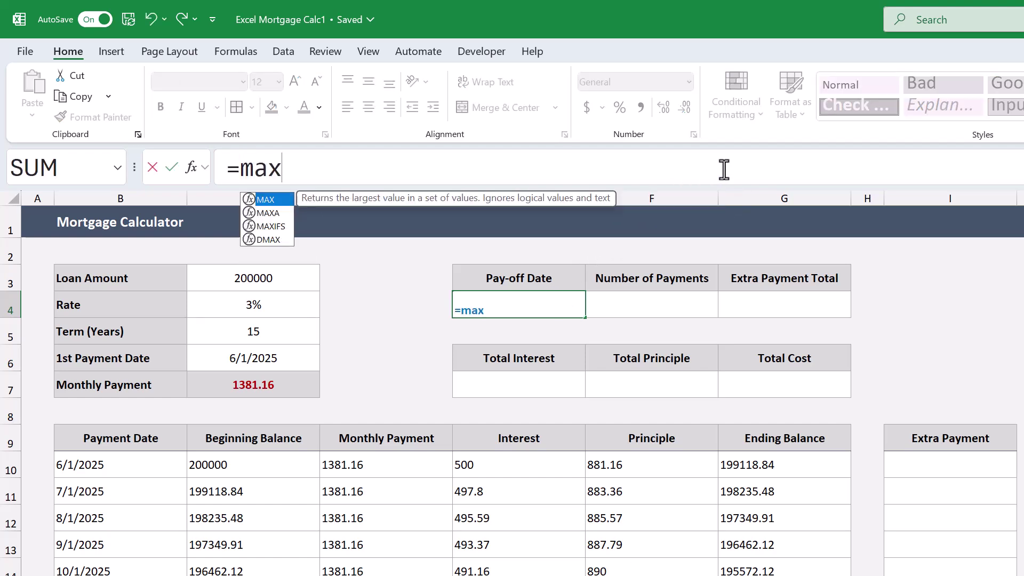
pyautogui.press('Tab')
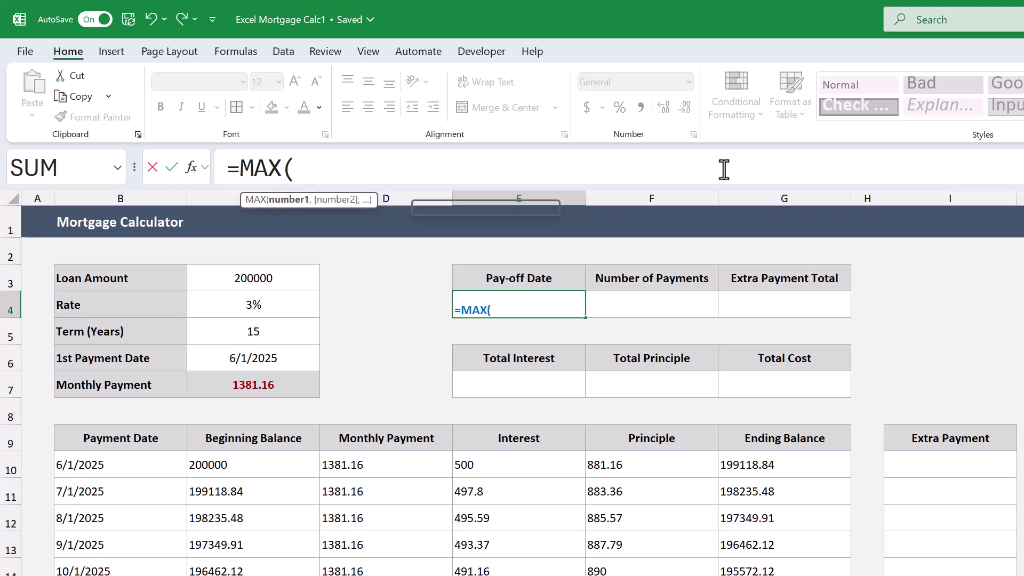
pyautogui.write('B10:B610')
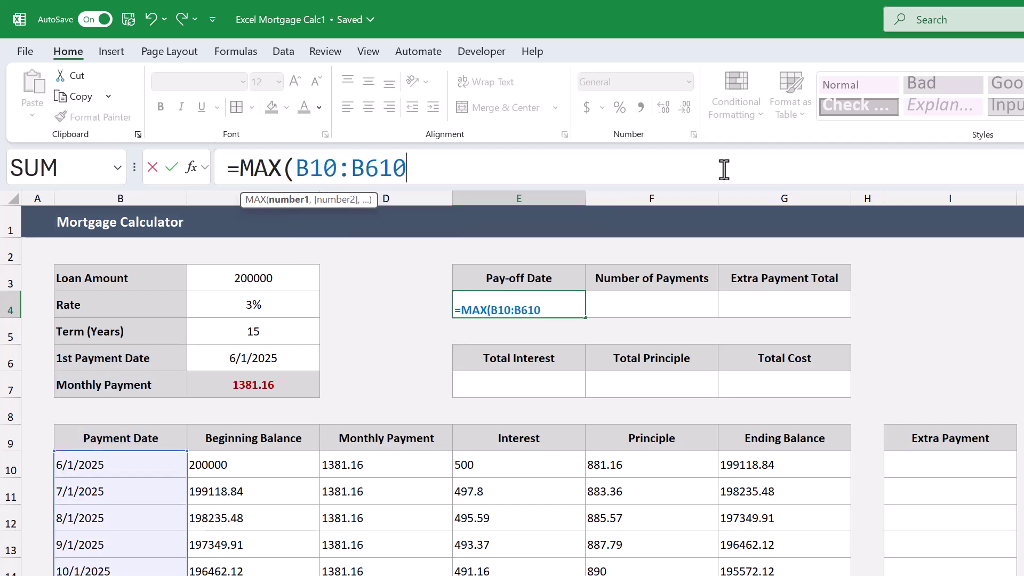
pyautogui.write(')')
pyautogui.press('Return')
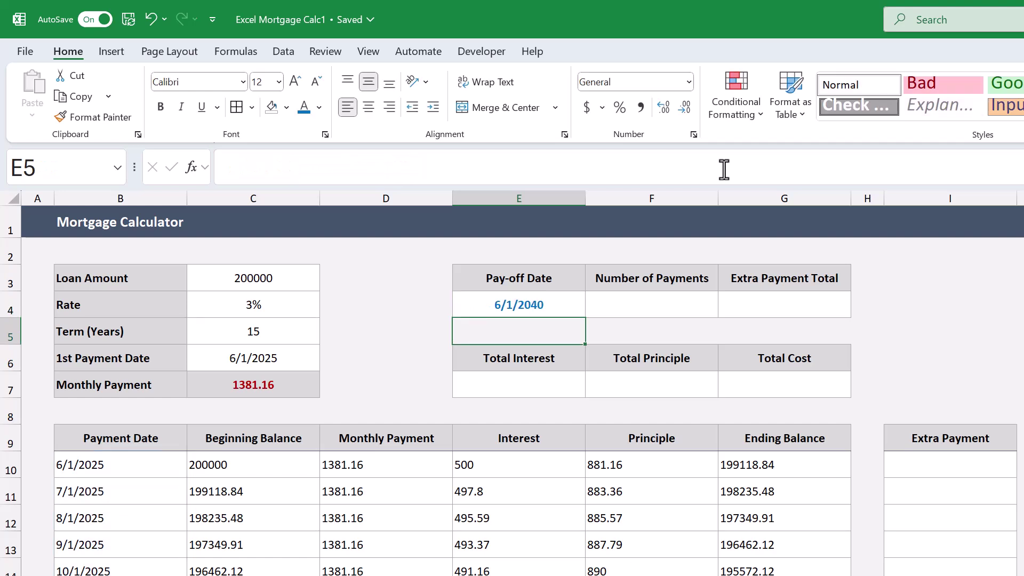
# - Format the Pay-off Date in E4 as a Short Date, keeping its formula
pyautogui.click(555, 309)
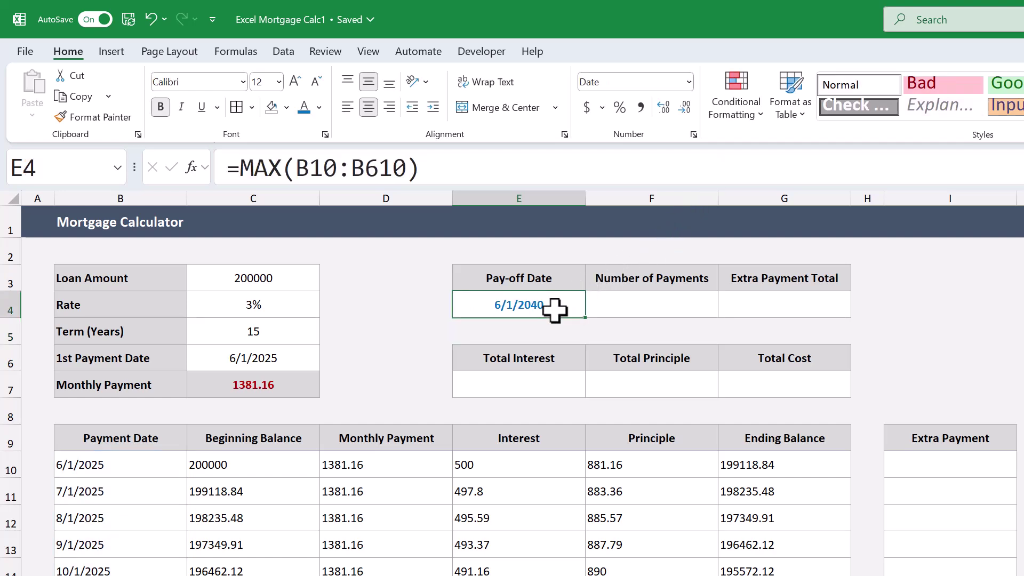
pyautogui.click(689, 82)
pyautogui.click(647, 272)
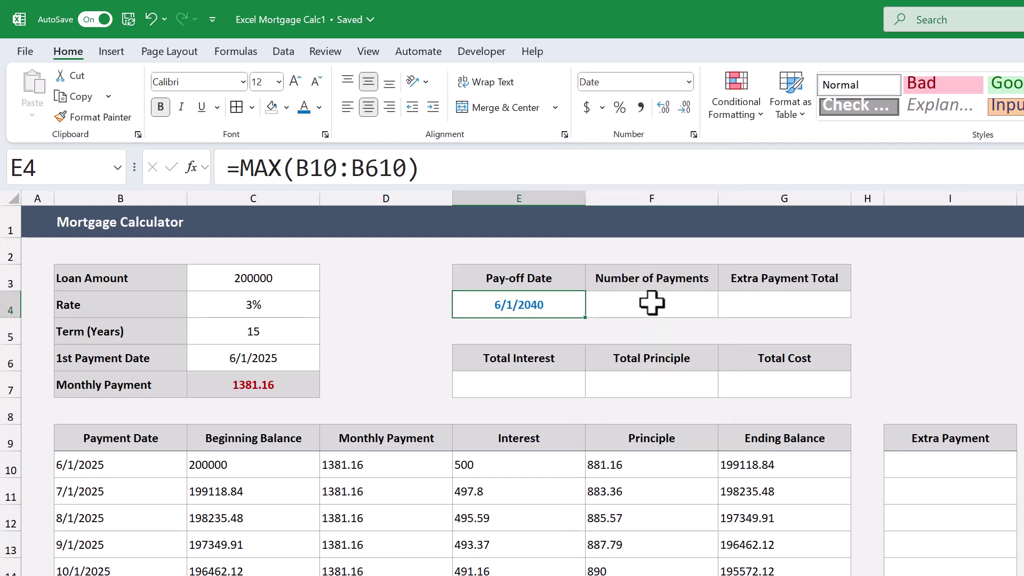
# - Enter the Number of Payments formula =COUNTIF(D10:D610,">0") in F4 to count the monthly payments above zero, and recheck it
pyautogui.click(652, 303)
pyautogui.click(700, 167)
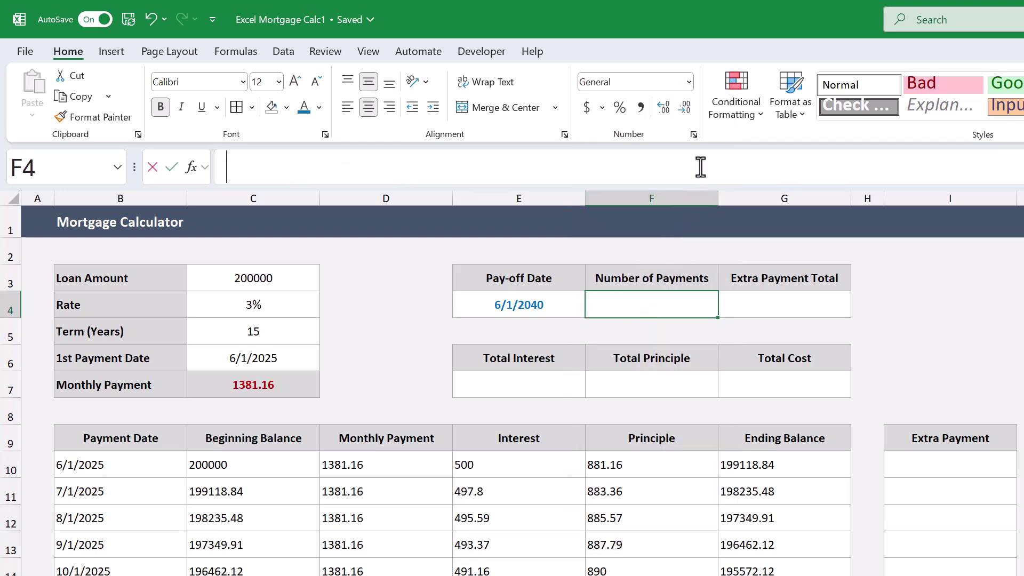
pyautogui.write('=countif')
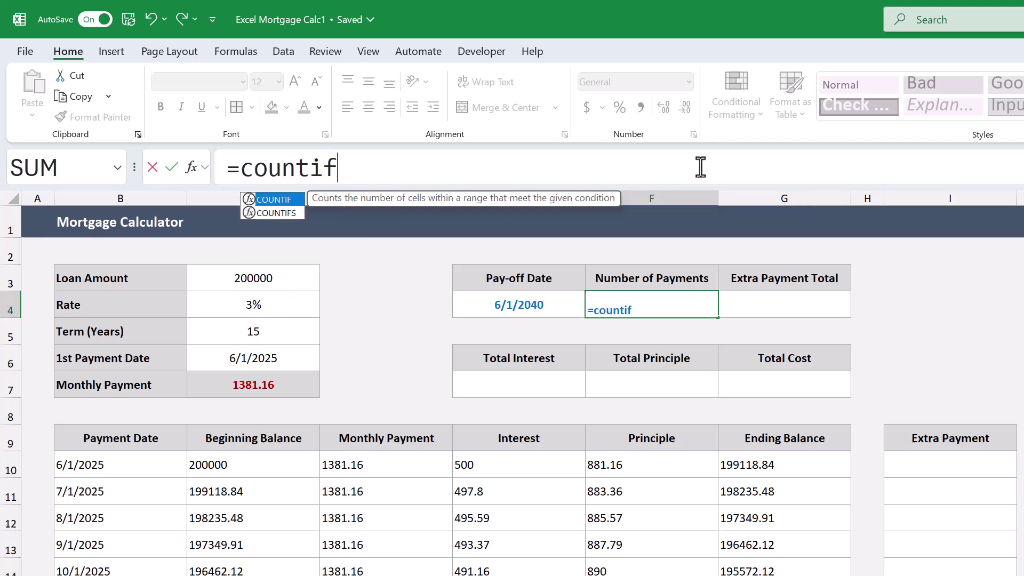
pyautogui.press('Tab')
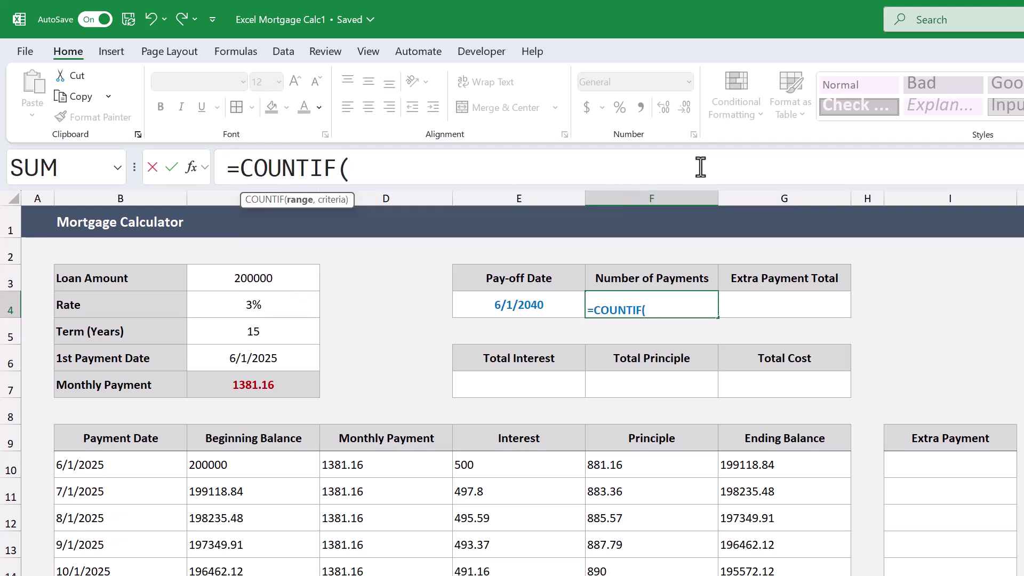
pyautogui.write('D10:D5')
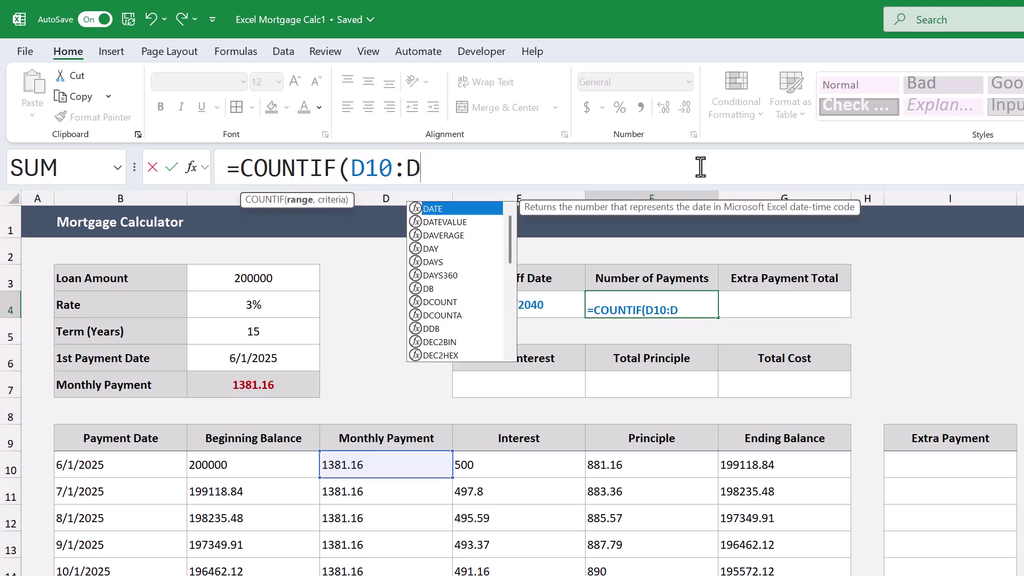
pyautogui.press('BackSpace')
pyautogui.write('610')
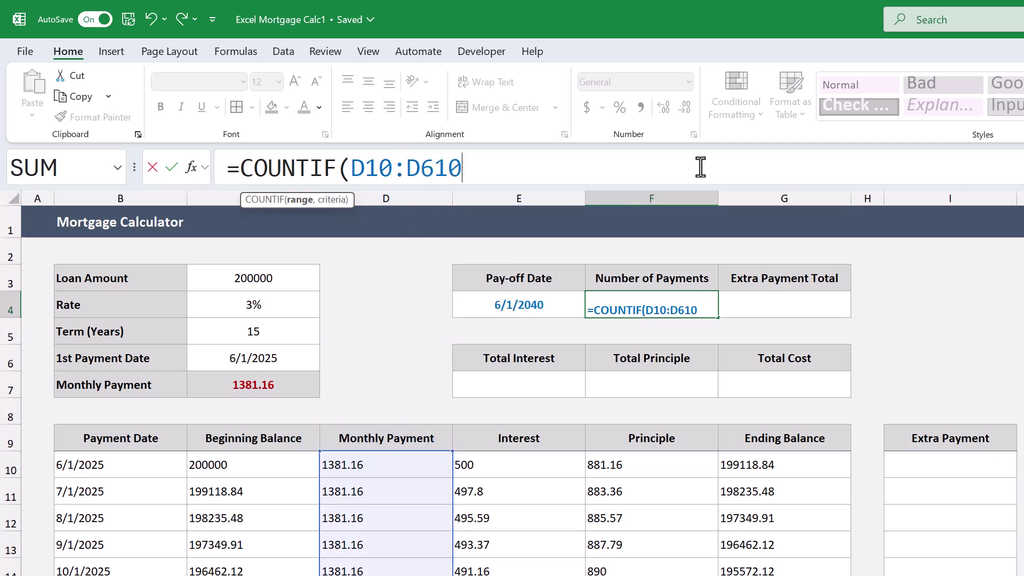
pyautogui.write(',">')
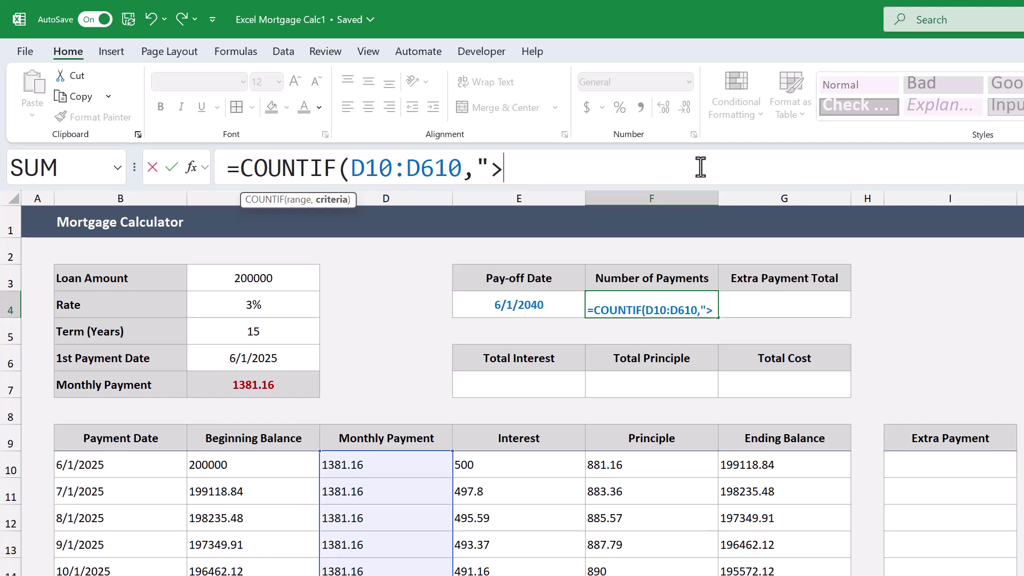
pyautogui.write('0"')
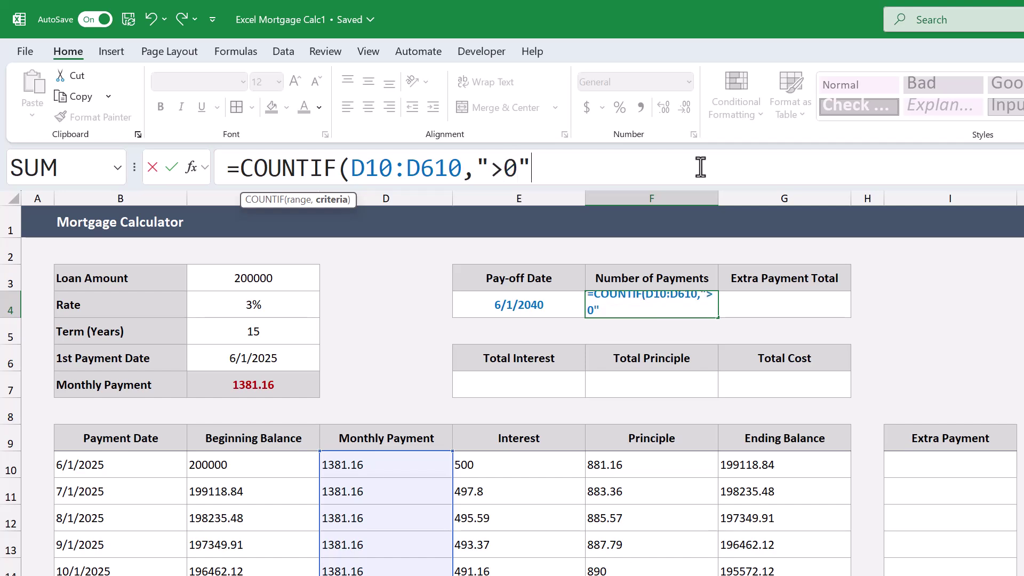
pyautogui.write(')')
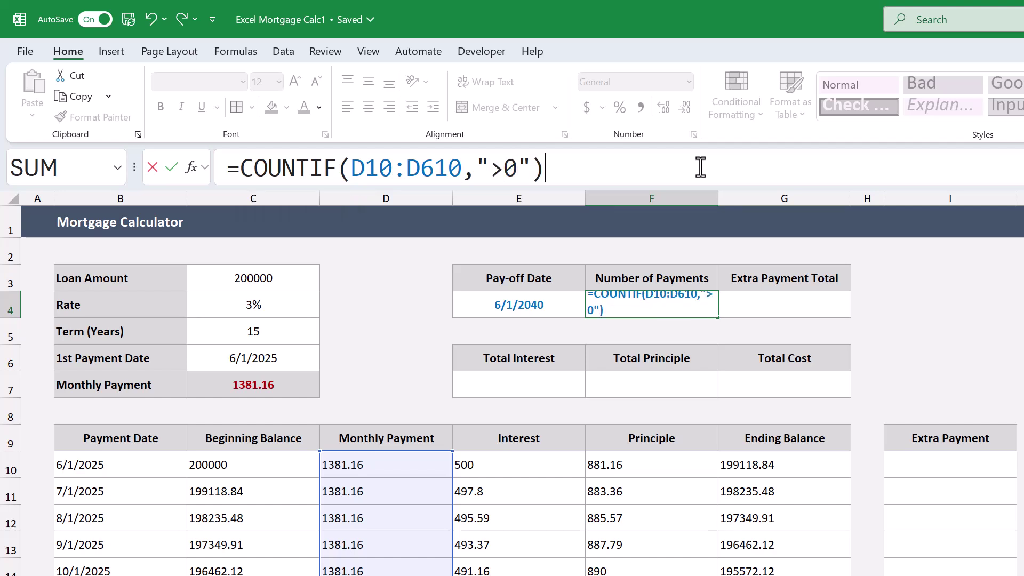
pyautogui.press('Return')
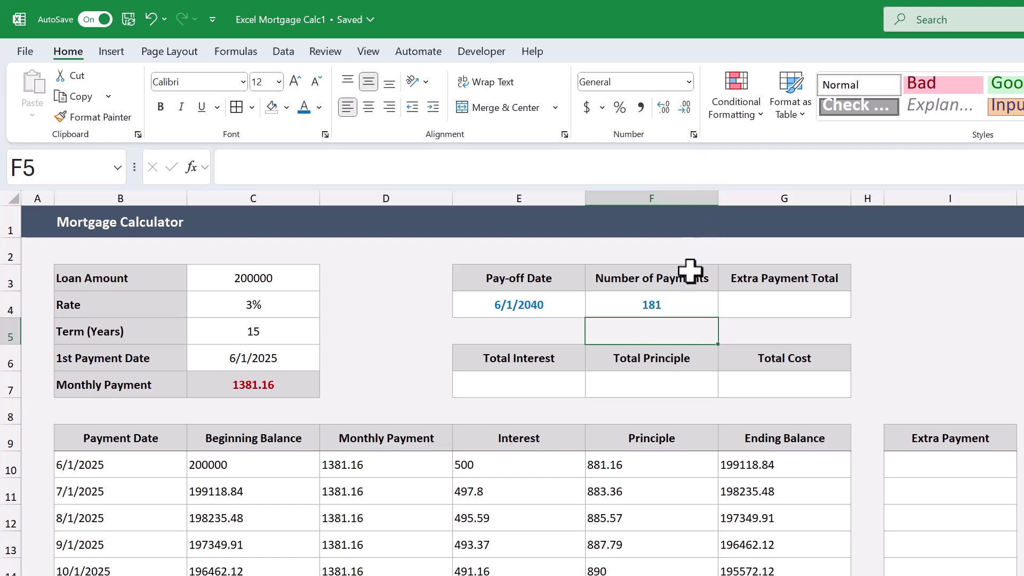
pyautogui.click(688, 302)
pyautogui.click(670, 170)
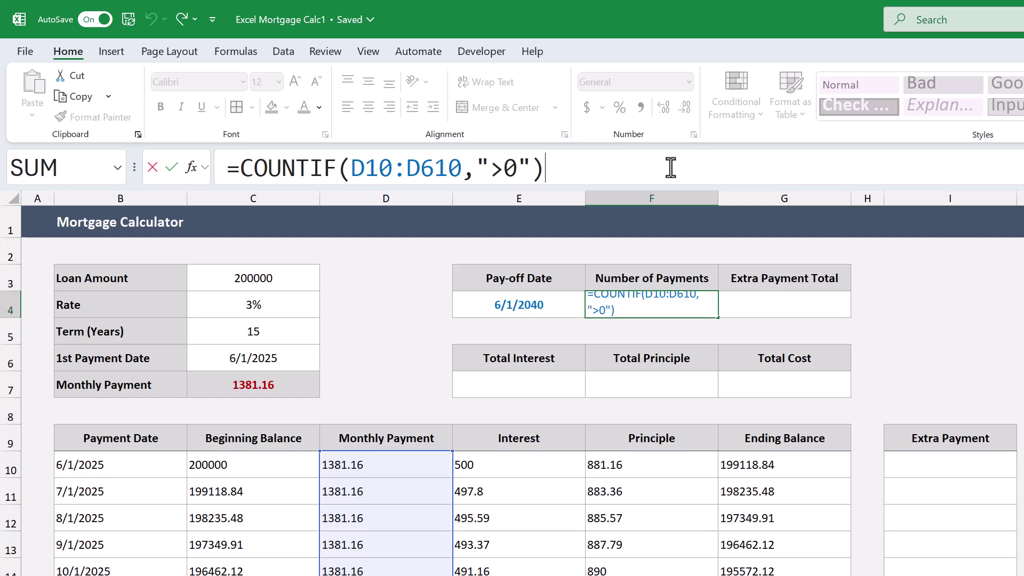
pyautogui.press('Return')
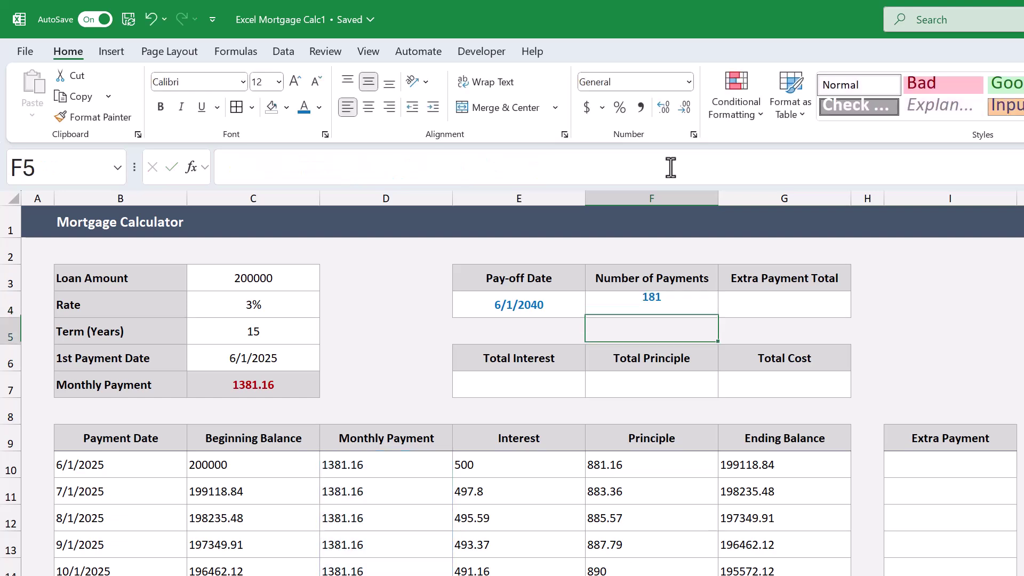
# - Enter the Extra Payment Total formula =SUM(I10:I610) in G4 to add up the Extra Payment column
pyautogui.click(769, 305)
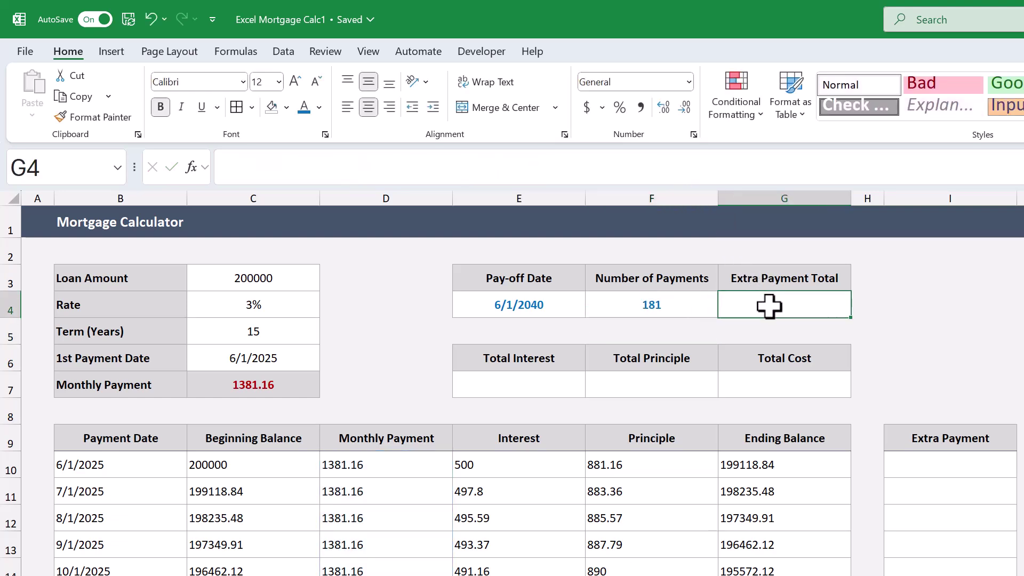
pyautogui.click(769, 164)
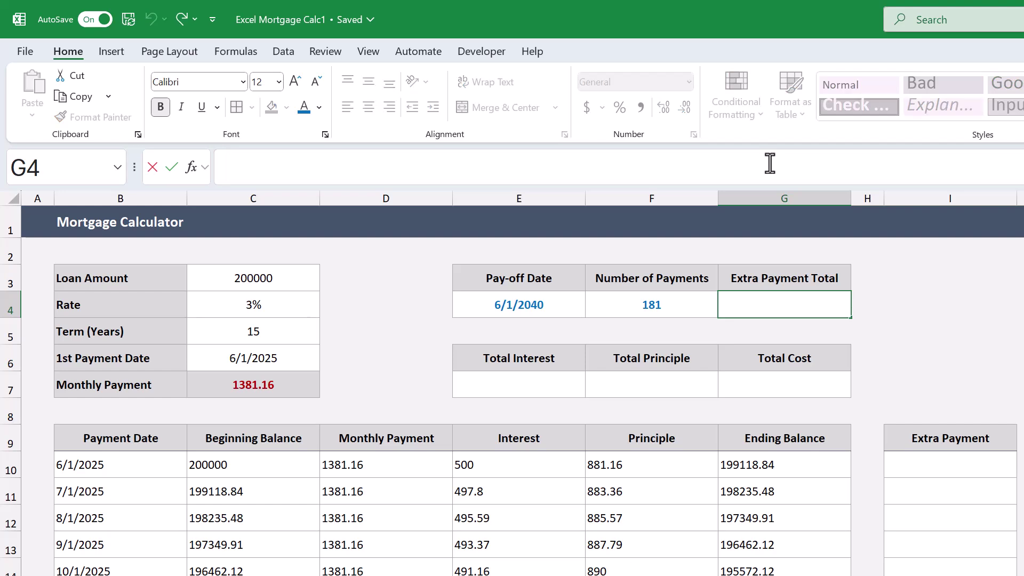
pyautogui.write('=')
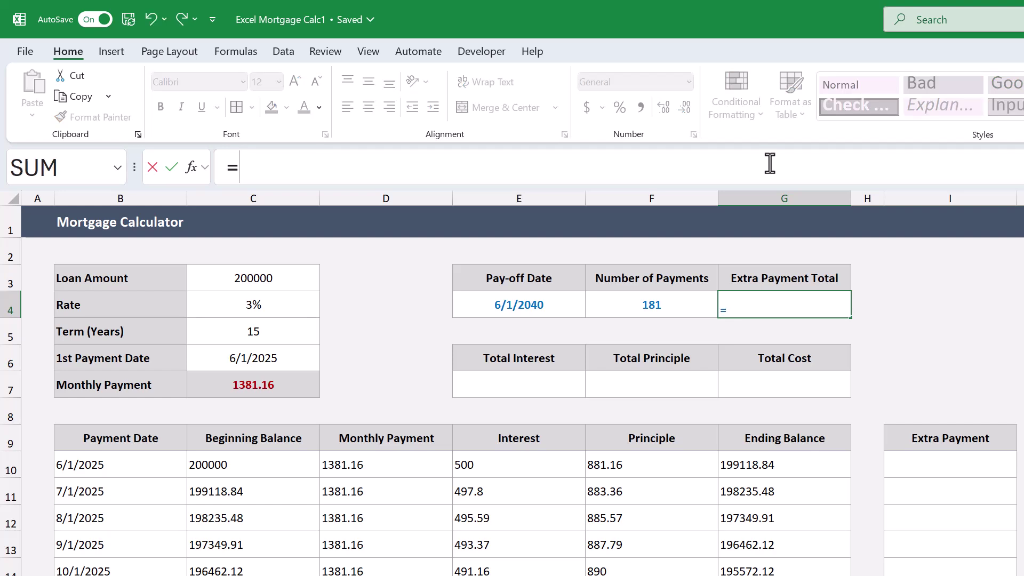
pyautogui.write('sum')
pyautogui.press('Tab')
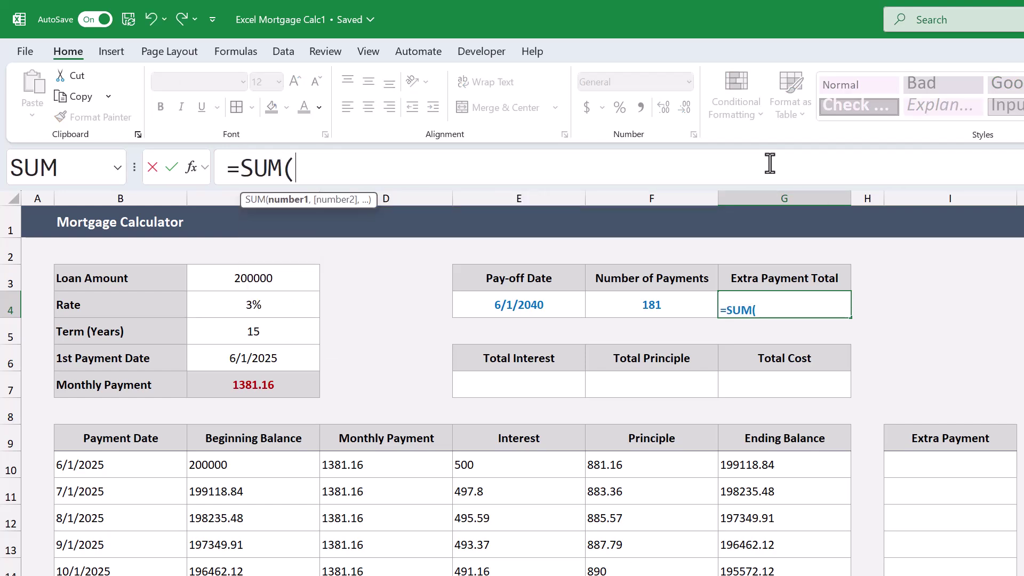
pyautogui.write('I10')
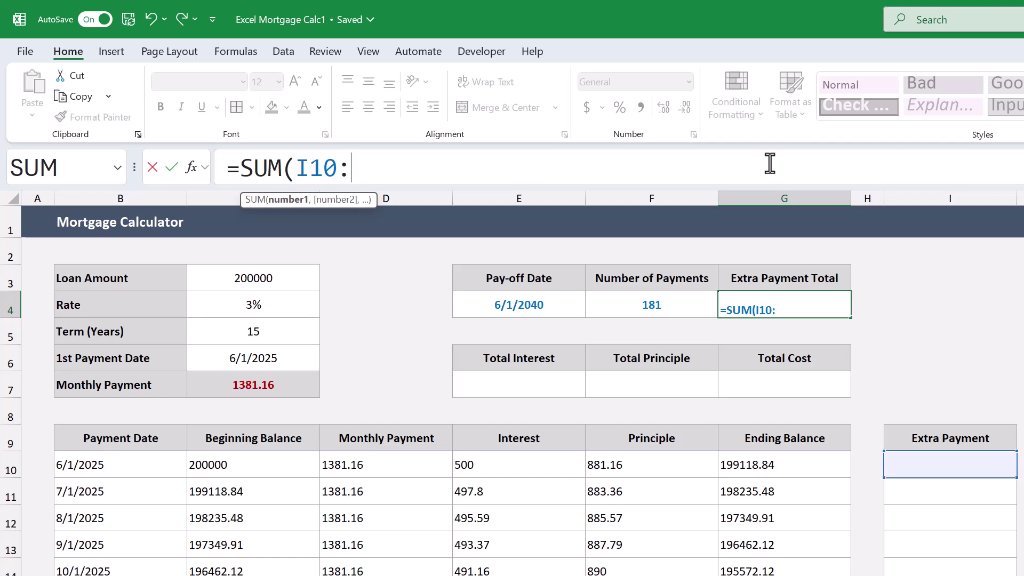
pyautogui.write(':I610')
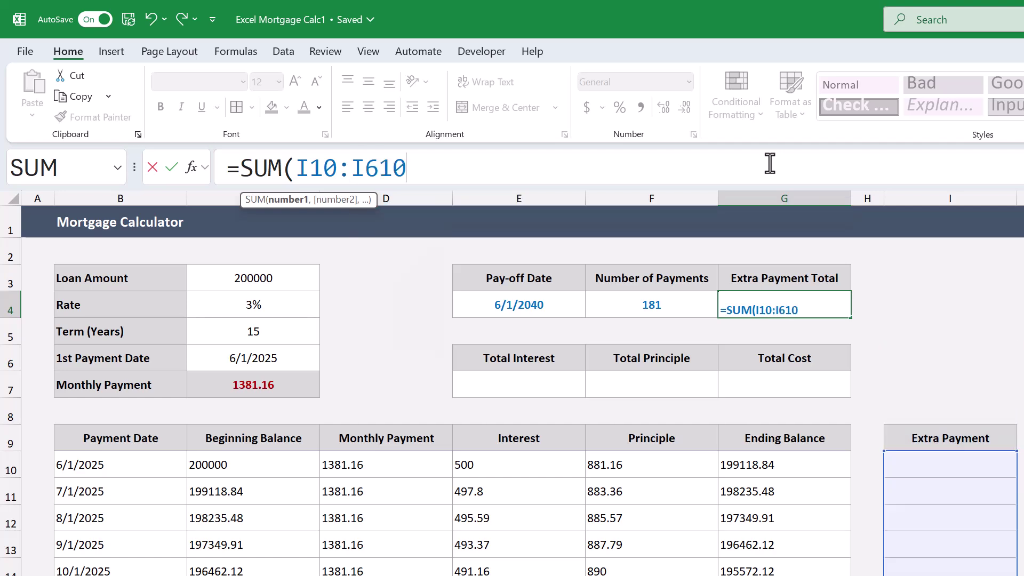
pyautogui.write(')')
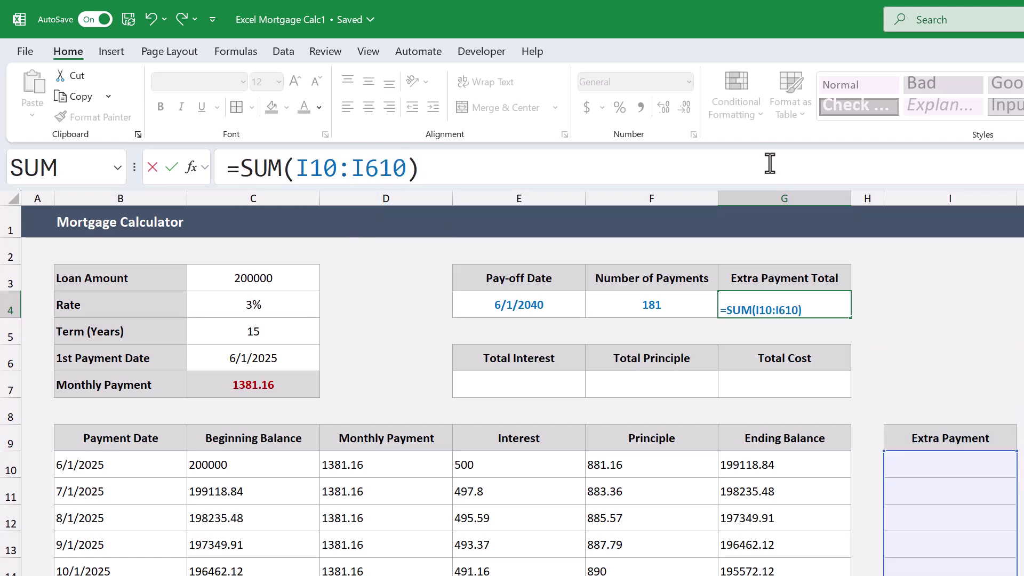
pyautogui.press('Return')
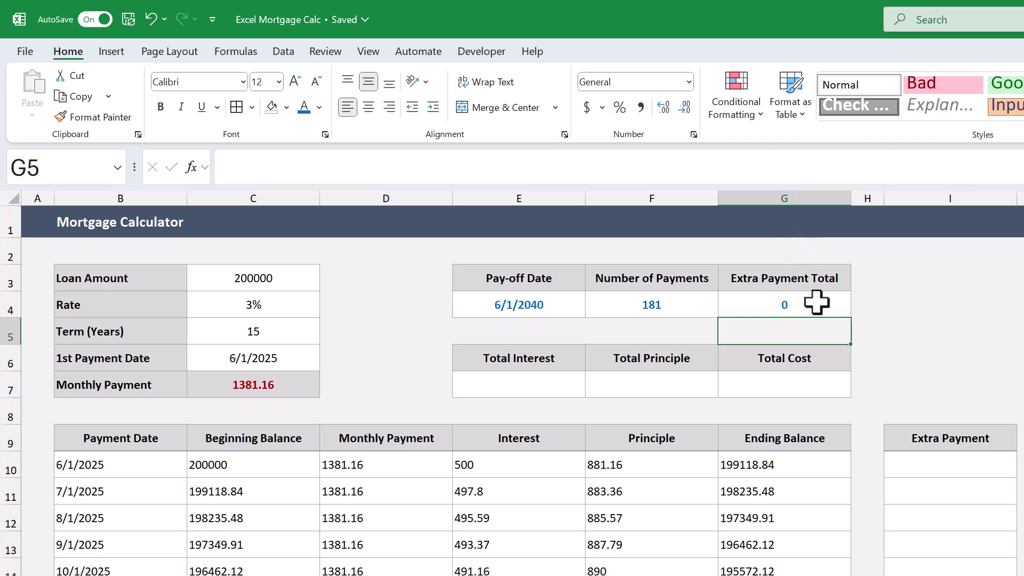
# - Enter the Total Interest formula =SUM(E10:E610) in E7 to add up the schedule's Interest column
pyautogui.click(534, 383)
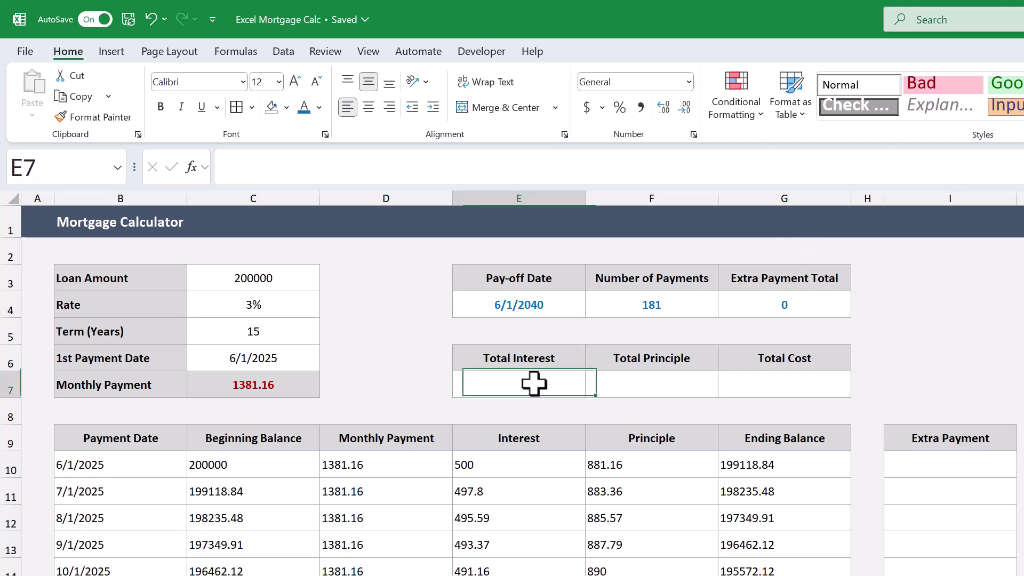
pyautogui.write('=')
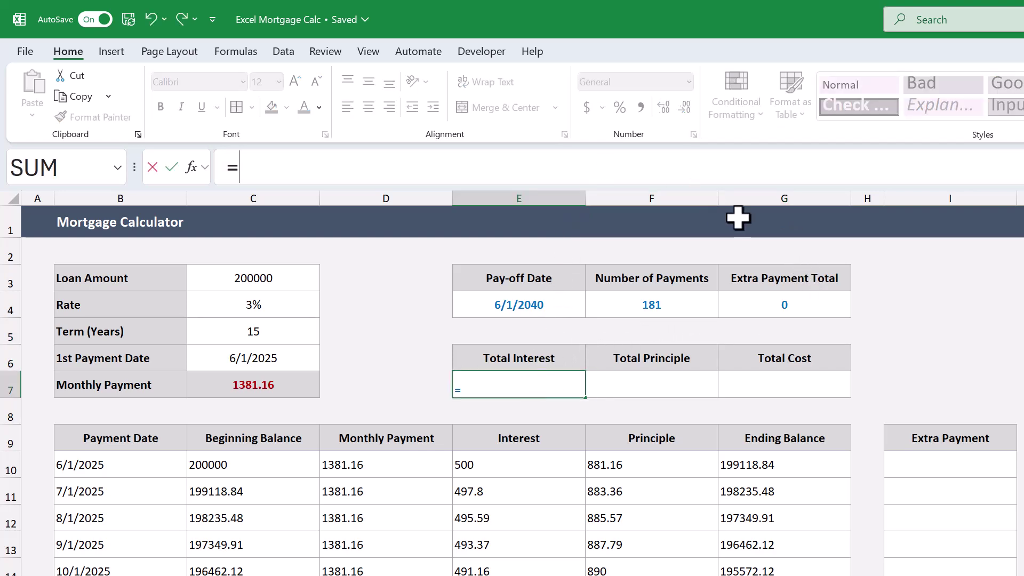
pyautogui.write('sum')
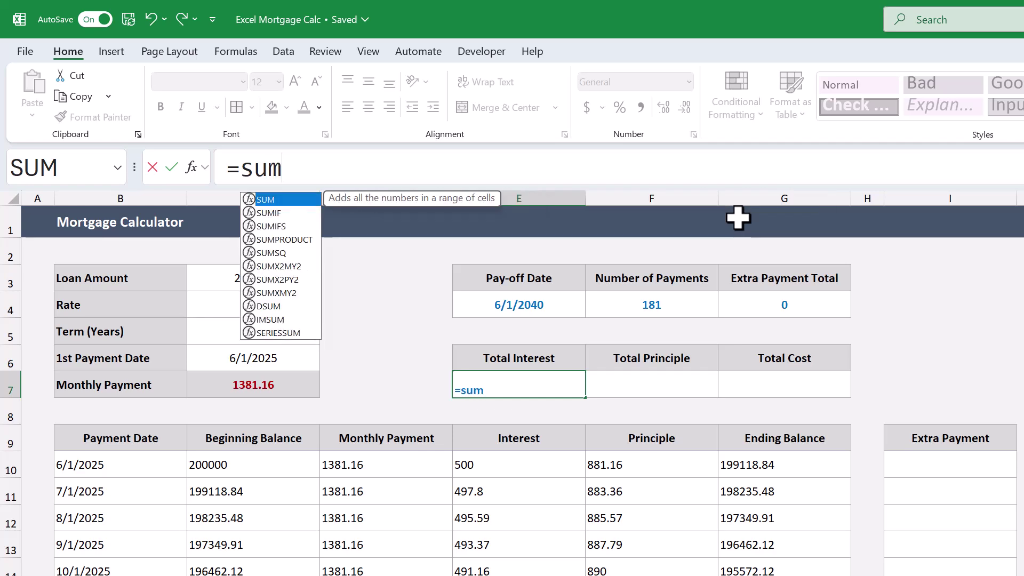
pyautogui.press('Tab')
pyautogui.write('E10')
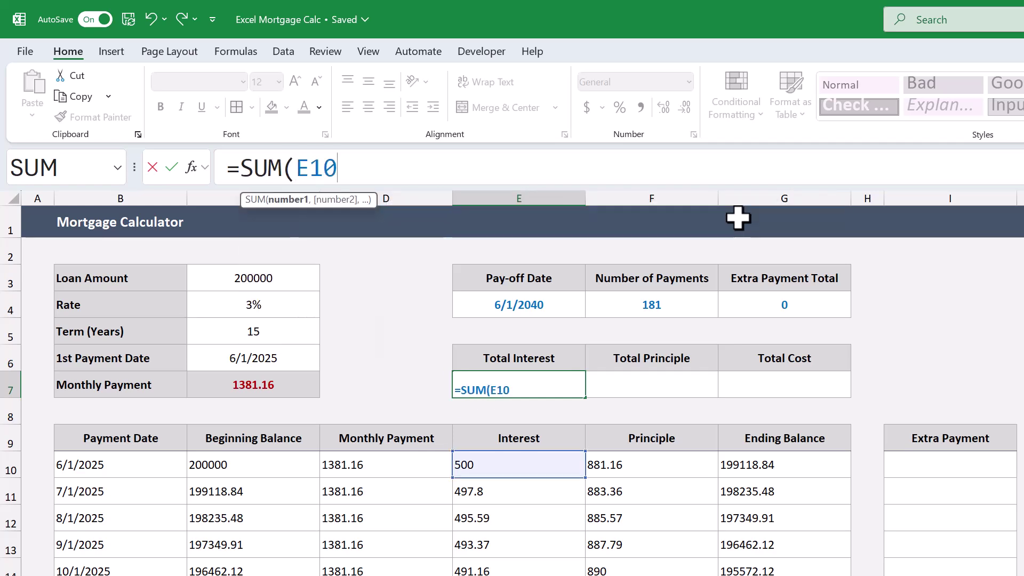
pyautogui.write(':E61')
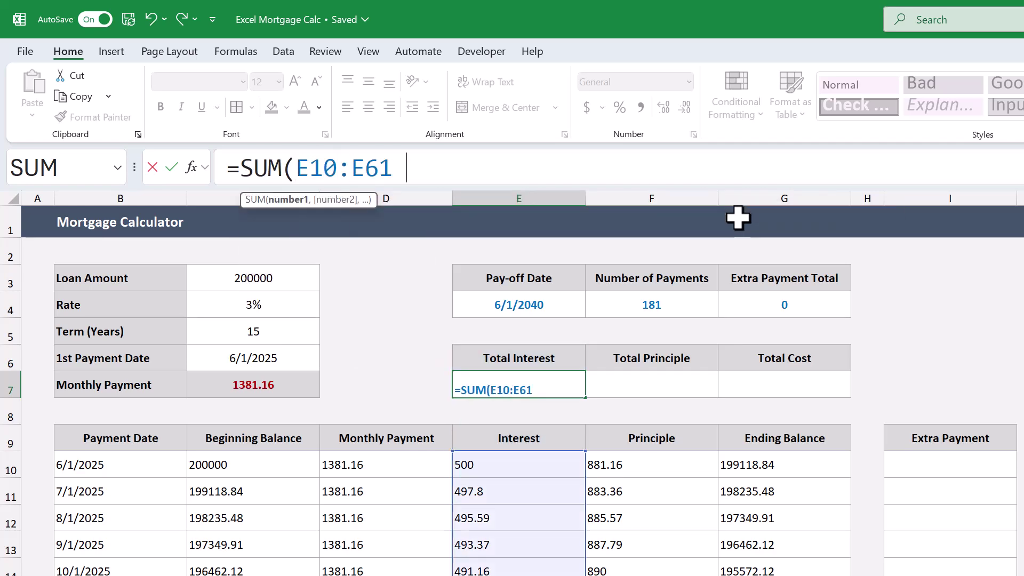
pyautogui.write('0)')
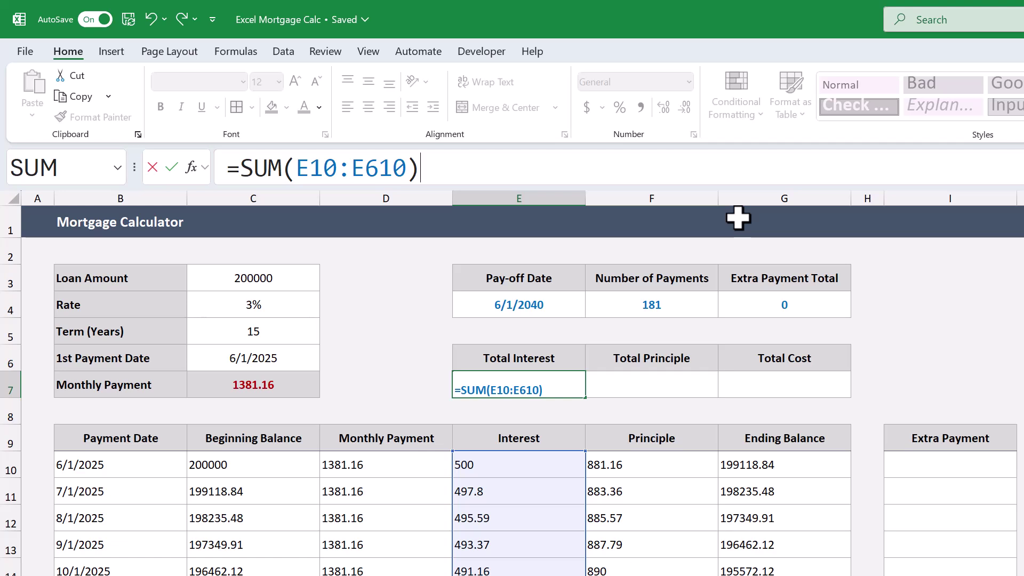
pyautogui.press('Return')
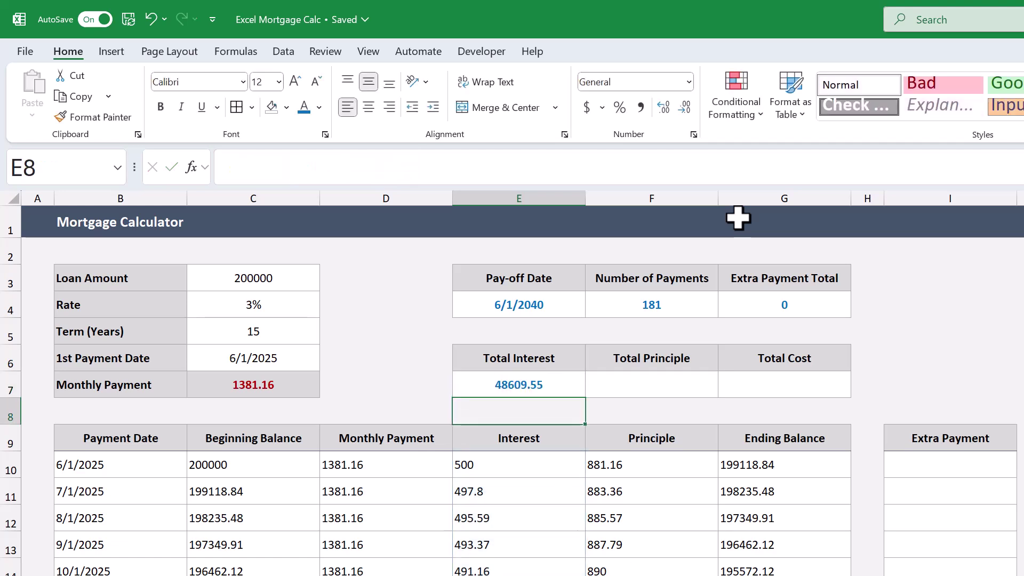
# - Enter the Total Principle formula =SUM(F10:F610) in F7 to add up the schedule's Principle column
pyautogui.click(687, 381)
pyautogui.click(748, 168)
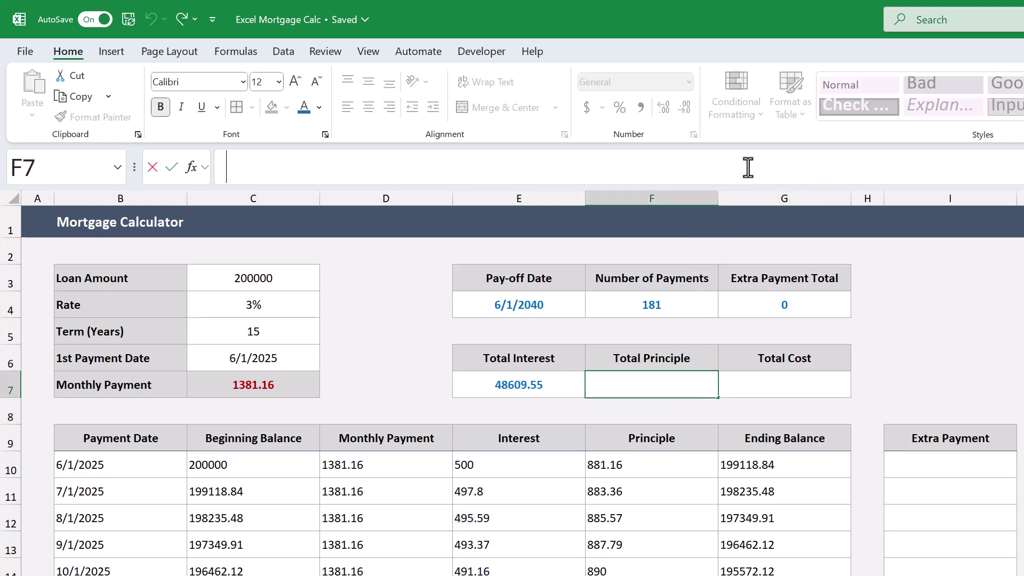
pyautogui.write('=SUM(')
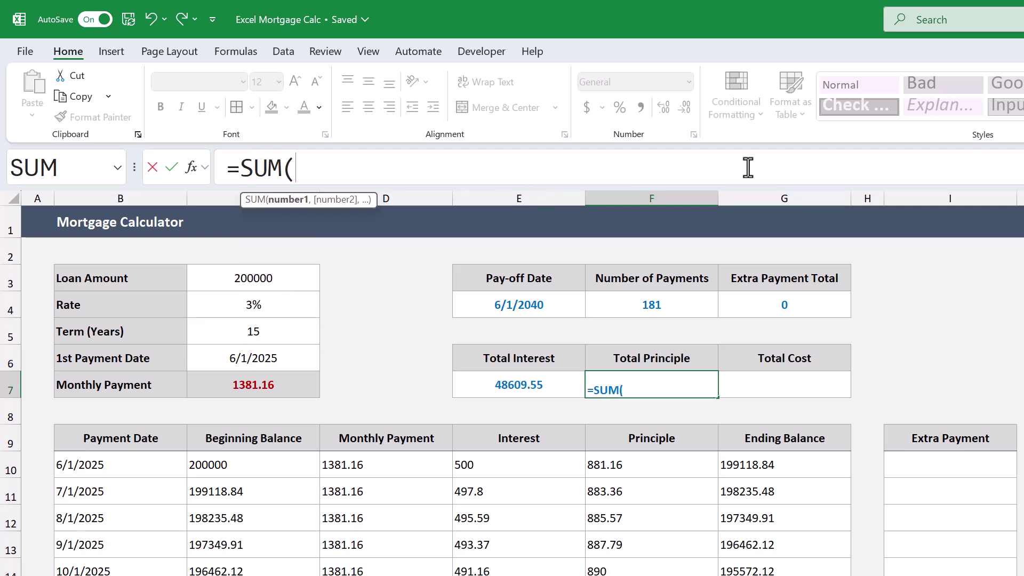
pyautogui.write('F10:')
pyautogui.write('F610')
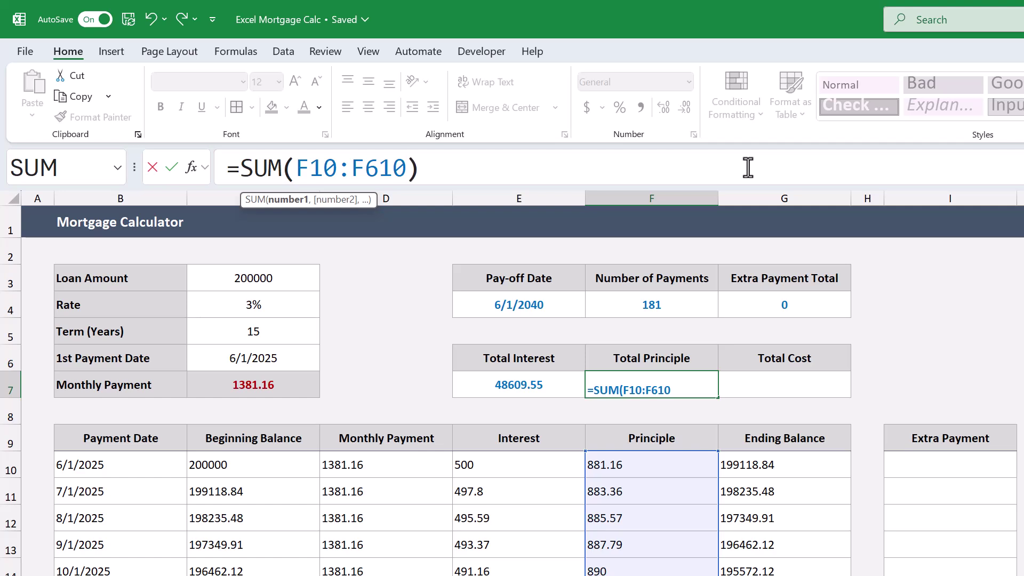
pyautogui.write(')')
pyautogui.press('Return')
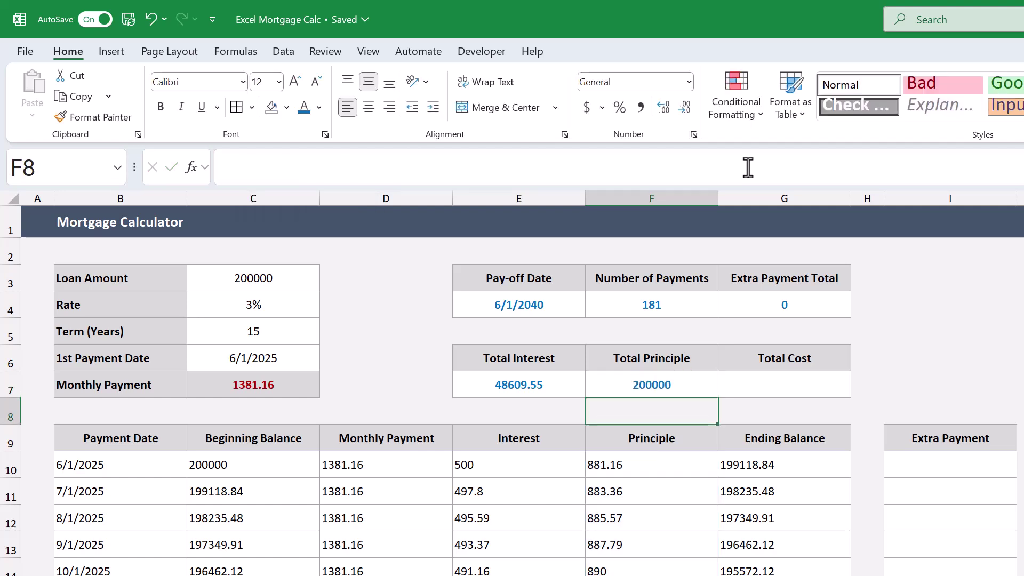
# - Enter the Total Cost formula =E7+F7 in G7 to add the total interest and total principle
pyautogui.click(811, 381)
pyautogui.click(782, 170)
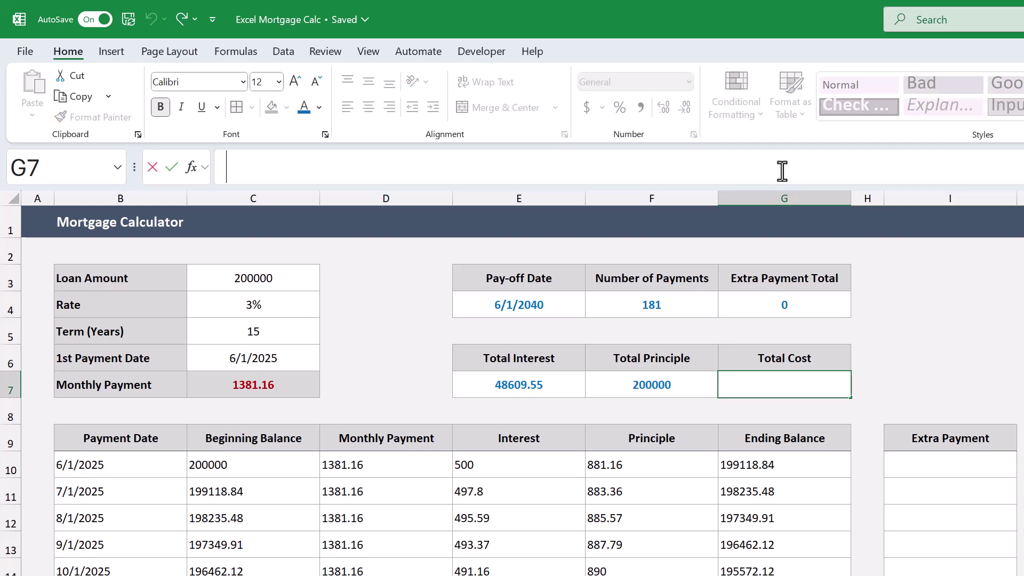
pyautogui.write('=')
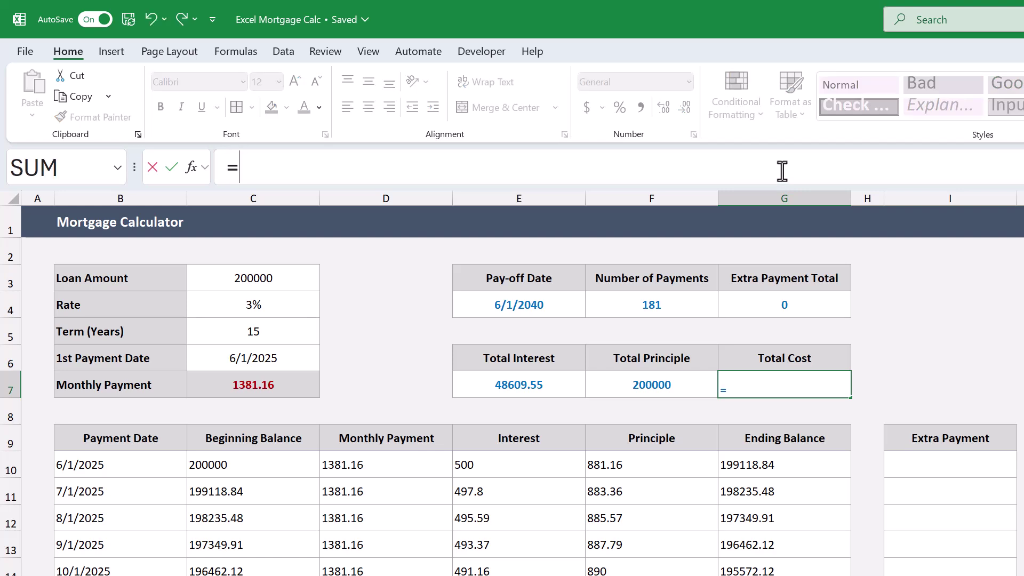
pyautogui.write('E7')
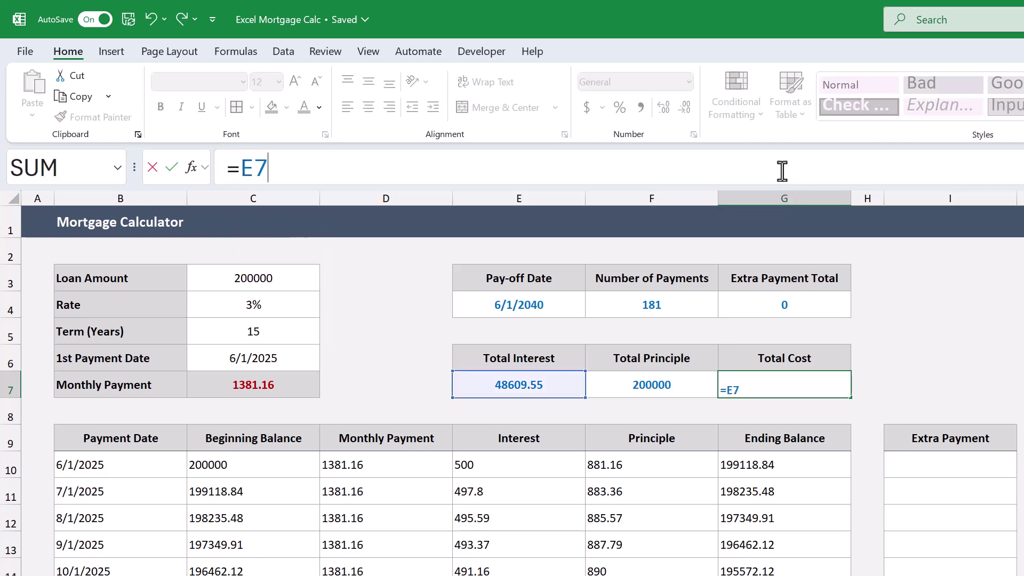
pyautogui.write('+F7')
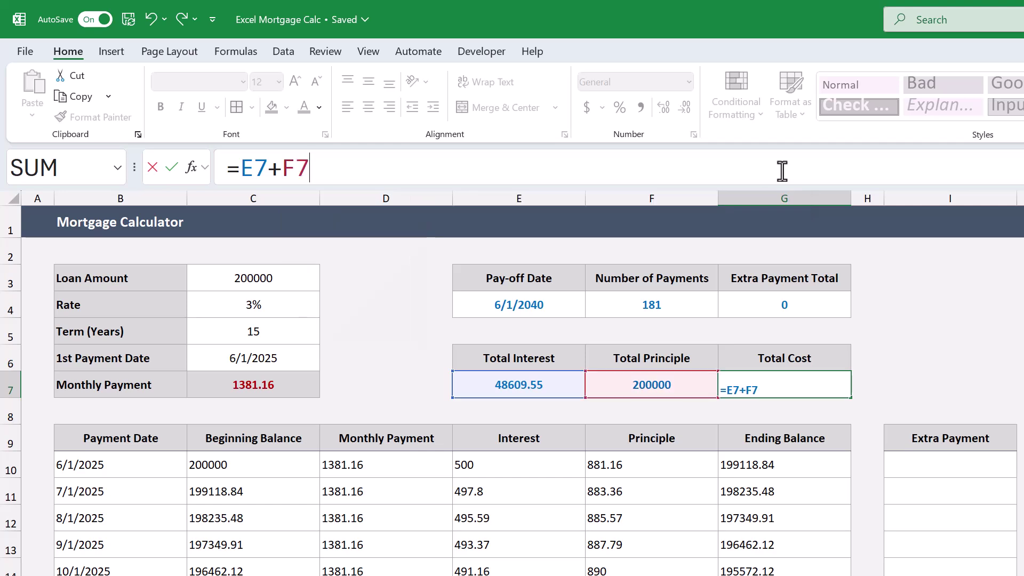
pyautogui.press('Return')
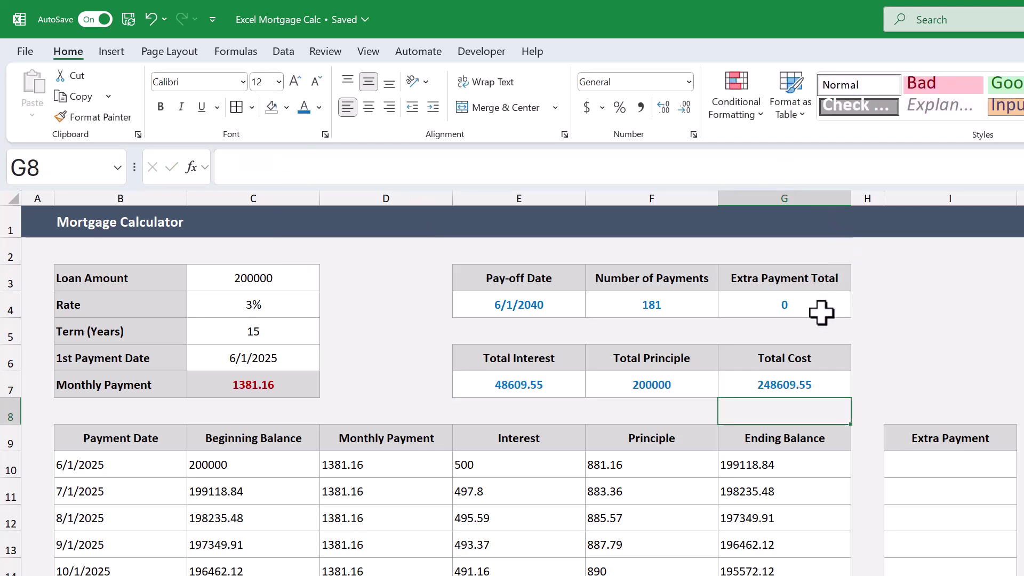
# - Left-align the Payment Date header in B9
pyautogui.click(401, 385)
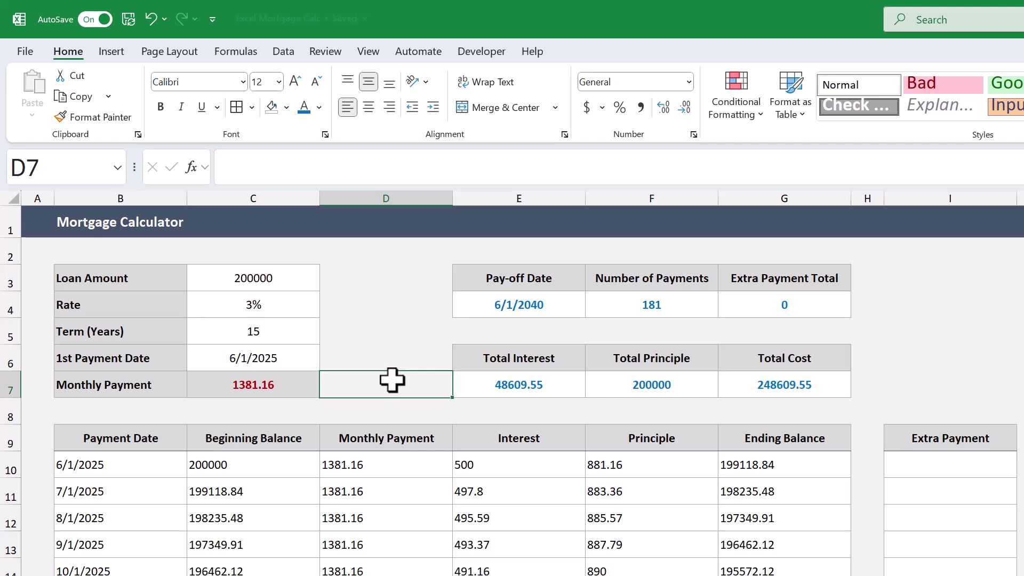
pyautogui.click(133, 440)
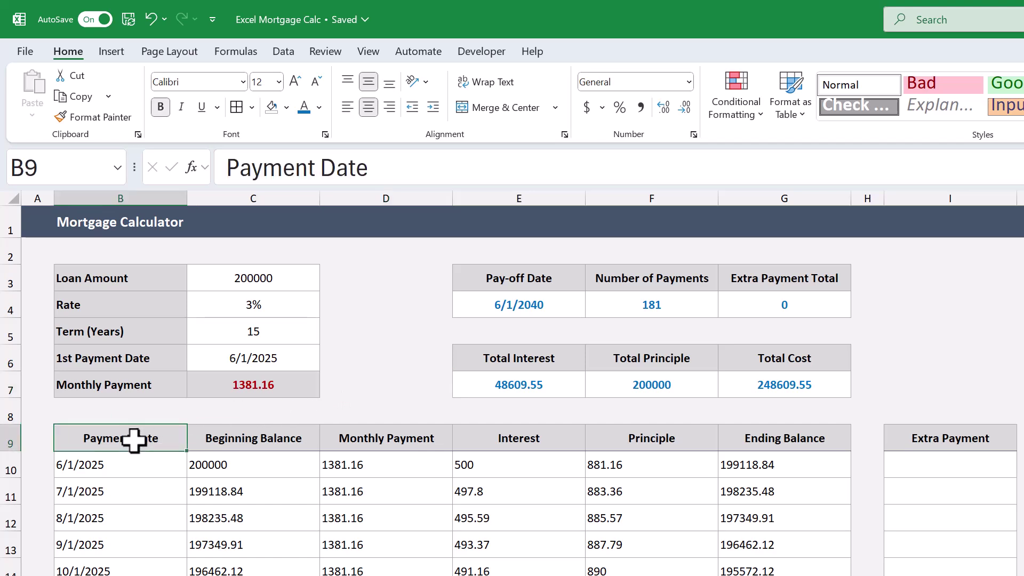
pyautogui.click(347, 109)
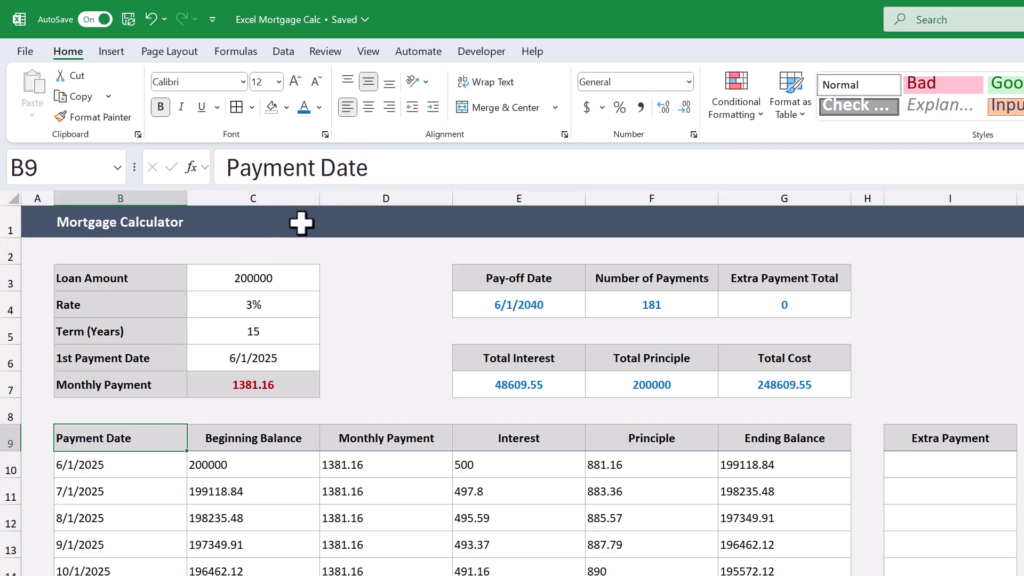
# - Format the payment dates in B10:B610 with the custom date format mmm dd, yyyy, keeping the English (United States) locale
pyautogui.click(96, 172)
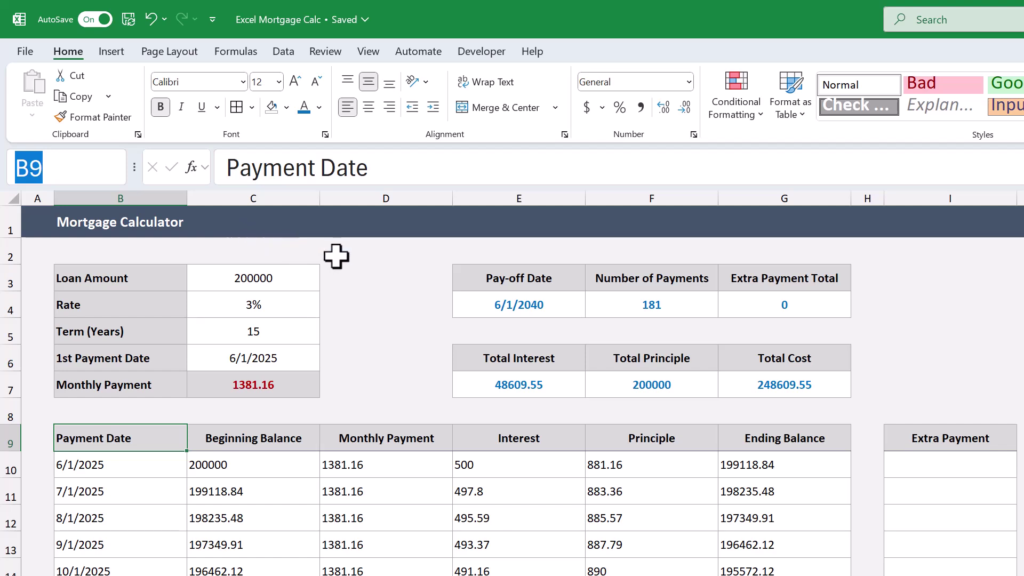
pyautogui.write('B10:')
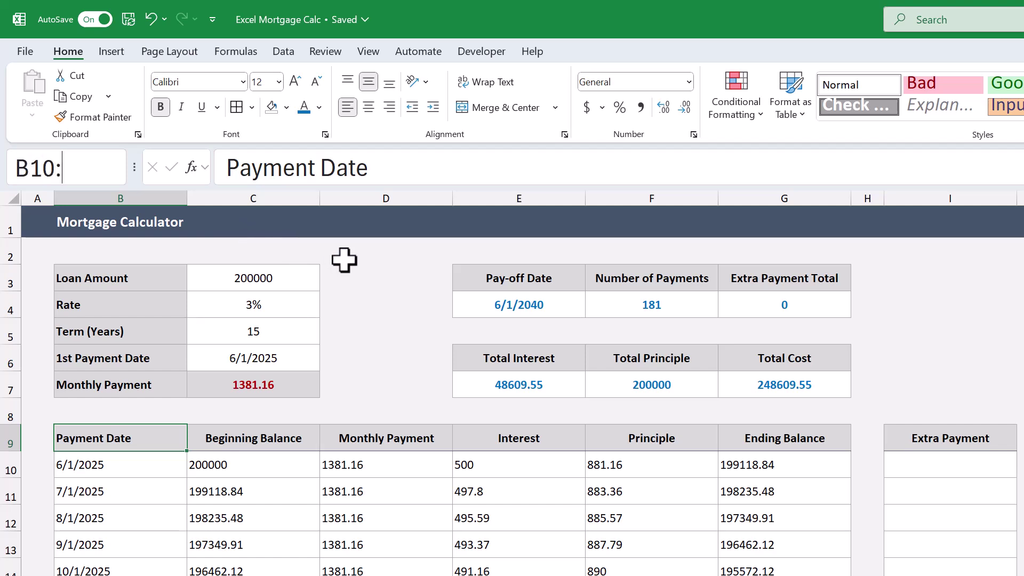
pyautogui.write('B610')
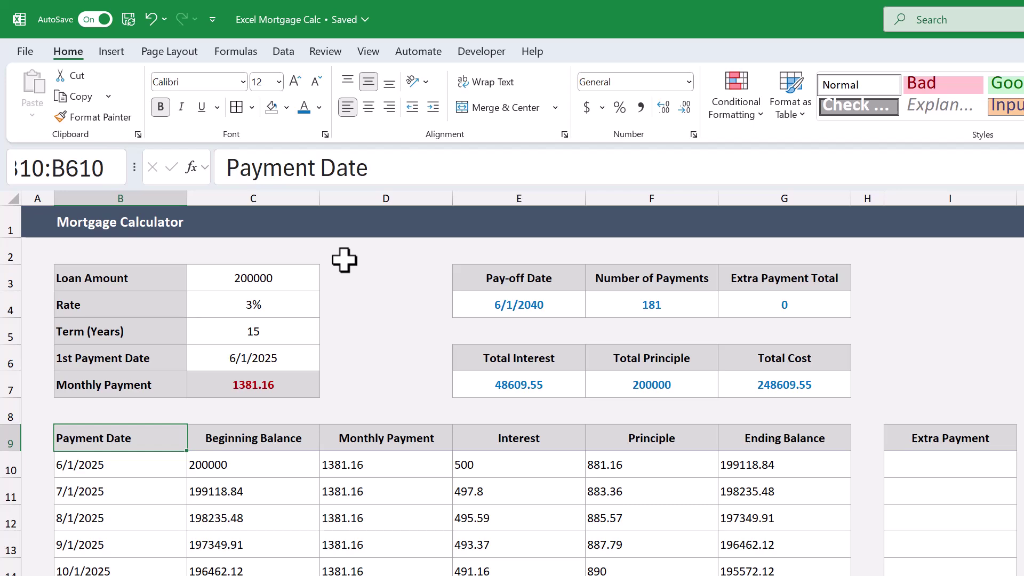
pyautogui.press('Return')
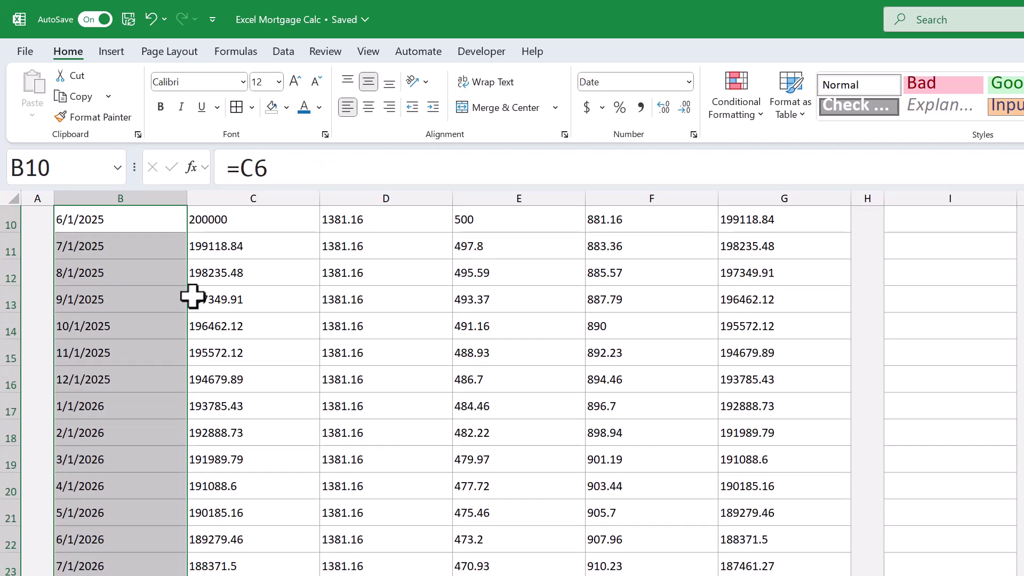
pyautogui.rightClick(137, 270)
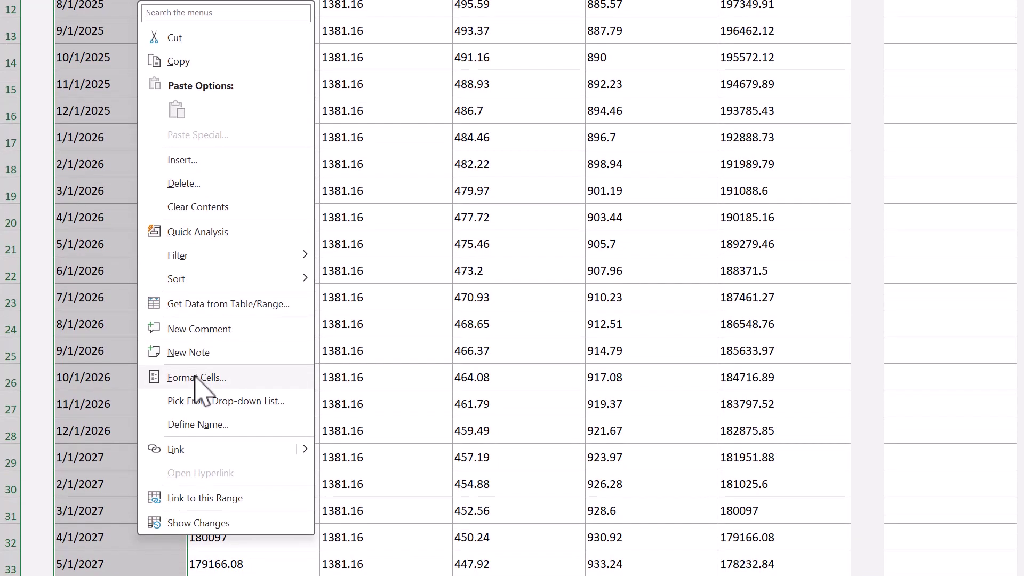
pyautogui.click(195, 378)
pyautogui.click(51, 200)
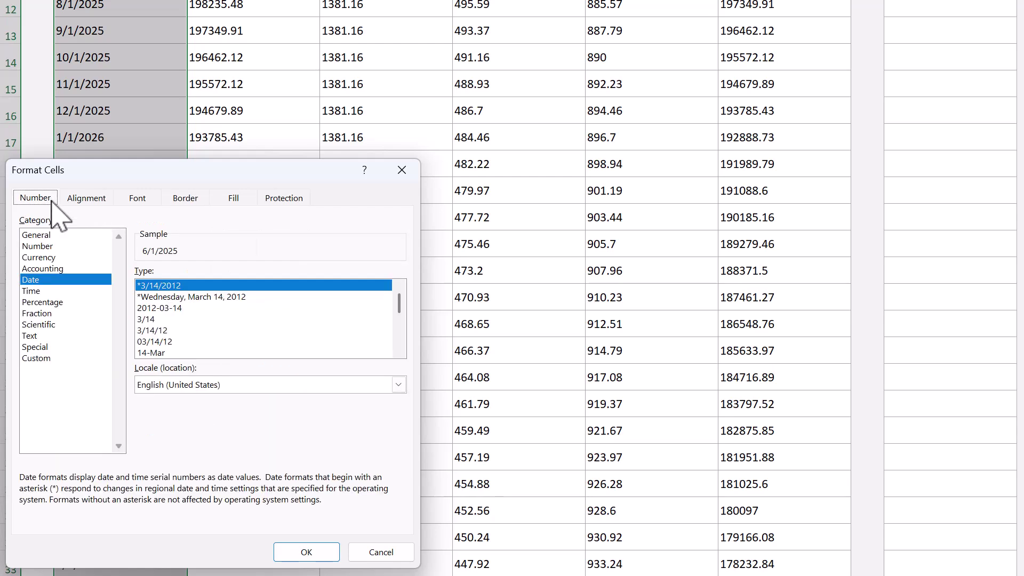
pyautogui.moveTo(96, 176); pyautogui.dragTo(151, 134)
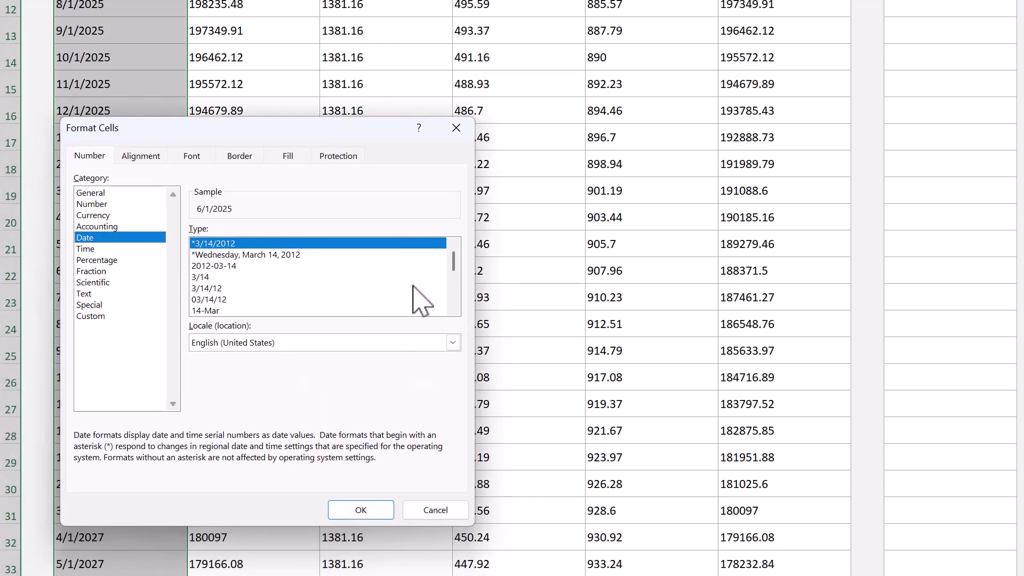
pyautogui.click(290, 343)
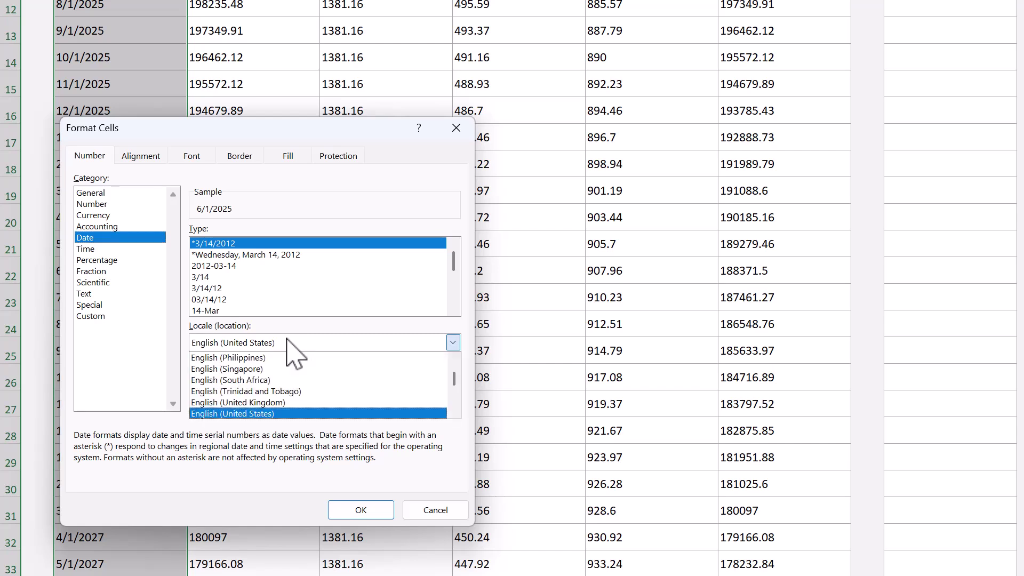
pyautogui.click(286, 414)
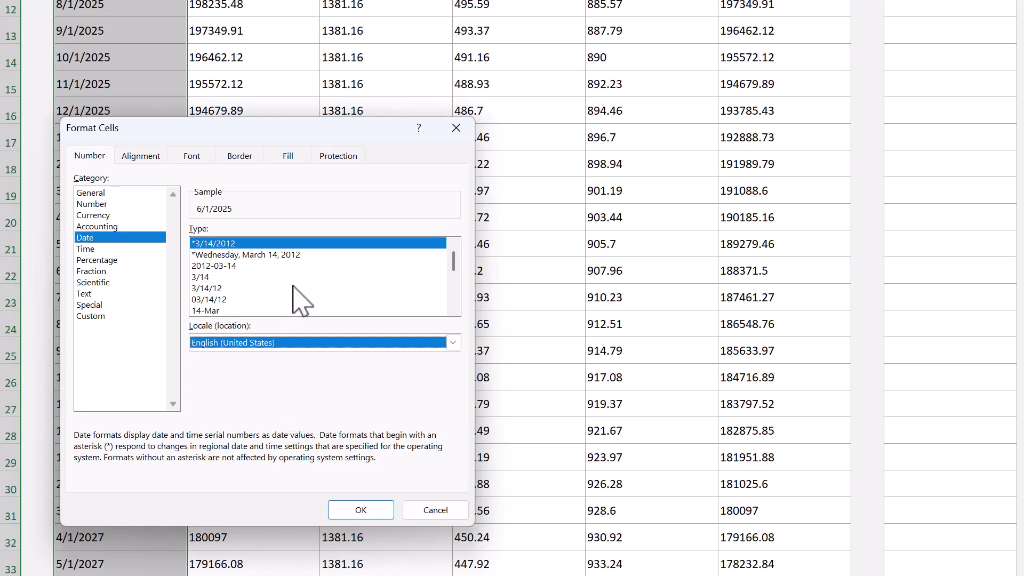
pyautogui.click(105, 317)
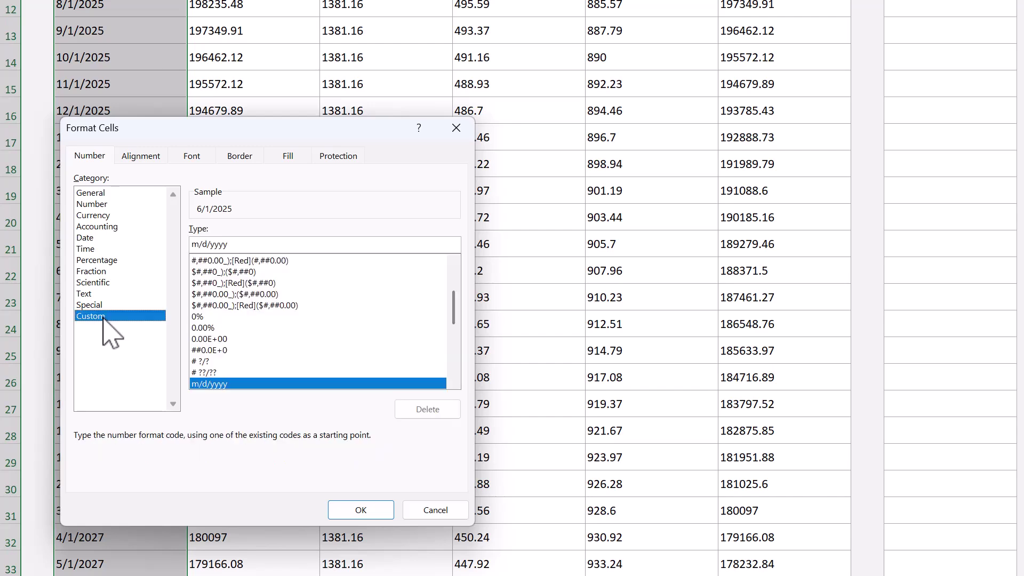
pyautogui.moveTo(251, 245); pyautogui.dragTo(190, 249)
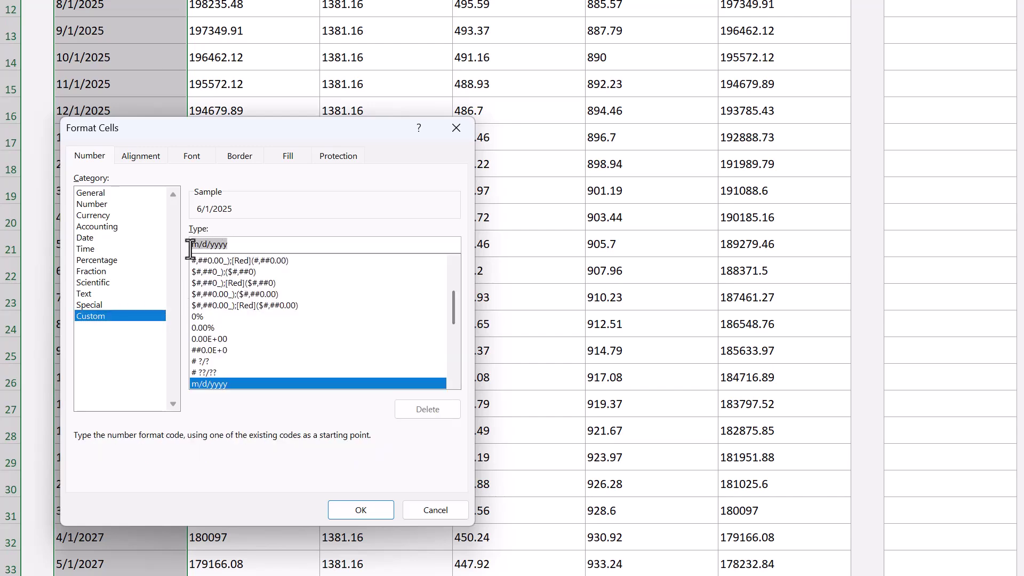
pyautogui.write('mm dd,')
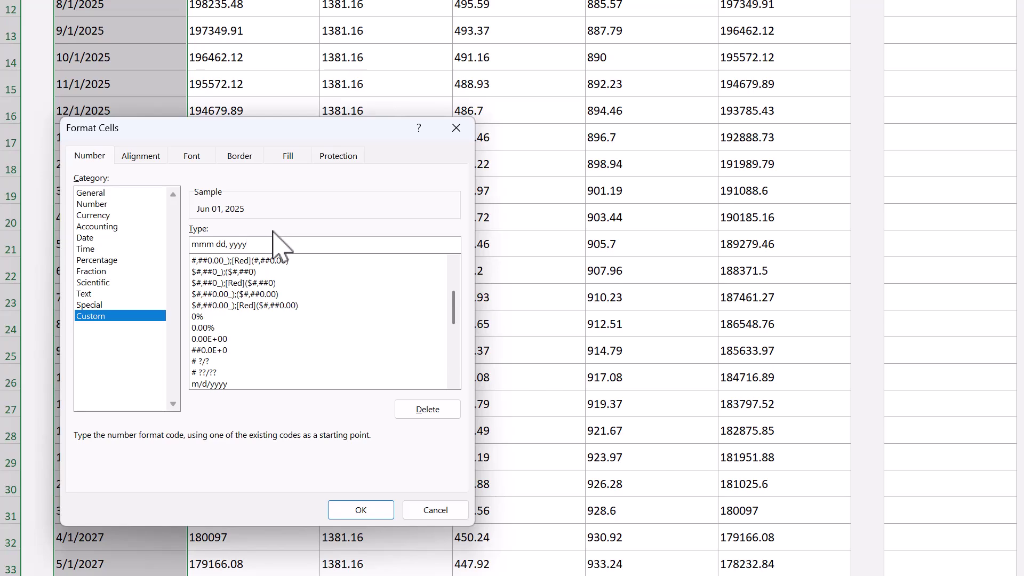
pyautogui.click(344, 510)
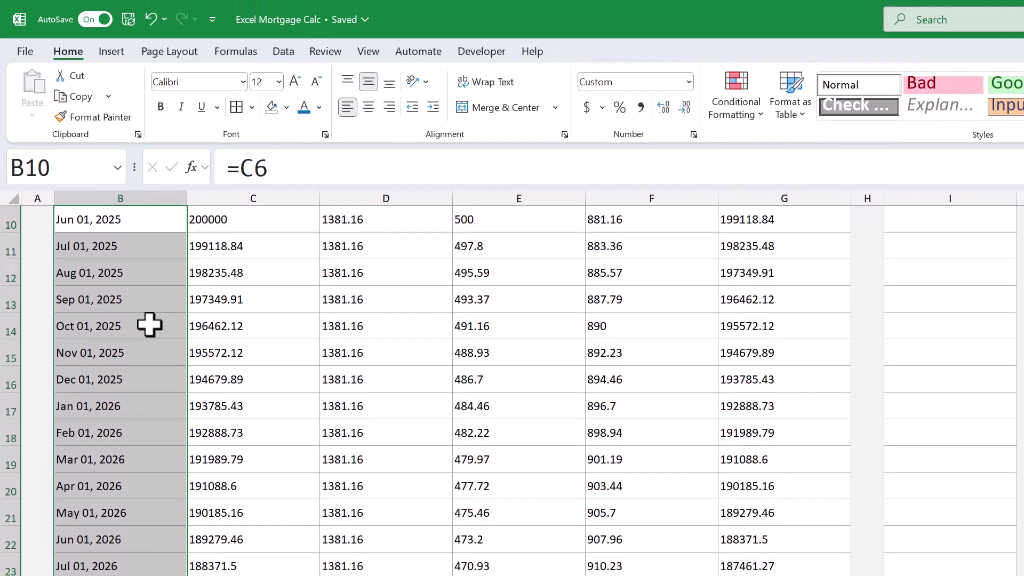
pyautogui.click(149, 239)
# - Right-align the schedule headers and amounts in C9:G610 and apply the comma number style to them
pyautogui.scroll(3, 148, 242)
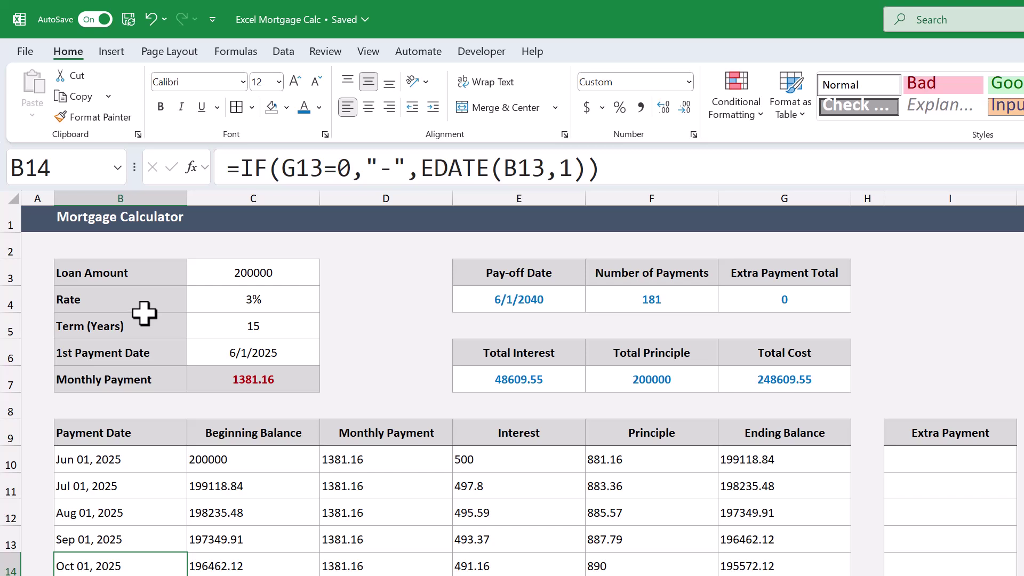
pyautogui.click(100, 170)
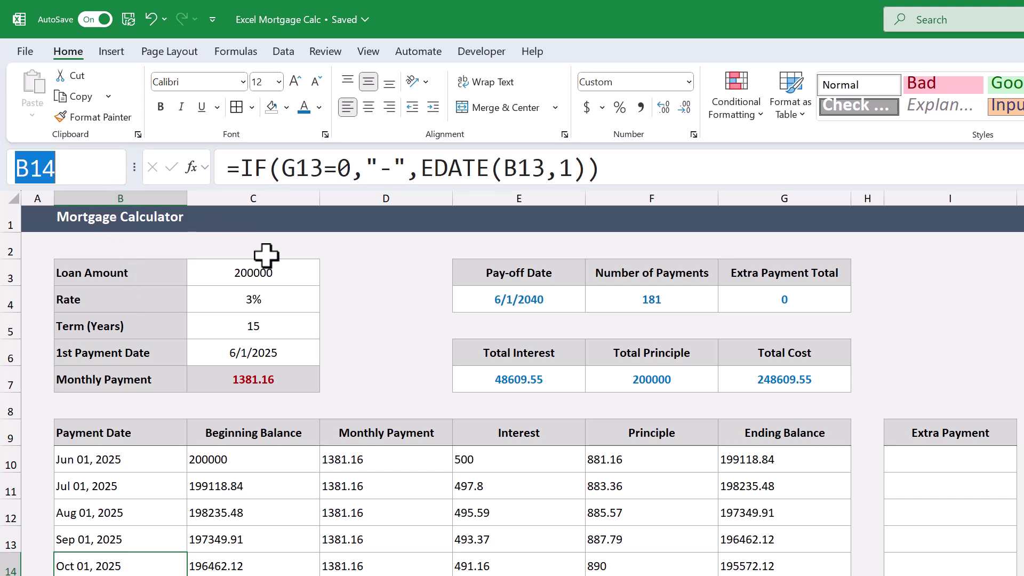
pyautogui.write('C')
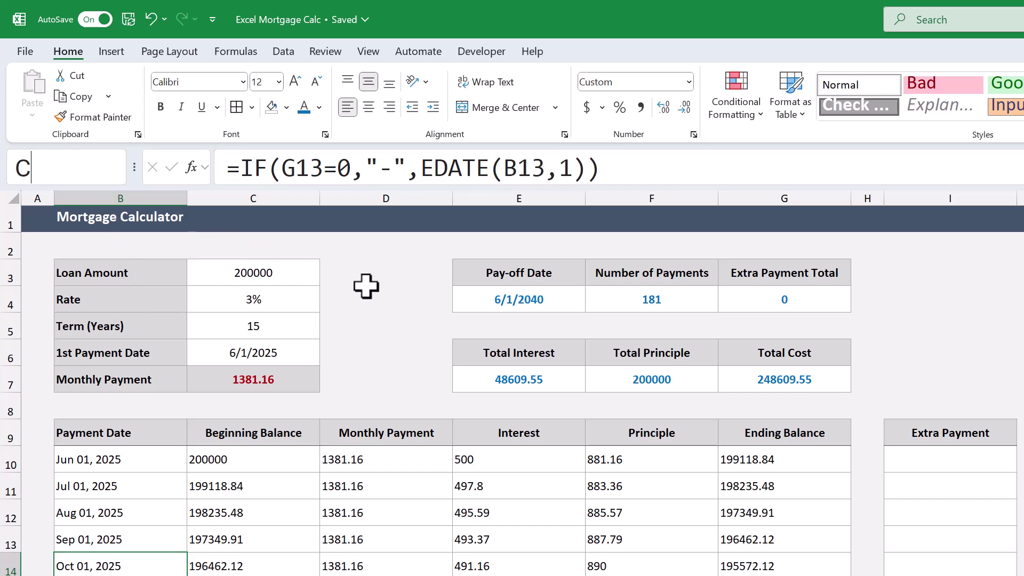
pyautogui.write('9:G610')
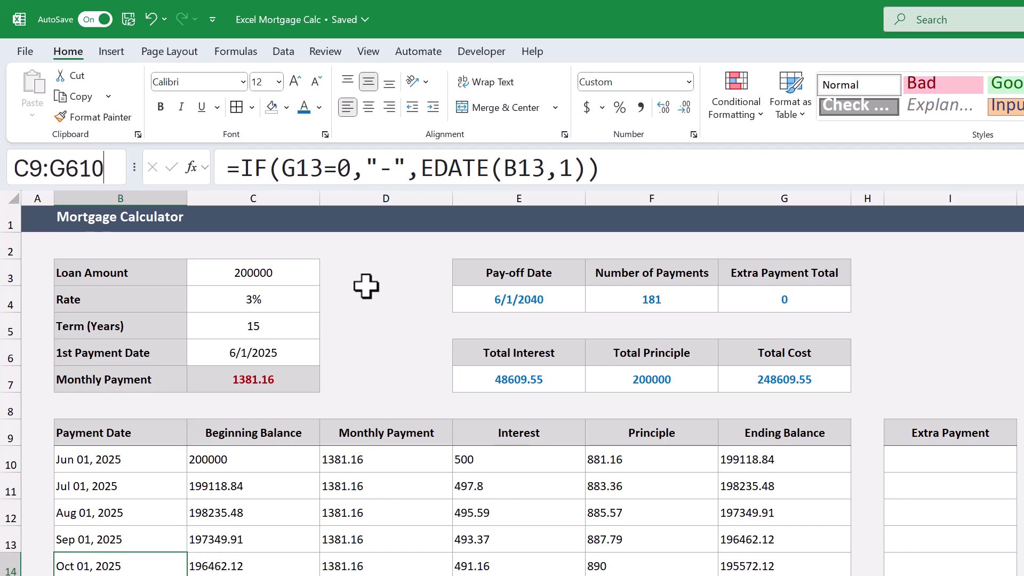
pyautogui.press('Return')
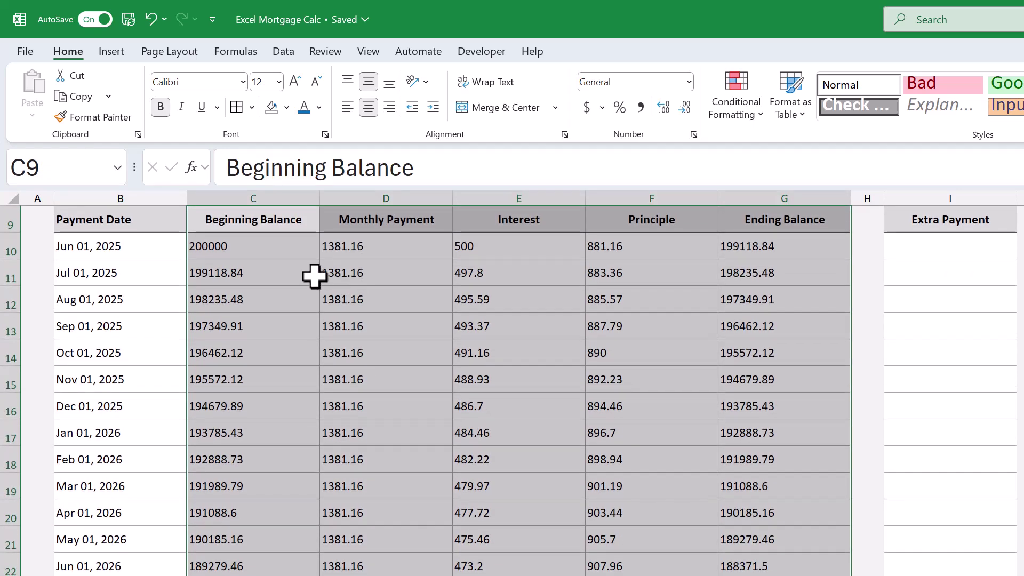
pyautogui.click(389, 107)
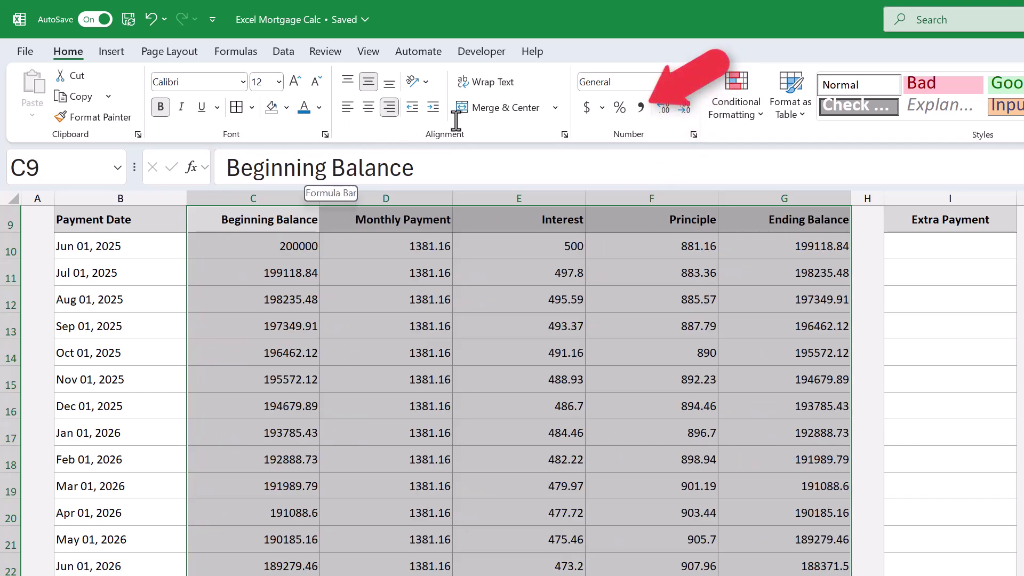
pyautogui.click(649, 110)
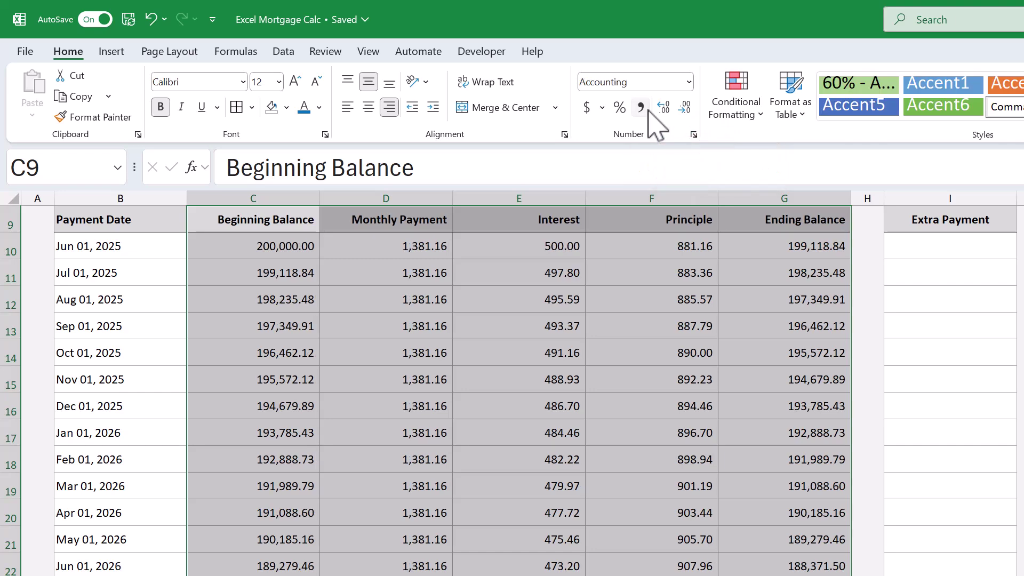
pyautogui.click(354, 249)
# - Apply lighter grey inside borders to the amortization schedule cells B10:G610
pyautogui.click(71, 170)
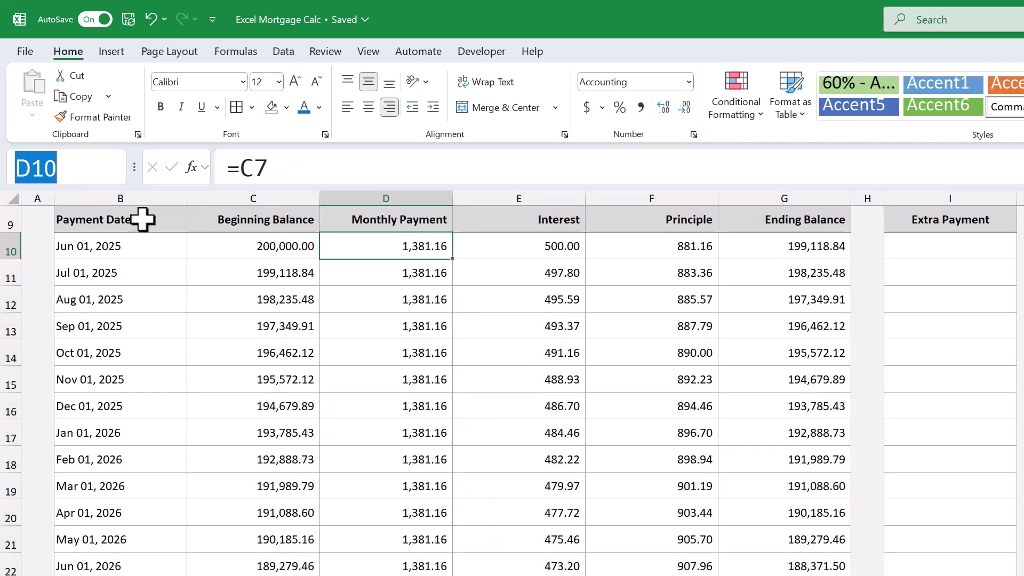
pyautogui.write('B1')
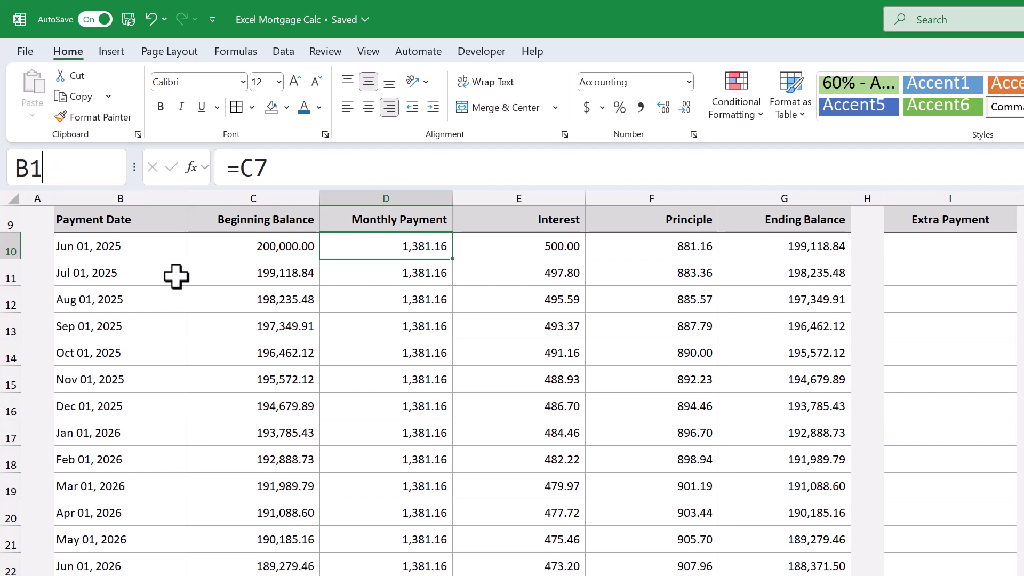
pyautogui.write('0:G61')
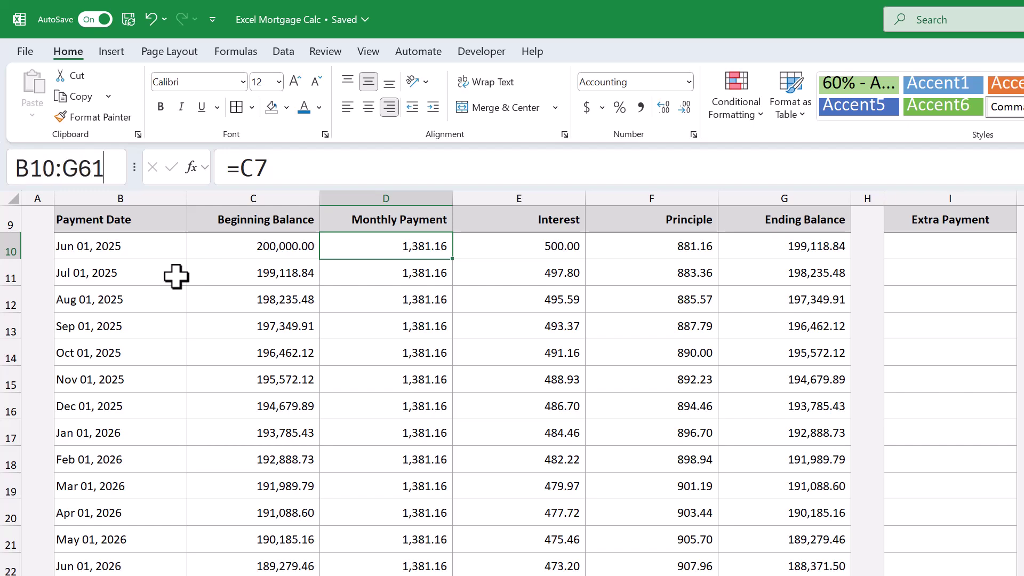
pyautogui.write('0')
pyautogui.press('Return')
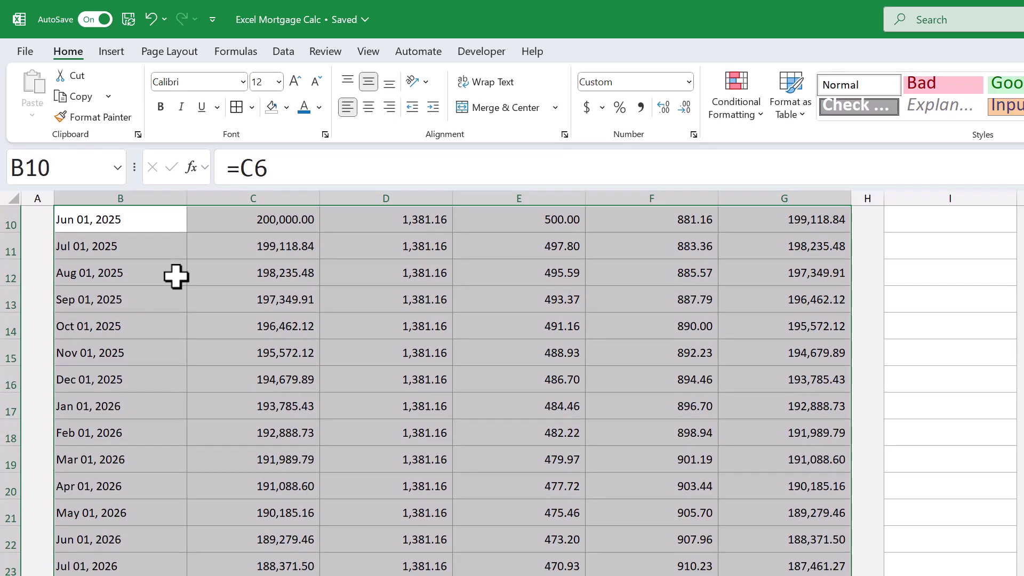
pyautogui.scroll(2, 233, 365)
pyautogui.rightClick(235, 386)
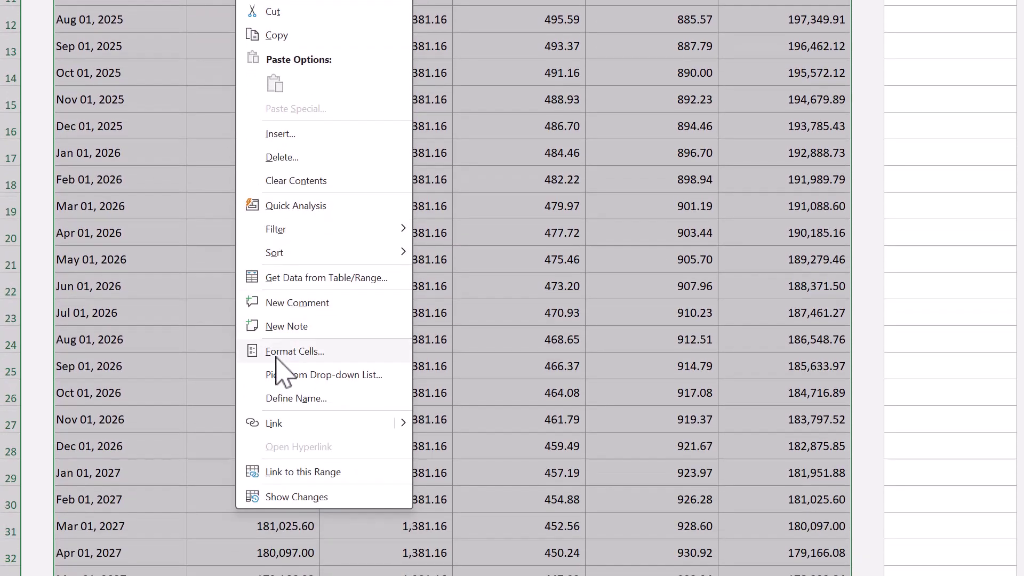
pyautogui.click(276, 354)
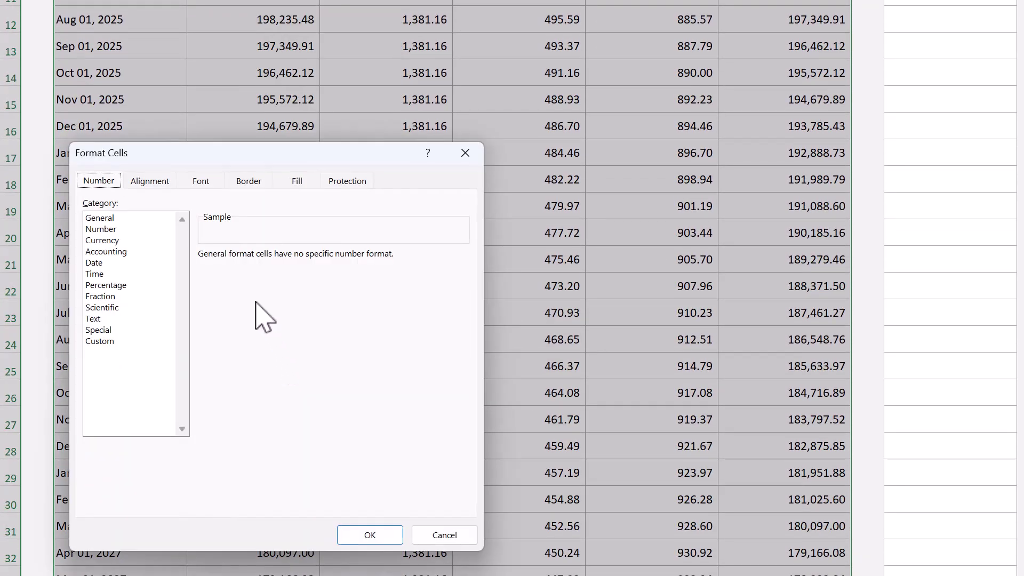
pyautogui.click(250, 183)
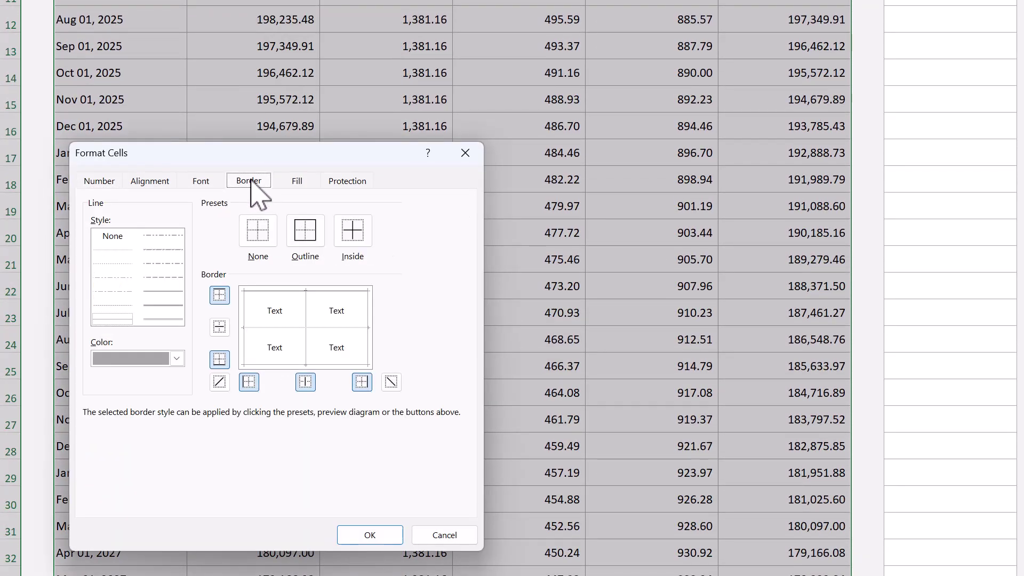
pyautogui.click(176, 359)
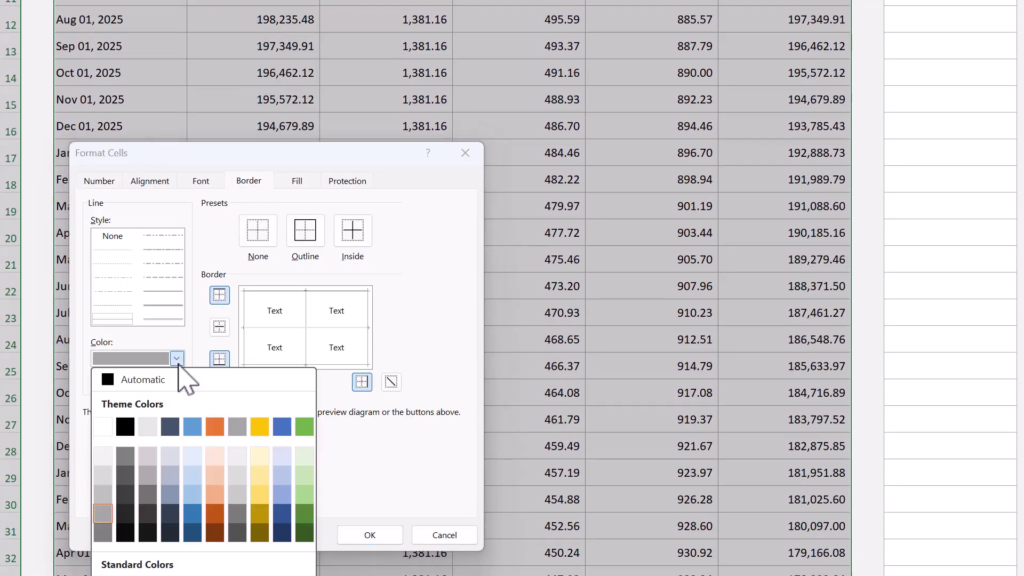
pyautogui.click(102, 476)
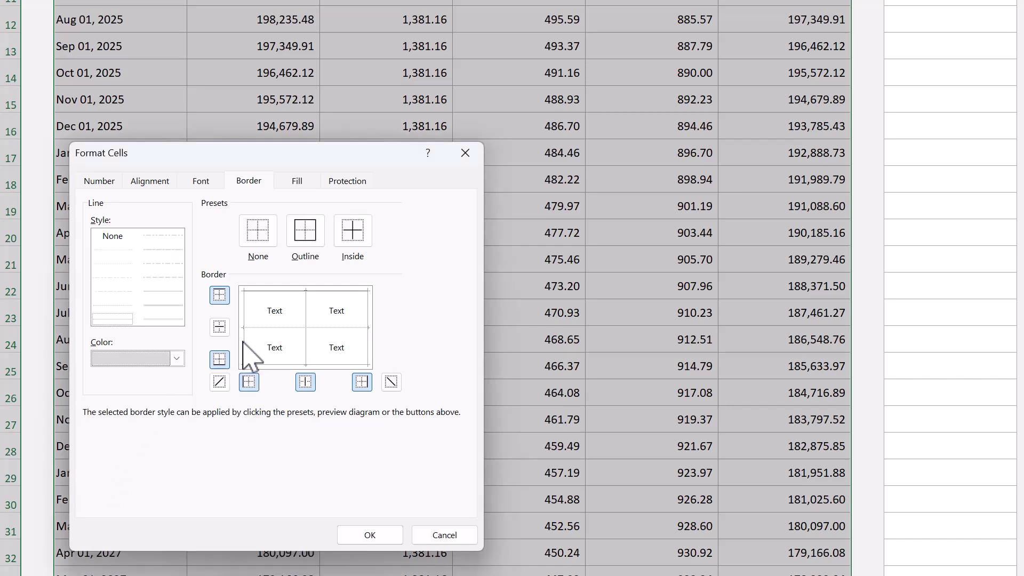
pyautogui.click(355, 241)
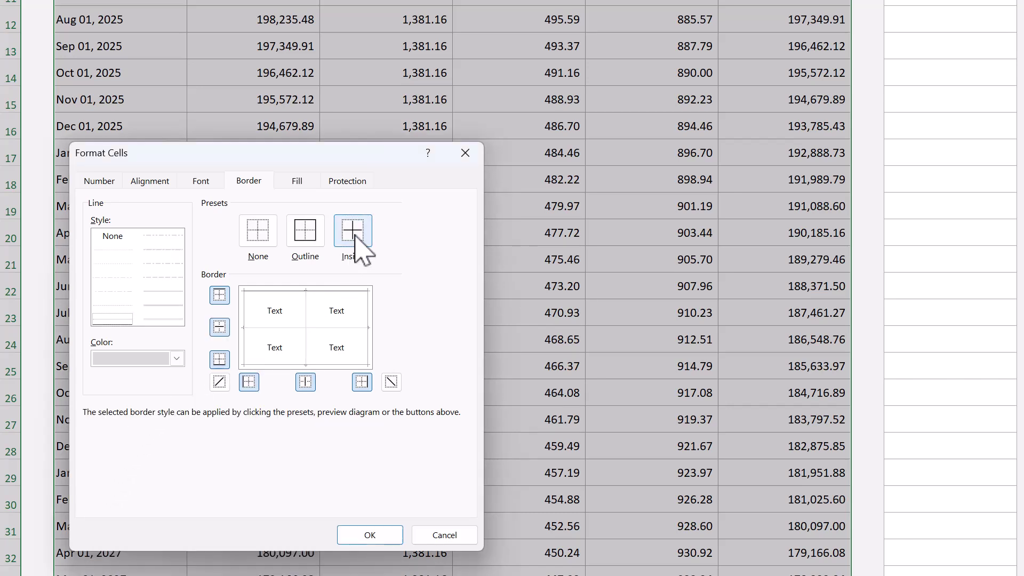
pyautogui.click(368, 535)
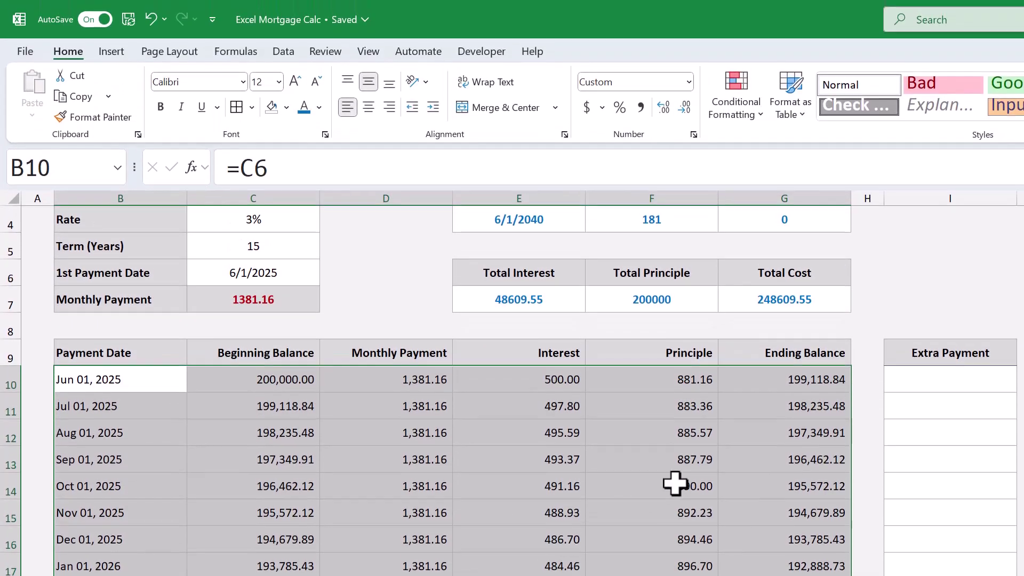
# - Apply lighter grey inside borders to the Extra Payment cells I10:I610
pyautogui.click(74, 168)
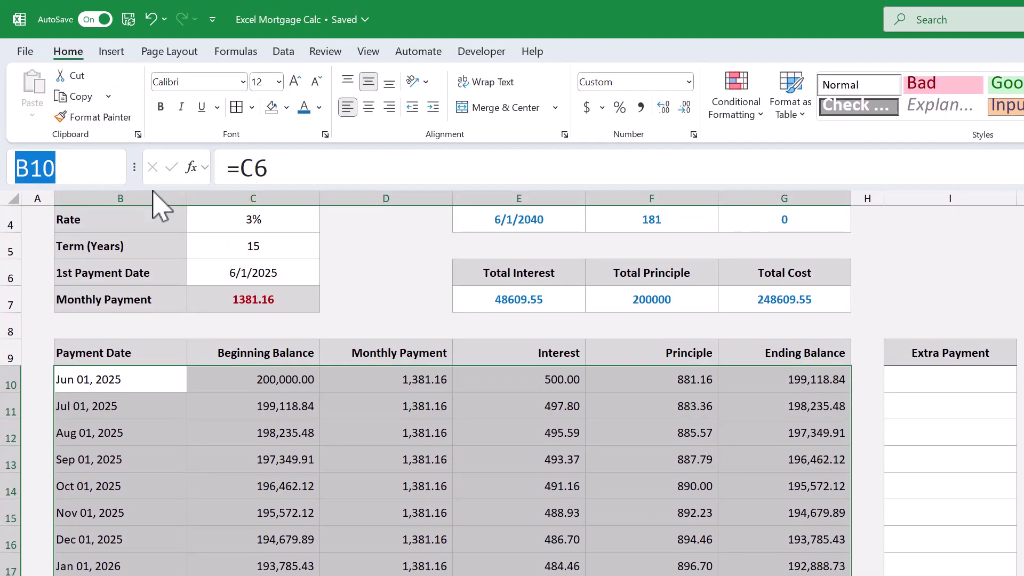
pyautogui.press('BackSpace')
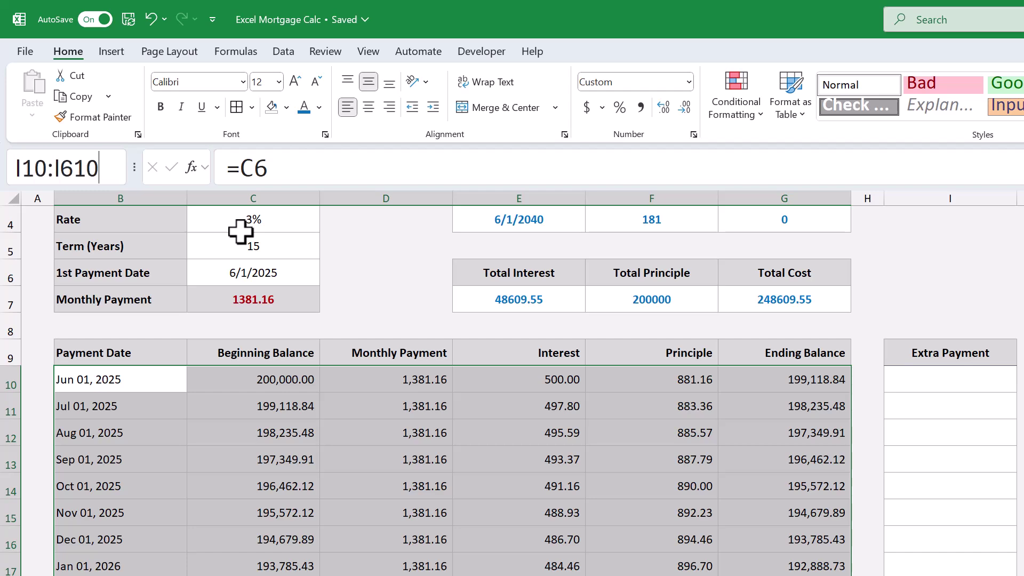
pyautogui.press('Return')
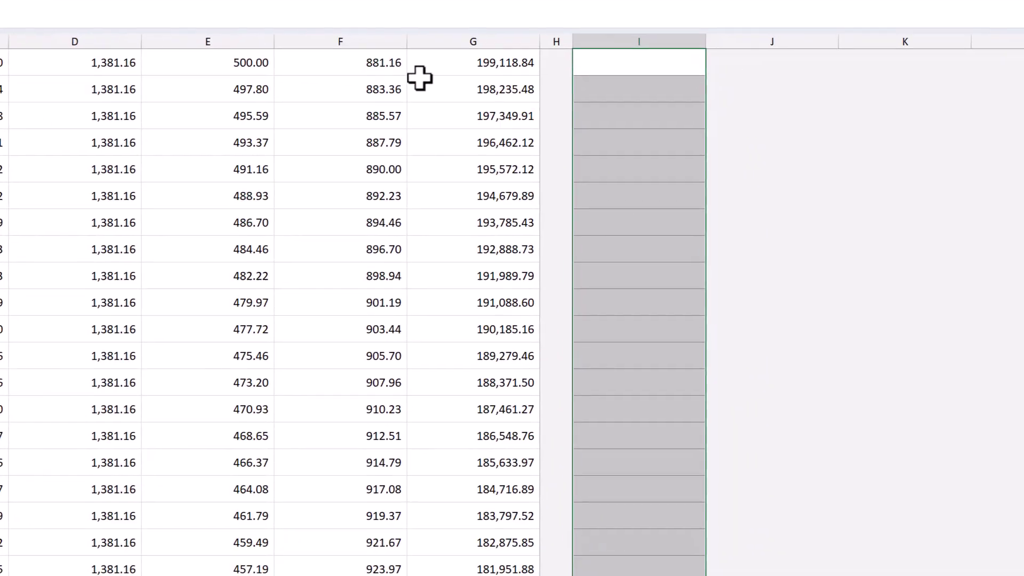
pyautogui.rightClick(606, 89)
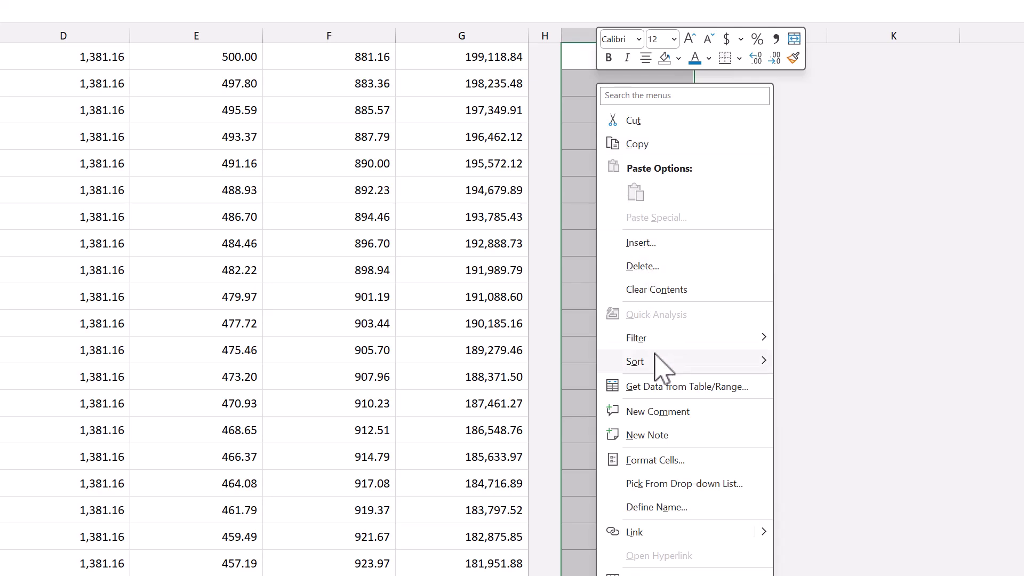
pyautogui.click(655, 459)
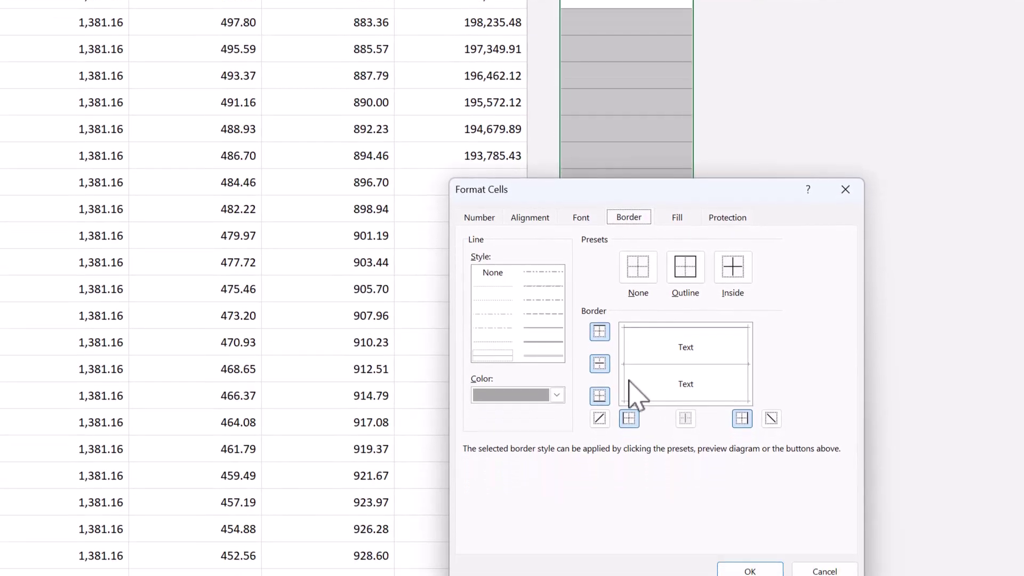
pyautogui.click(547, 456)
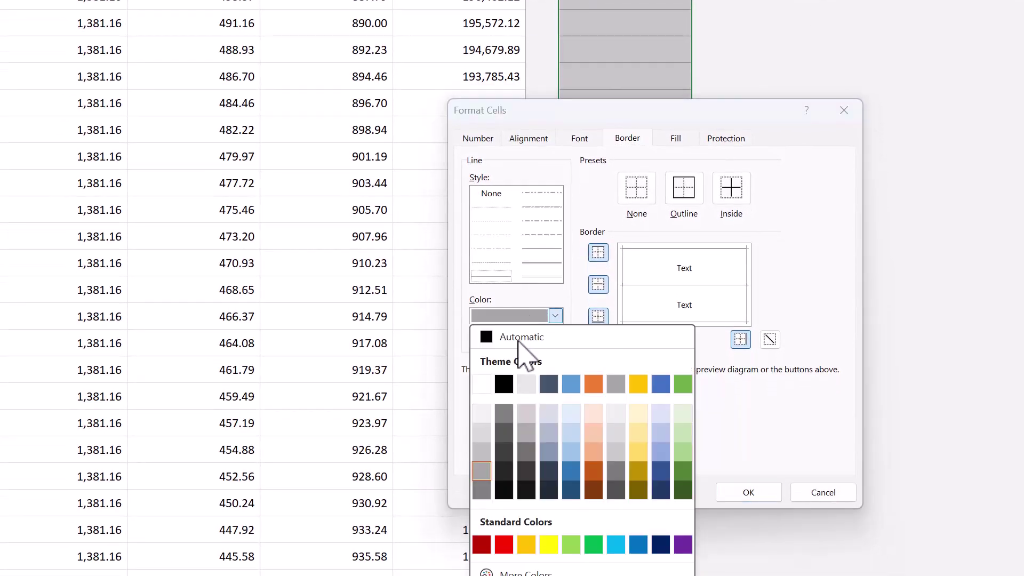
pyautogui.click(483, 433)
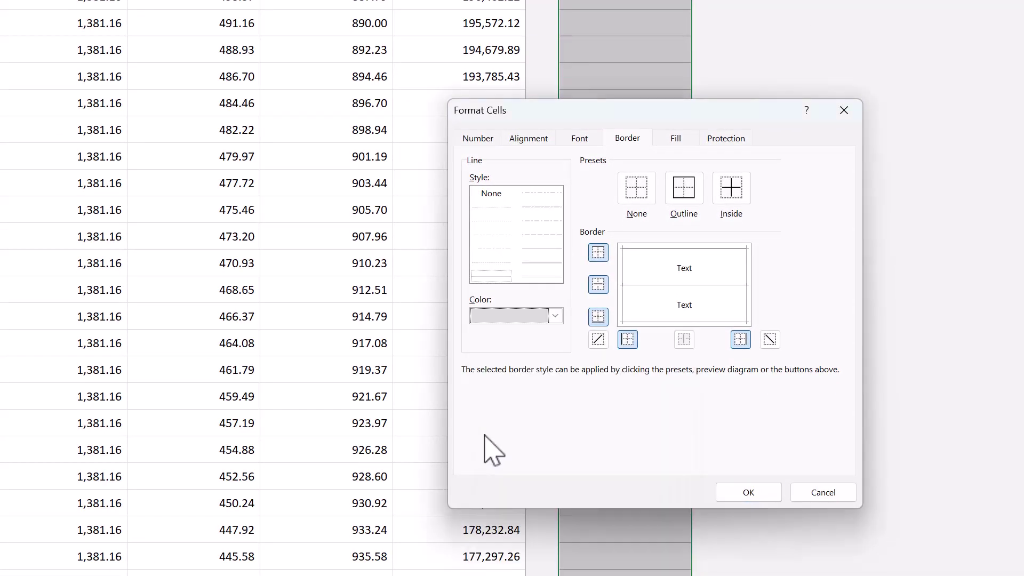
pyautogui.click(730, 190)
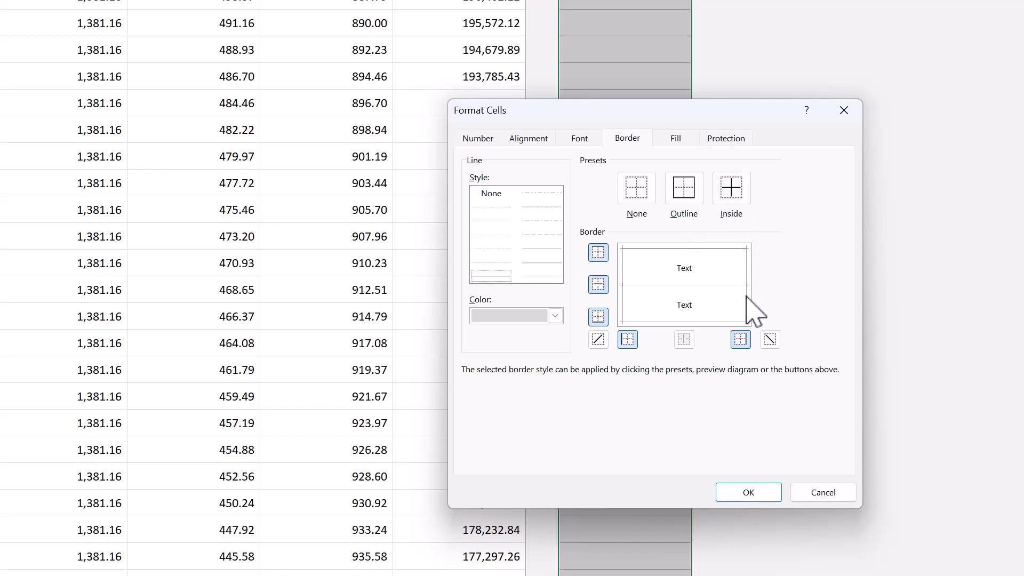
pyautogui.click(744, 491)
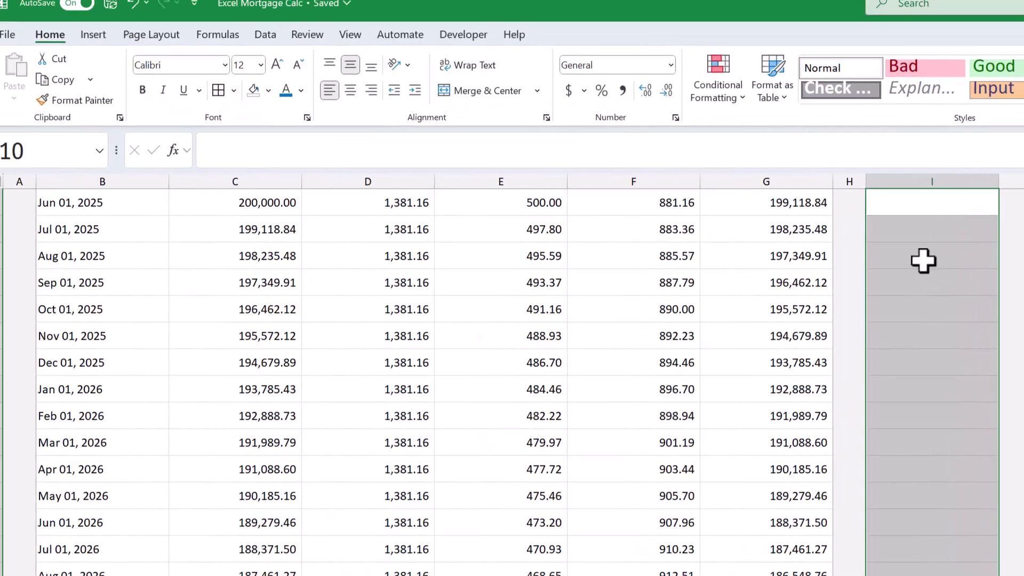
pyautogui.click(930, 266)
pyautogui.scroll(3, 941, 284)
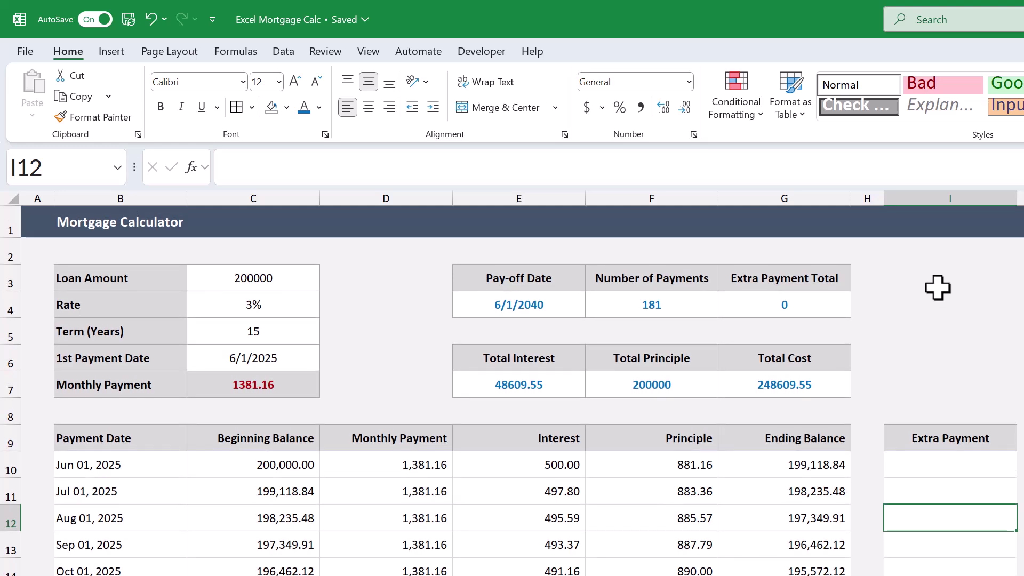
# - Format the loan amount in C3 as a number with two decimals and a thousands separator, and show the C4 rate with two decimals
pyautogui.click(280, 271)
pyautogui.rightClick(284, 277)
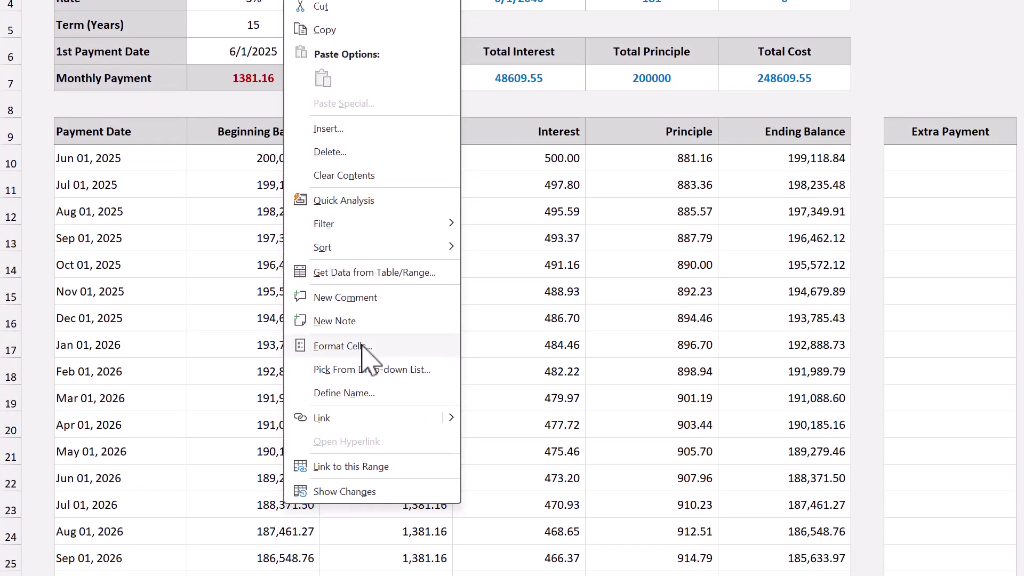
pyautogui.click(366, 343)
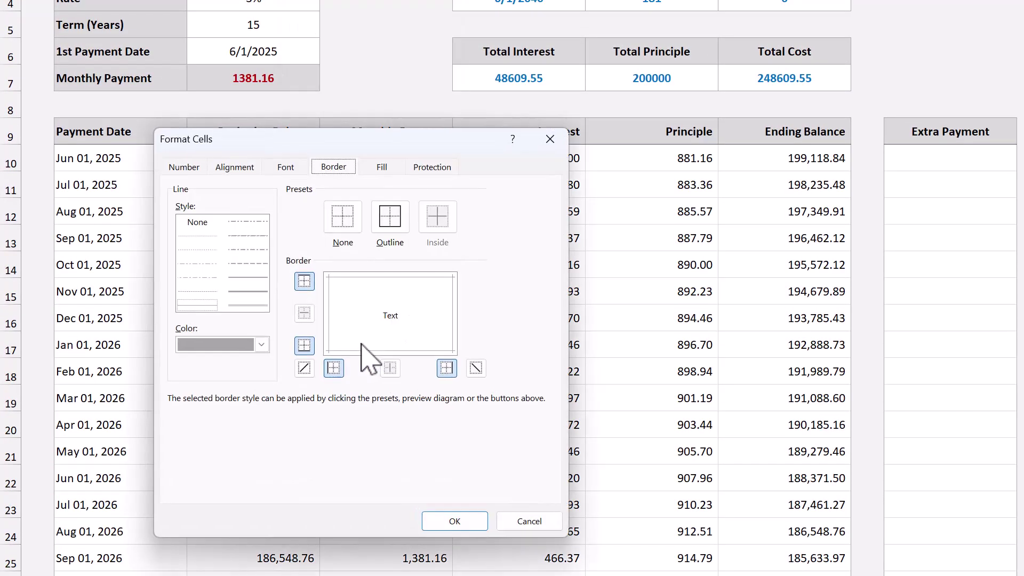
pyautogui.click(193, 169)
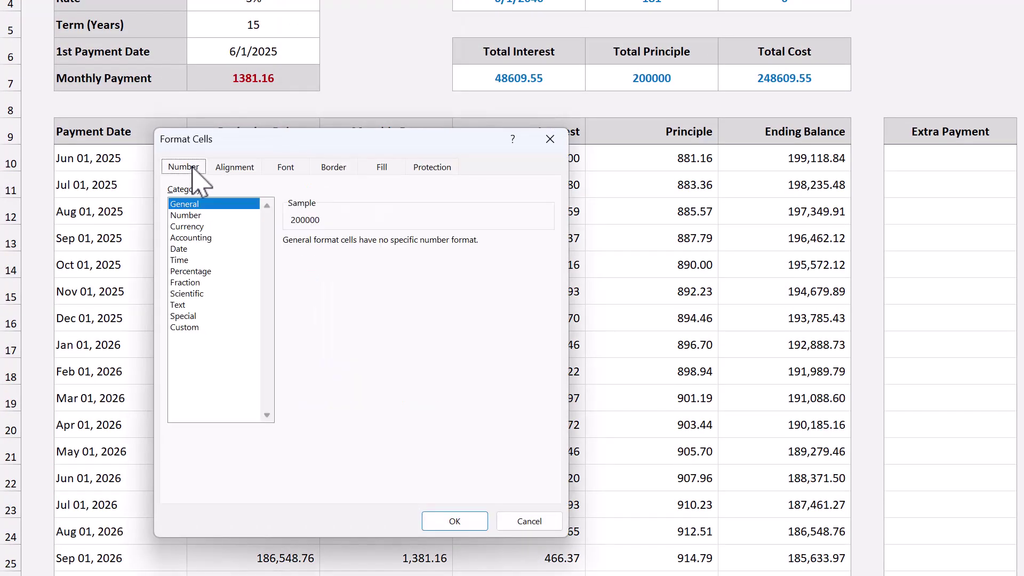
pyautogui.click(203, 215)
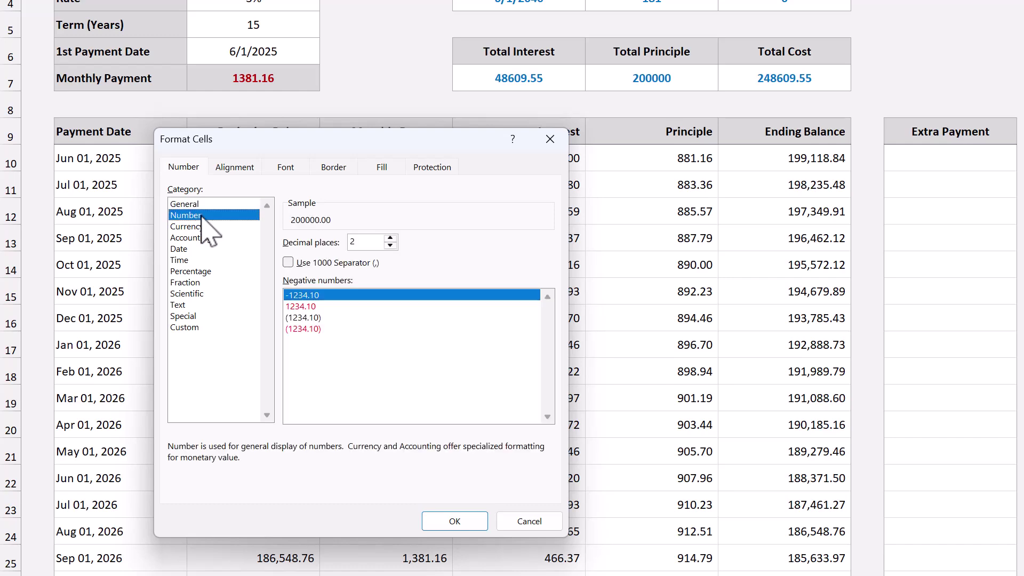
pyautogui.click(289, 263)
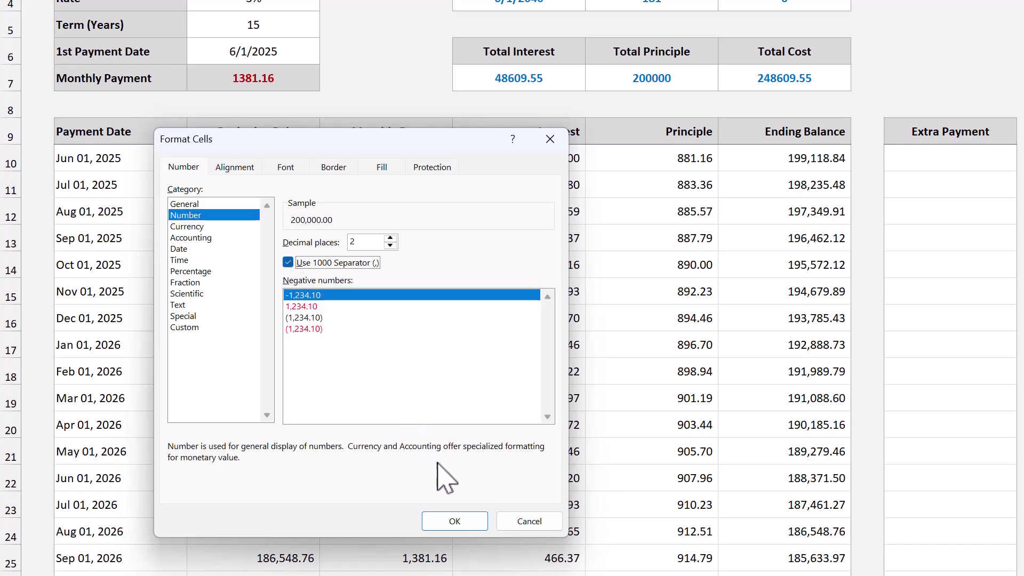
pyautogui.click(454, 521)
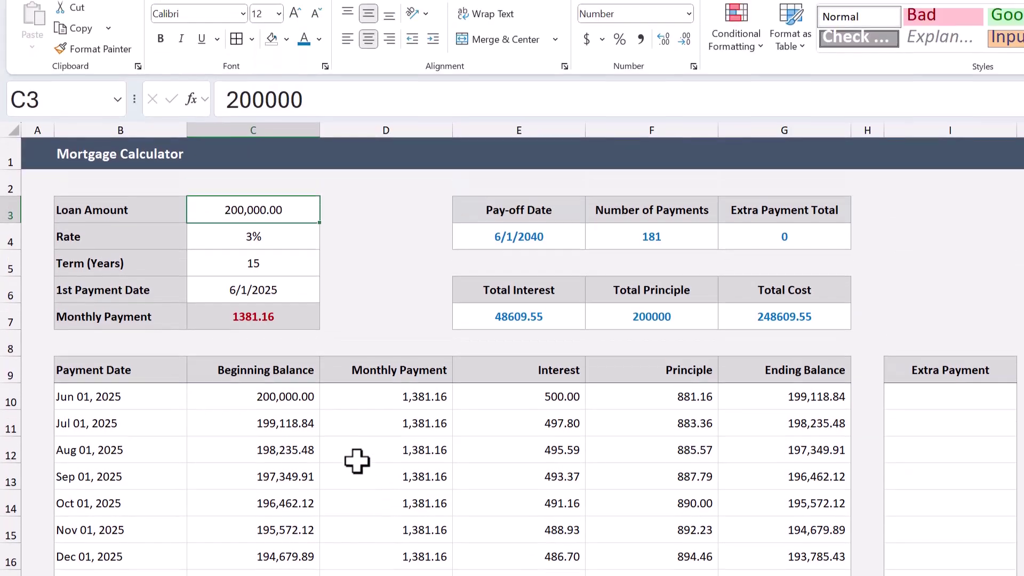
pyautogui.click(295, 236)
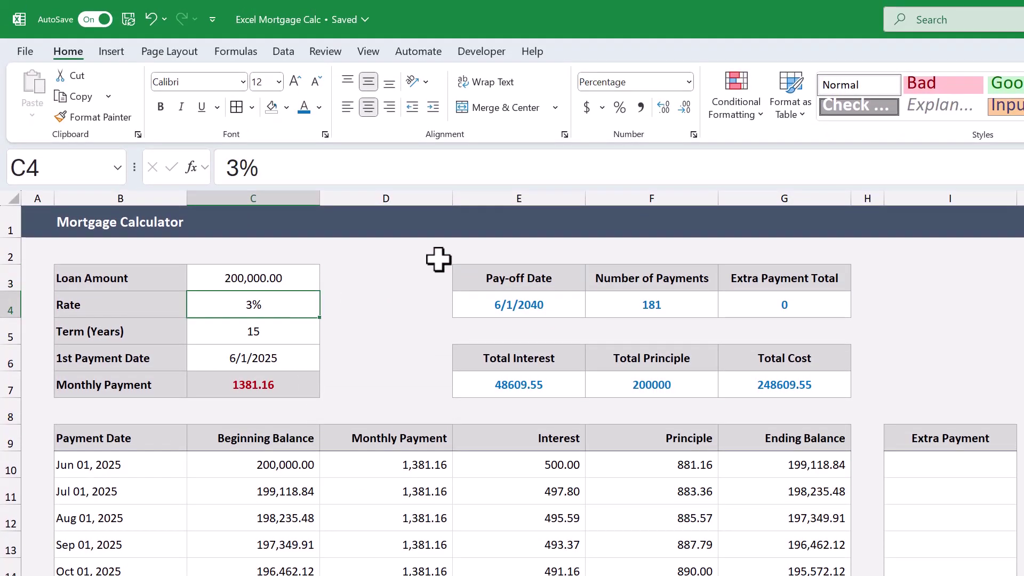
pyautogui.click(664, 107)
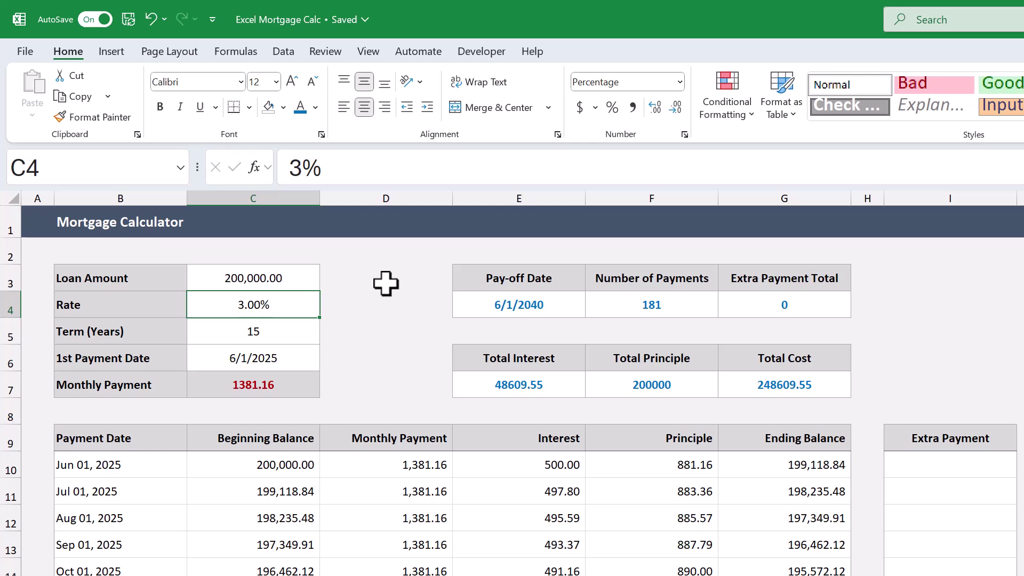
# - Format the 1st Payment Date in C6 with the custom date format mmm dd, yyyy
pyautogui.click(271, 357)
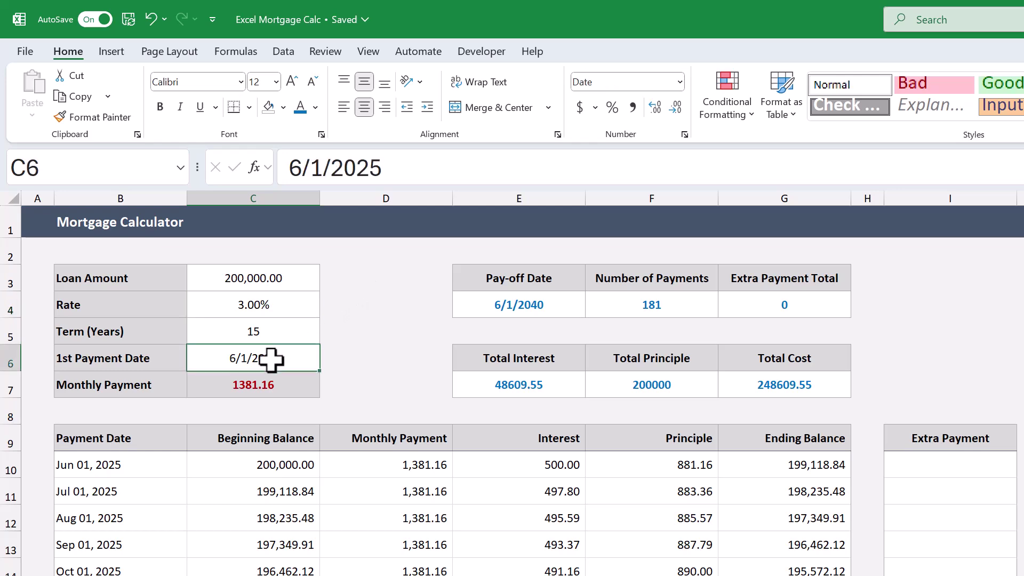
pyautogui.rightClick(292, 357)
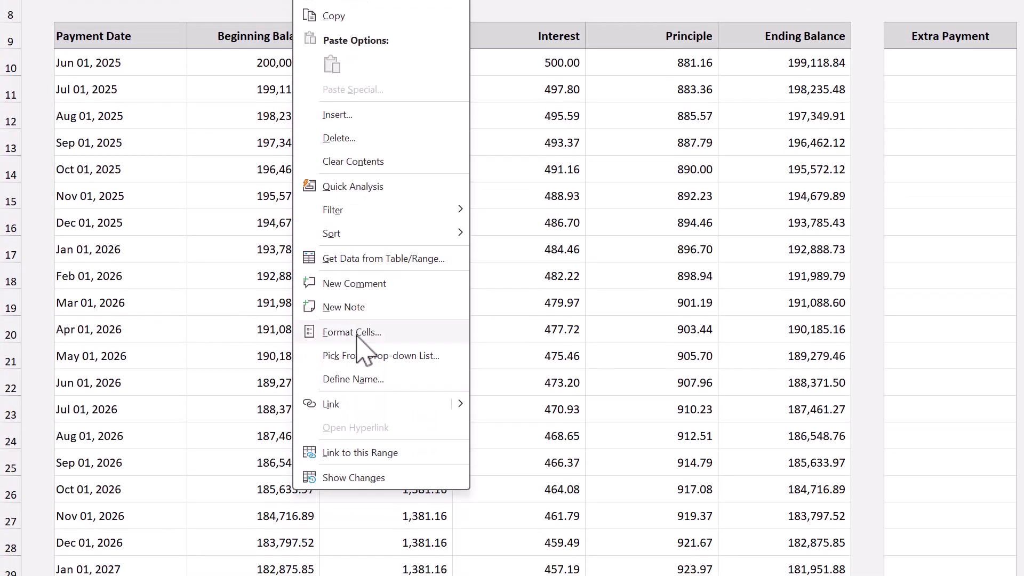
pyautogui.click(352, 332)
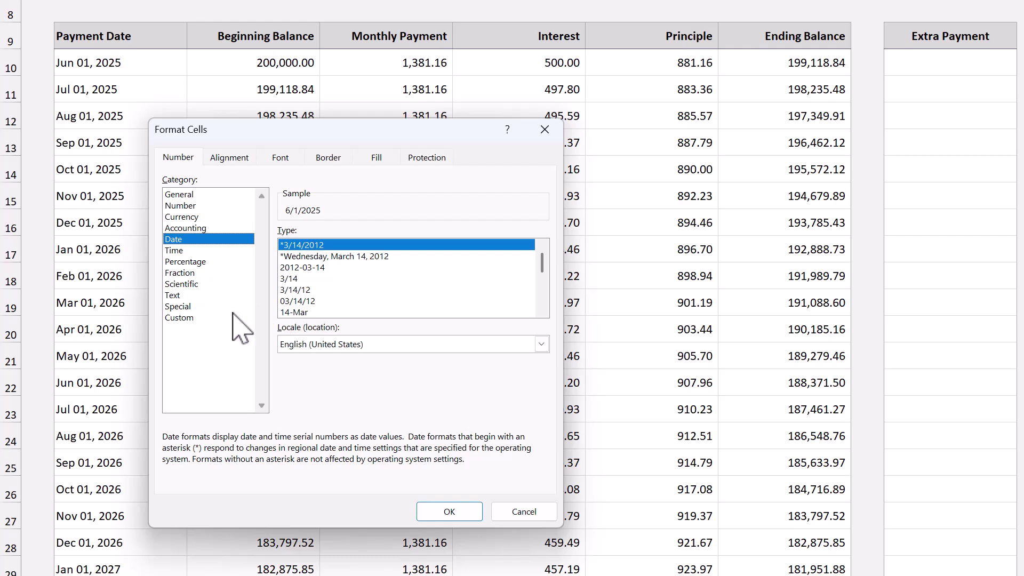
pyautogui.click(203, 318)
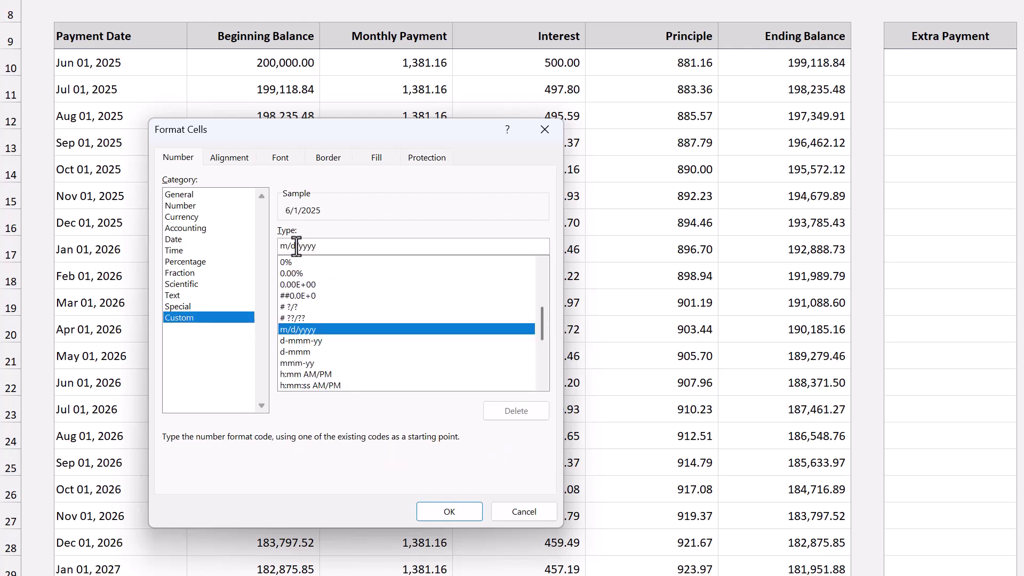
pyautogui.write('mm dd,')
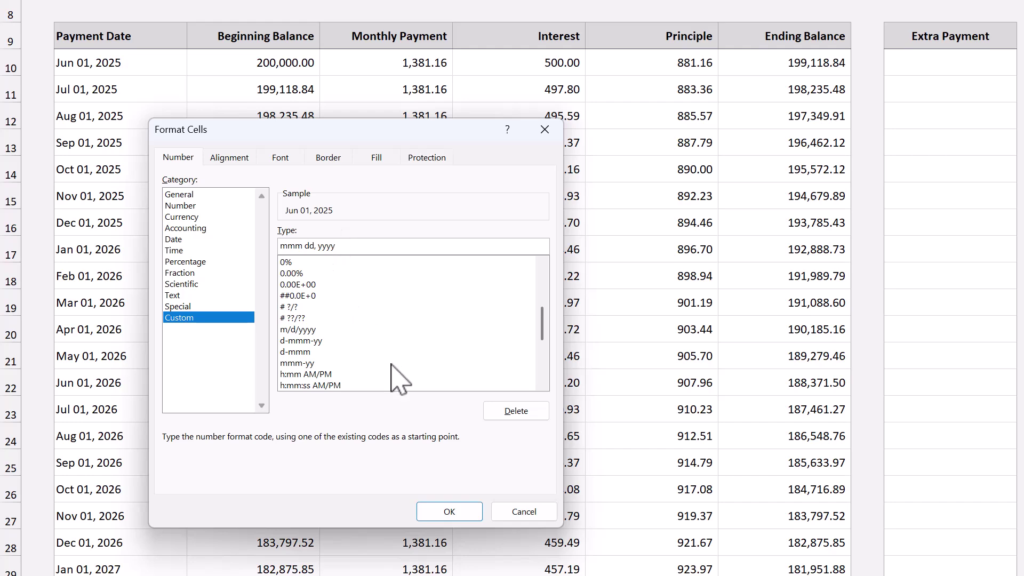
pyautogui.click(450, 511)
pyautogui.scroll(1, 458, 533)
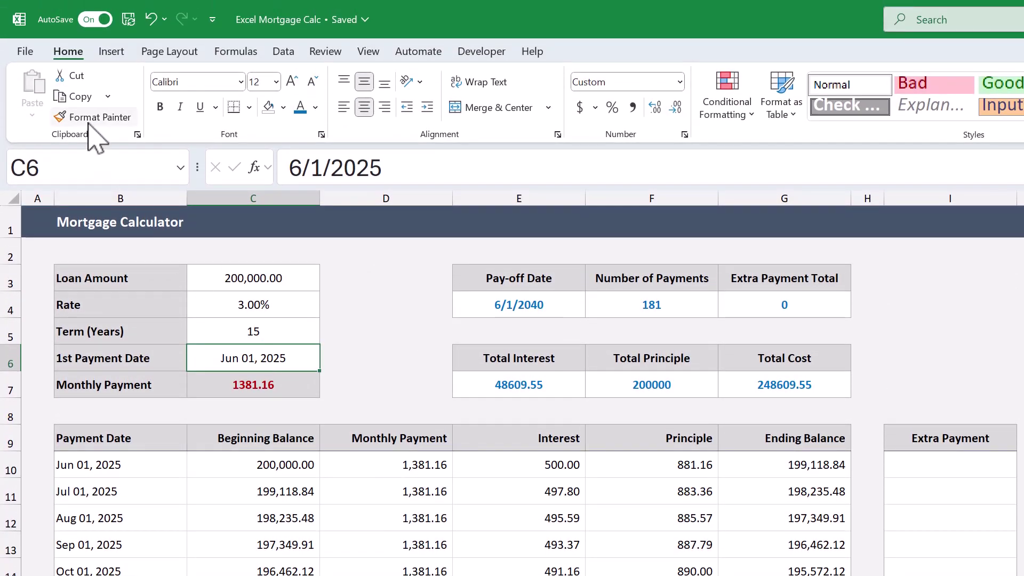
# - Copy the formatting of C6 to the Pay-off Date in E4, then make E4 bold with the standard blue font color
pyautogui.click(89, 122)
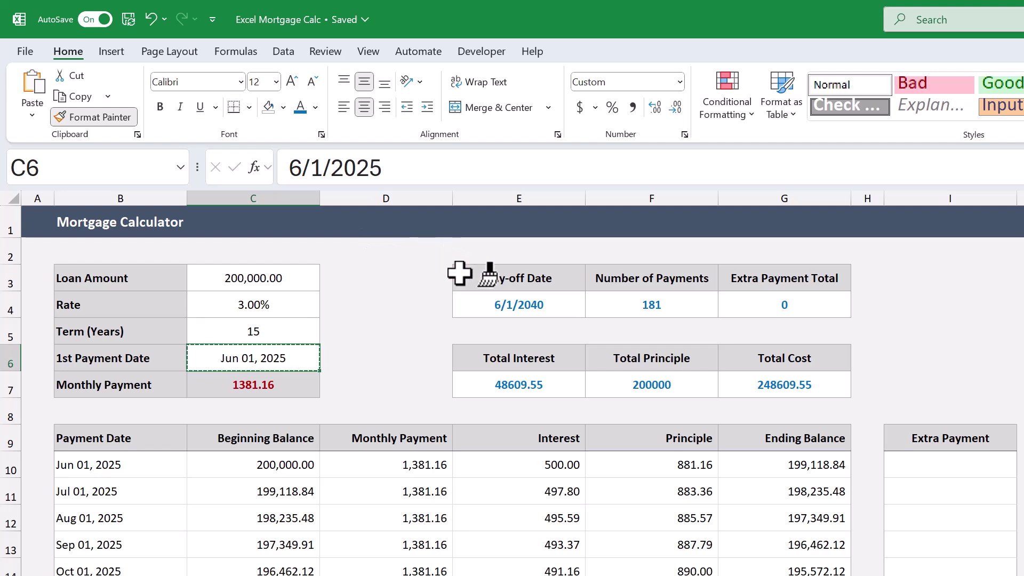
pyautogui.click(488, 299)
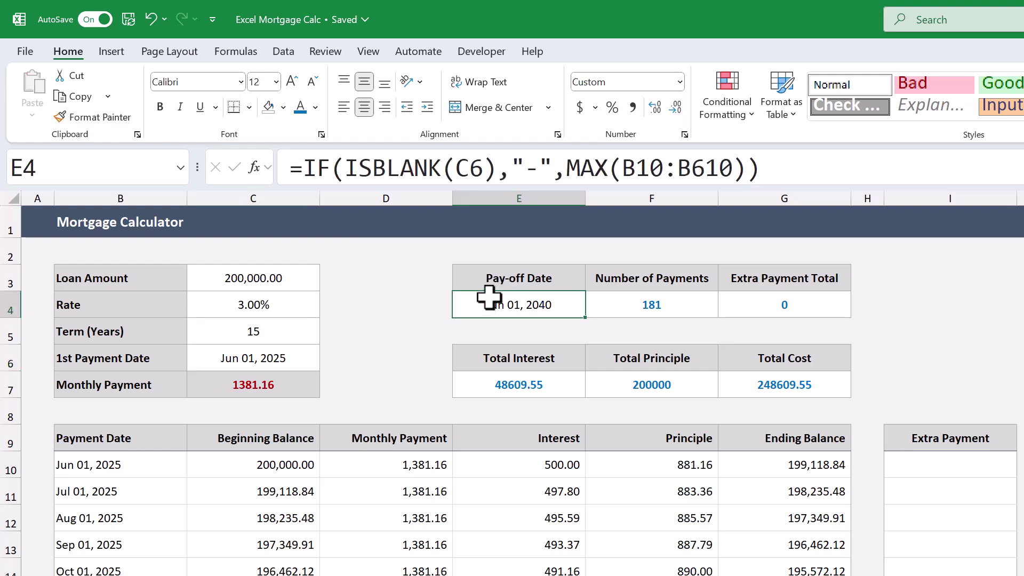
pyautogui.click(159, 106)
pyautogui.click(316, 108)
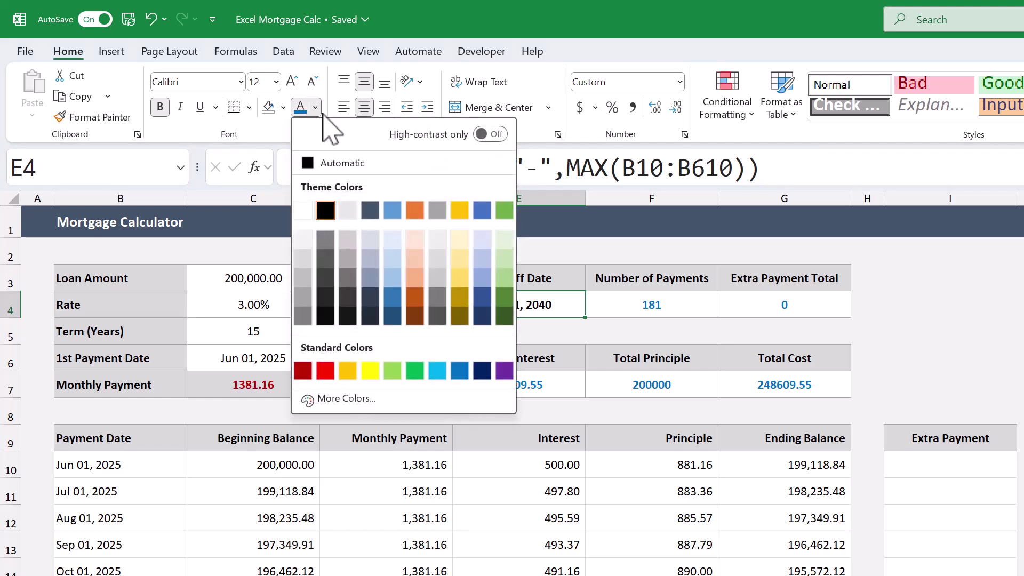
pyautogui.click(459, 372)
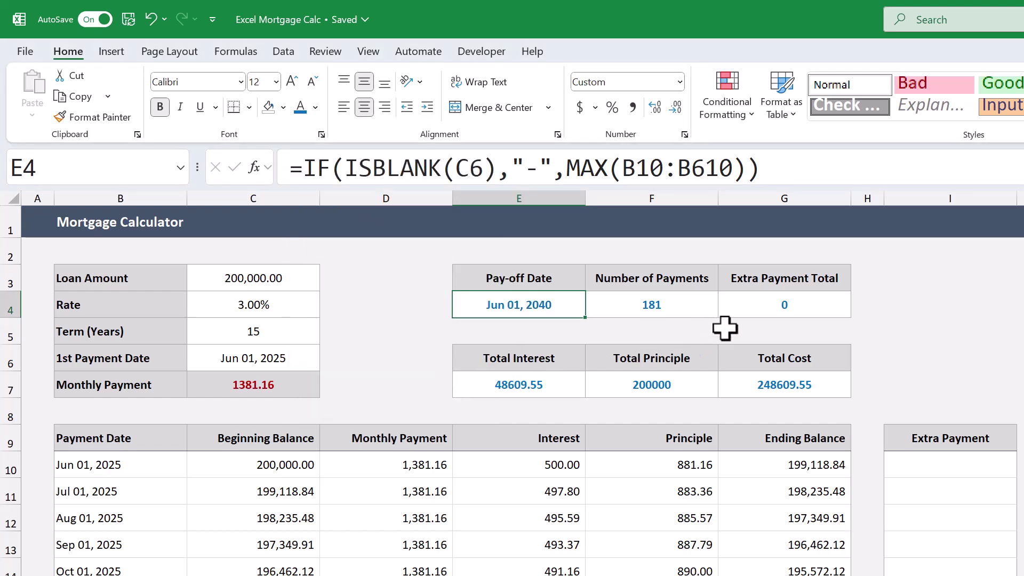
# - Format the Extra Payment Total in G4 as a number with two decimal places and a thousands separator
pyautogui.click(743, 306)
pyautogui.rightClick(745, 305)
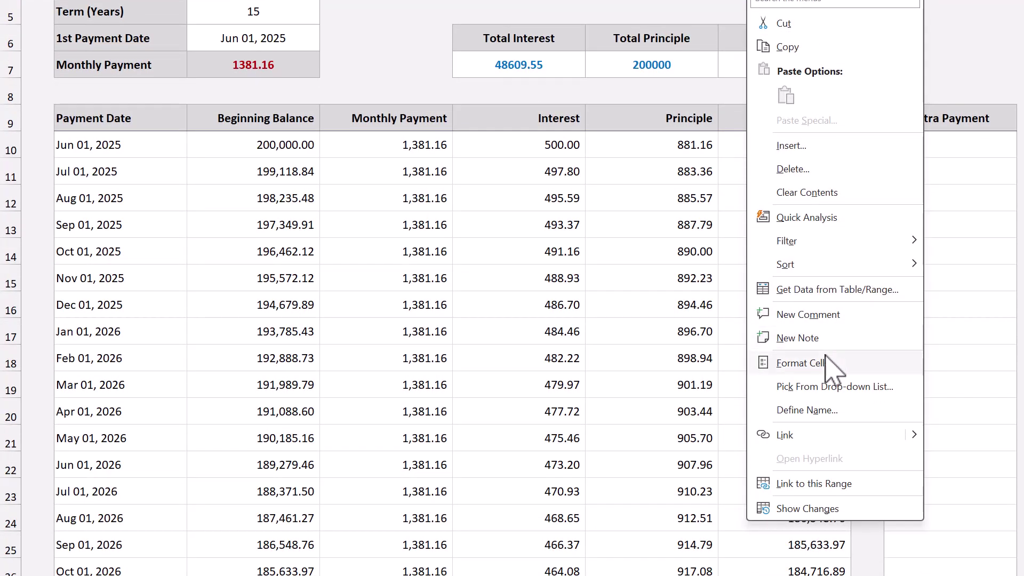
pyautogui.click(827, 365)
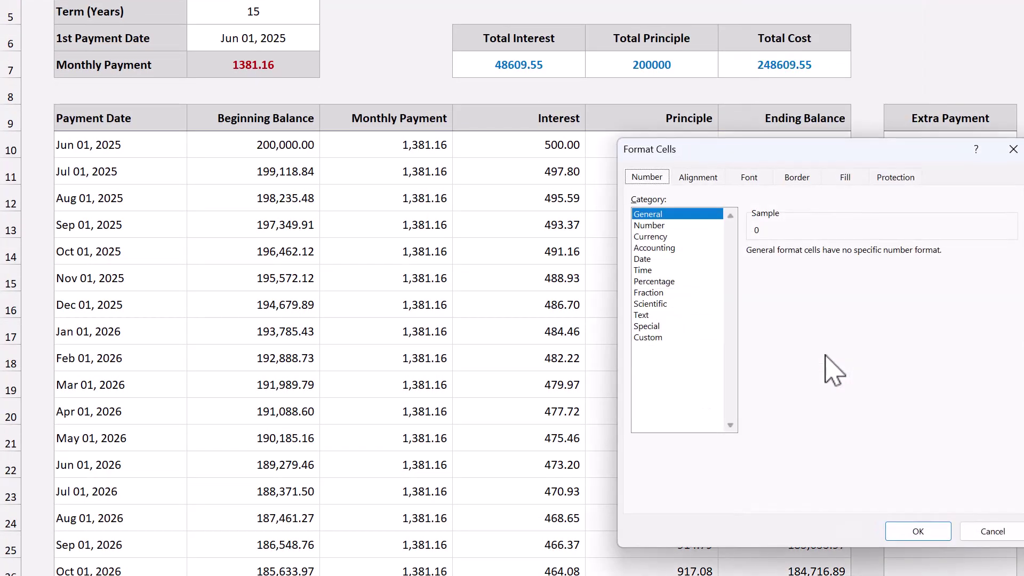
pyautogui.click(673, 226)
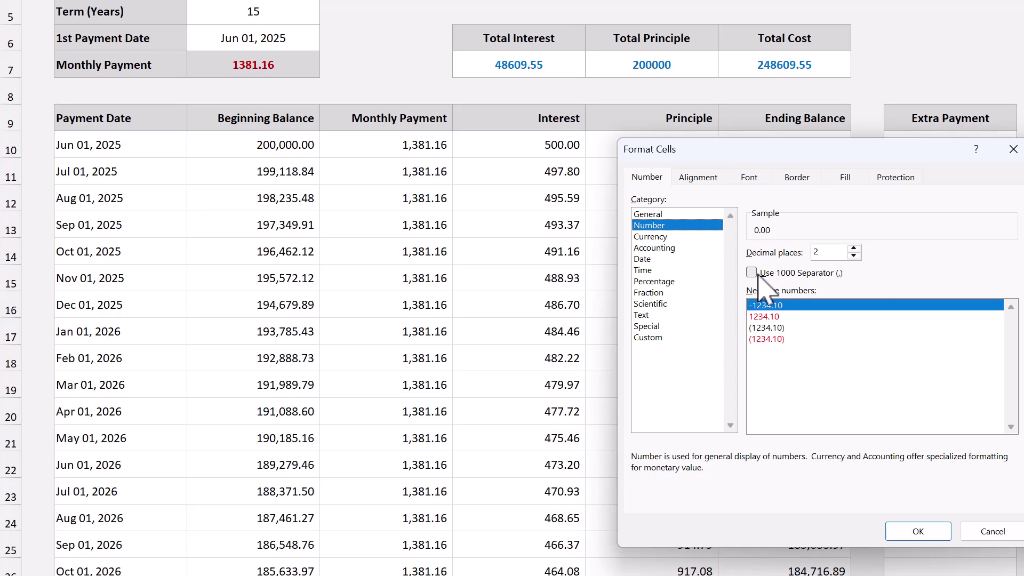
pyautogui.click(915, 532)
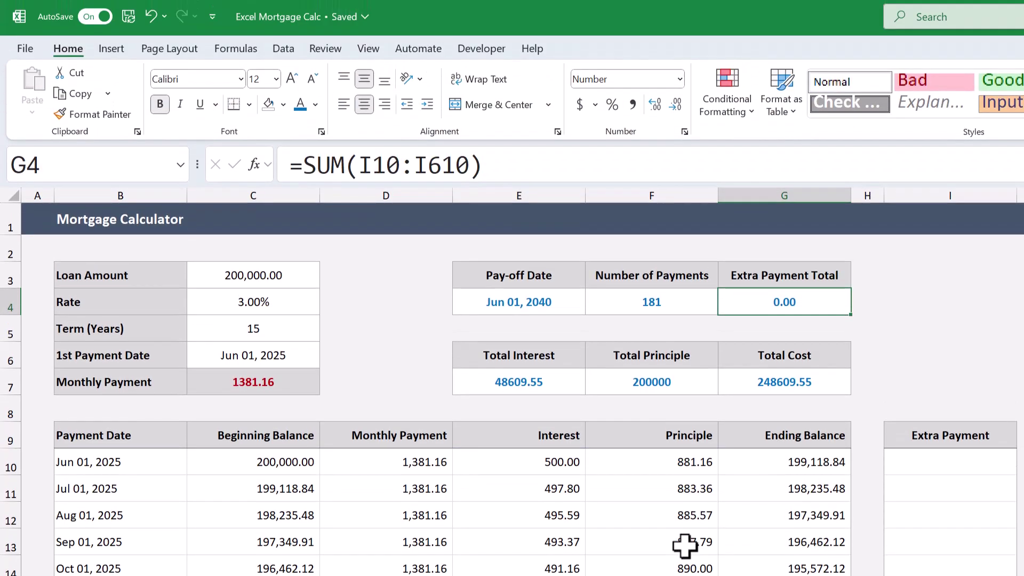
# - Copy the number formatting of G4 to the Total Interest, Total Principle and Total Cost values in E7:G7
pyautogui.click(102, 116)
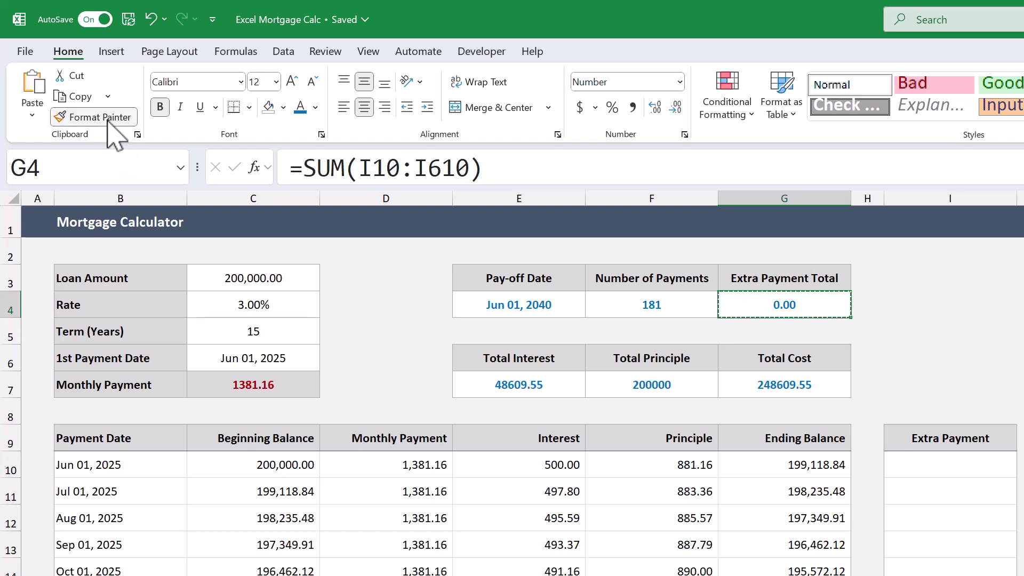
pyautogui.moveTo(475, 383); pyautogui.dragTo(766, 385)
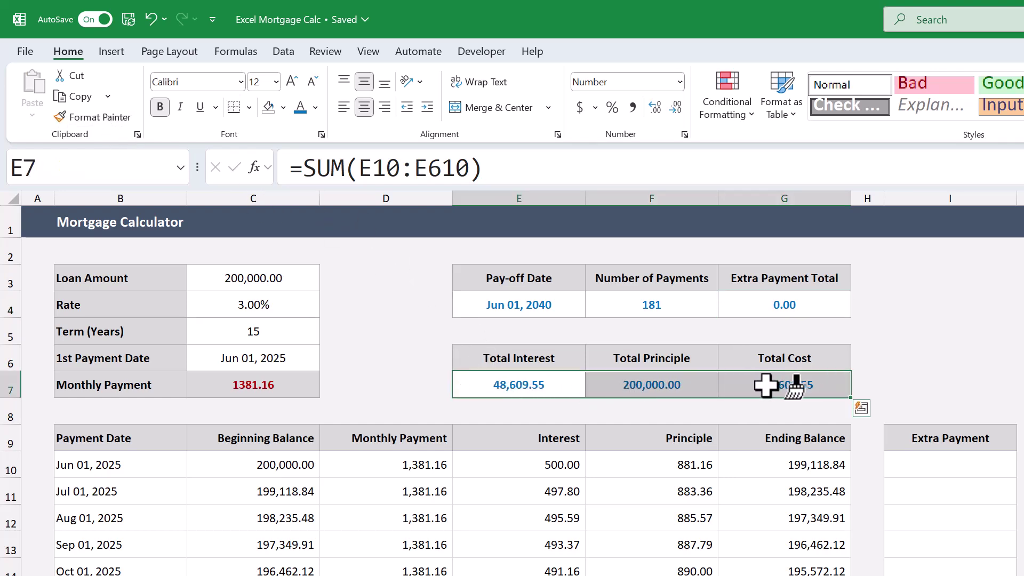
pyautogui.click(947, 379)
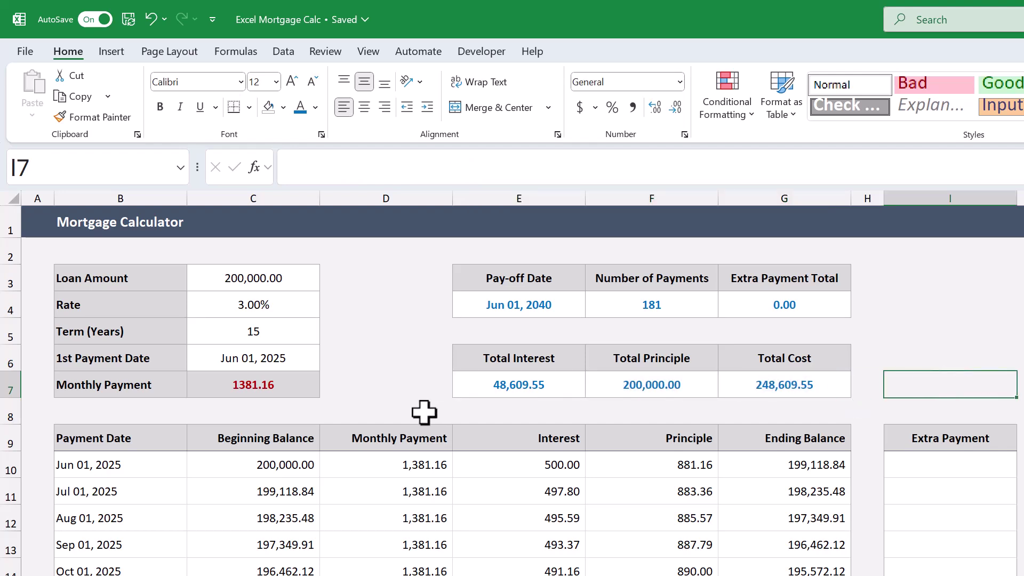
# - Freeze rows 1 to 9 with Freeze Panes at A10 and check the frozen header against the length of the amortization schedule
pyautogui.click(44, 462)
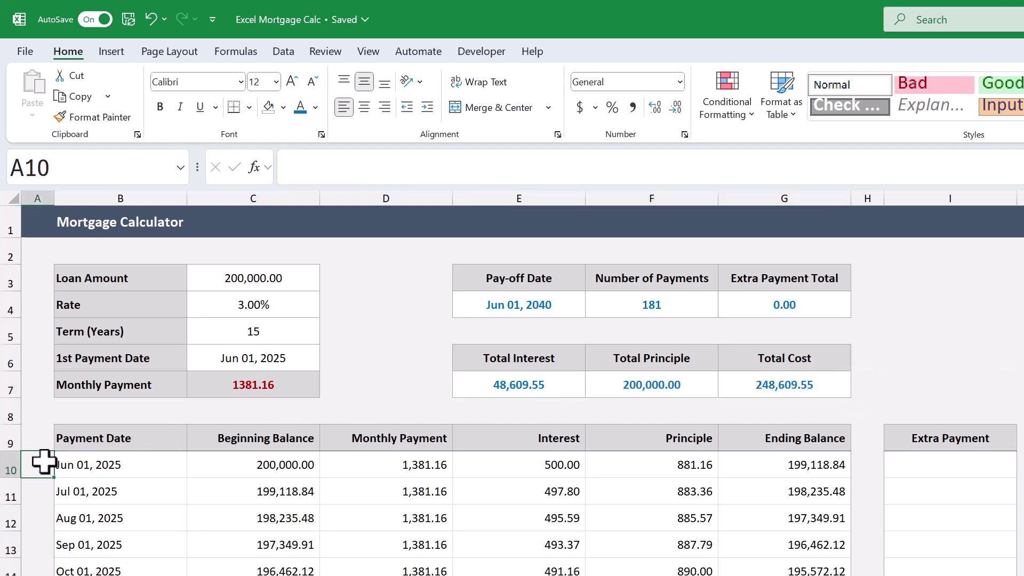
pyautogui.click(367, 52)
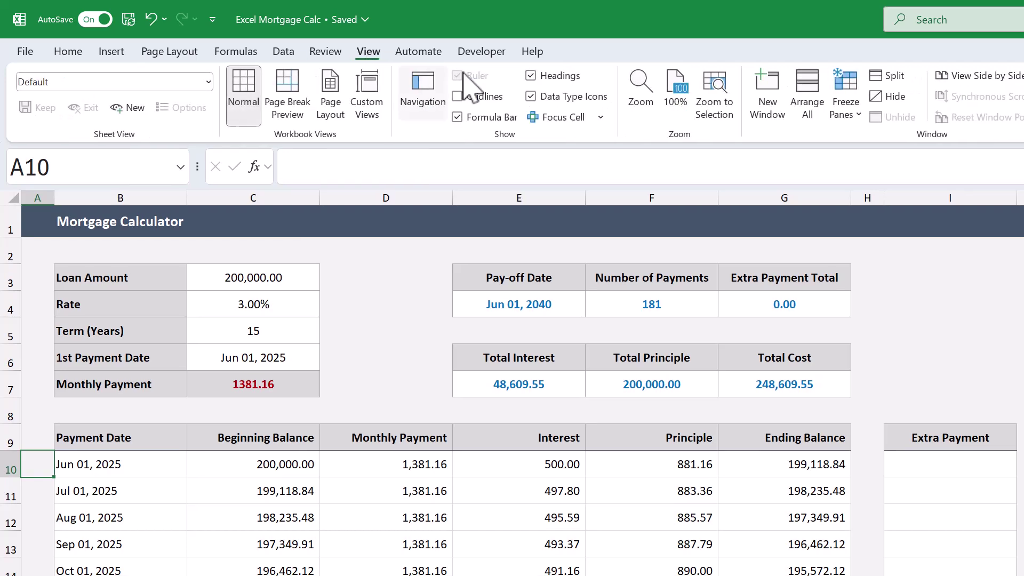
pyautogui.click(848, 109)
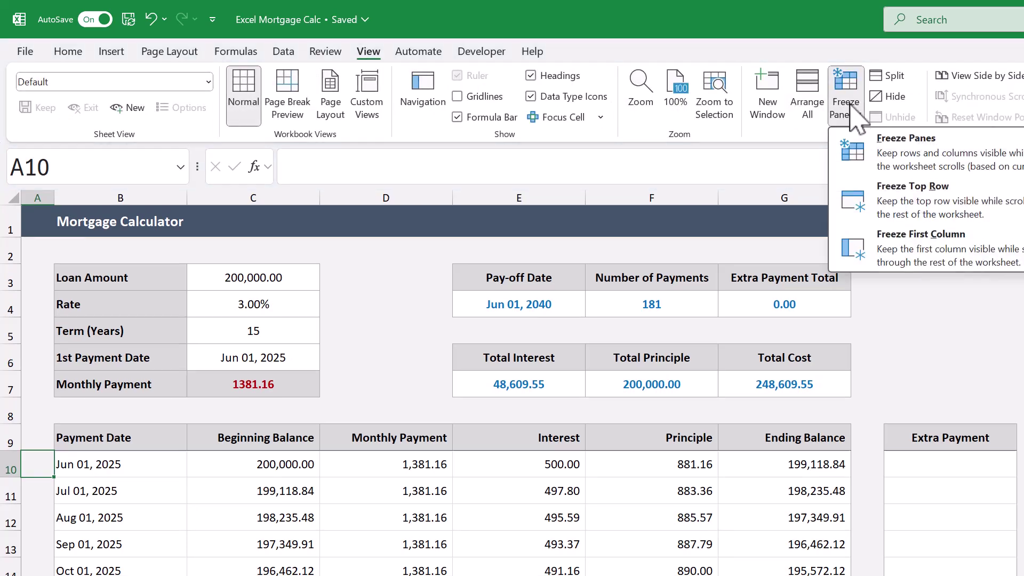
pyautogui.click(896, 152)
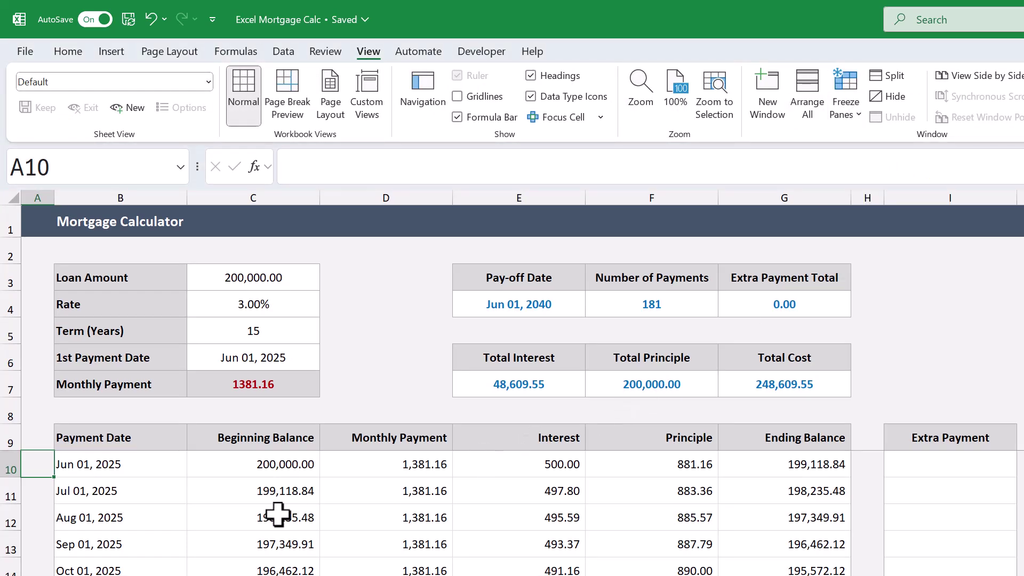
pyautogui.scroll(-20, 265, 514)
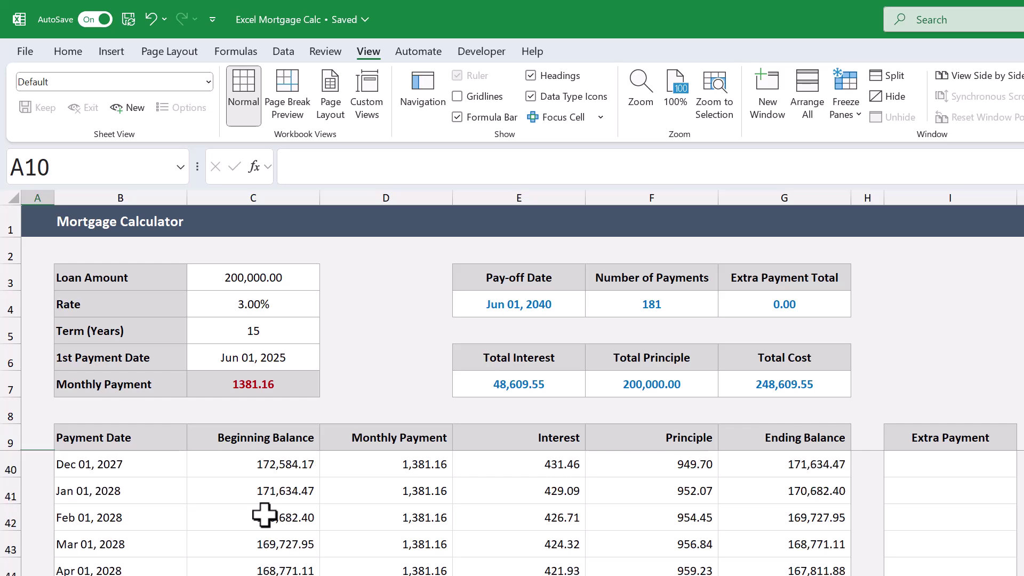
pyautogui.scroll(-20, 265, 515)
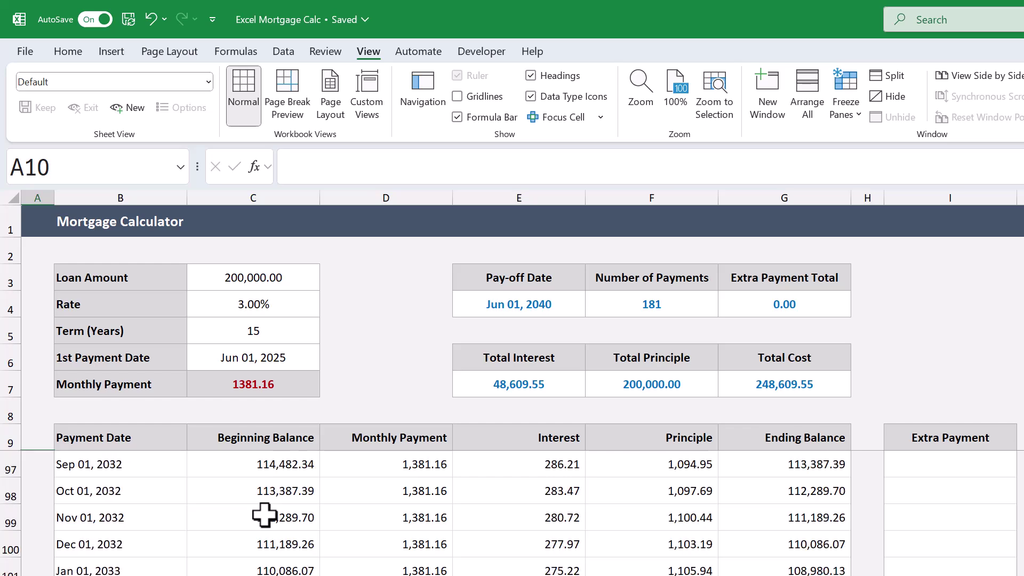
pyautogui.scroll(-16, 265, 515)
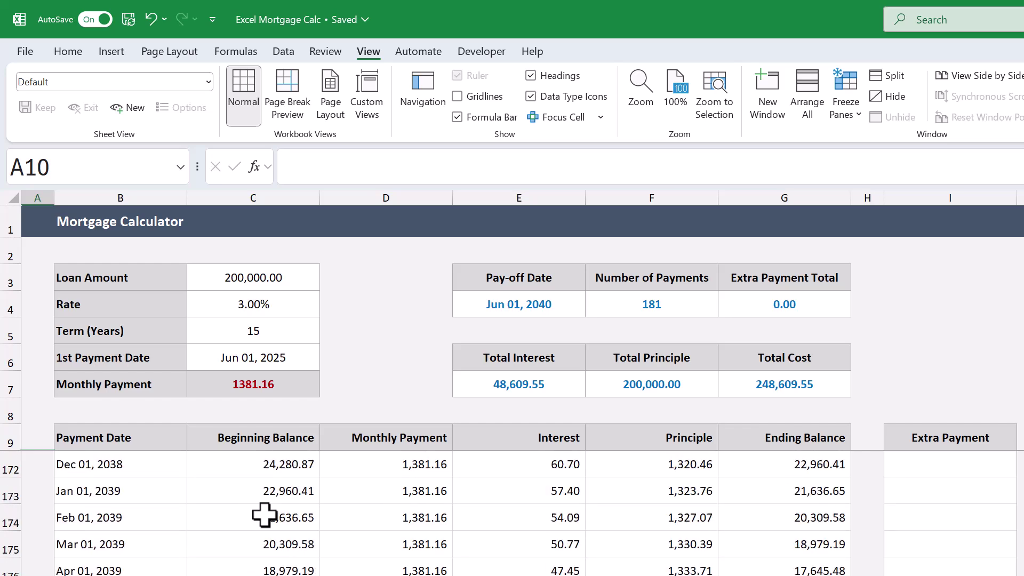
pyautogui.scroll(20, 264, 515)
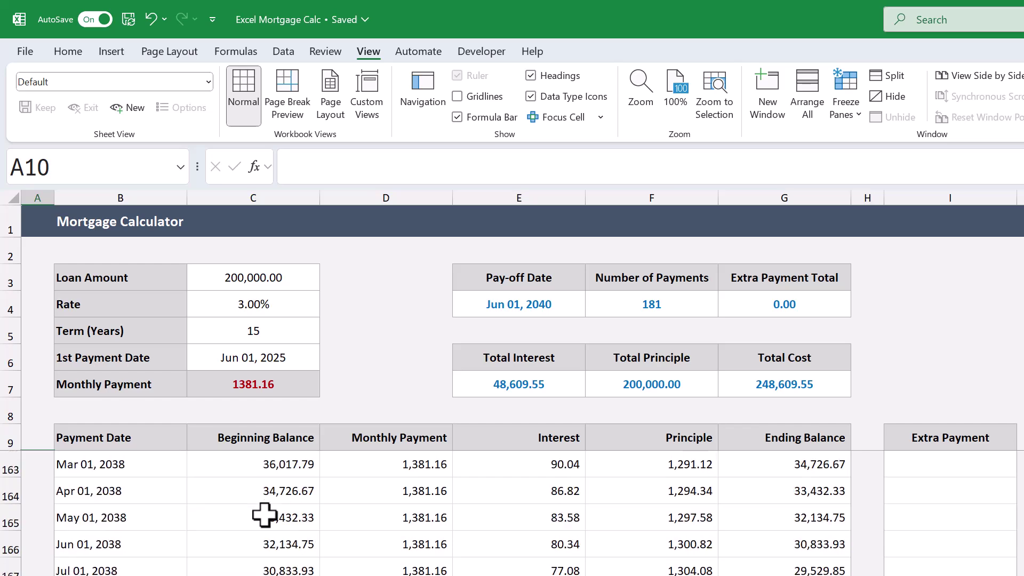
pyautogui.scroll(20, 265, 514)
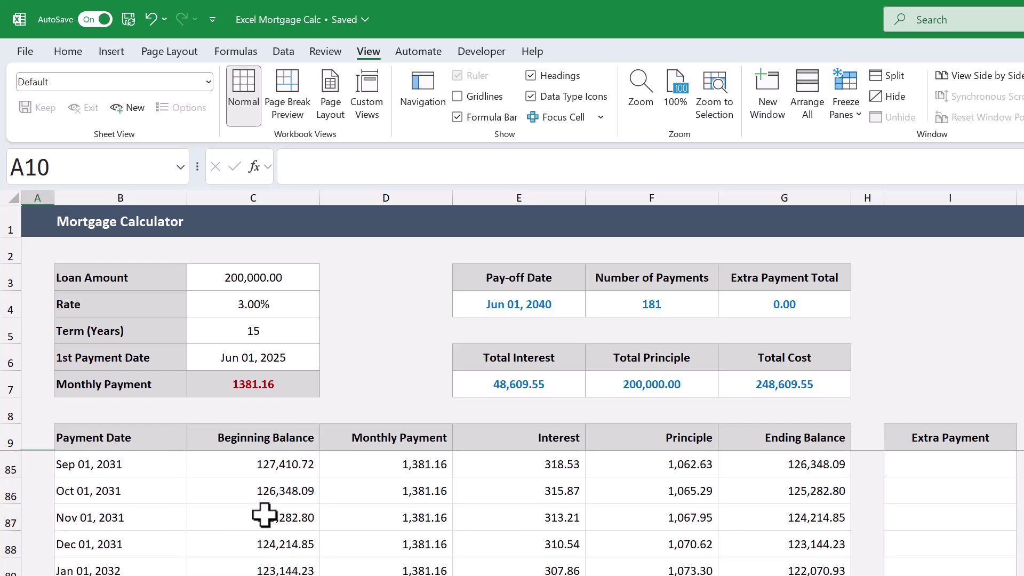
pyautogui.scroll(8, 263, 515)
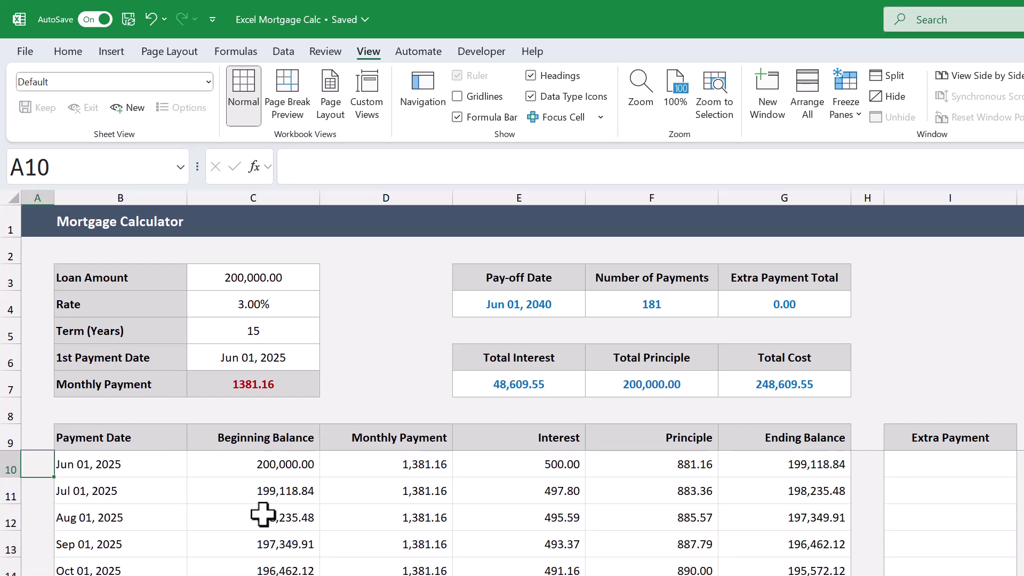